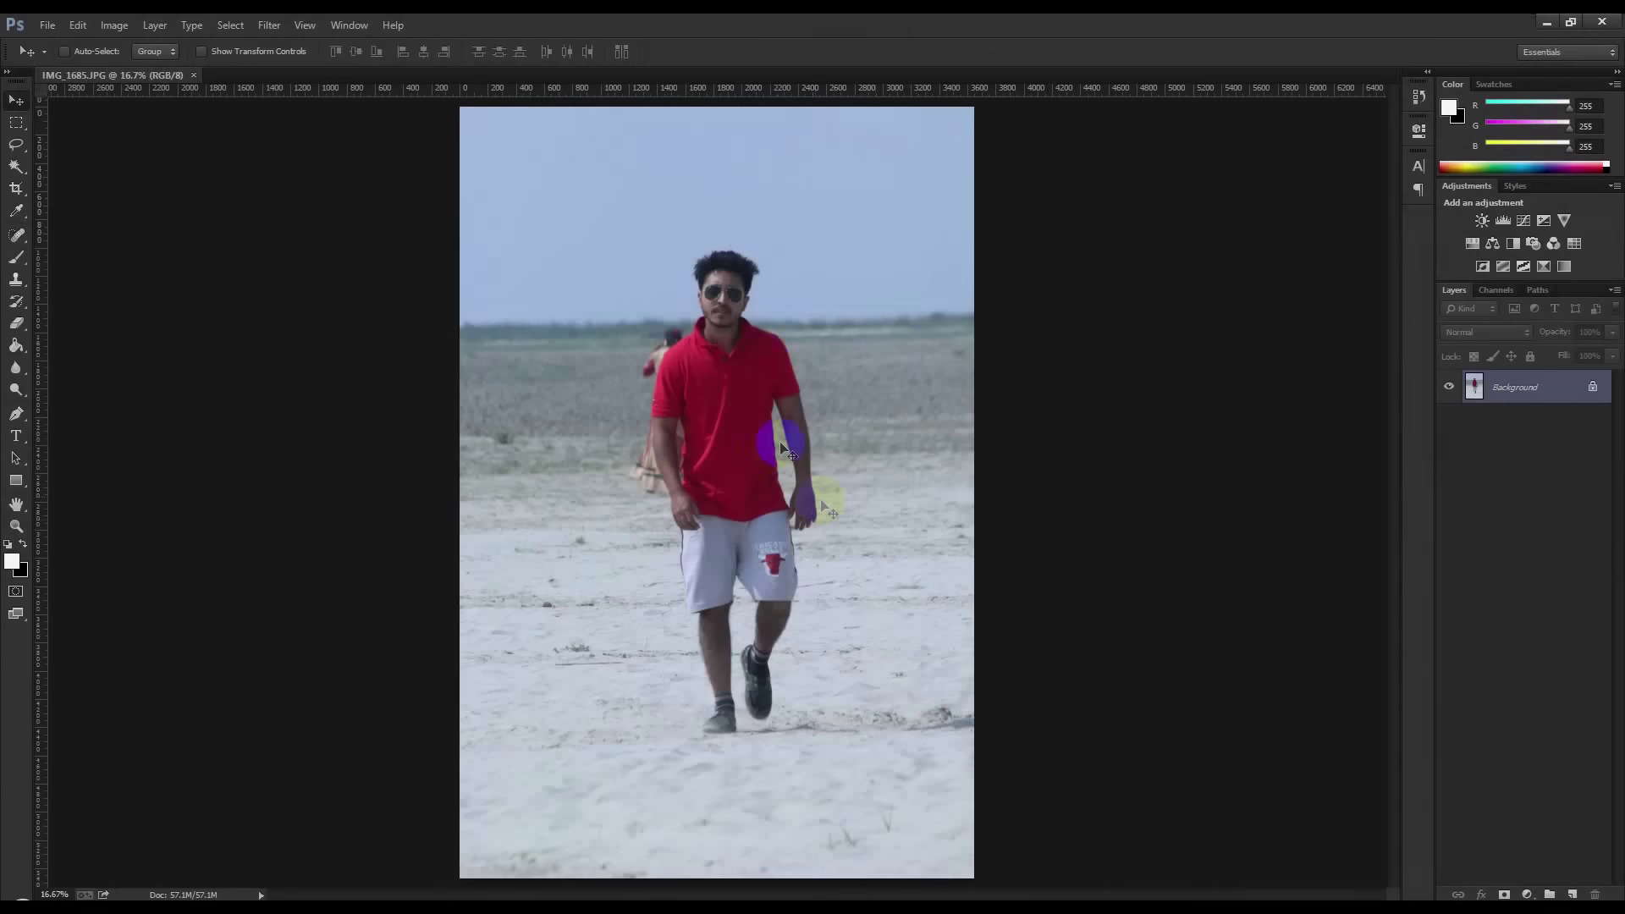
Apply a Camera Raw grade: Highlights -44, Shadows +100, Whites +27, Clarity +21, Blacks -17
{"action": "left_click", "coordinate": [270, 24]}
{"action": "left_click", "coordinate": [294, 128]}
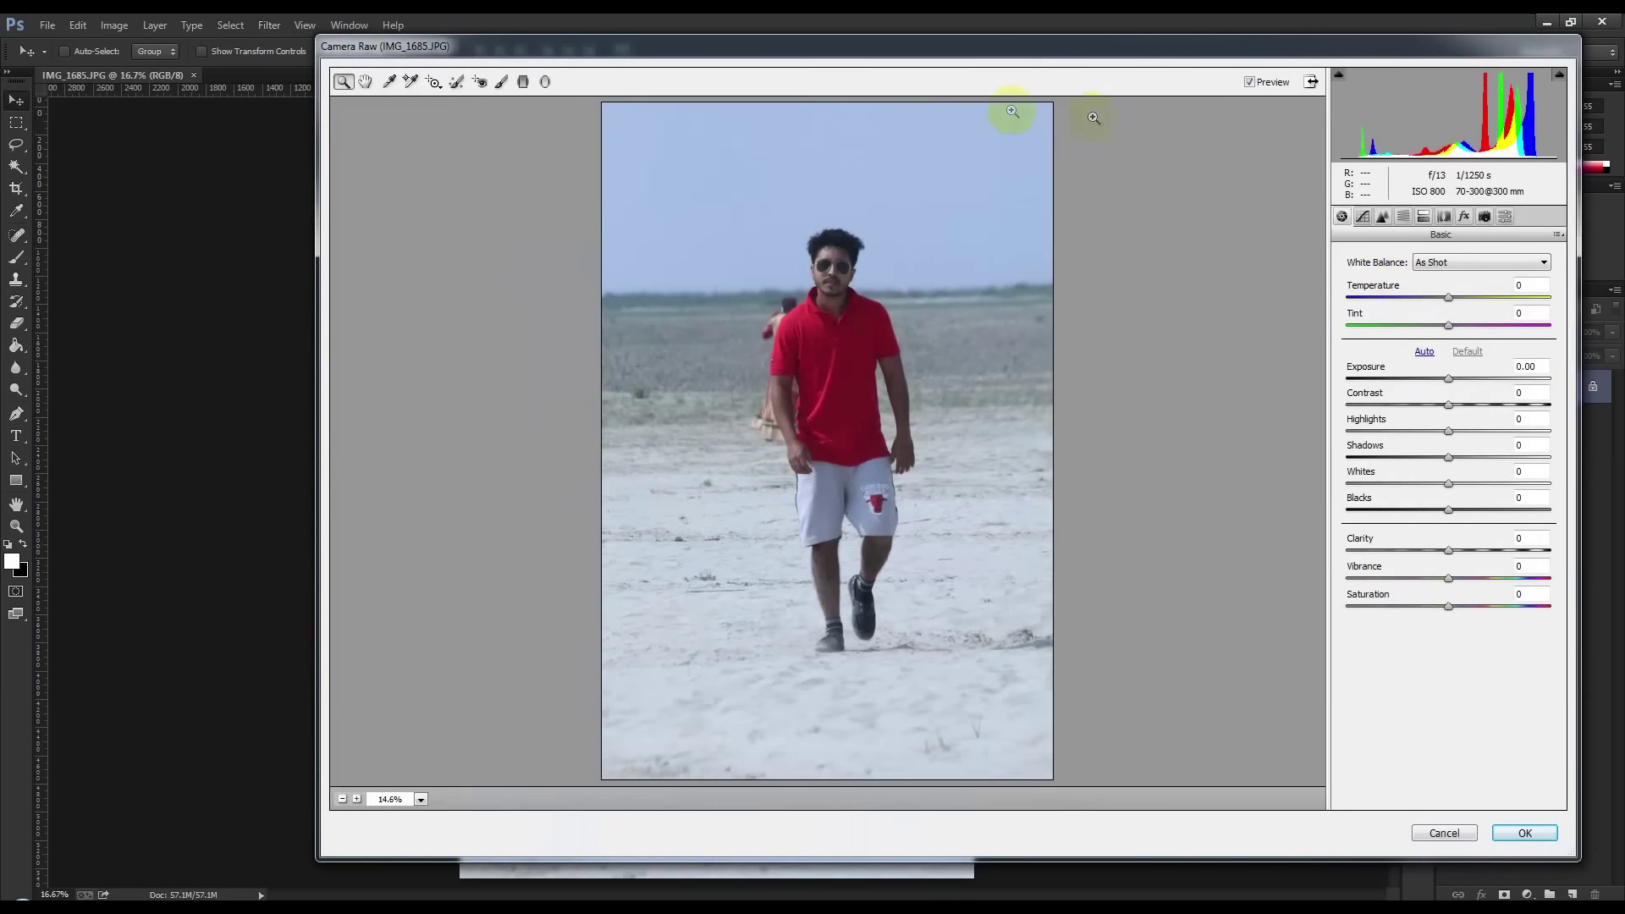
{"action": "left_click_drag", "start_coordinate": [322, 285], "coordinate": [116, 286]}
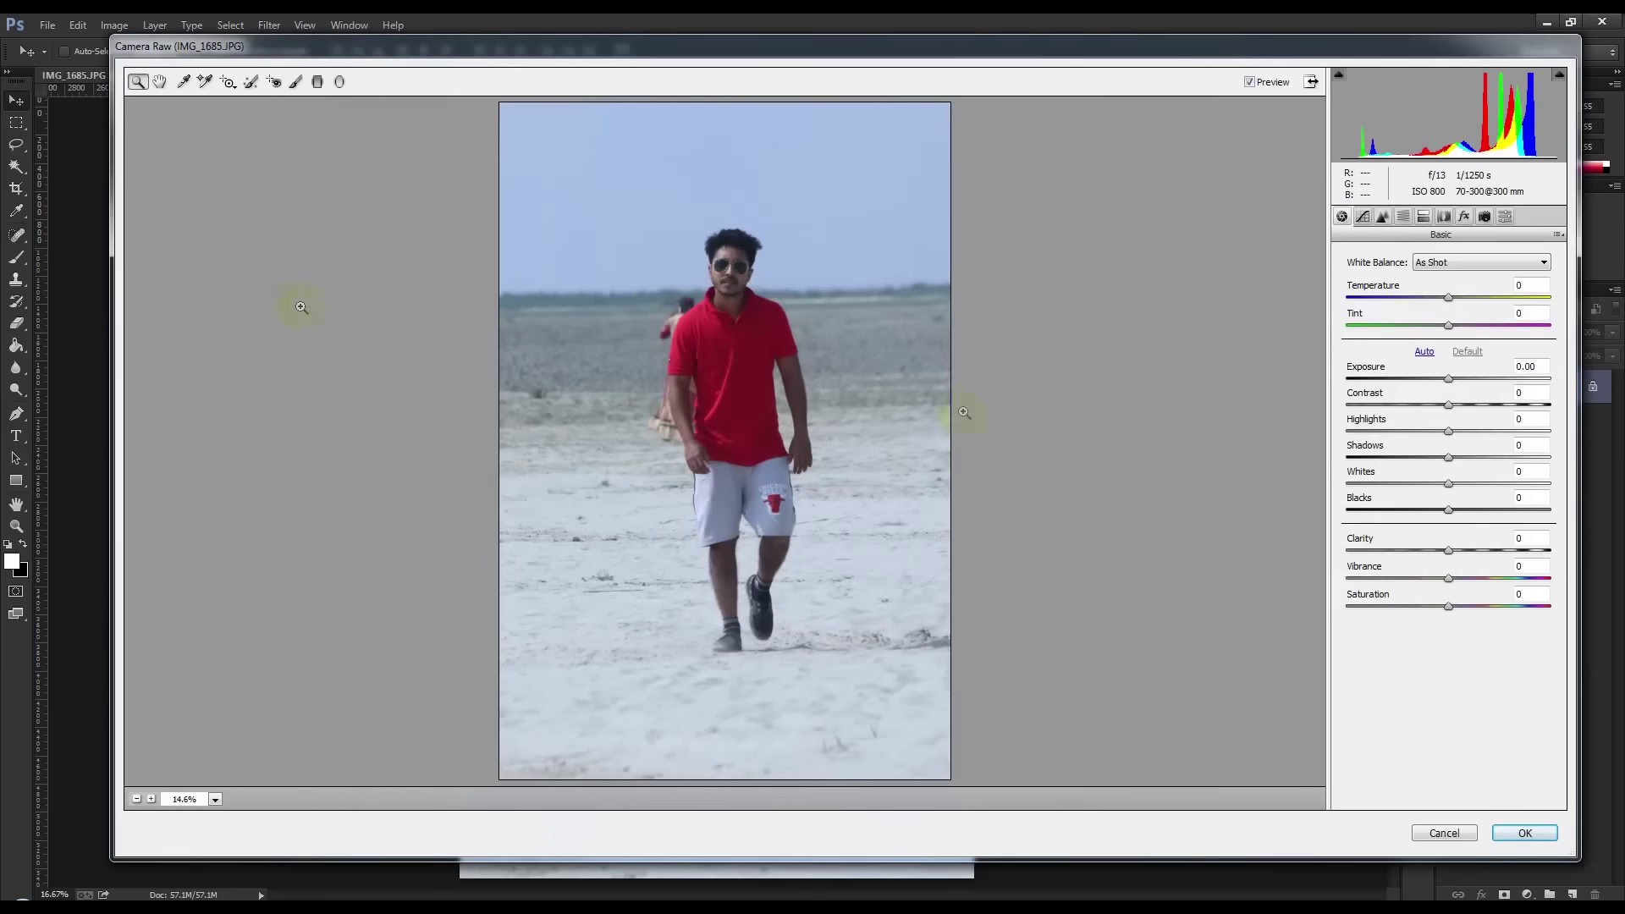
{"action": "left_click_drag", "start_coordinate": [1449, 431], "coordinate": [1330, 432]}
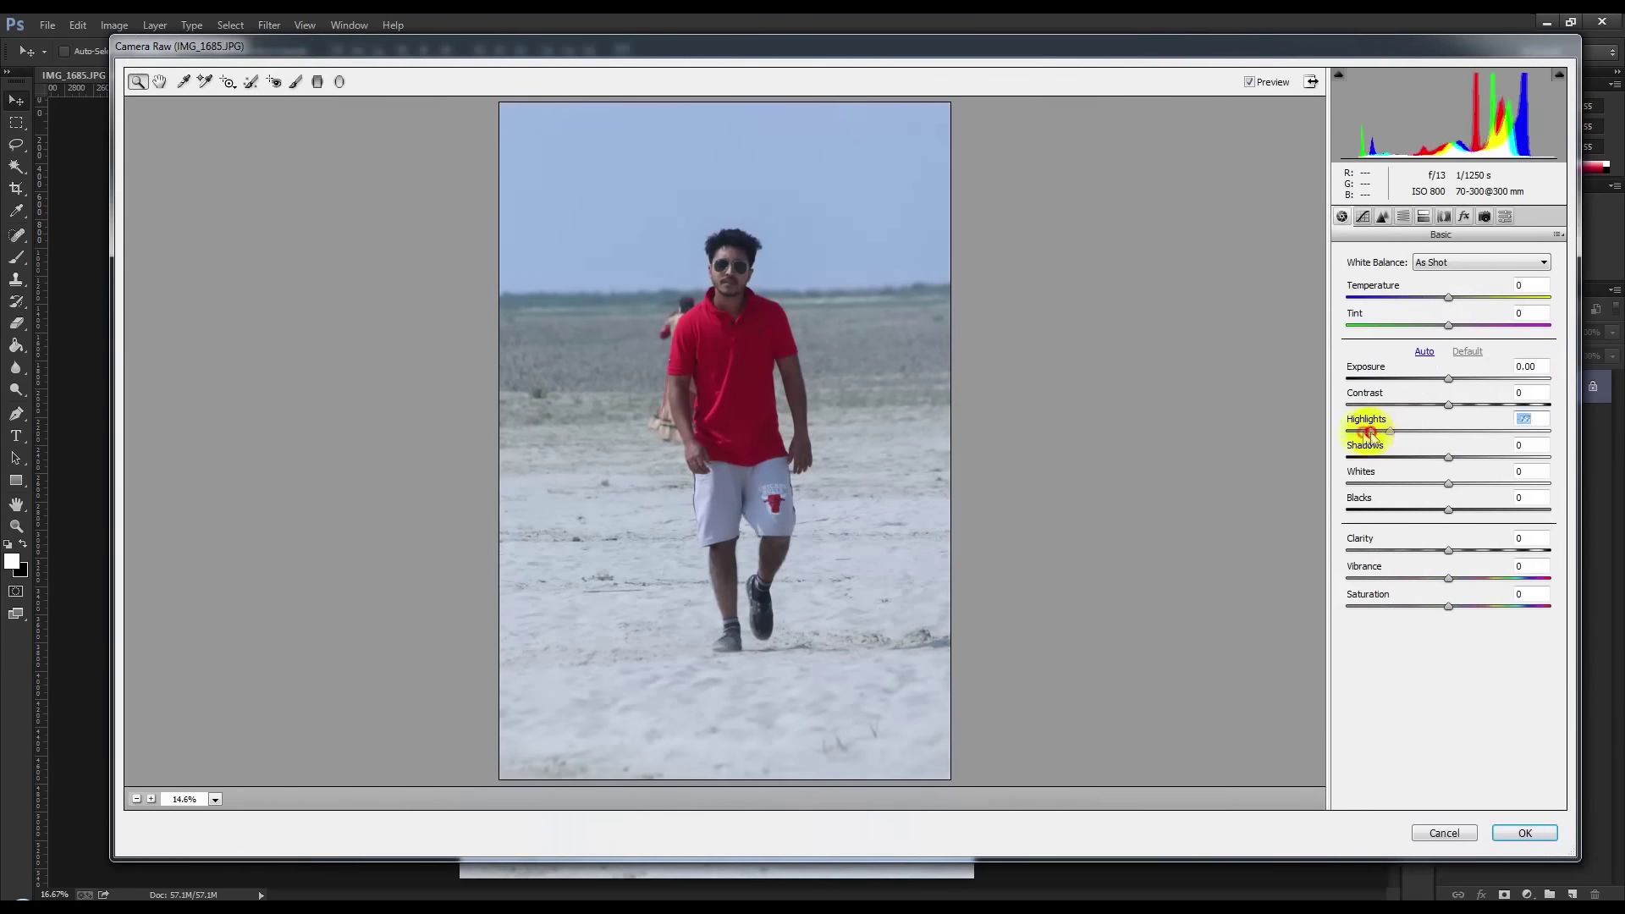
{"action": "left_click_drag", "start_coordinate": [1450, 458], "coordinate": [1568, 468]}
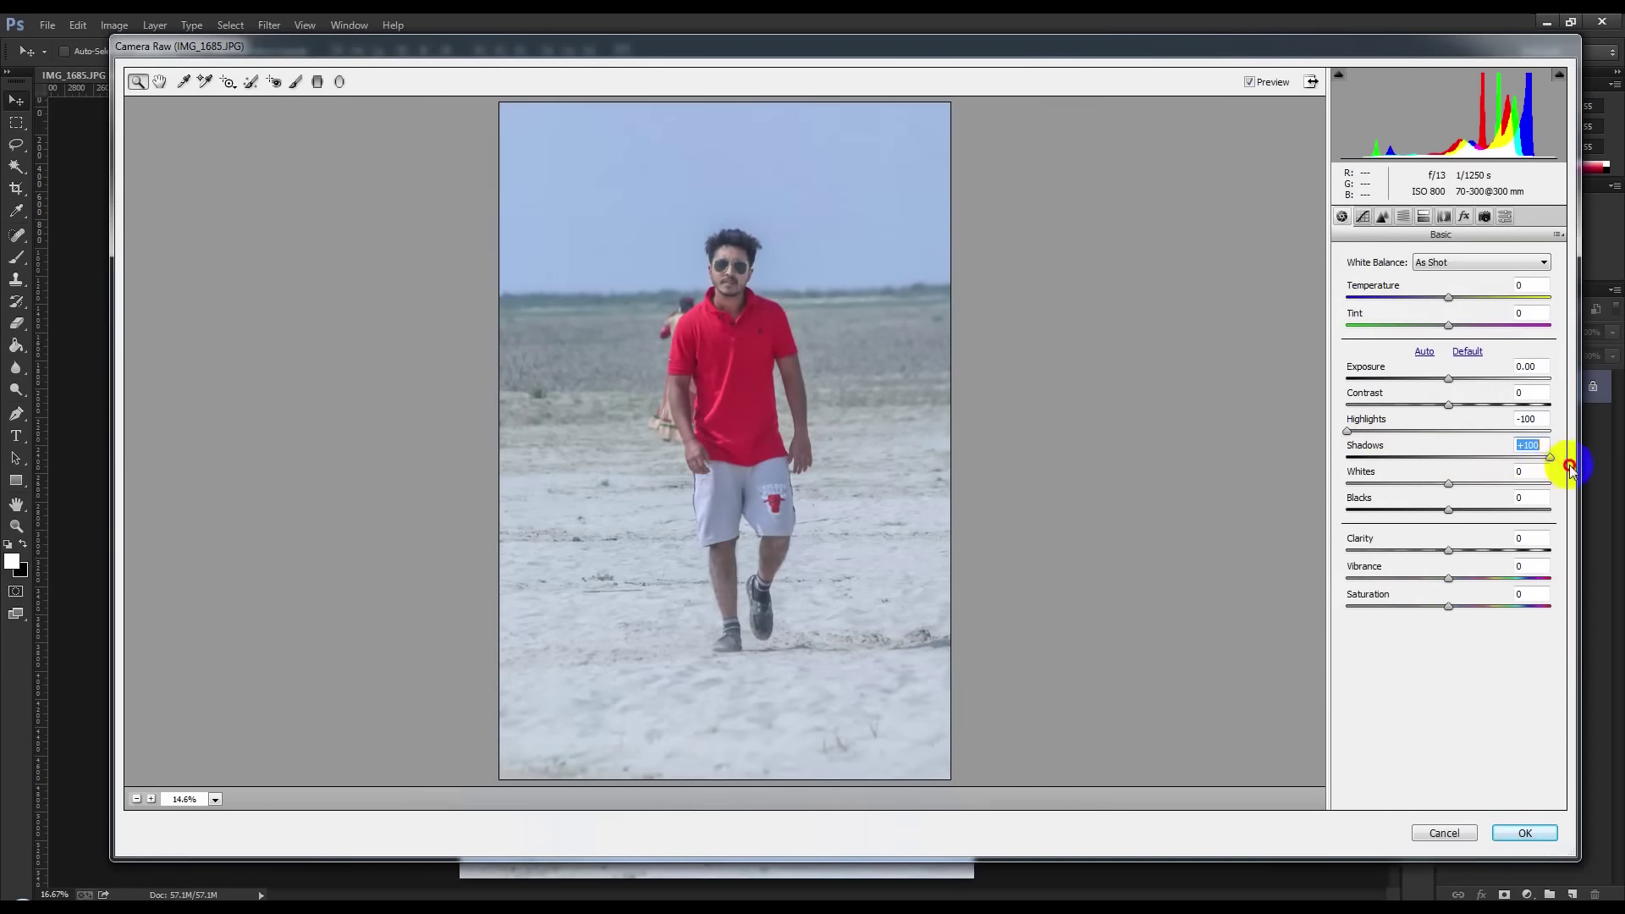
{"action": "left_click_drag", "start_coordinate": [1449, 483], "coordinate": [1477, 485]}
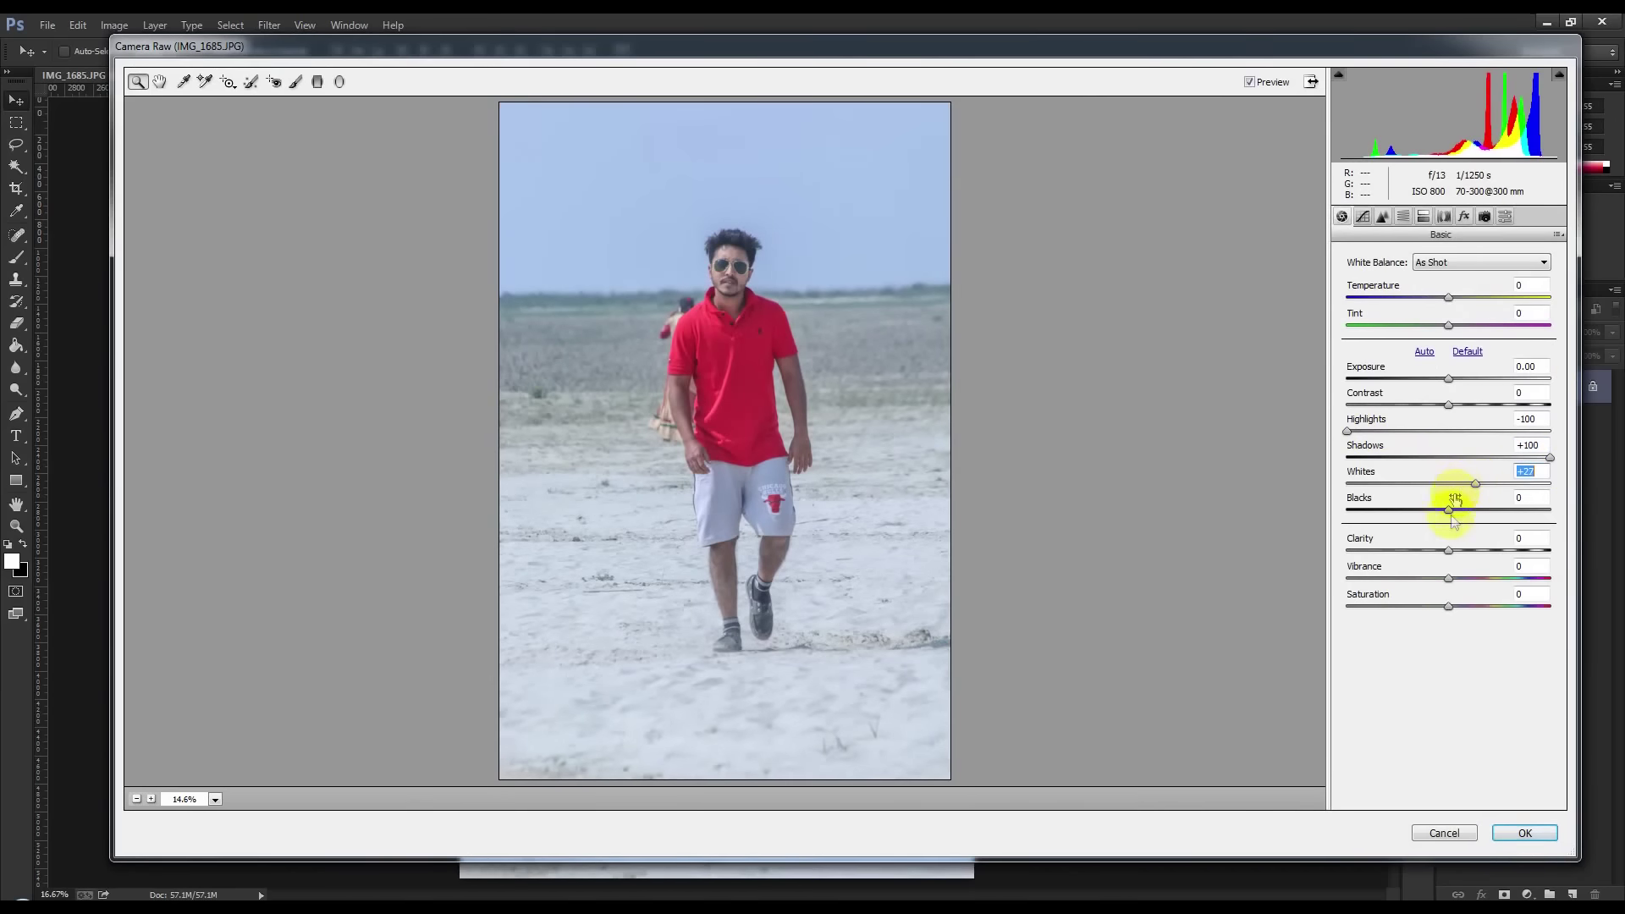
{"action": "left_click_drag", "start_coordinate": [1450, 550], "coordinate": [1467, 551]}
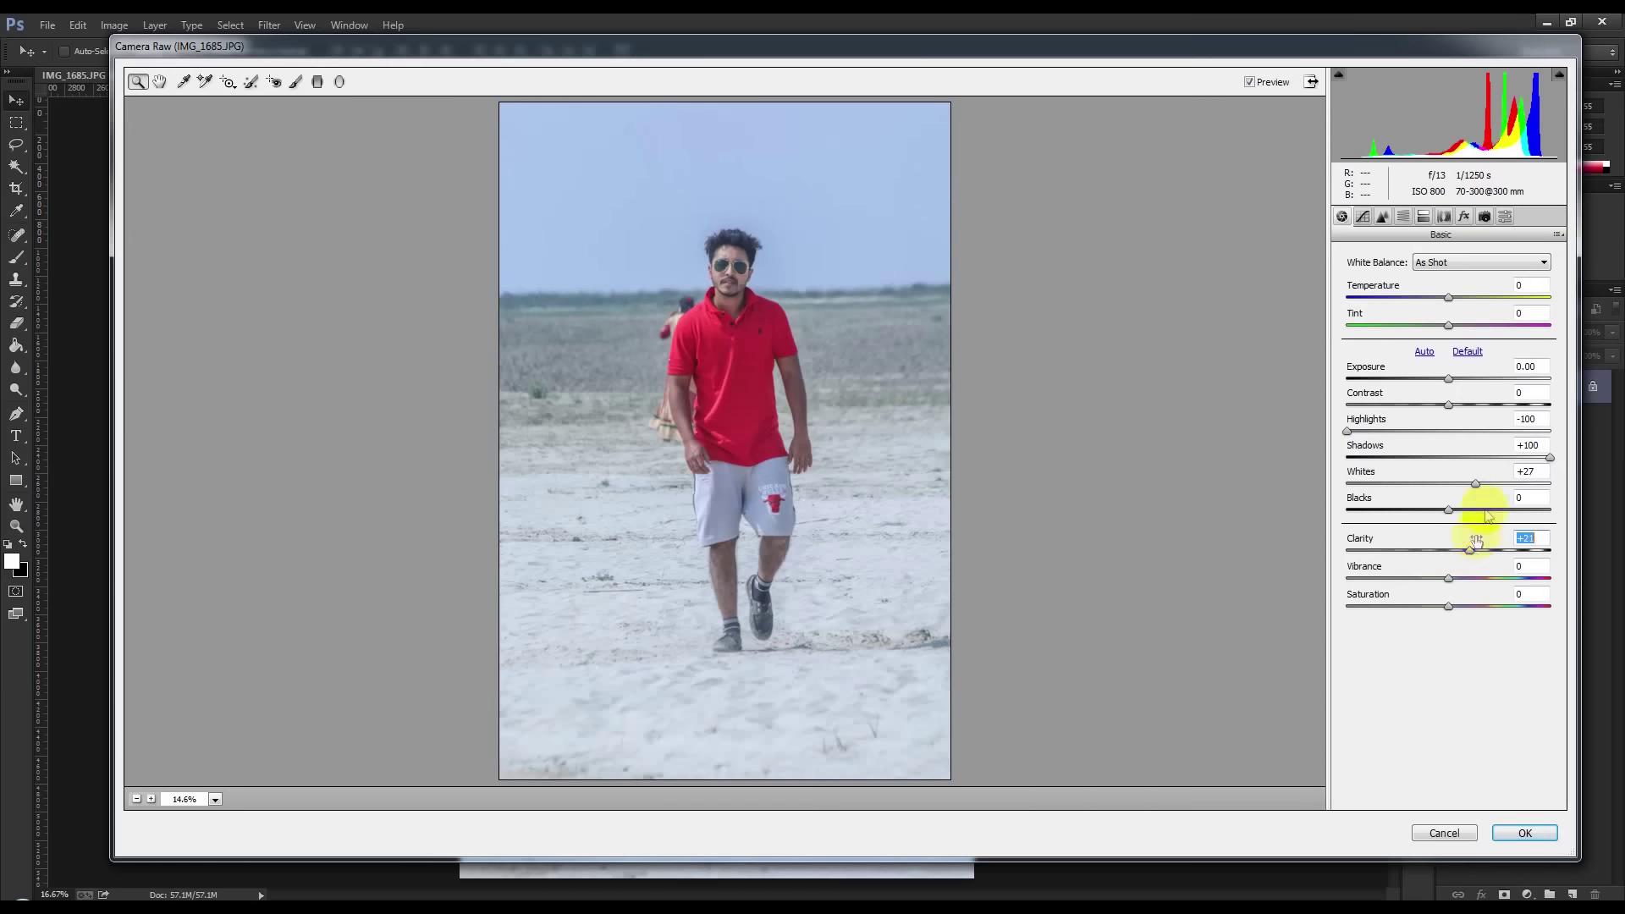
{"action": "left_click_drag", "start_coordinate": [1347, 431], "coordinate": [1407, 446]}
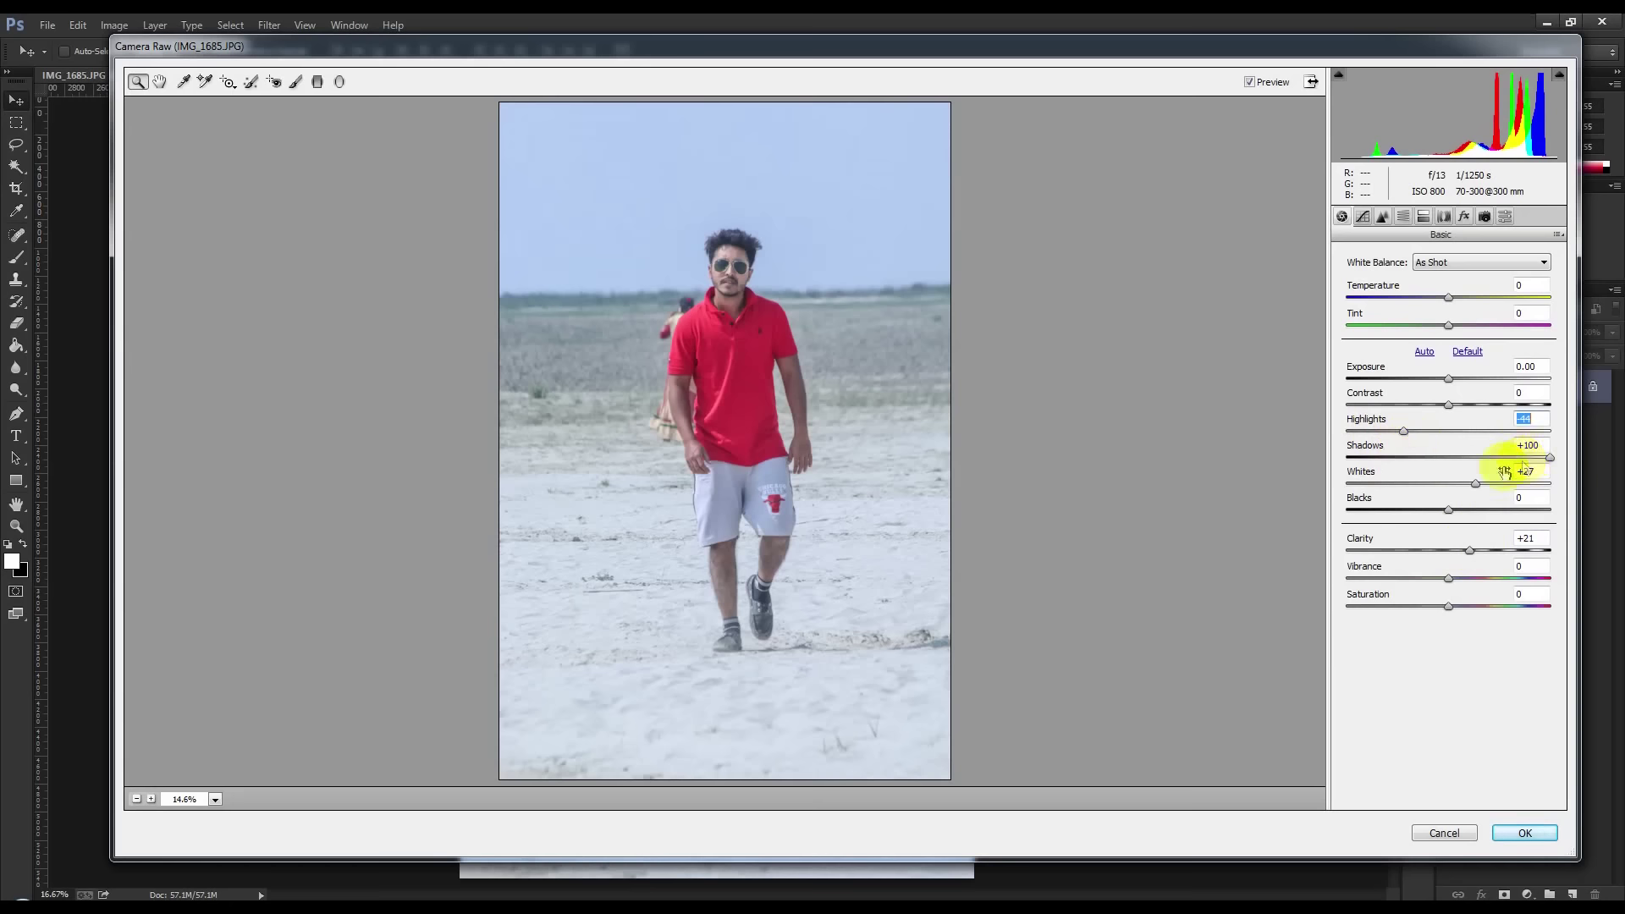
{"action": "left_click_drag", "start_coordinate": [1452, 509], "coordinate": [1453, 512]}
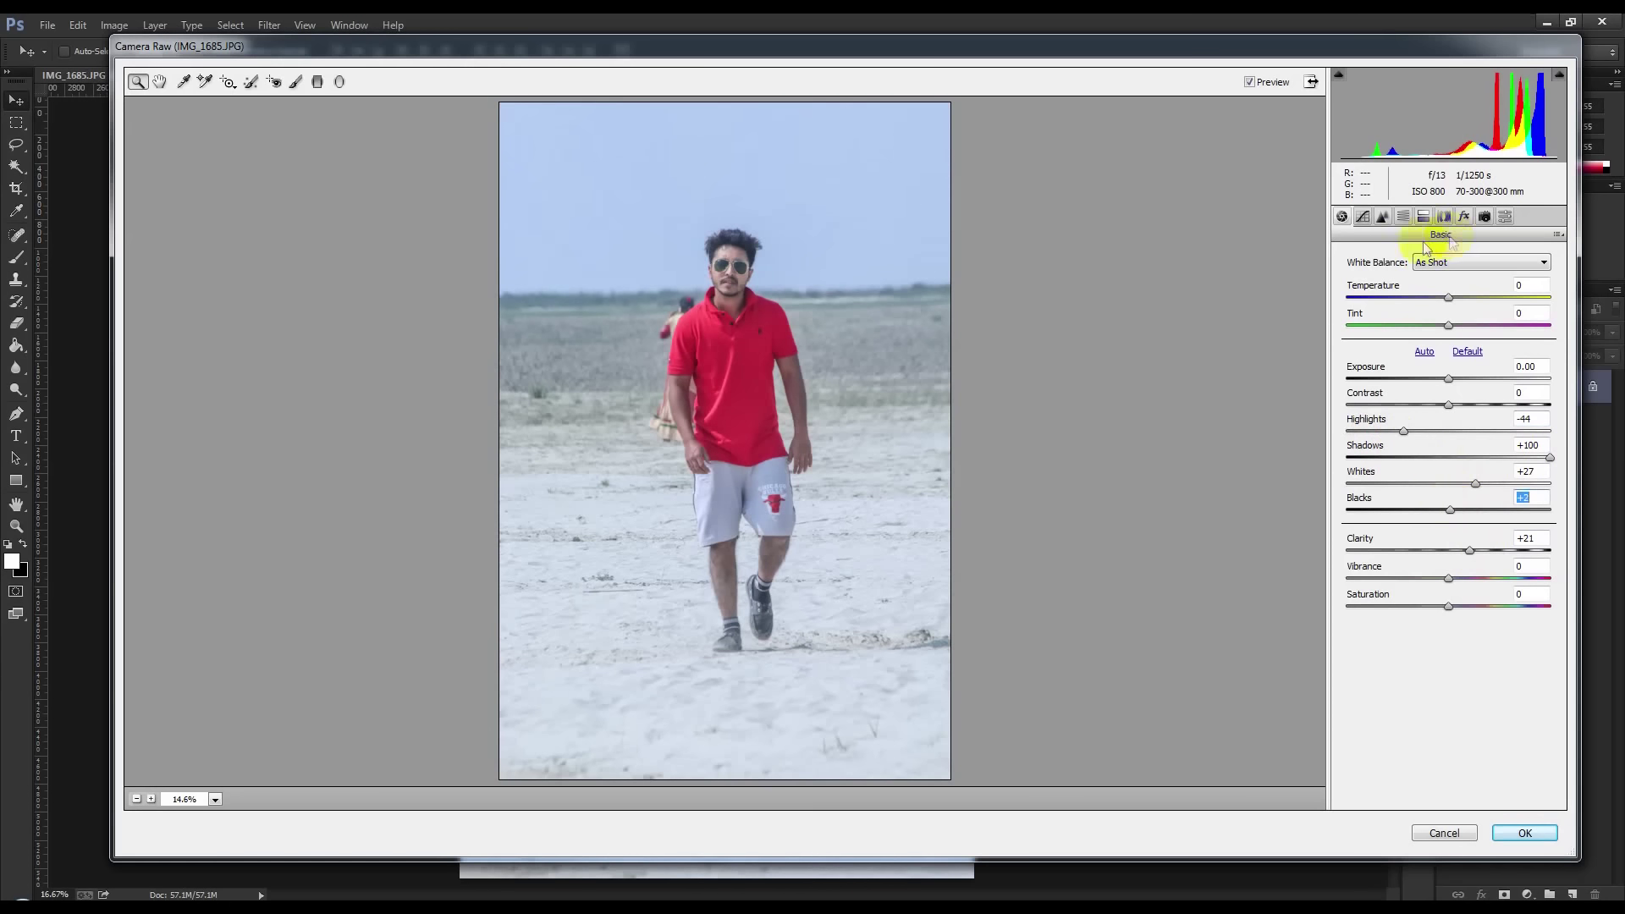
{"action": "left_click", "coordinate": [1512, 838]}
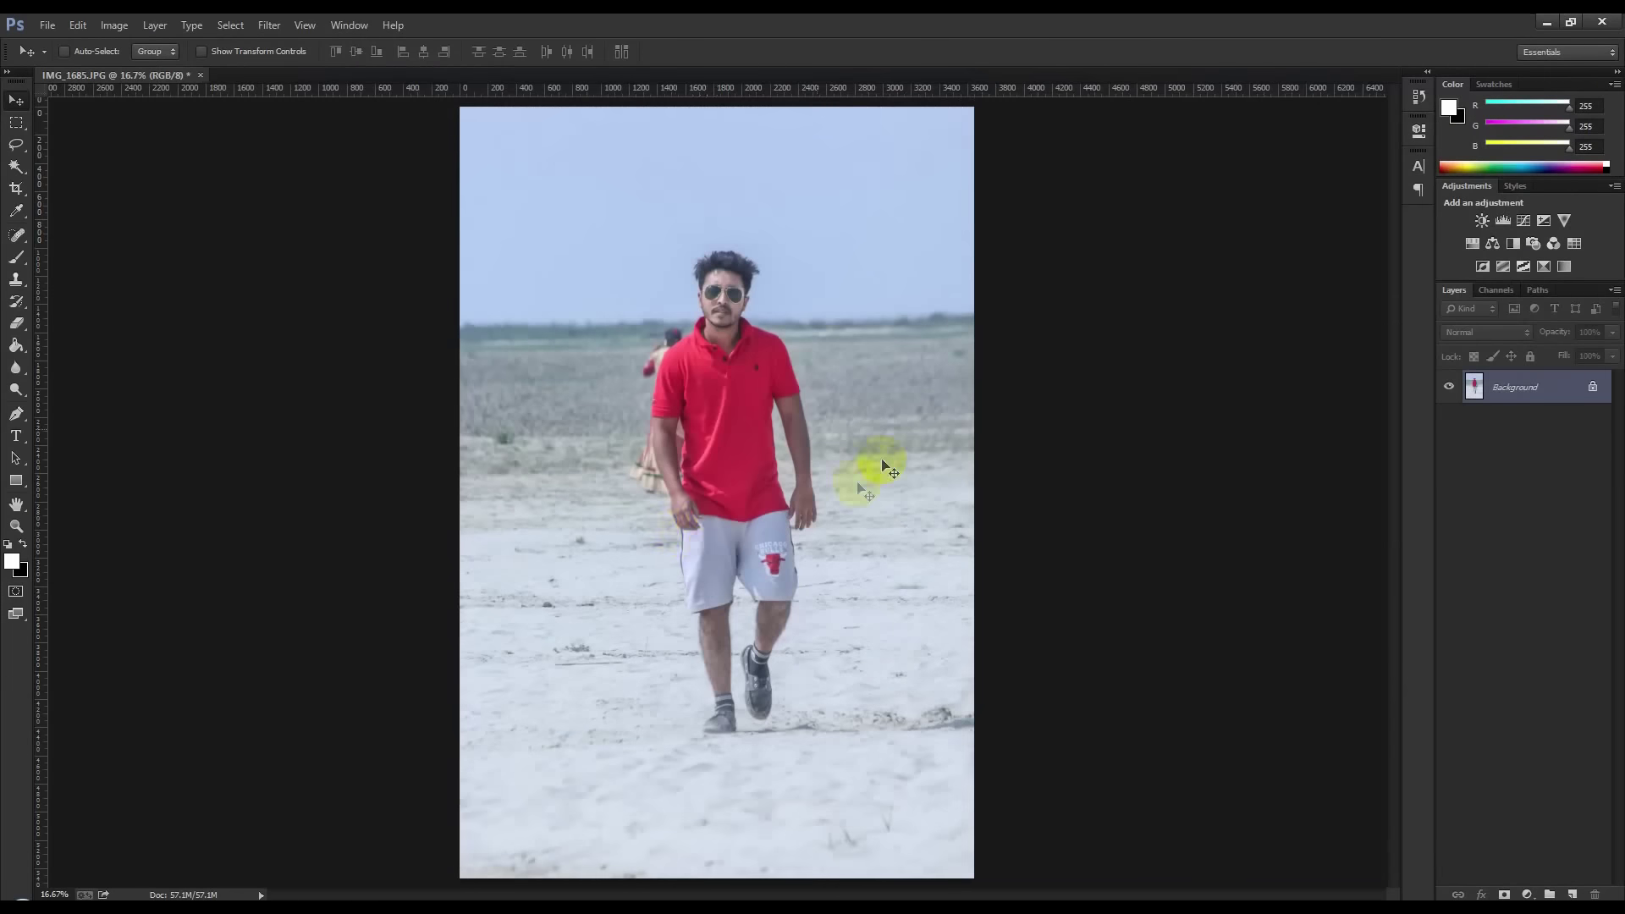
Zoom in and heal the small blemish on the man's neck with the Spot Healing Brush
{"action": "scroll", "coordinate": [702, 279], "scroll_direction": "up", "scroll_amount": 5}
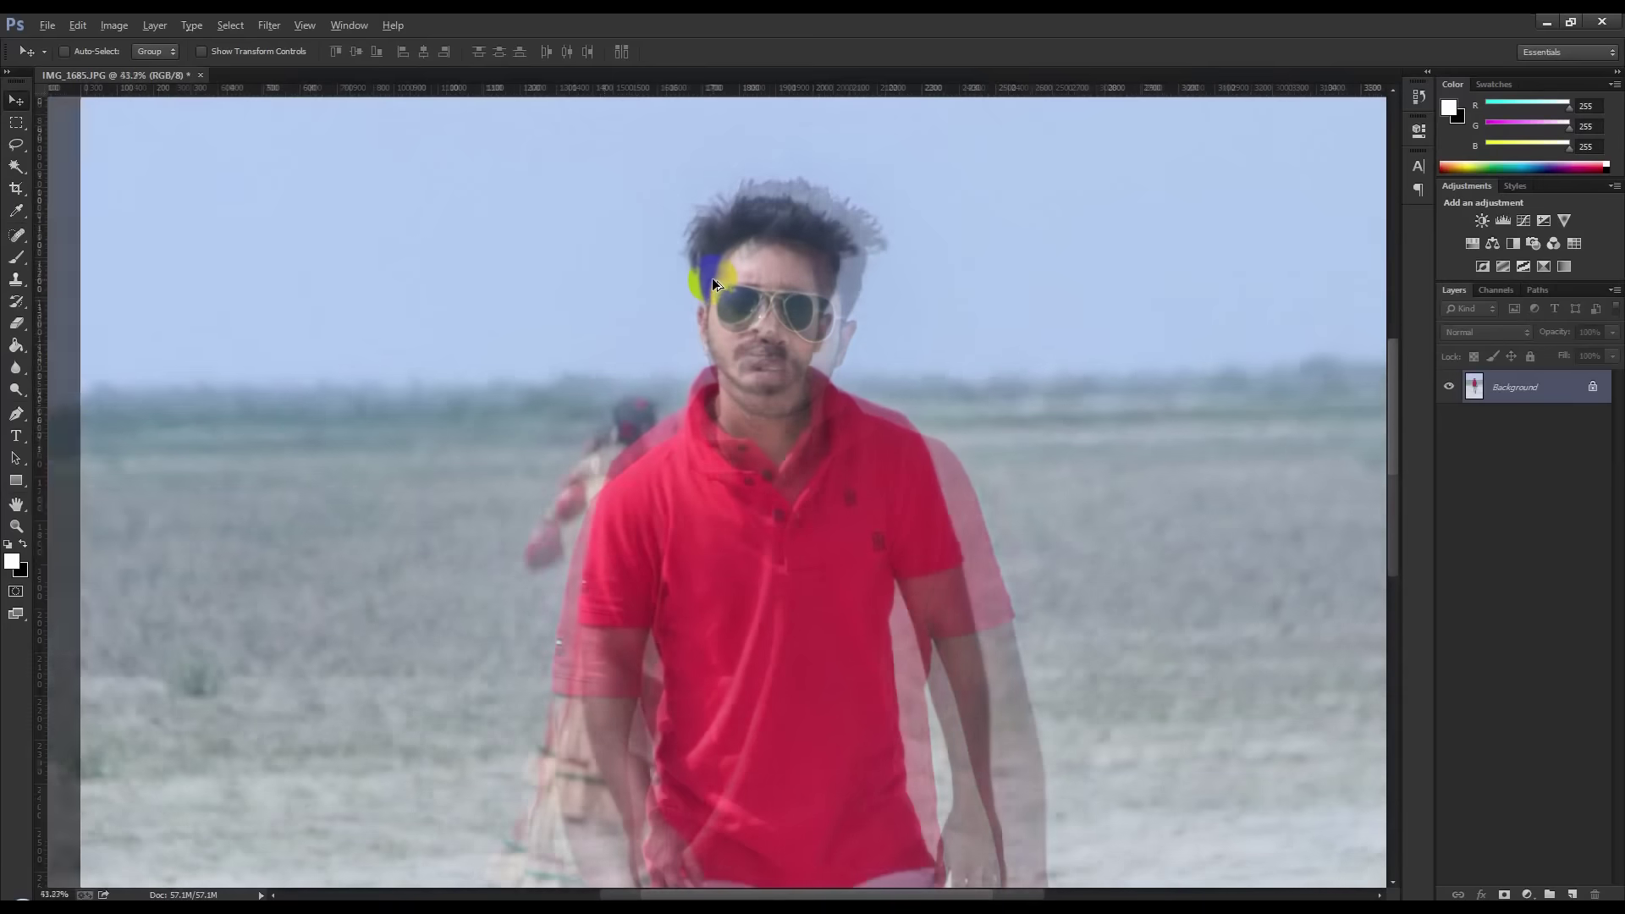
{"action": "scroll", "coordinate": [708, 316], "scroll_direction": "up", "scroll_amount": 3}
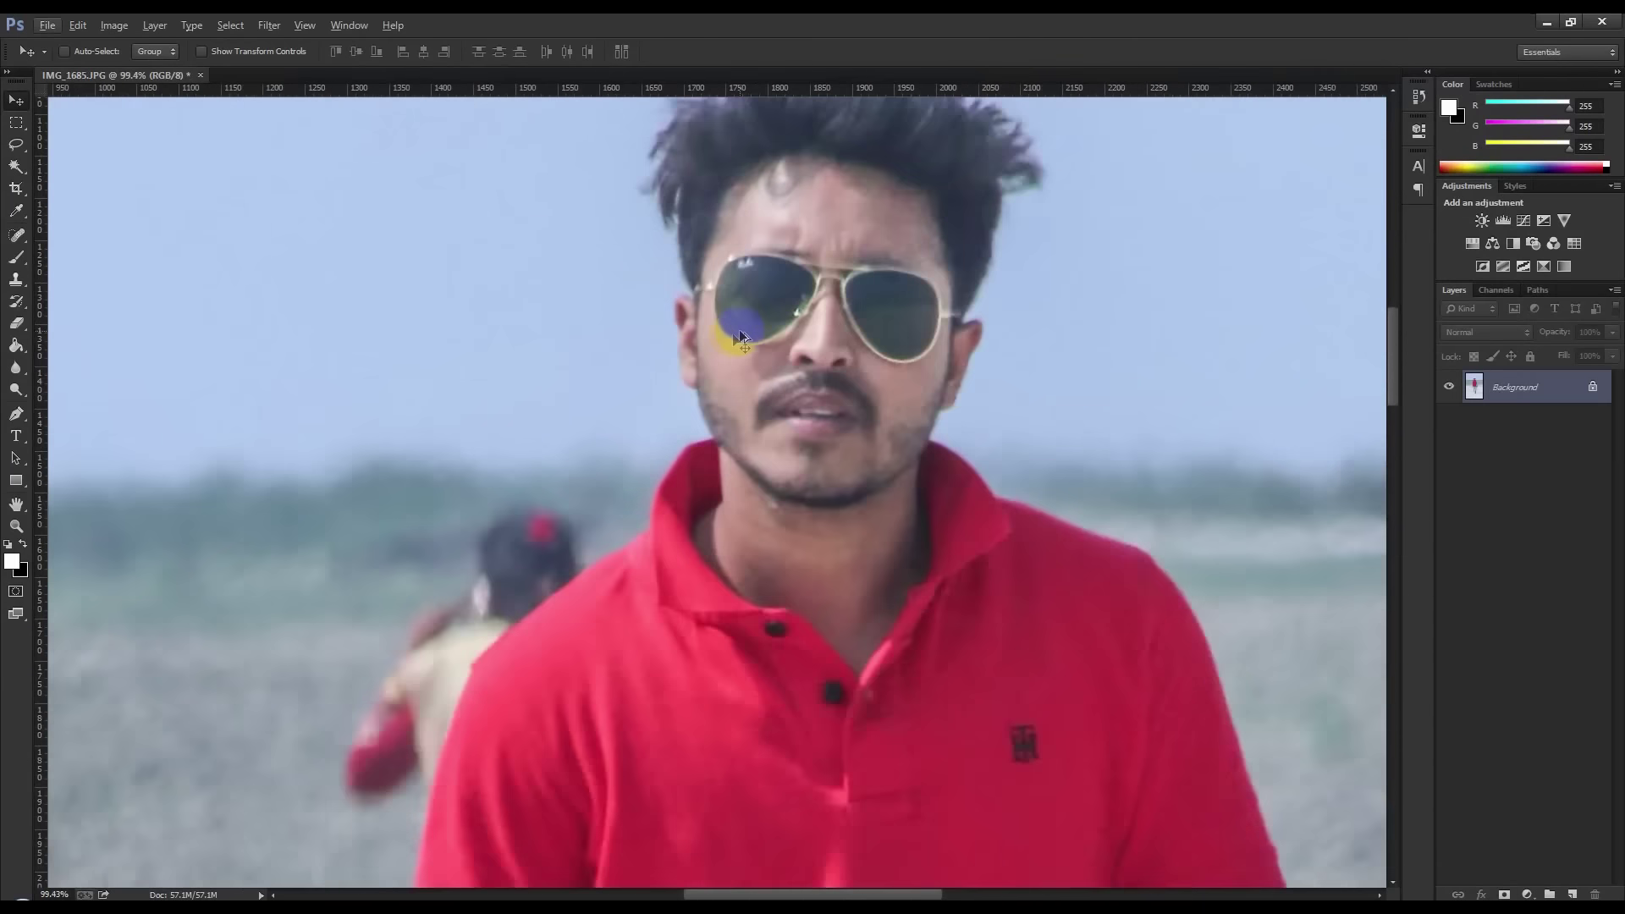
{"action": "right_click", "coordinate": [15, 234]}
{"action": "left_click", "coordinate": [85, 234]}
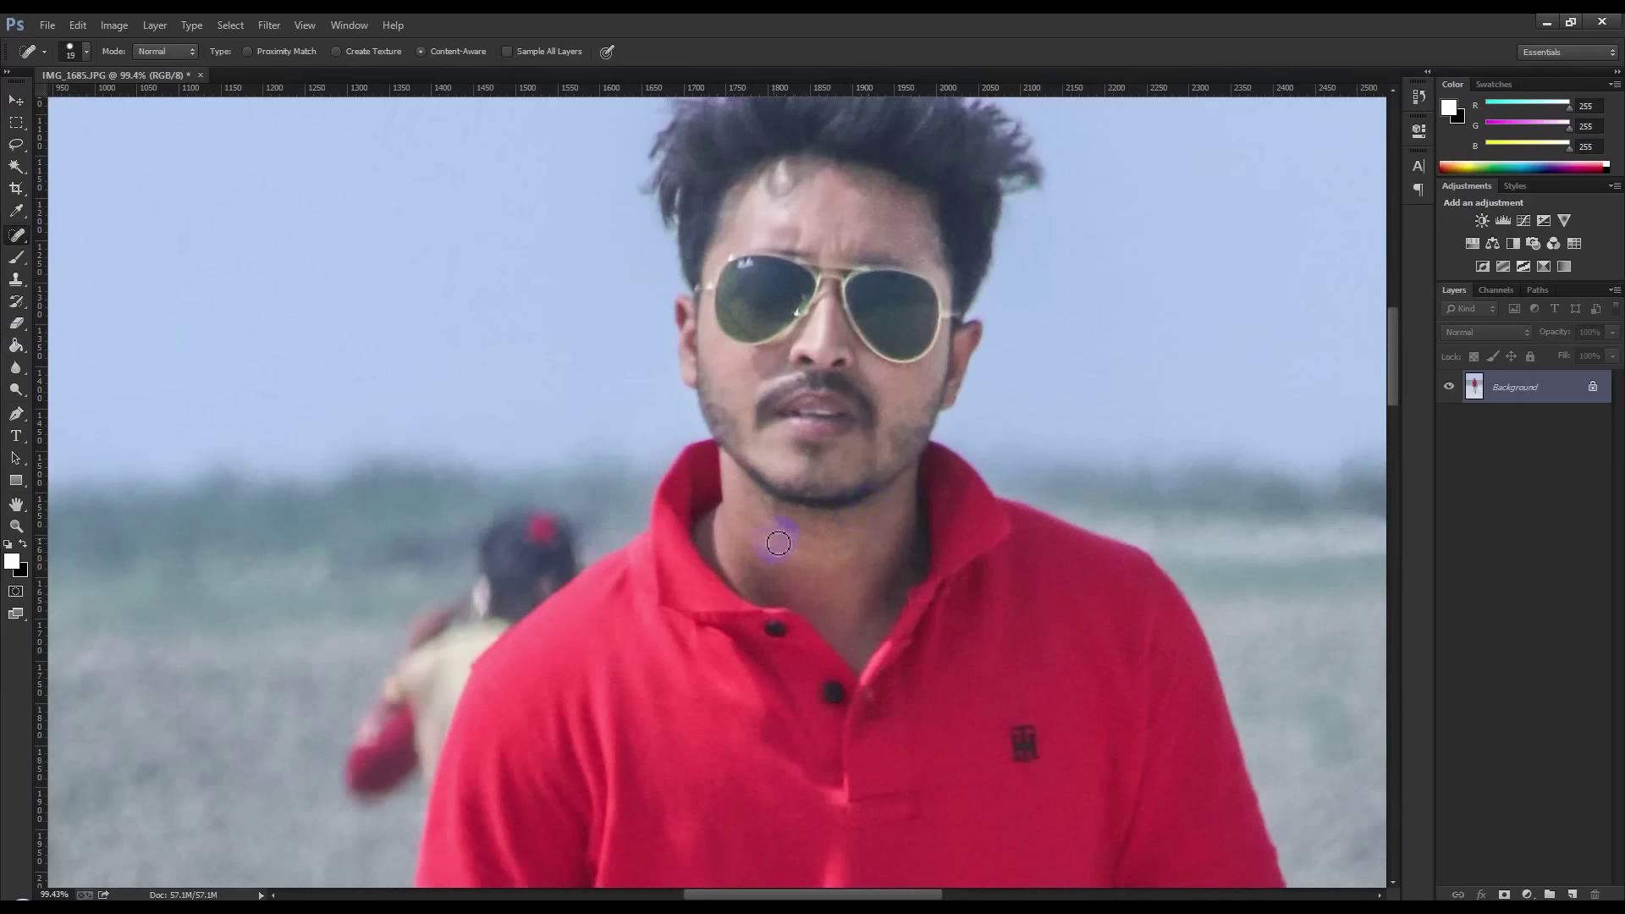
{"action": "scroll", "coordinate": [779, 543], "scroll_direction": "down", "scroll_amount": 5}
{"action": "left_click_drag", "start_coordinate": [784, 538], "coordinate": [817, 532]}
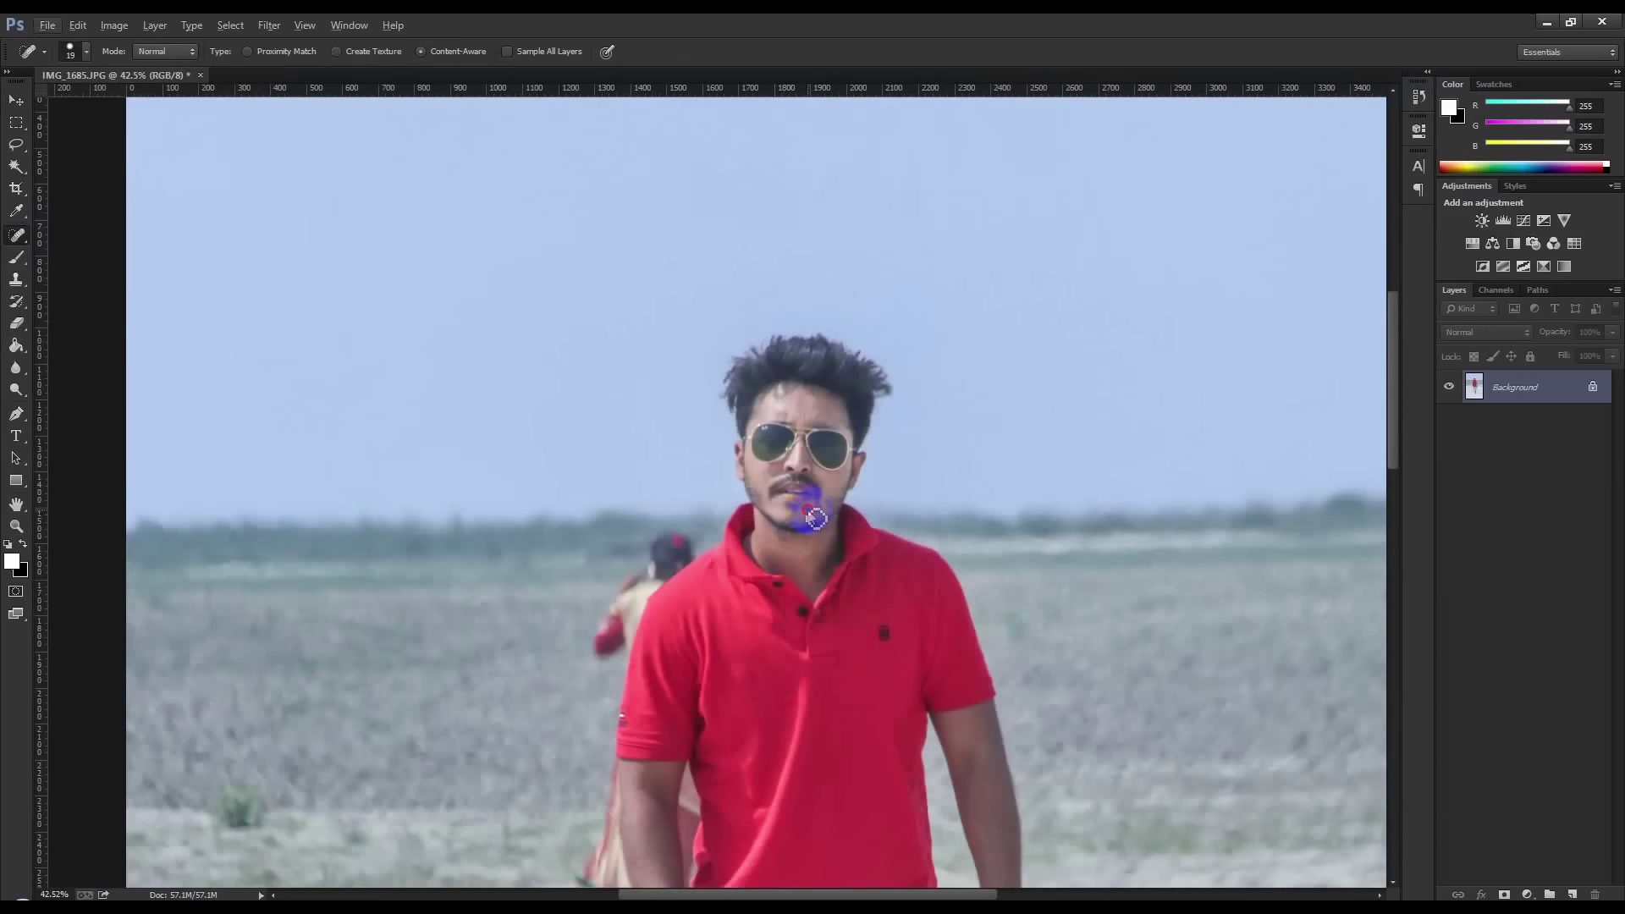
{"action": "scroll", "coordinate": [819, 570], "scroll_direction": "down", "scroll_amount": 5}
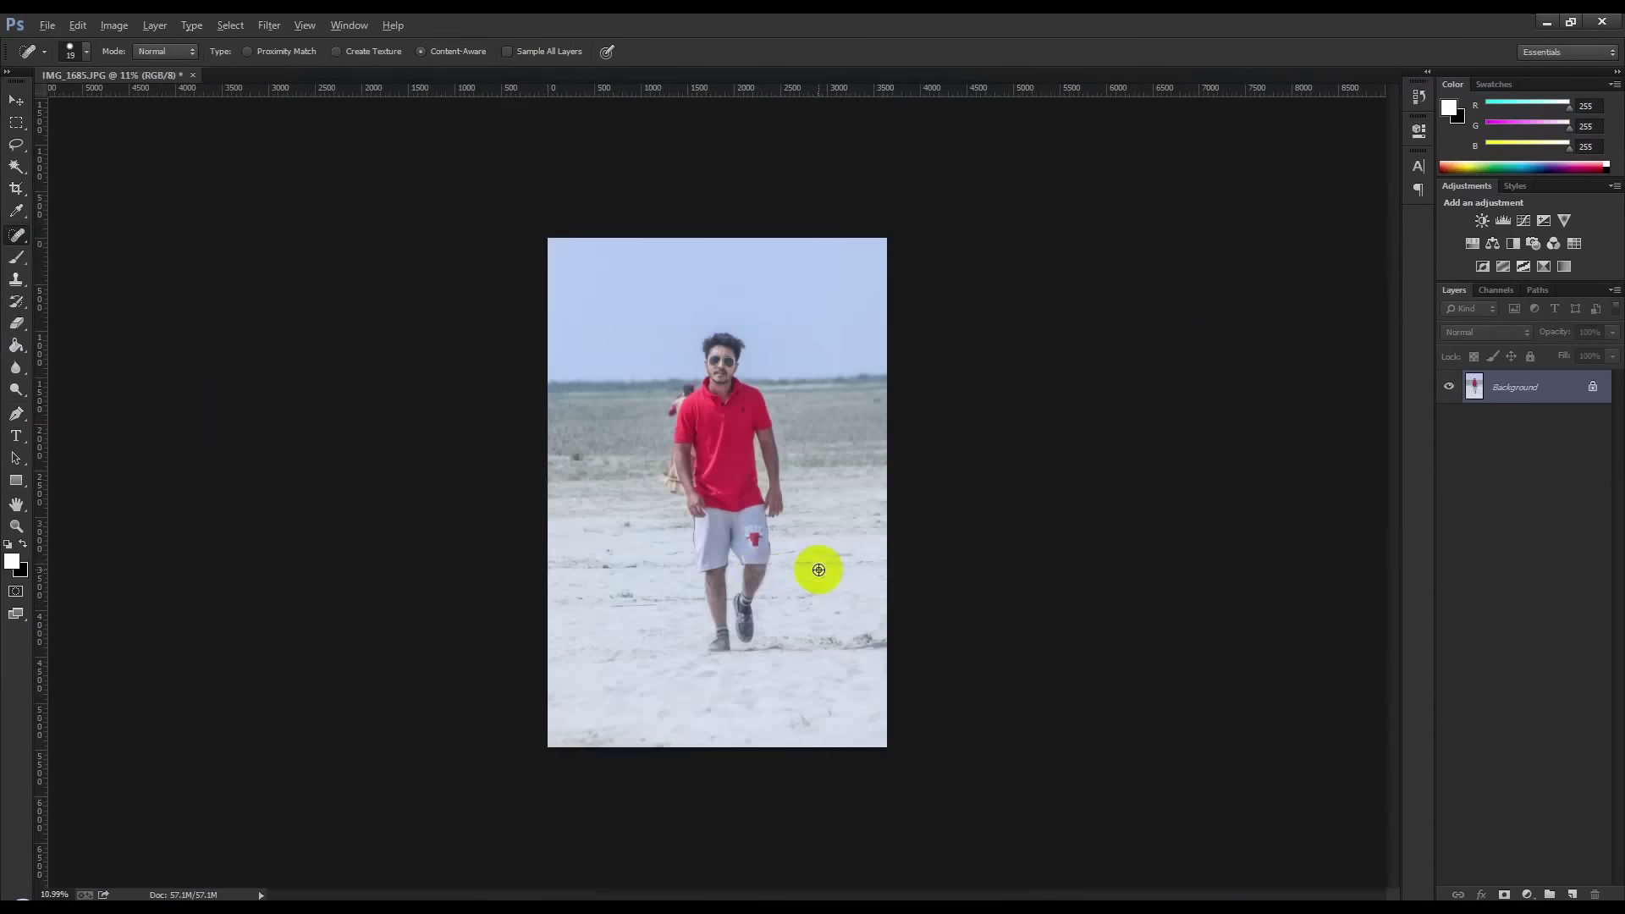
{"action": "left_click", "coordinate": [16, 413]}
{"action": "scroll", "coordinate": [617, 446], "scroll_direction": "up", "scroll_amount": 2}
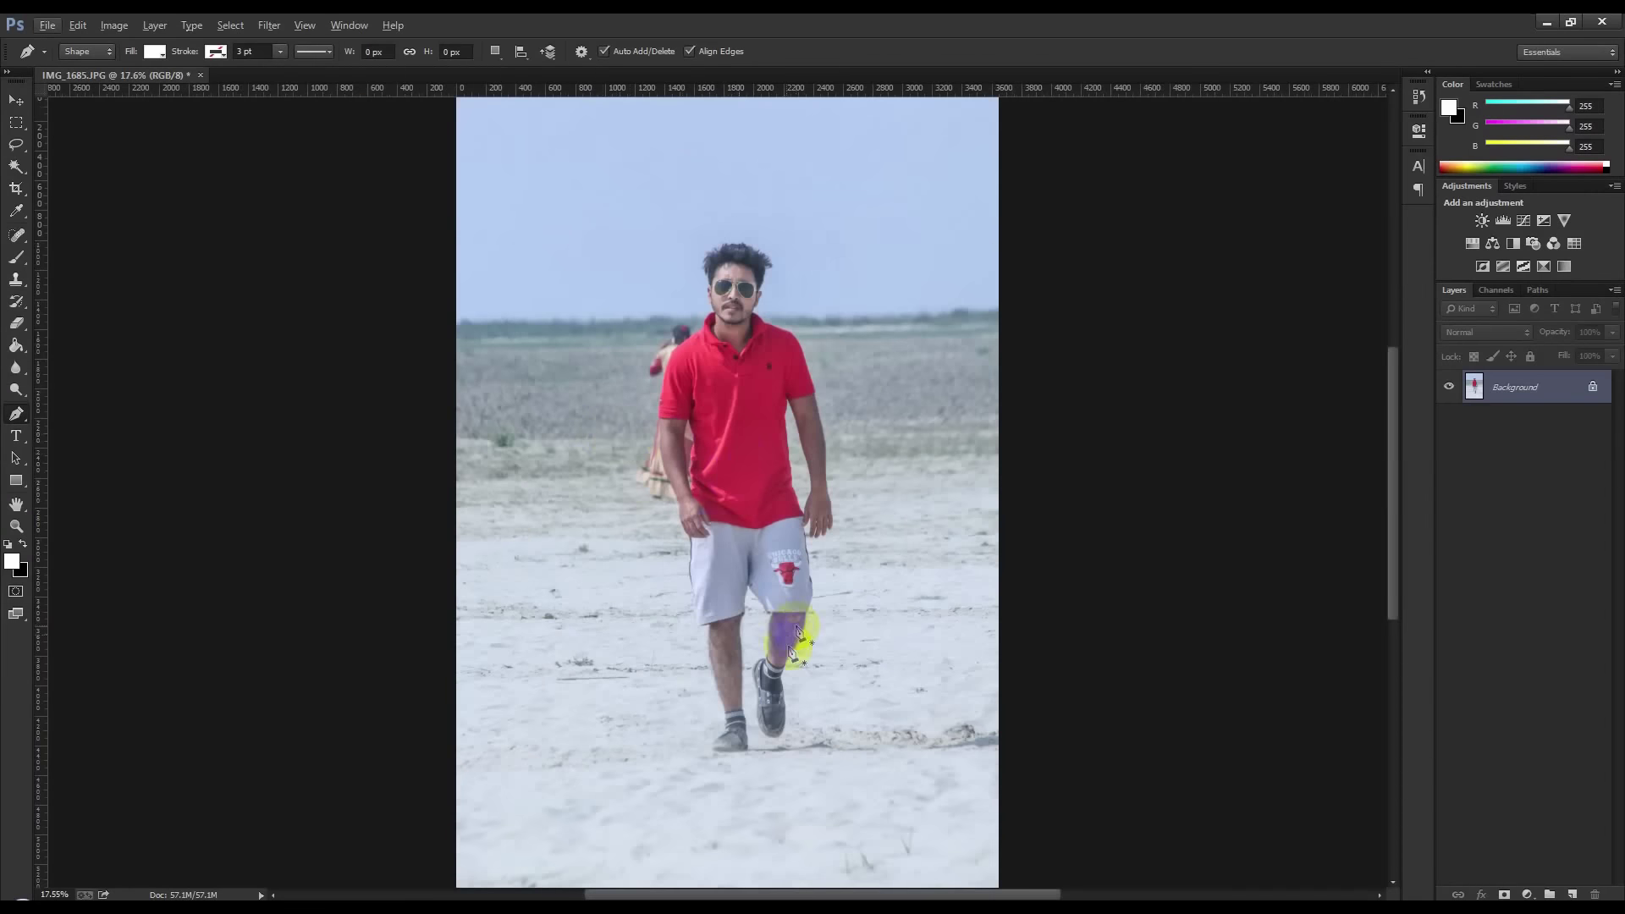
Set the Pen tool to Path mode and start tracing from the back of the man's leg
{"action": "scroll", "coordinate": [697, 643], "scroll_direction": "up", "scroll_amount": 2}
{"action": "scroll", "coordinate": [700, 638], "scroll_direction": "up", "scroll_amount": 2}
{"action": "scroll", "coordinate": [711, 669], "scroll_direction": "up", "scroll_amount": 2}
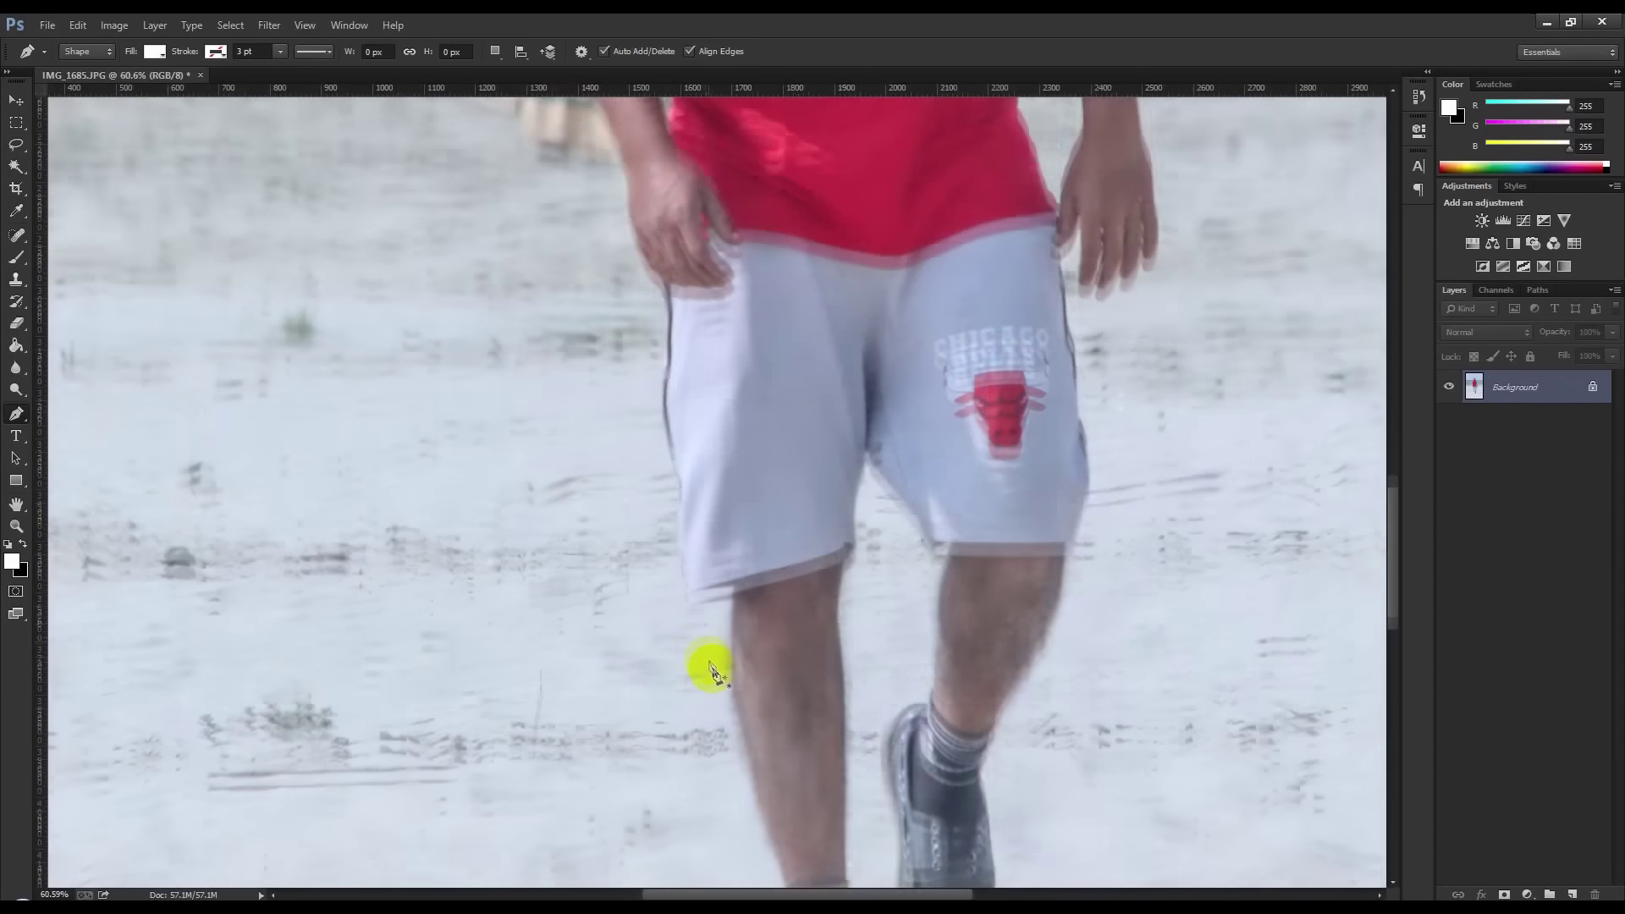
{"action": "scroll", "coordinate": [716, 671], "scroll_direction": "down", "scroll_amount": 2}
{"action": "scroll", "coordinate": [728, 671], "scroll_direction": "down", "scroll_amount": 1}
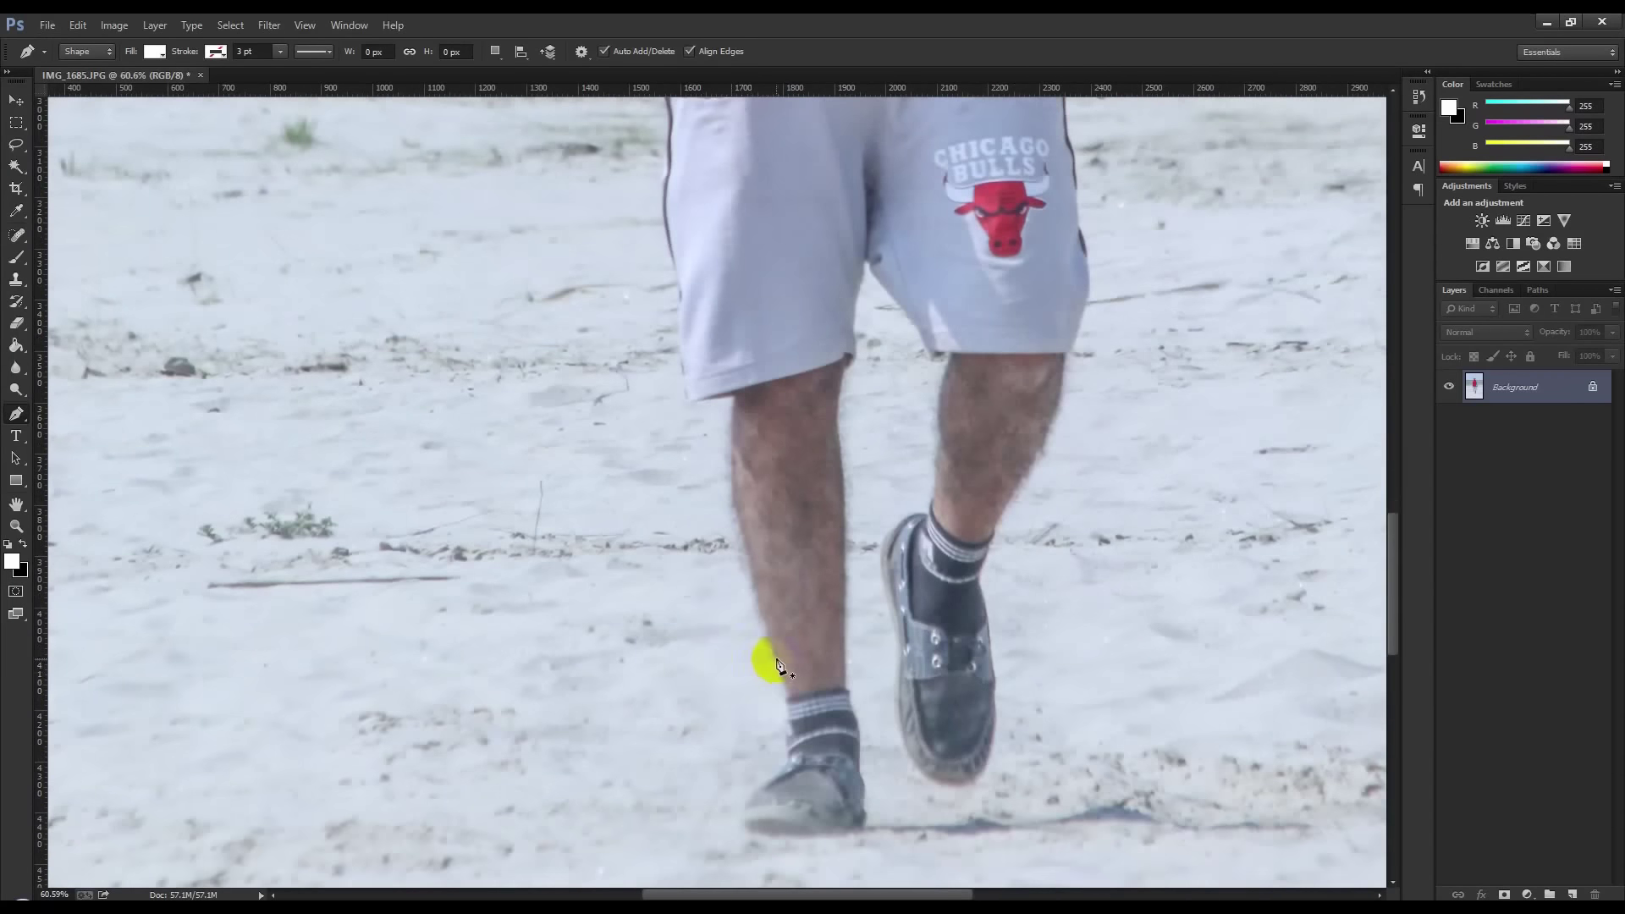
{"action": "scroll", "coordinate": [777, 663], "scroll_direction": "up", "scroll_amount": 2}
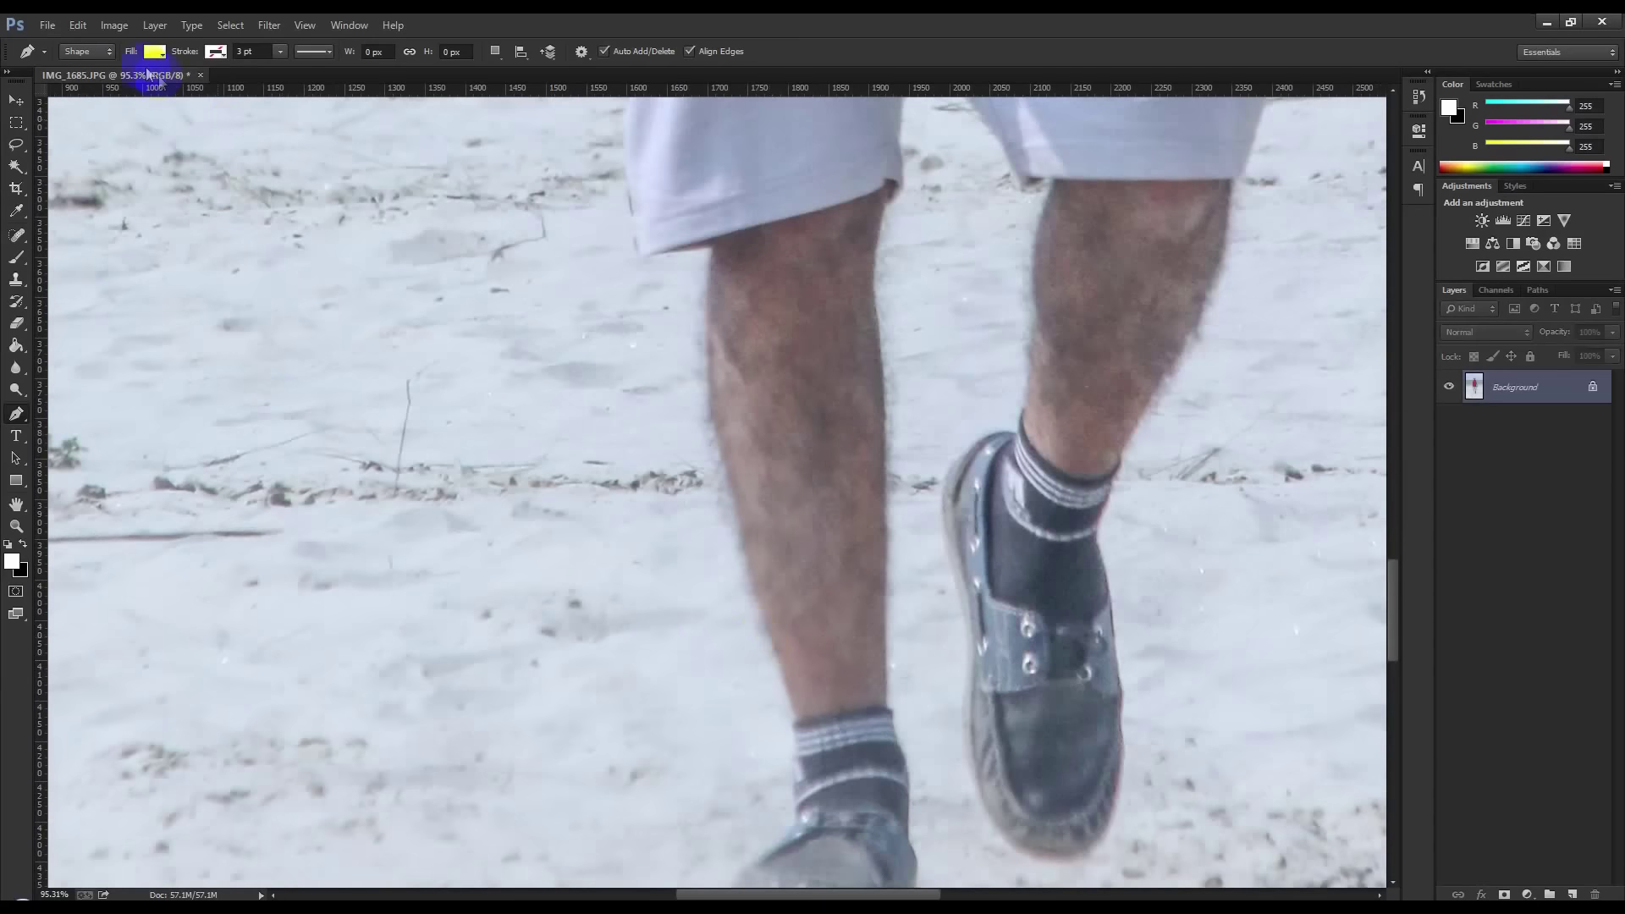
{"action": "left_click", "coordinate": [81, 65]}
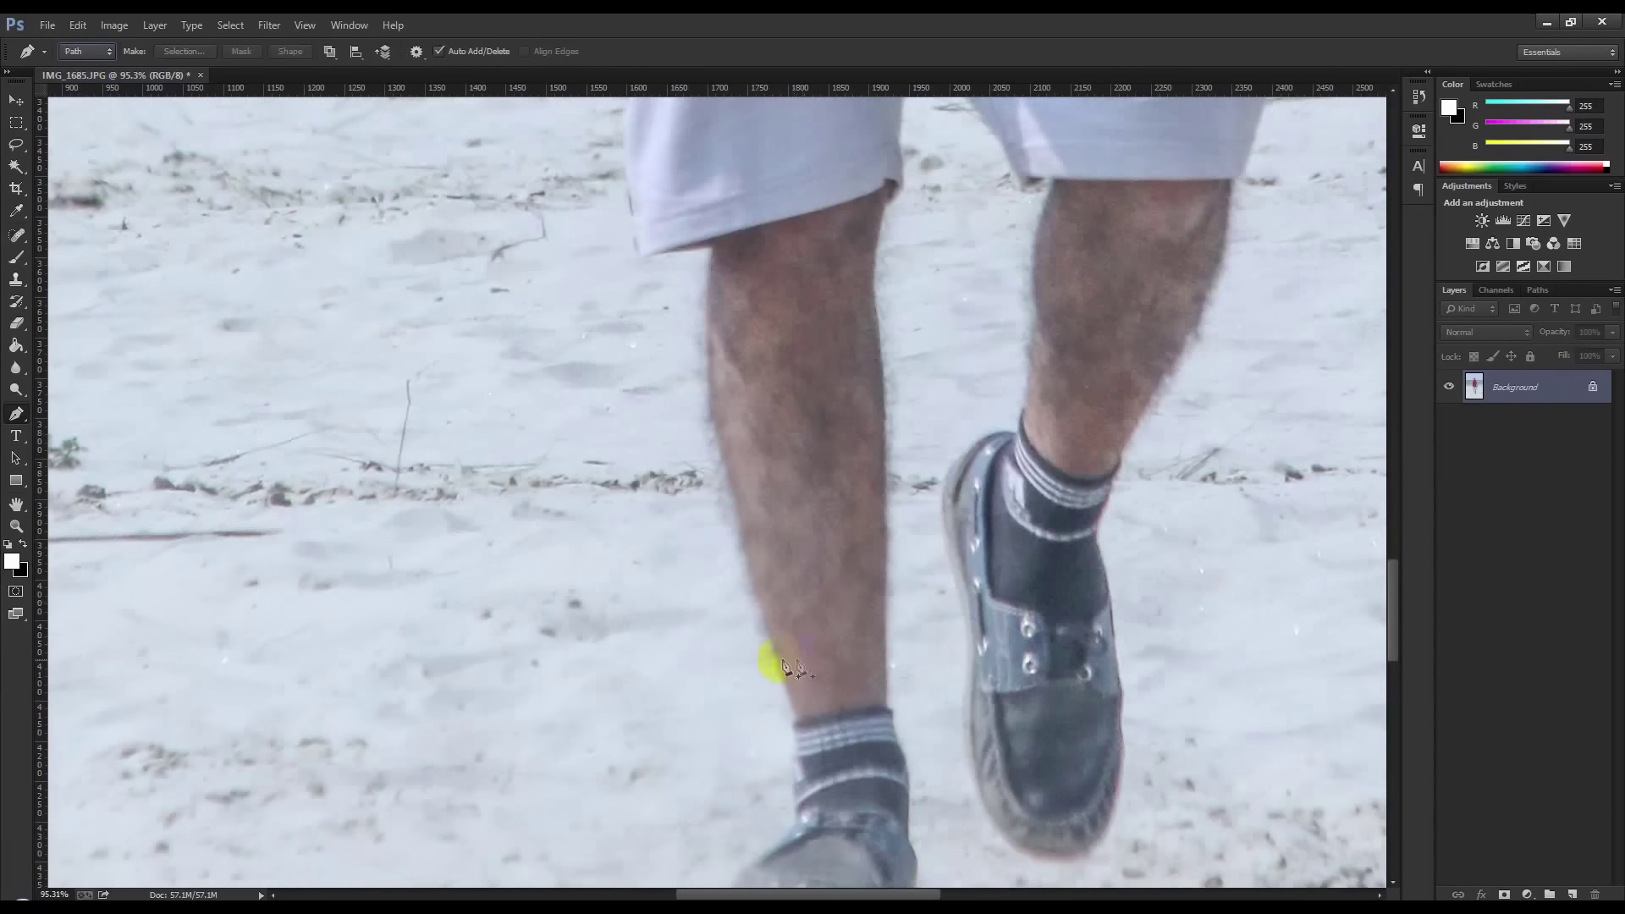
{"action": "left_click", "coordinate": [774, 650]}
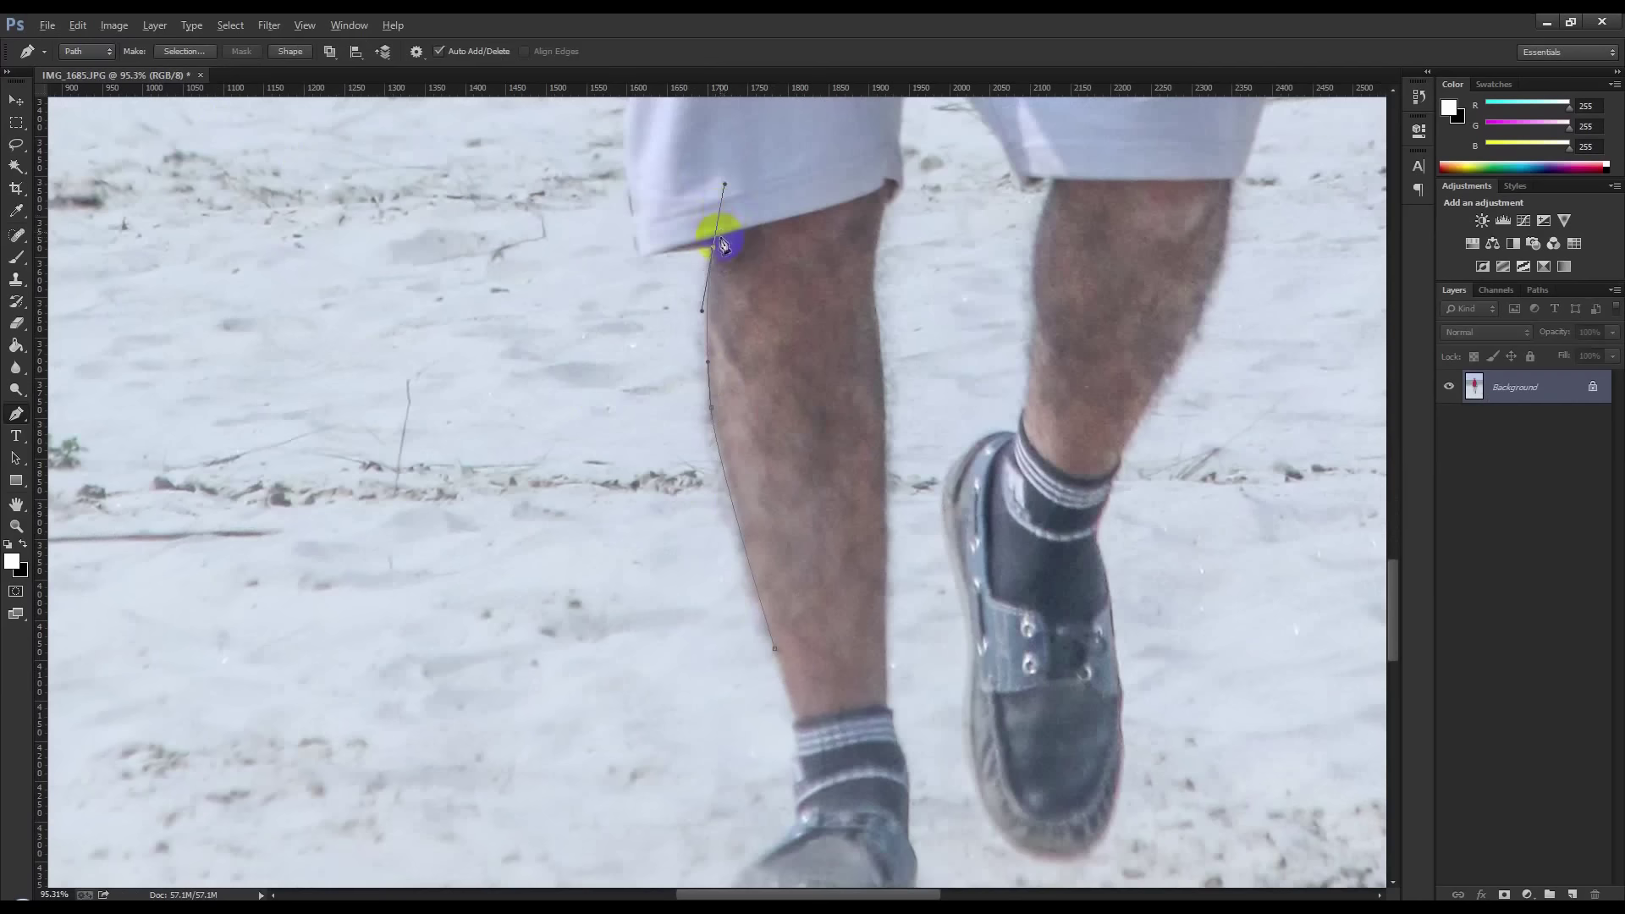
{"action": "left_click", "coordinate": [714, 250], "text": "alt"}
Continue the path with anchors up the shorts' edge, then fit the photo on screen
{"action": "scroll", "coordinate": [635, 222], "scroll_direction": "up", "scroll_amount": 2}
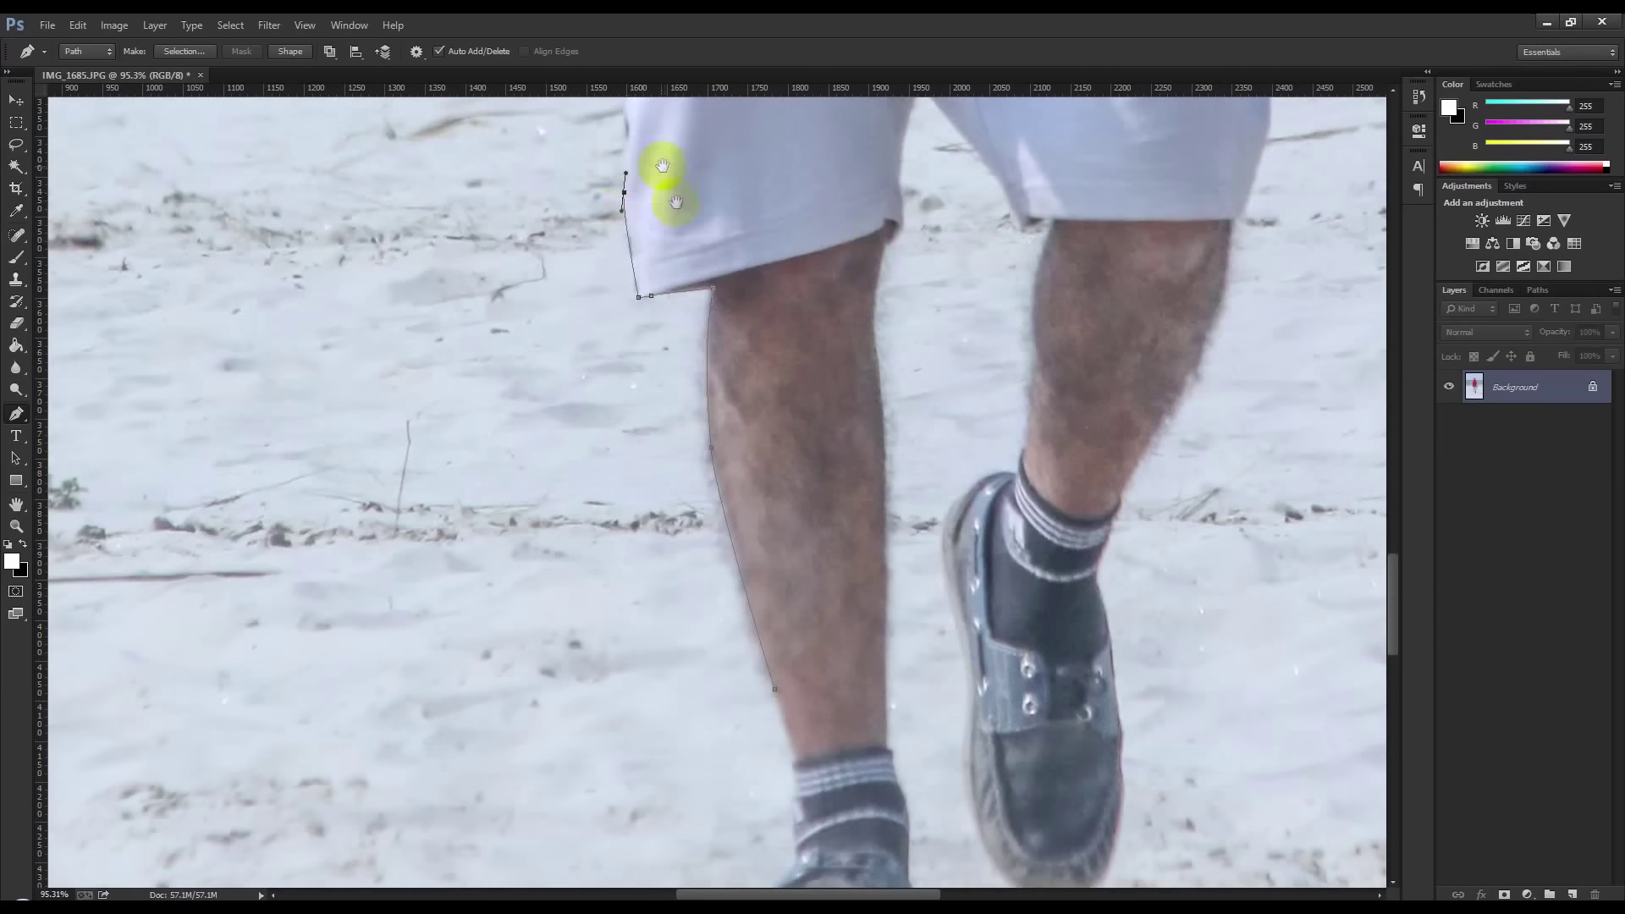
{"action": "scroll", "coordinate": [665, 174], "scroll_direction": "up", "scroll_amount": 3}
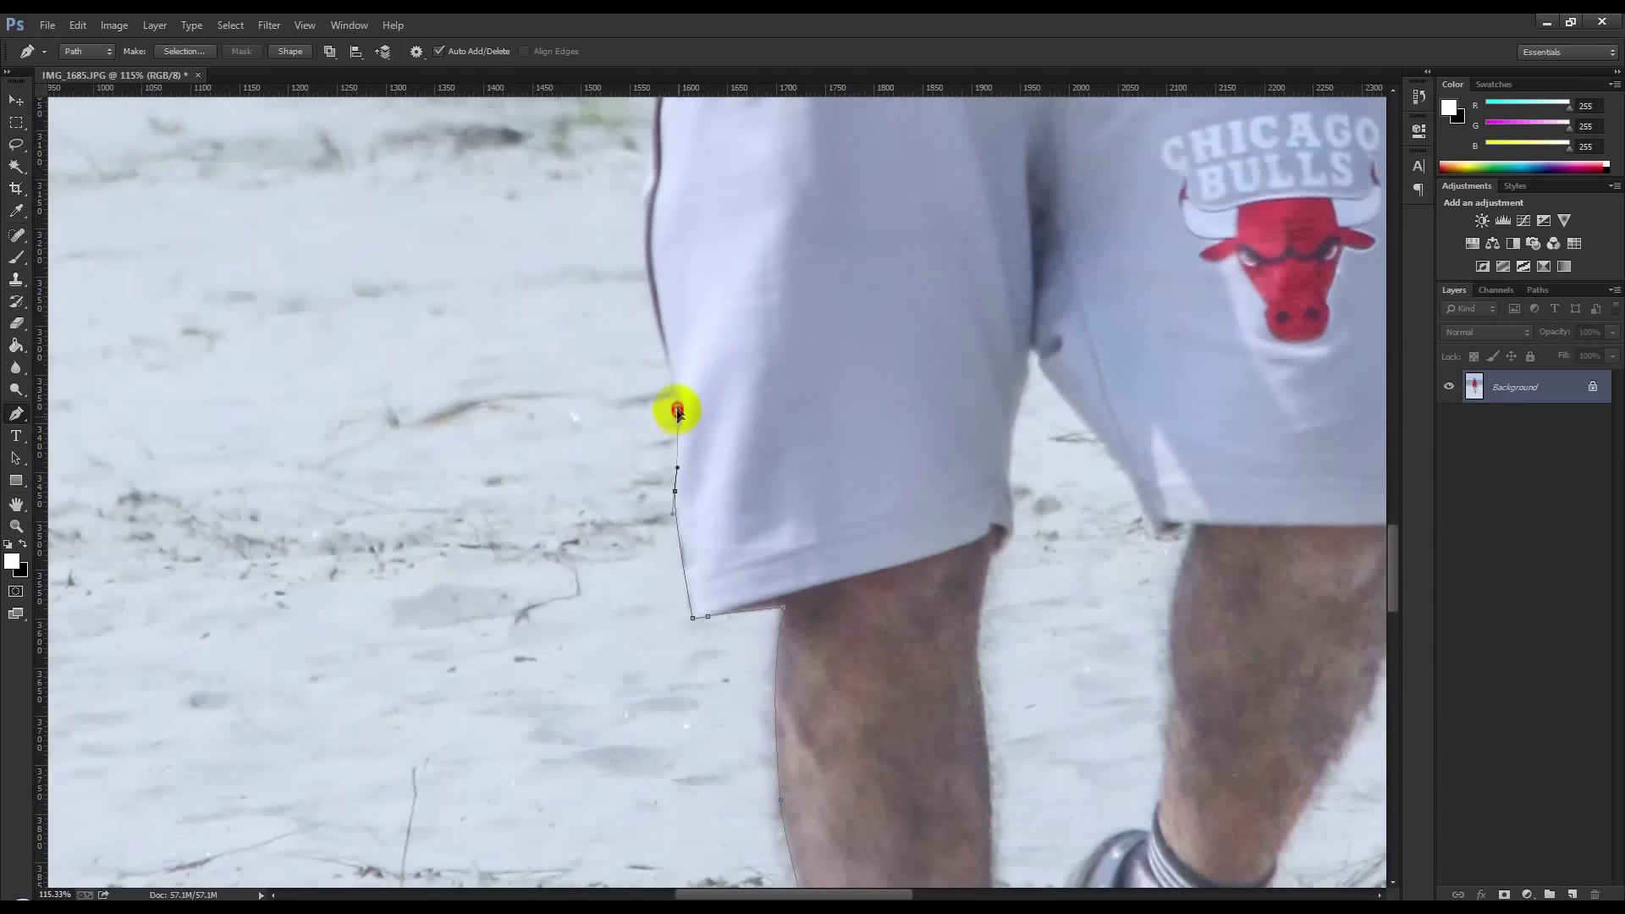
{"action": "left_click", "coordinate": [678, 413]}
{"action": "left_click", "coordinate": [657, 315]}
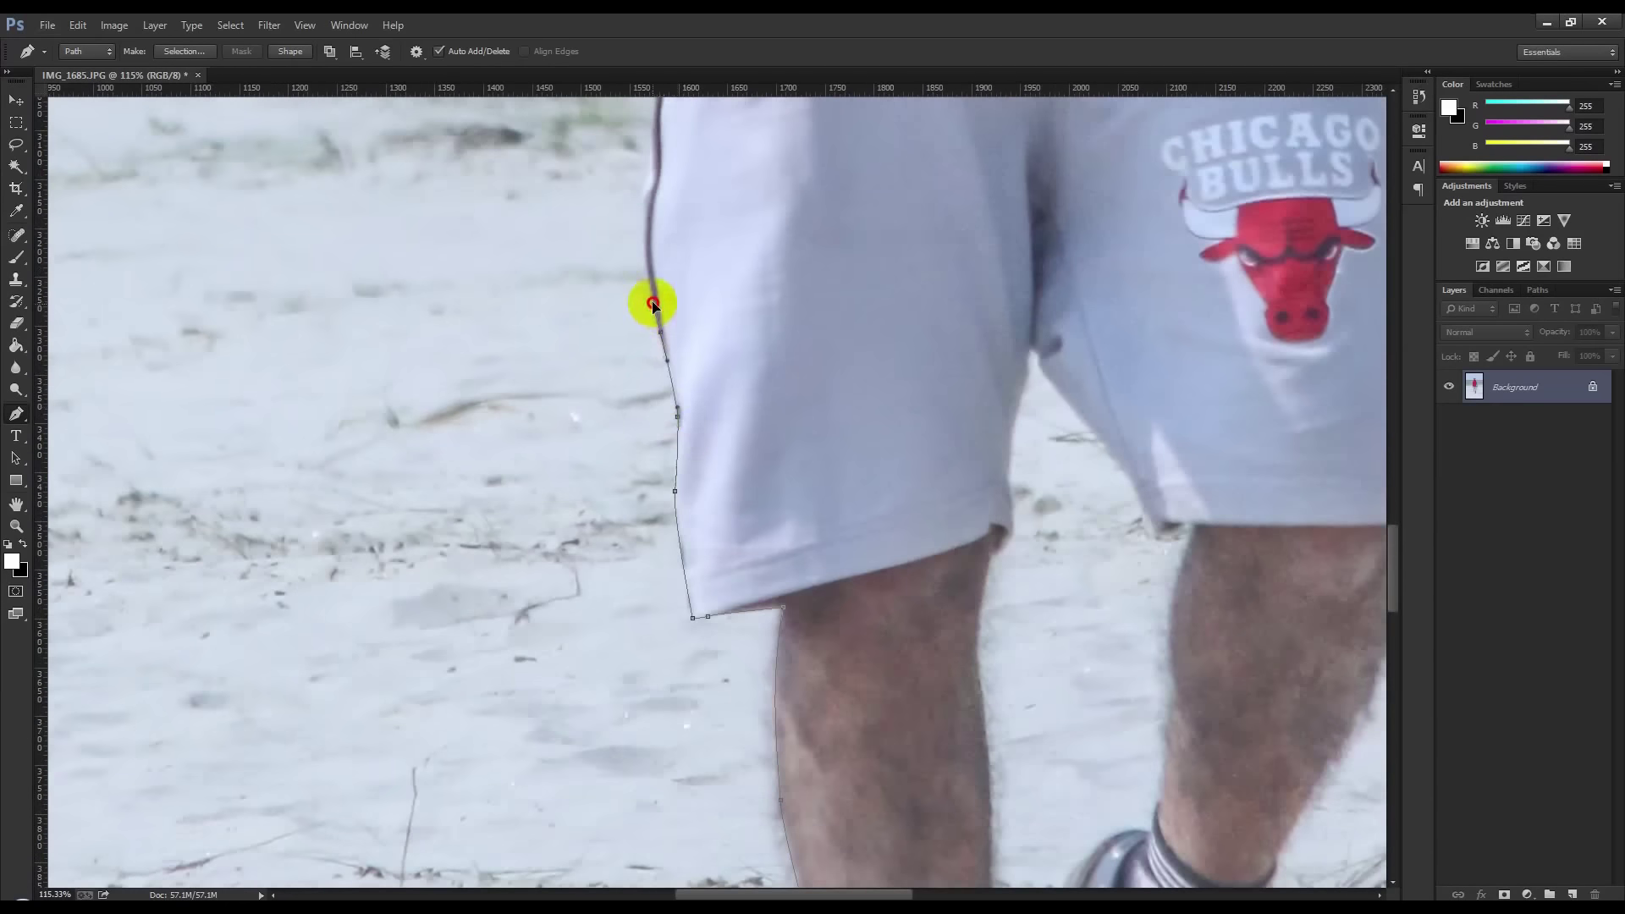
{"action": "left_click", "coordinate": [651, 204]}
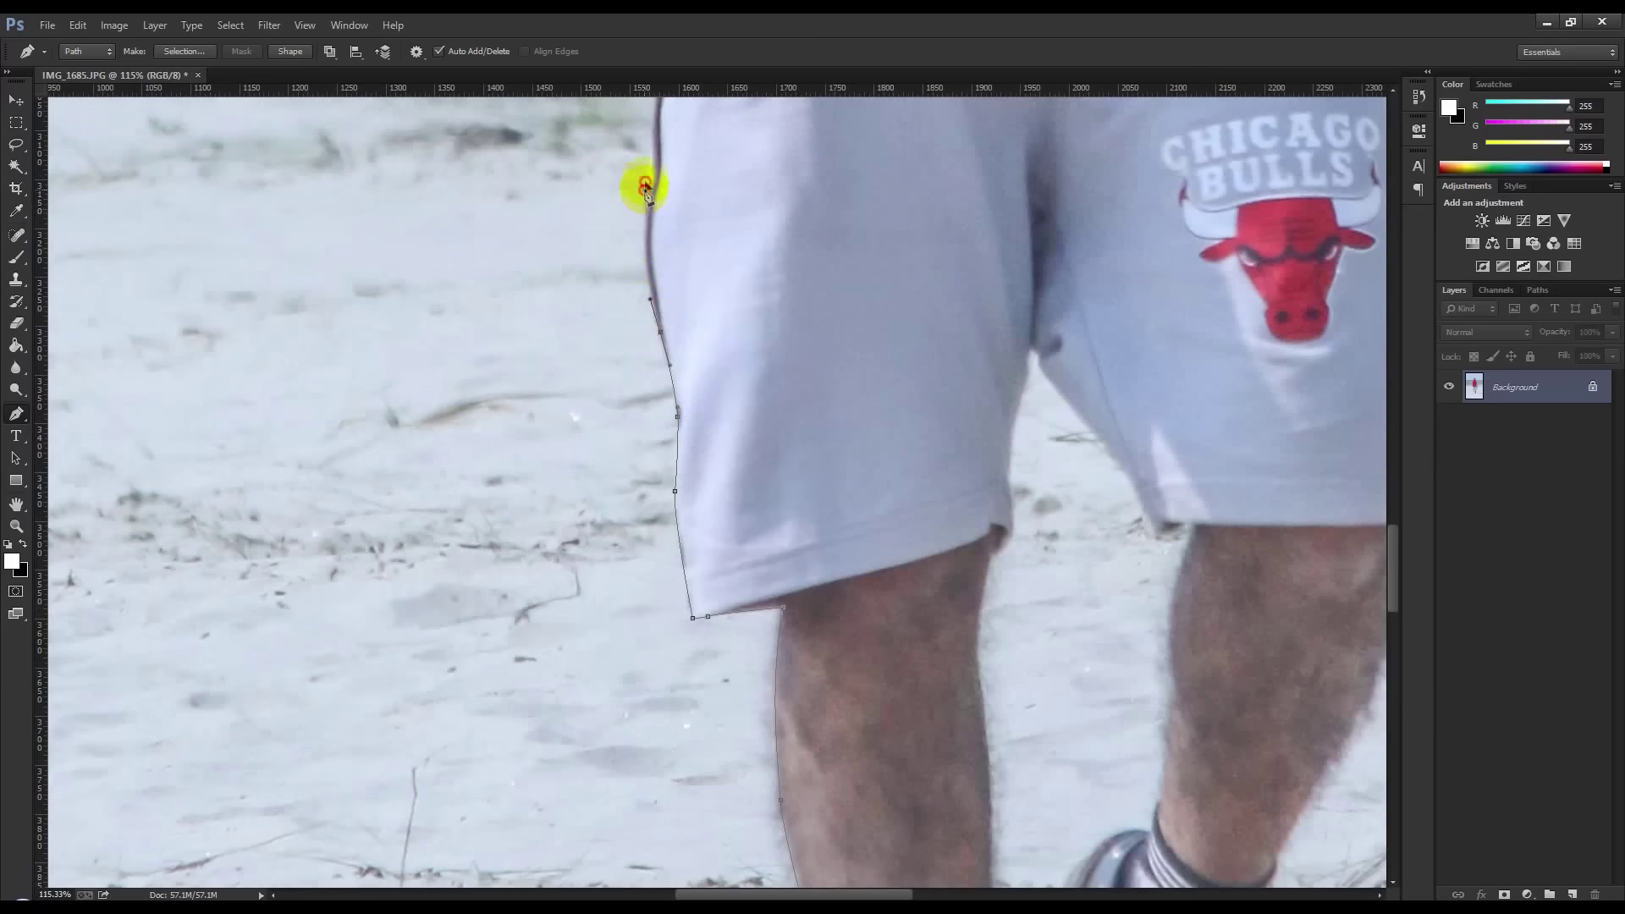
{"action": "left_click_drag", "start_coordinate": [645, 188], "coordinate": [650, 157]}
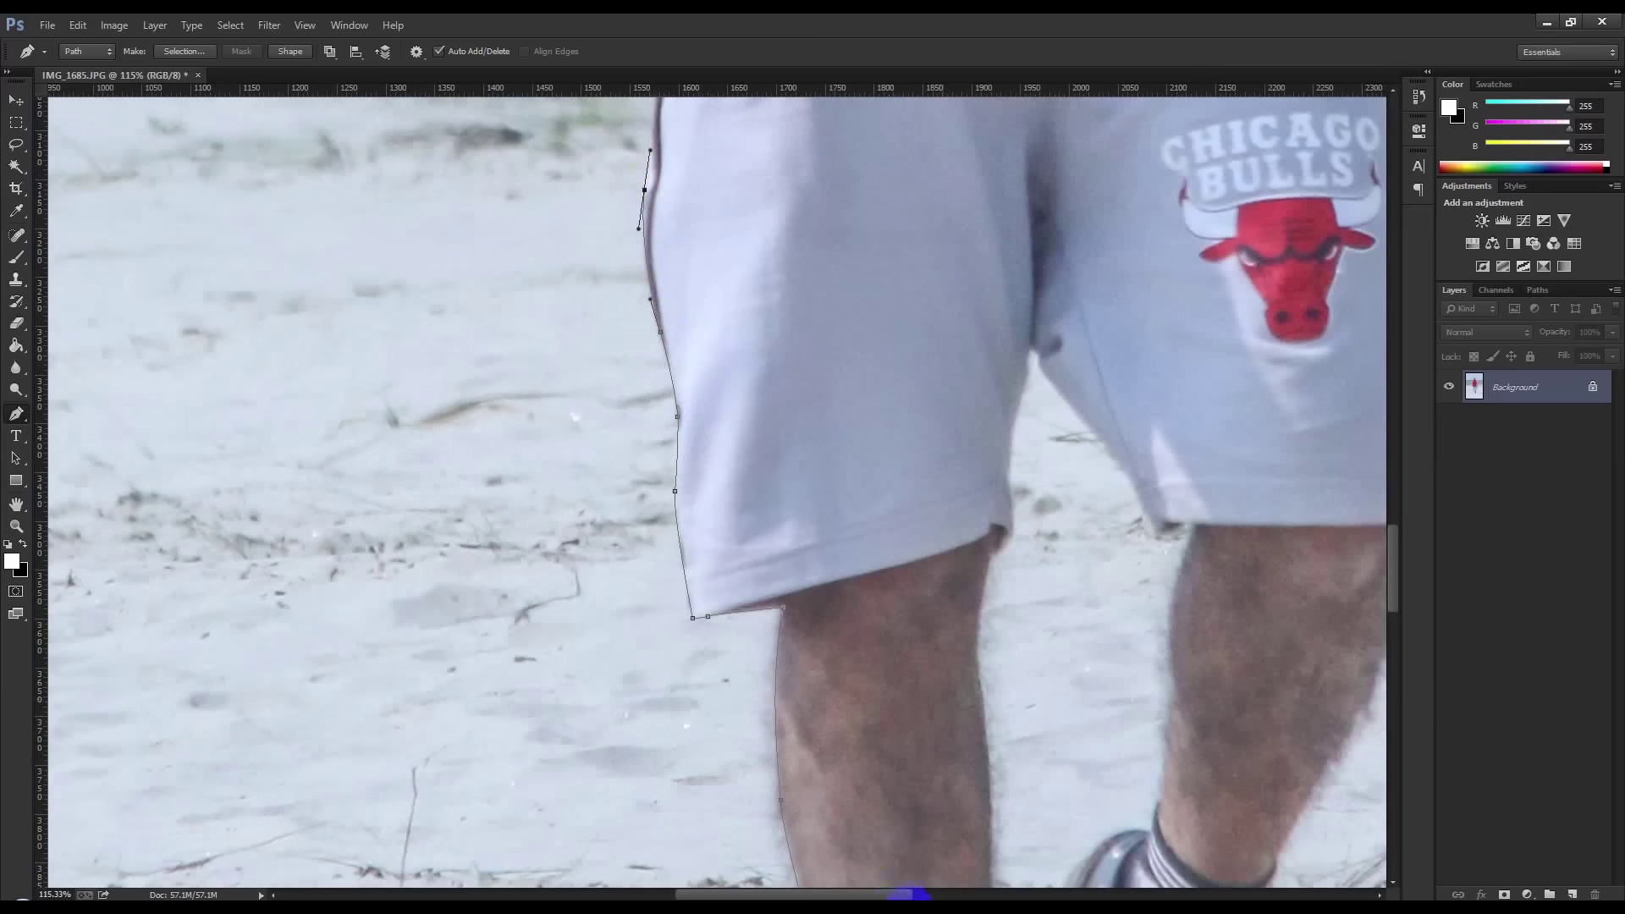
{"action": "key", "text": "ctrl+0"}
{"action": "right_click", "coordinate": [787, 440]}
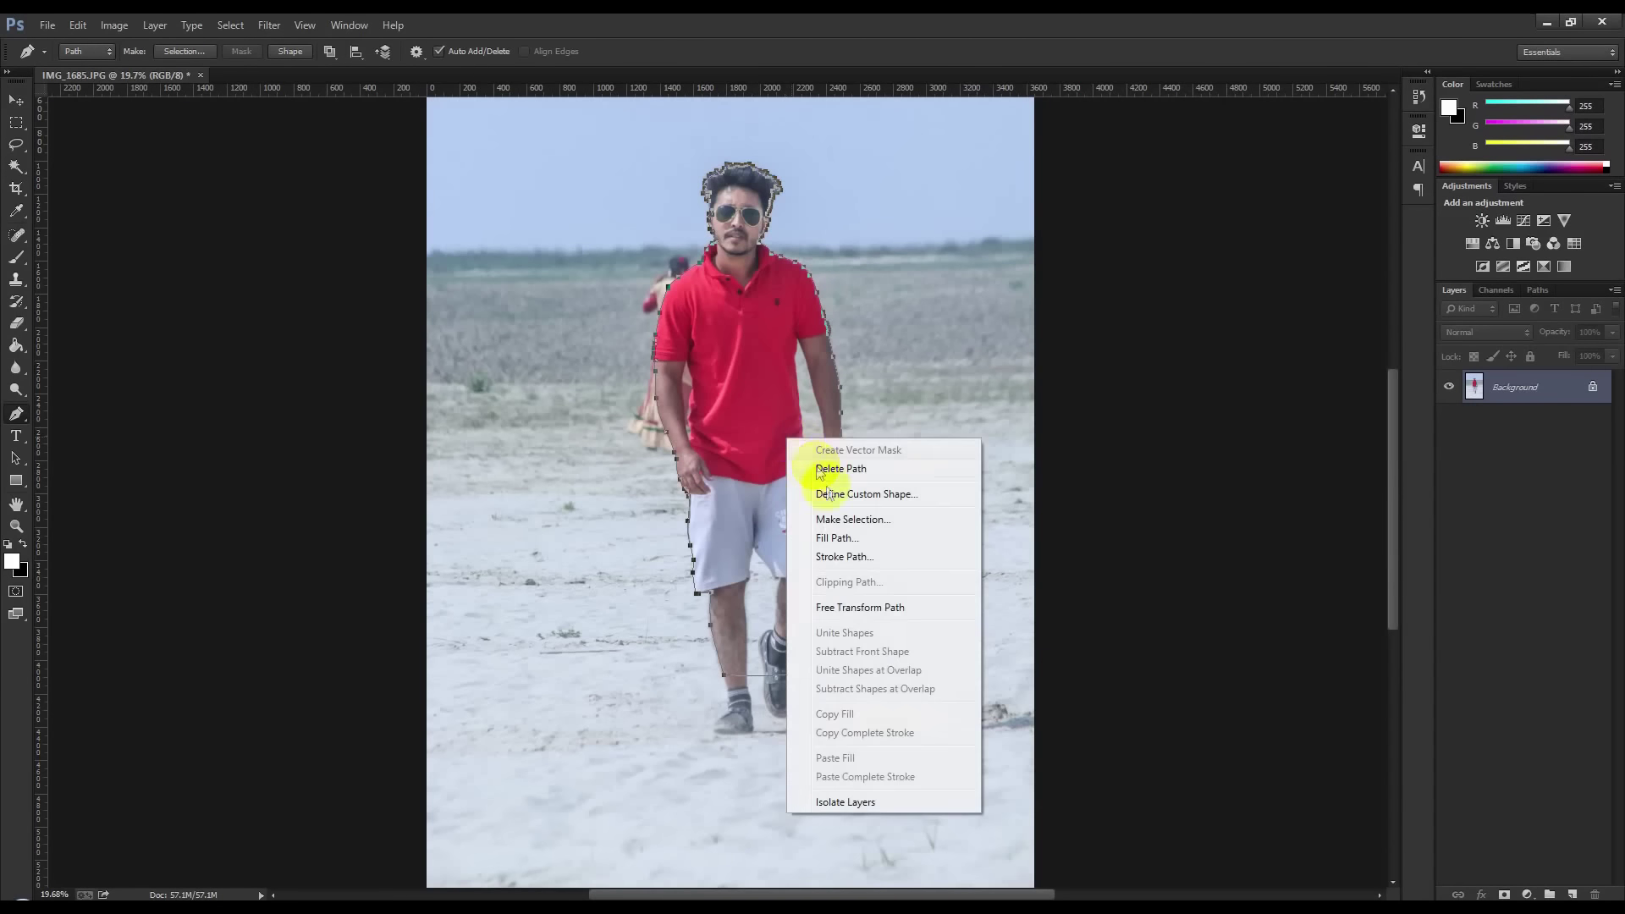
Duplicate the Background layer as Background copy
{"action": "left_click", "coordinate": [1499, 396]}
{"action": "right_click", "coordinate": [1501, 395]}
{"action": "left_click", "coordinate": [1505, 435]}
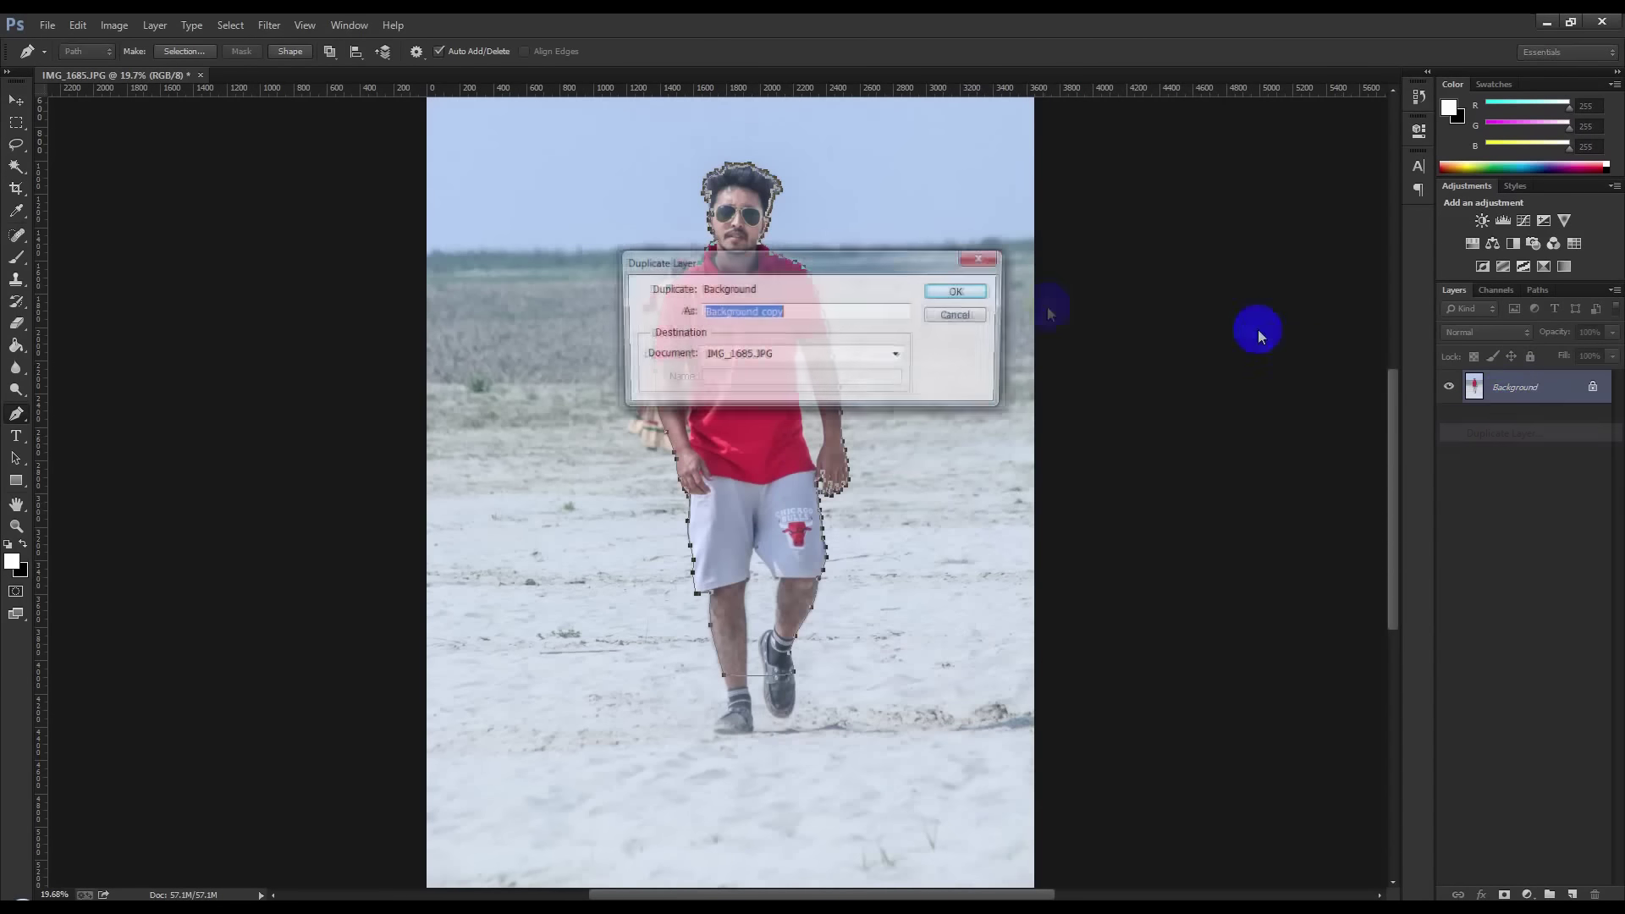
{"action": "left_click", "coordinate": [940, 292]}
Turn the path into a selection, hide Background, and mask the copy to the man
{"action": "right_click", "coordinate": [768, 326]}
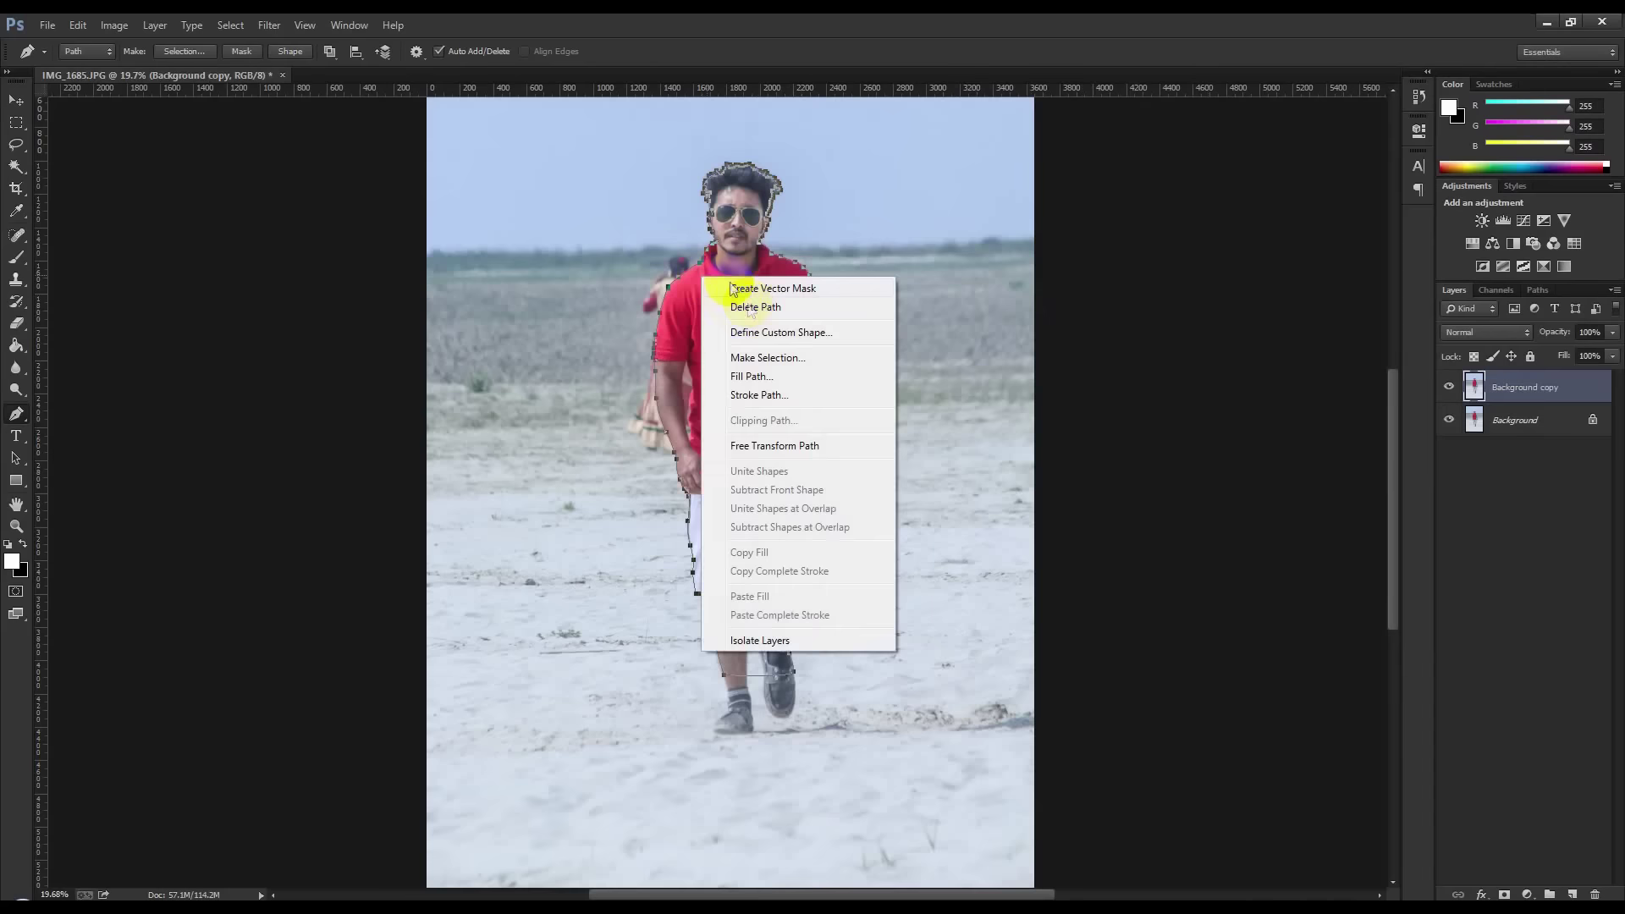
{"action": "left_click", "coordinate": [766, 352]}
{"action": "left_click", "coordinate": [901, 283]}
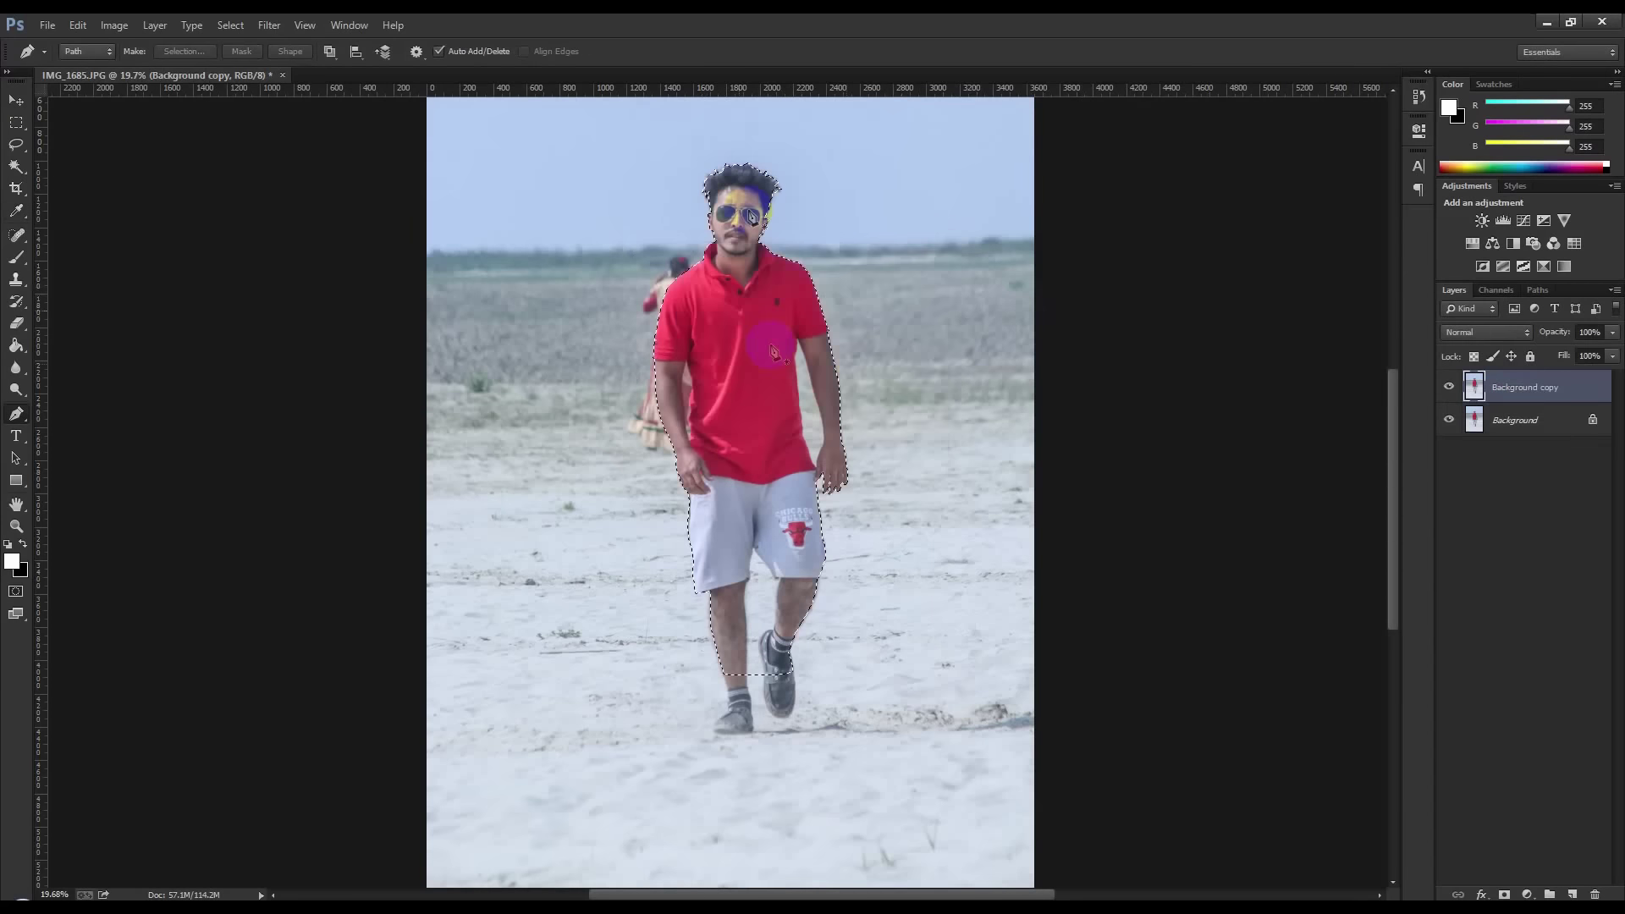
{"action": "left_click", "coordinate": [1450, 423]}
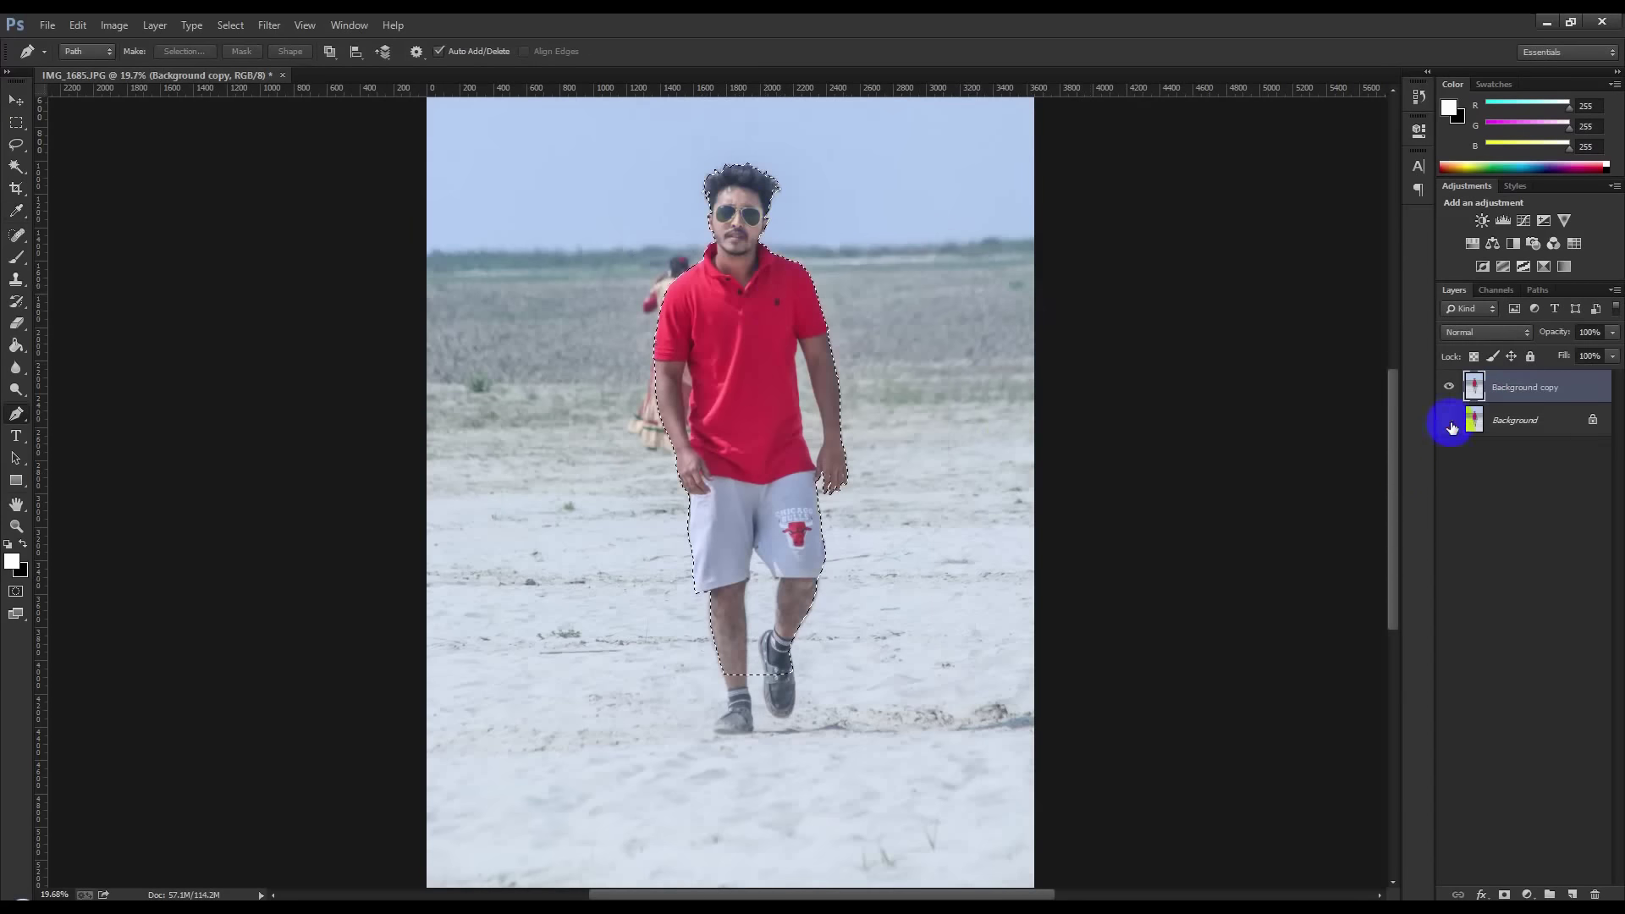
{"action": "left_click", "coordinate": [1506, 893]}
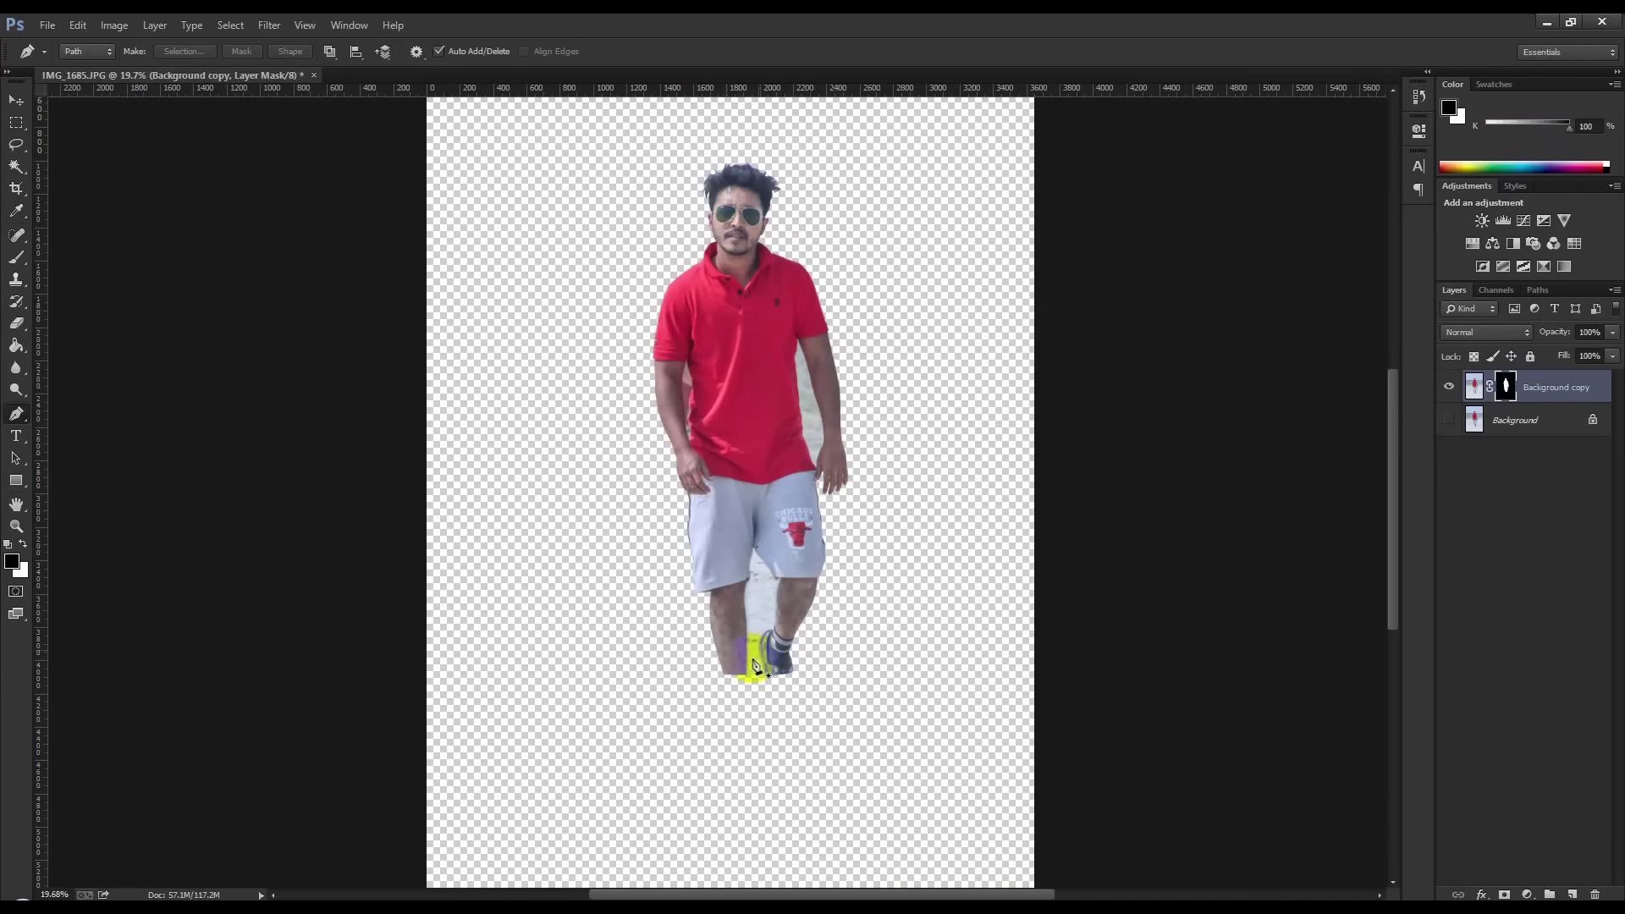
Zoom in to check the cut-out's leg and head edges, then bring up the Background copy mask's options
{"action": "scroll", "coordinate": [754, 660], "scroll_direction": "up", "scroll_amount": 4}
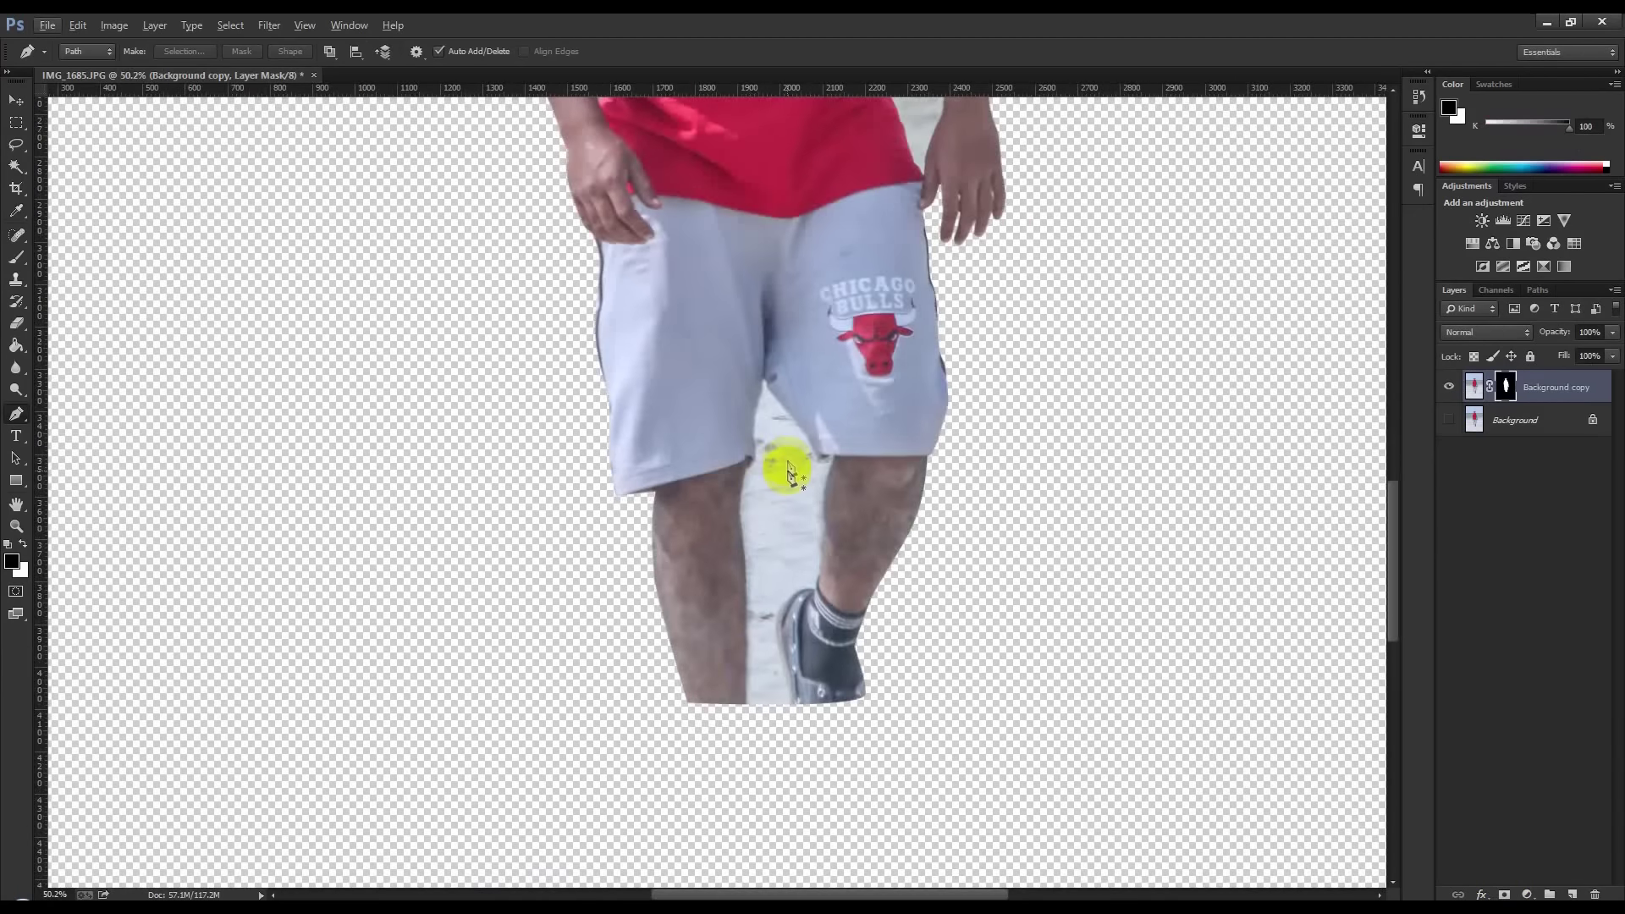
{"action": "scroll", "coordinate": [767, 669], "scroll_direction": "up", "scroll_amount": 4}
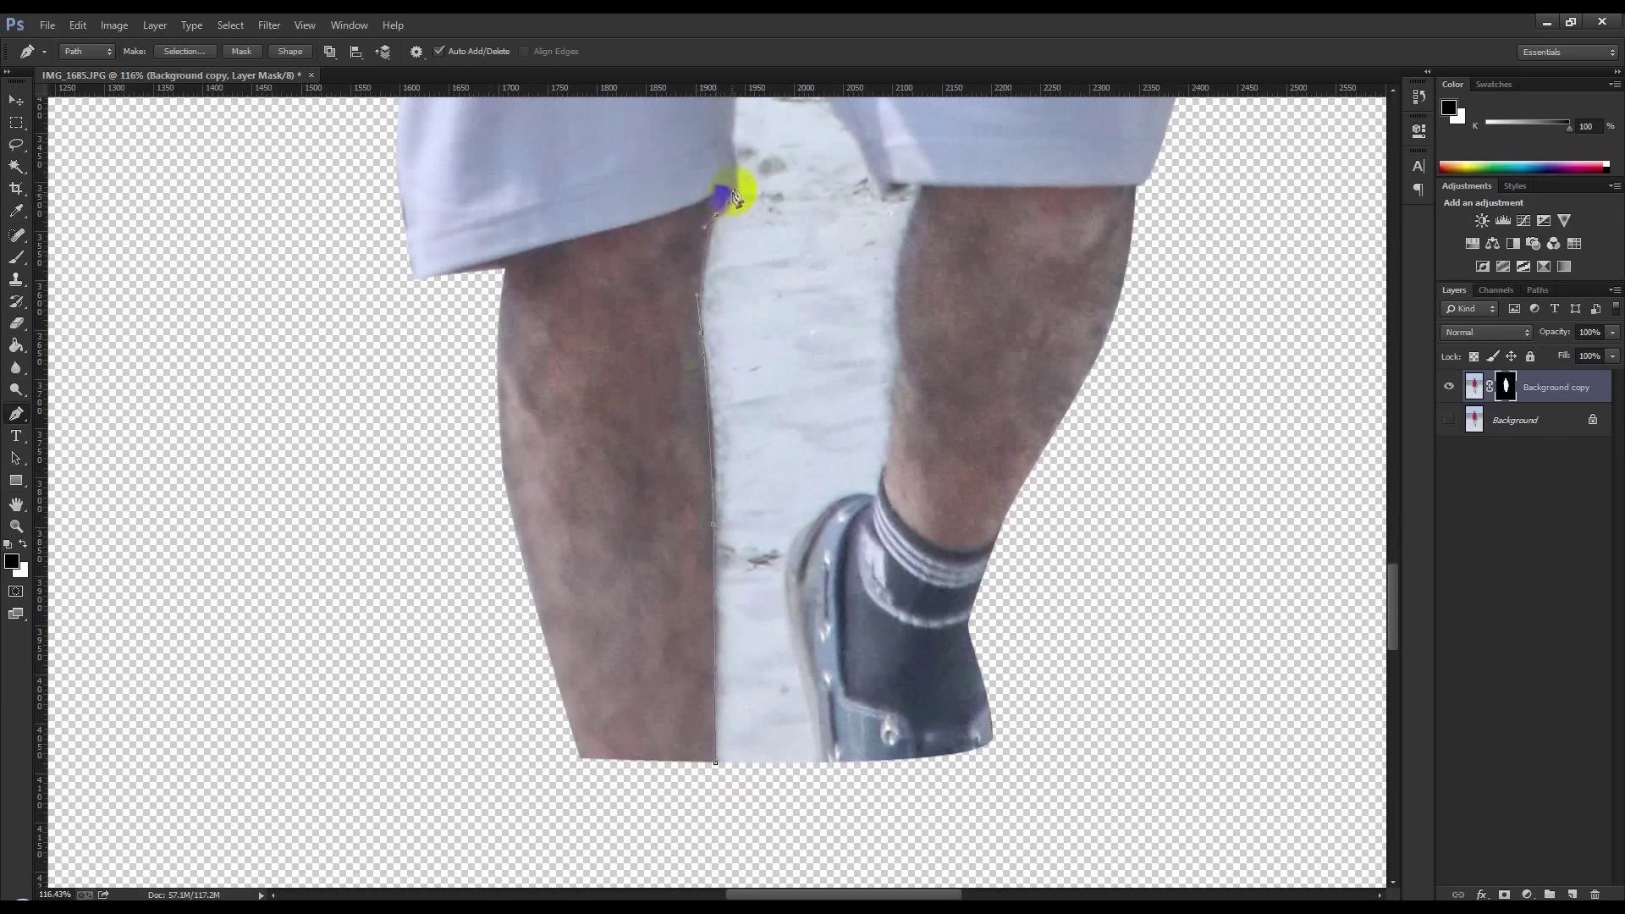
{"action": "left_click_drag", "start_coordinate": [740, 168], "coordinate": [770, 428]}
{"action": "scroll", "coordinate": [773, 461], "scroll_direction": "up", "scroll_amount": 3}
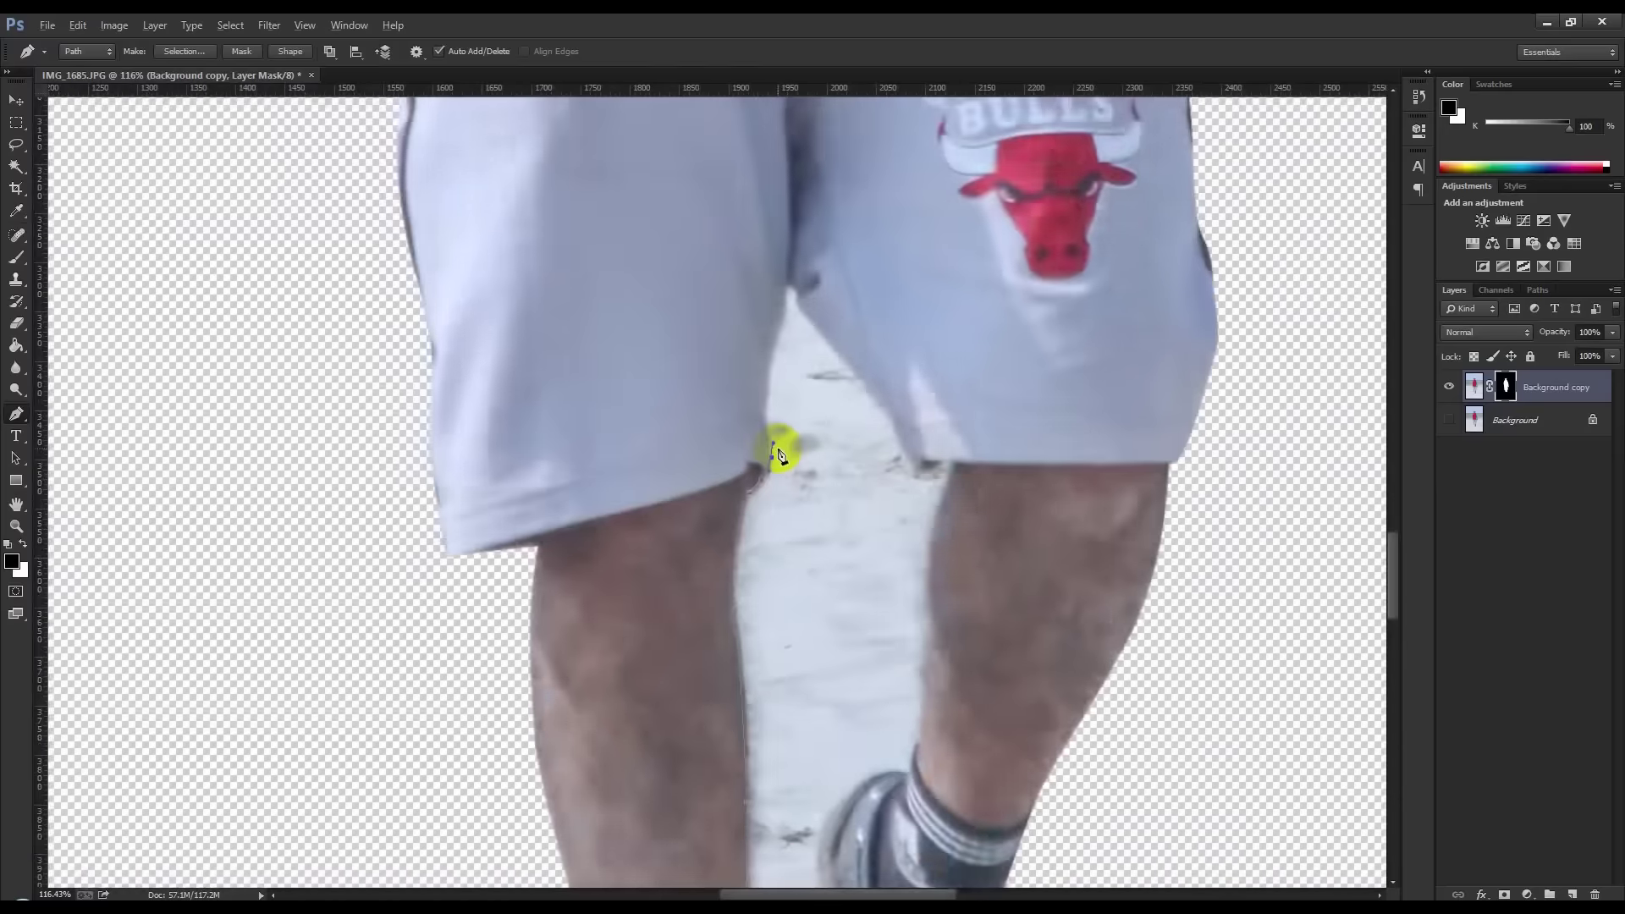
{"action": "key", "text": "ctrl+0"}
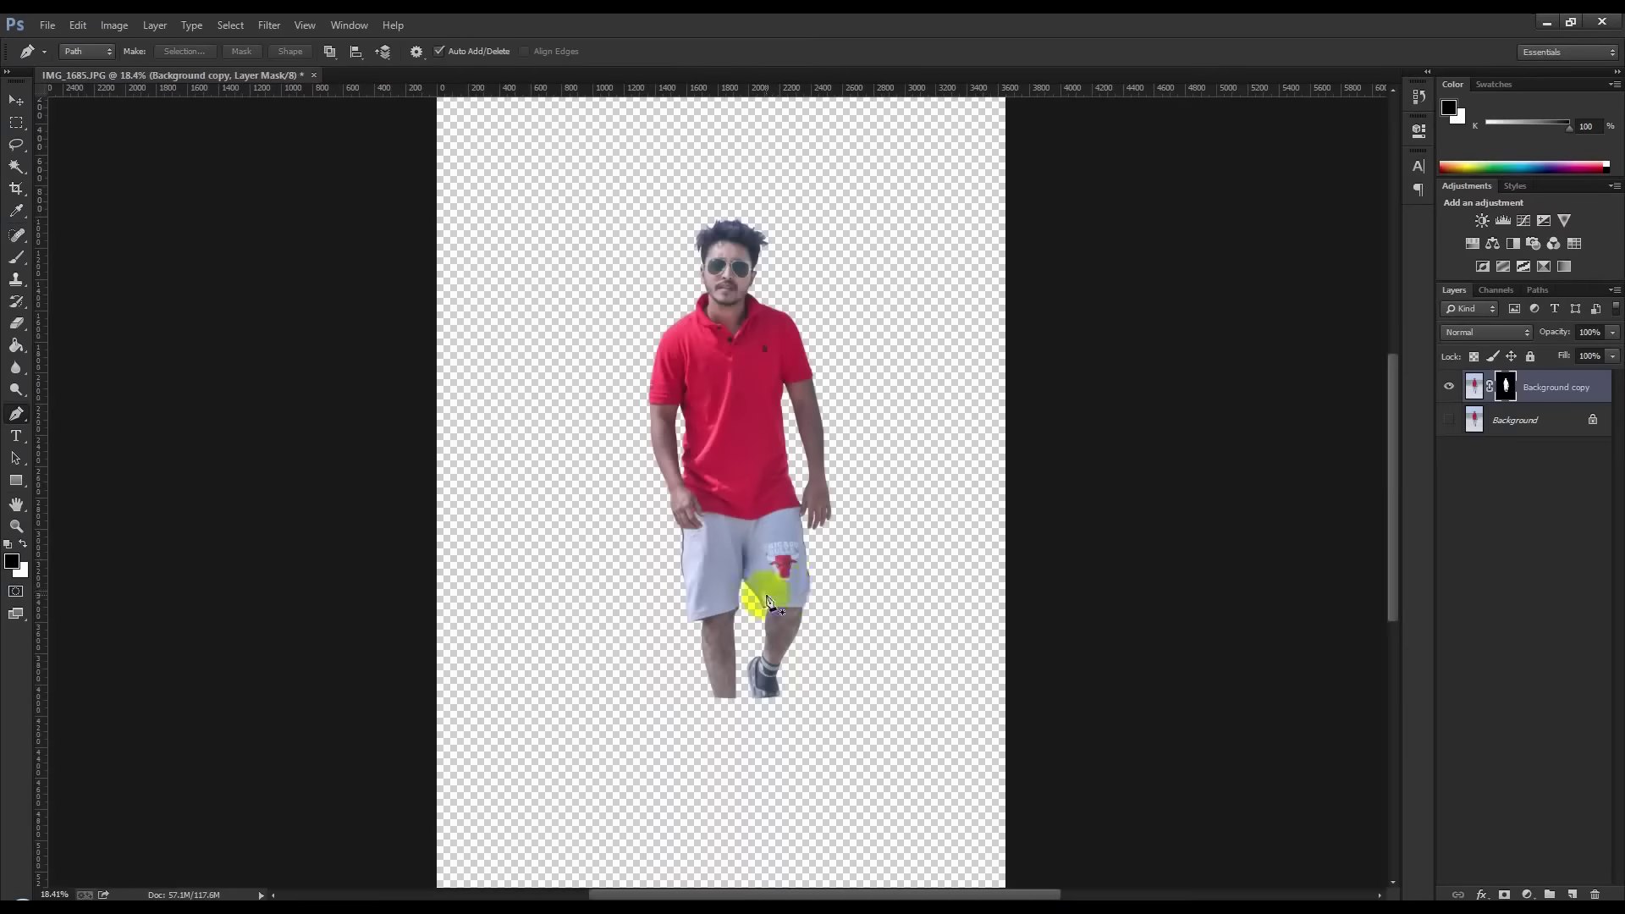
{"action": "scroll", "coordinate": [744, 375], "scroll_direction": "up", "scroll_amount": 3}
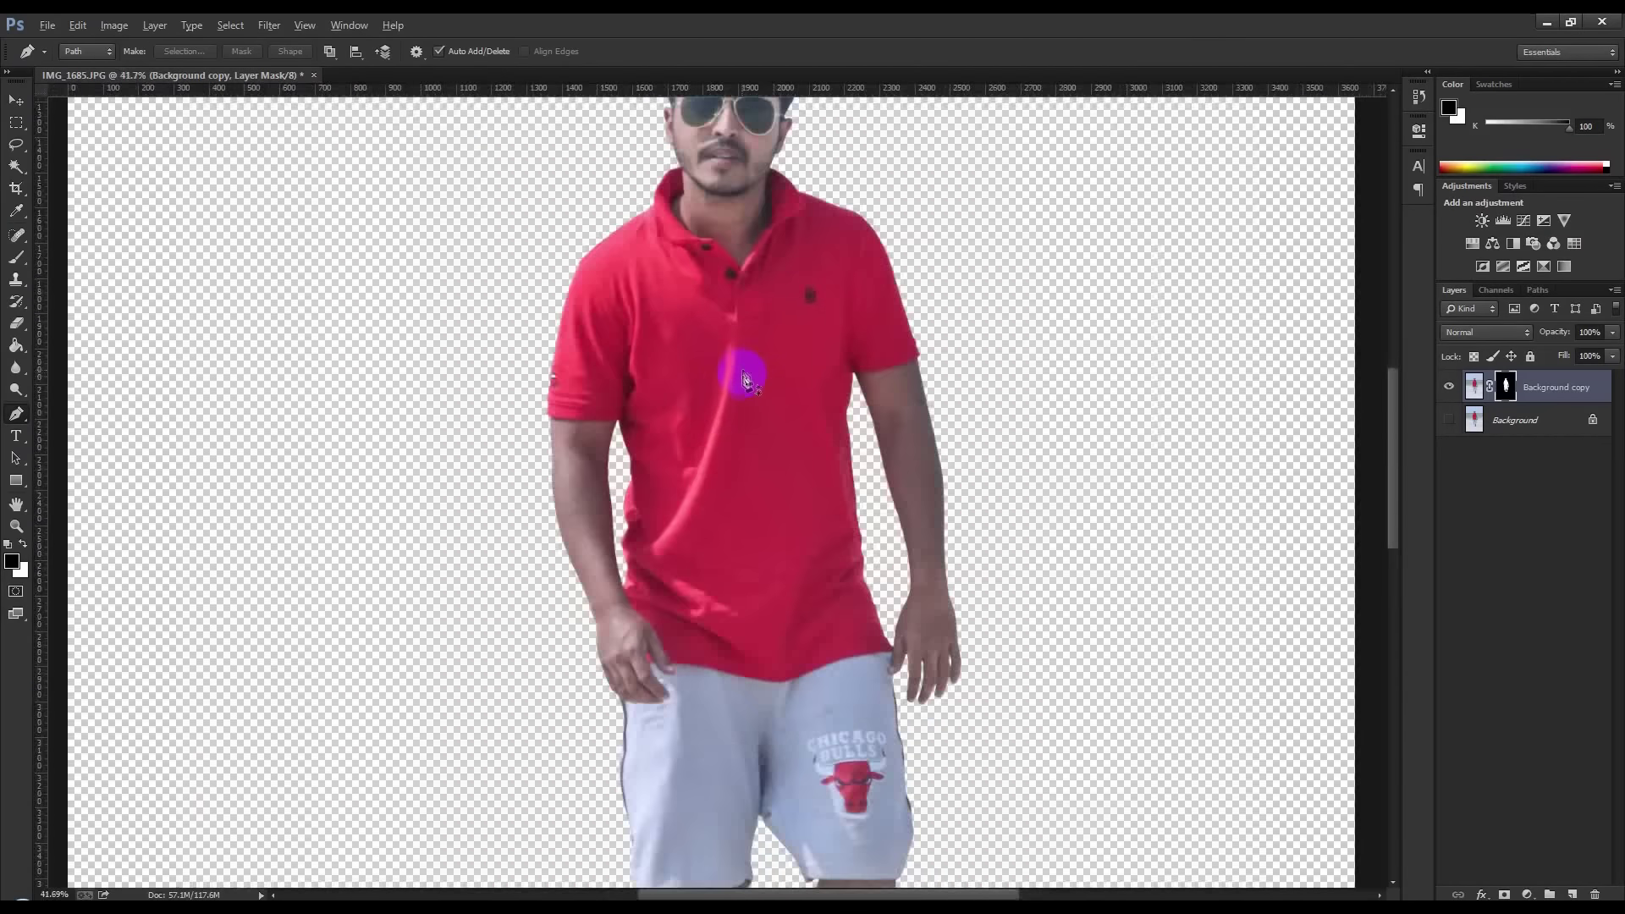
{"action": "scroll", "coordinate": [744, 364], "scroll_direction": "up", "scroll_amount": 1}
{"action": "scroll", "coordinate": [737, 339], "scroll_direction": "up", "scroll_amount": 2}
{"action": "scroll", "coordinate": [733, 322], "scroll_direction": "up", "scroll_amount": 3}
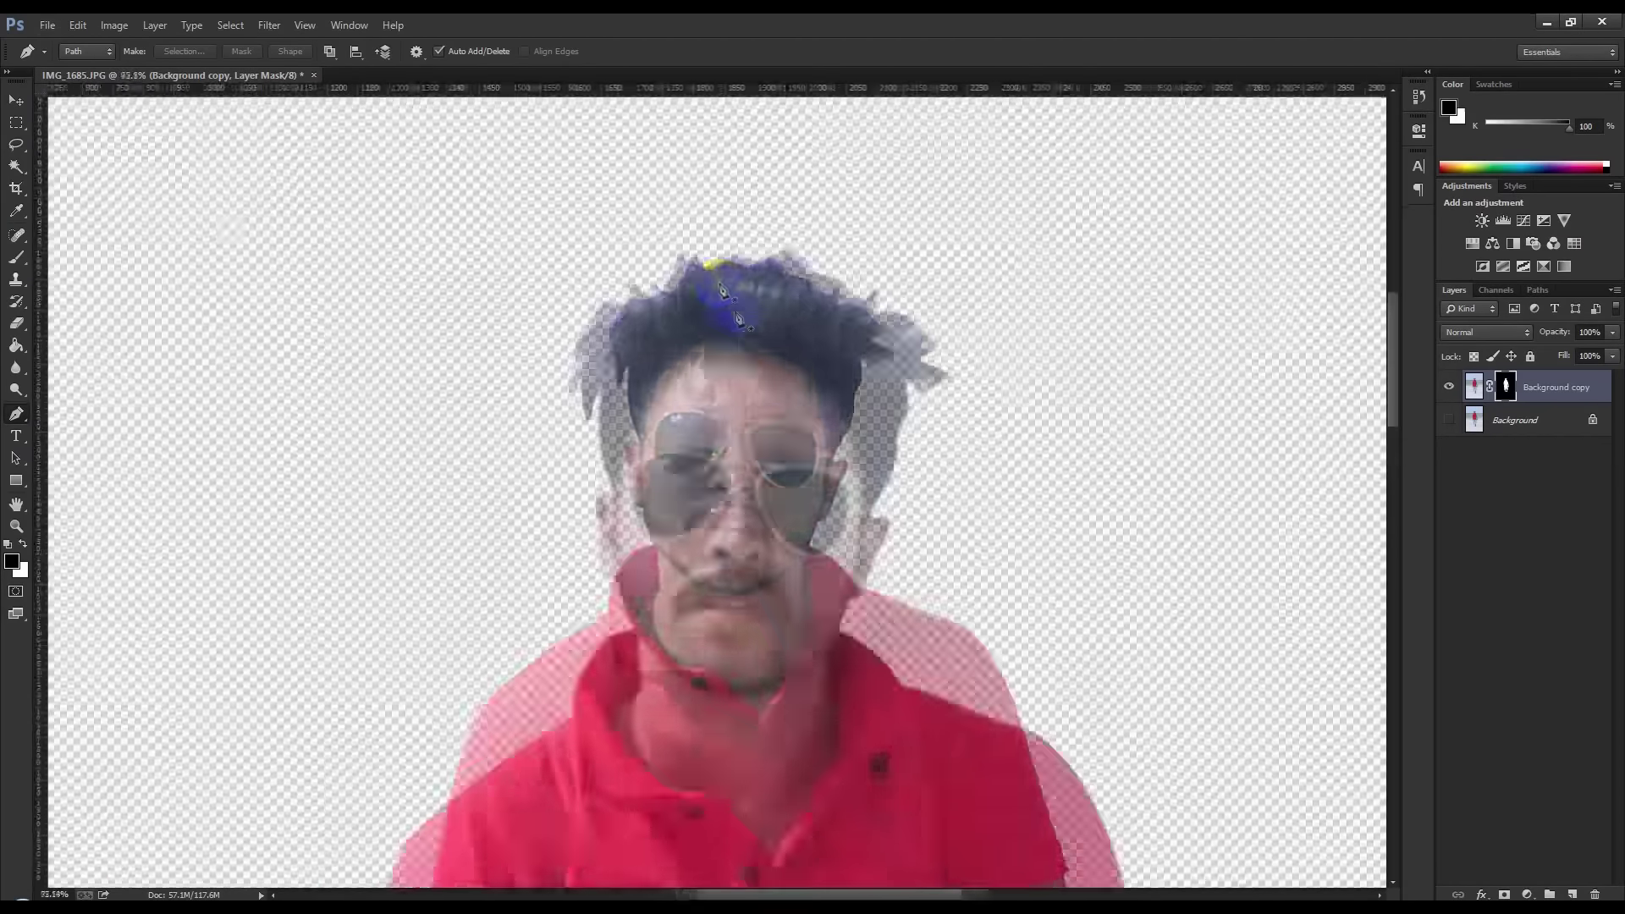
{"action": "left_click", "coordinate": [1506, 395]}
{"action": "right_click", "coordinate": [1505, 394]}
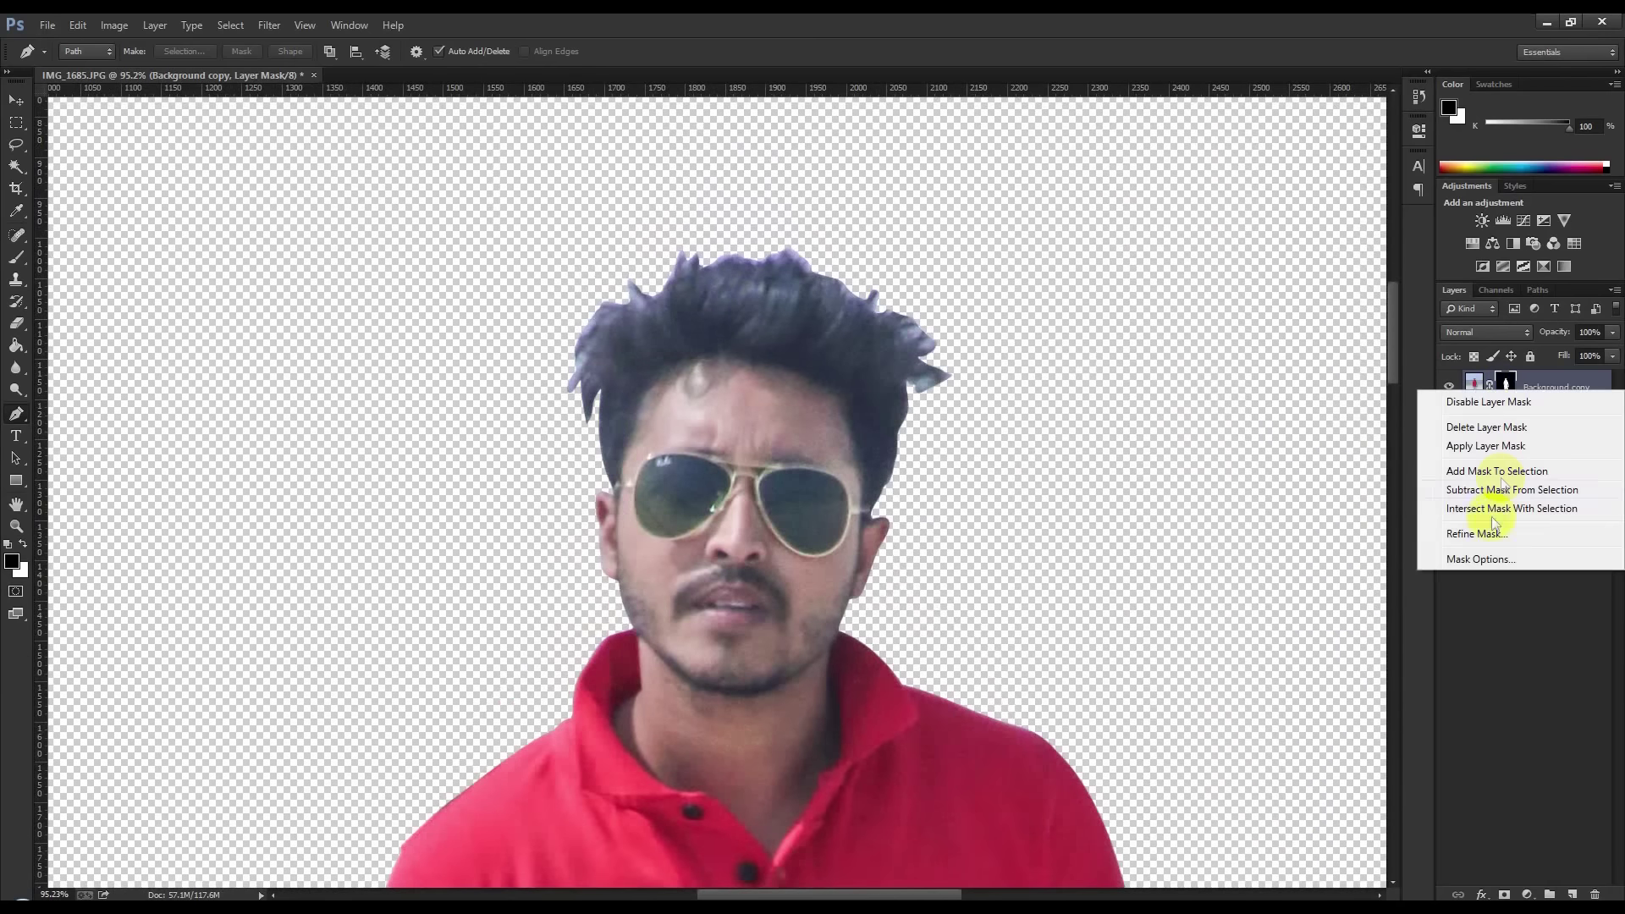
Refine the mask along the hair and left ear edge with Refine Mask
{"action": "left_click", "coordinate": [1469, 529]}
{"action": "left_click_drag", "start_coordinate": [842, 173], "coordinate": [1121, 212]}
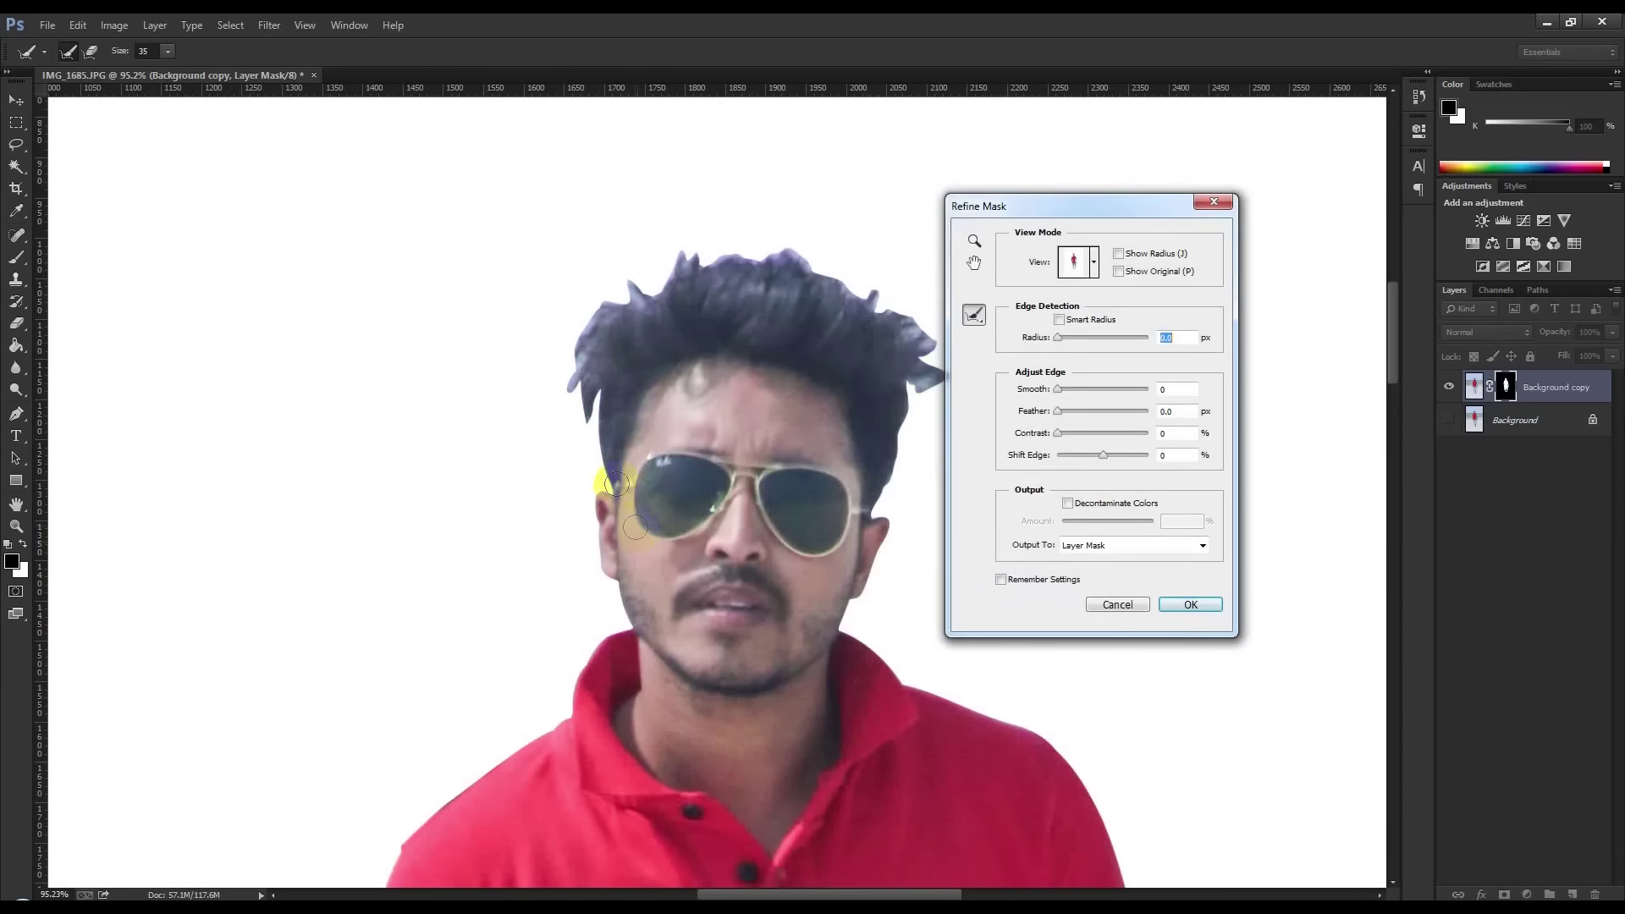
{"action": "mouse_move", "coordinate": [599, 480]}
{"action": "left_mouse_down"}
{"action": "mouse_move", "coordinate": [584, 400]}
{"action": "mouse_move", "coordinate": [616, 284]}
{"action": "mouse_move", "coordinate": [762, 243]}
{"action": "mouse_move", "coordinate": [914, 319]}
{"action": "mouse_move", "coordinate": [892, 297]}
{"action": "mouse_move", "coordinate": [931, 365]}
{"action": "mouse_move", "coordinate": [891, 495]}
{"action": "mouse_move", "coordinate": [918, 512]}
{"action": "left_mouse_up"}
{"action": "left_click", "coordinate": [611, 500]}
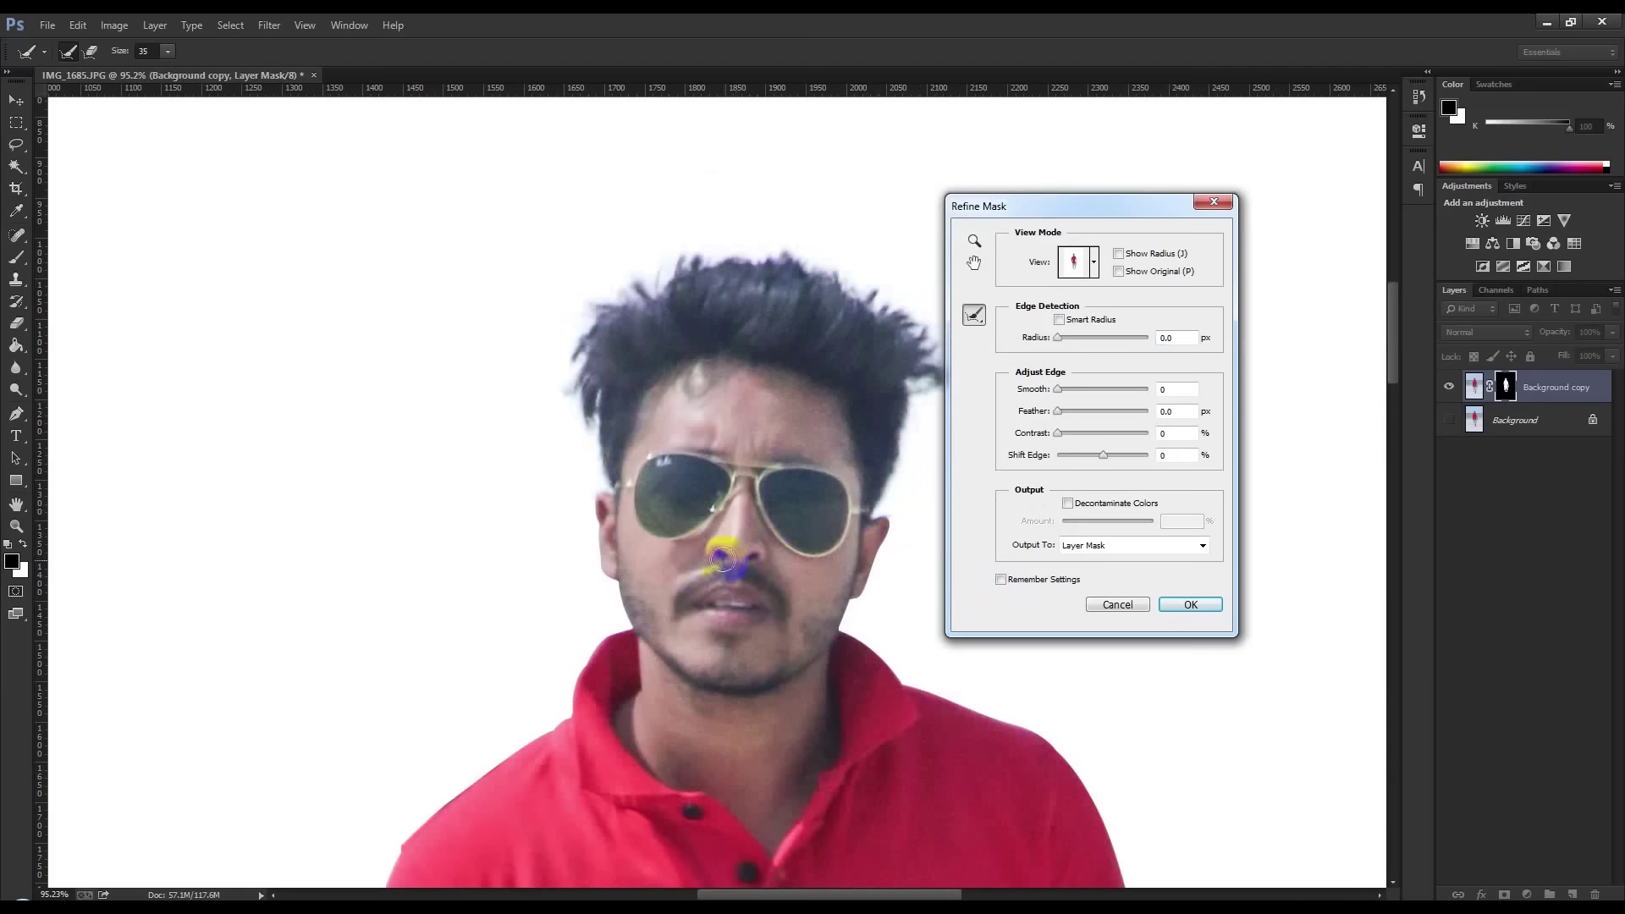
{"action": "left_click", "coordinate": [1191, 604]}
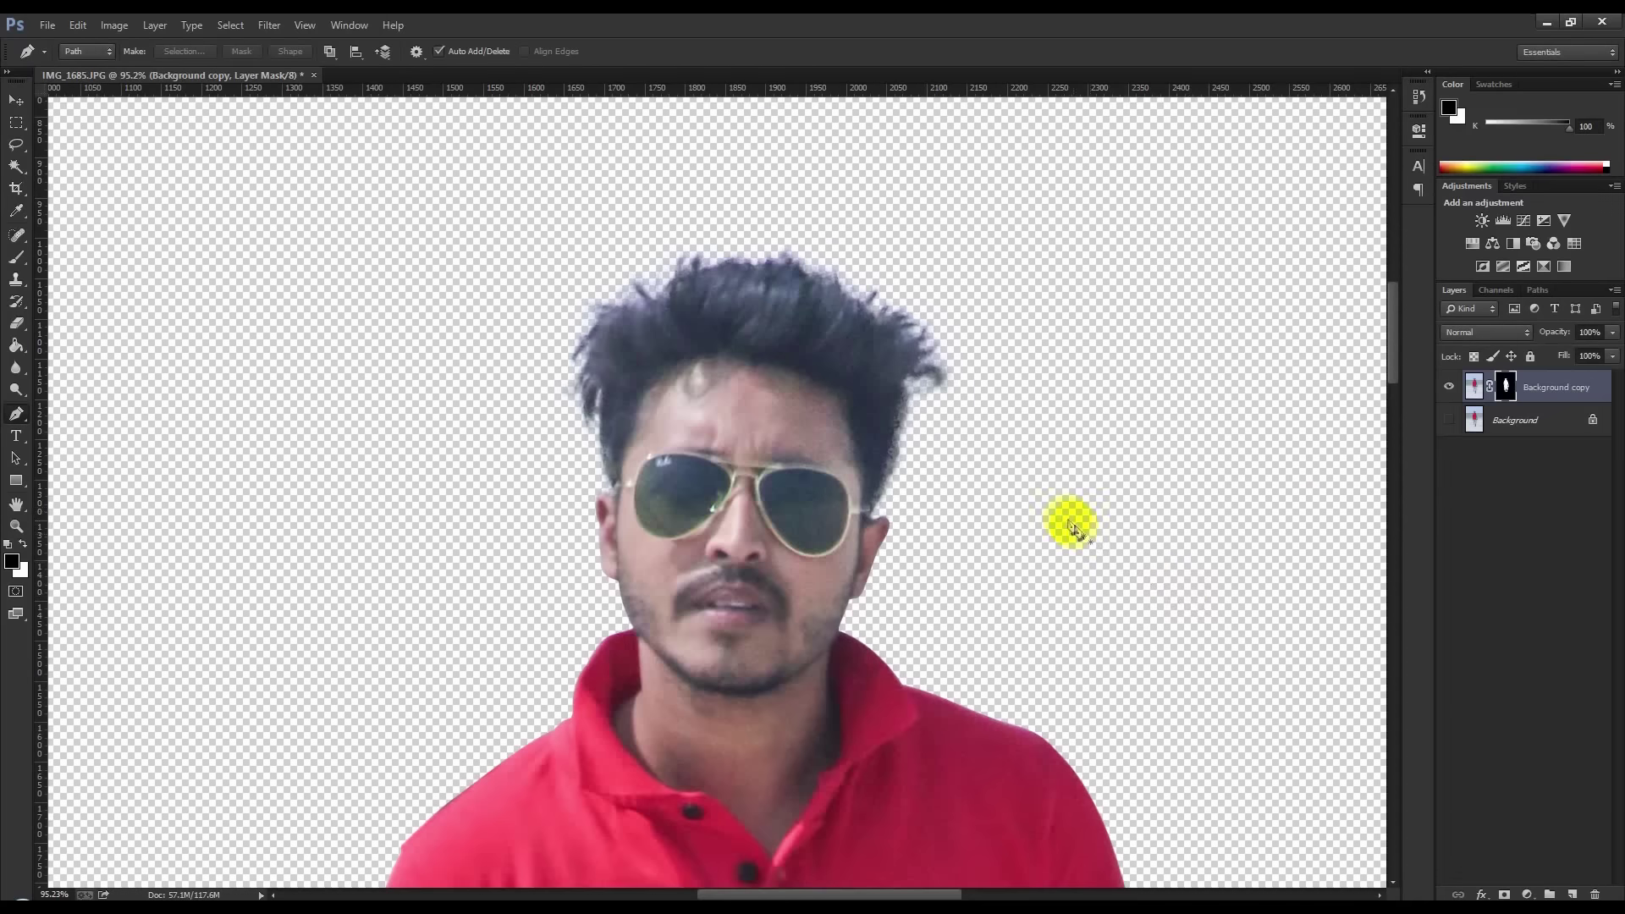
Show the original beach background again and unlock it as Layer 0
{"action": "scroll", "coordinate": [1071, 525], "scroll_direction": "down", "scroll_amount": 5}
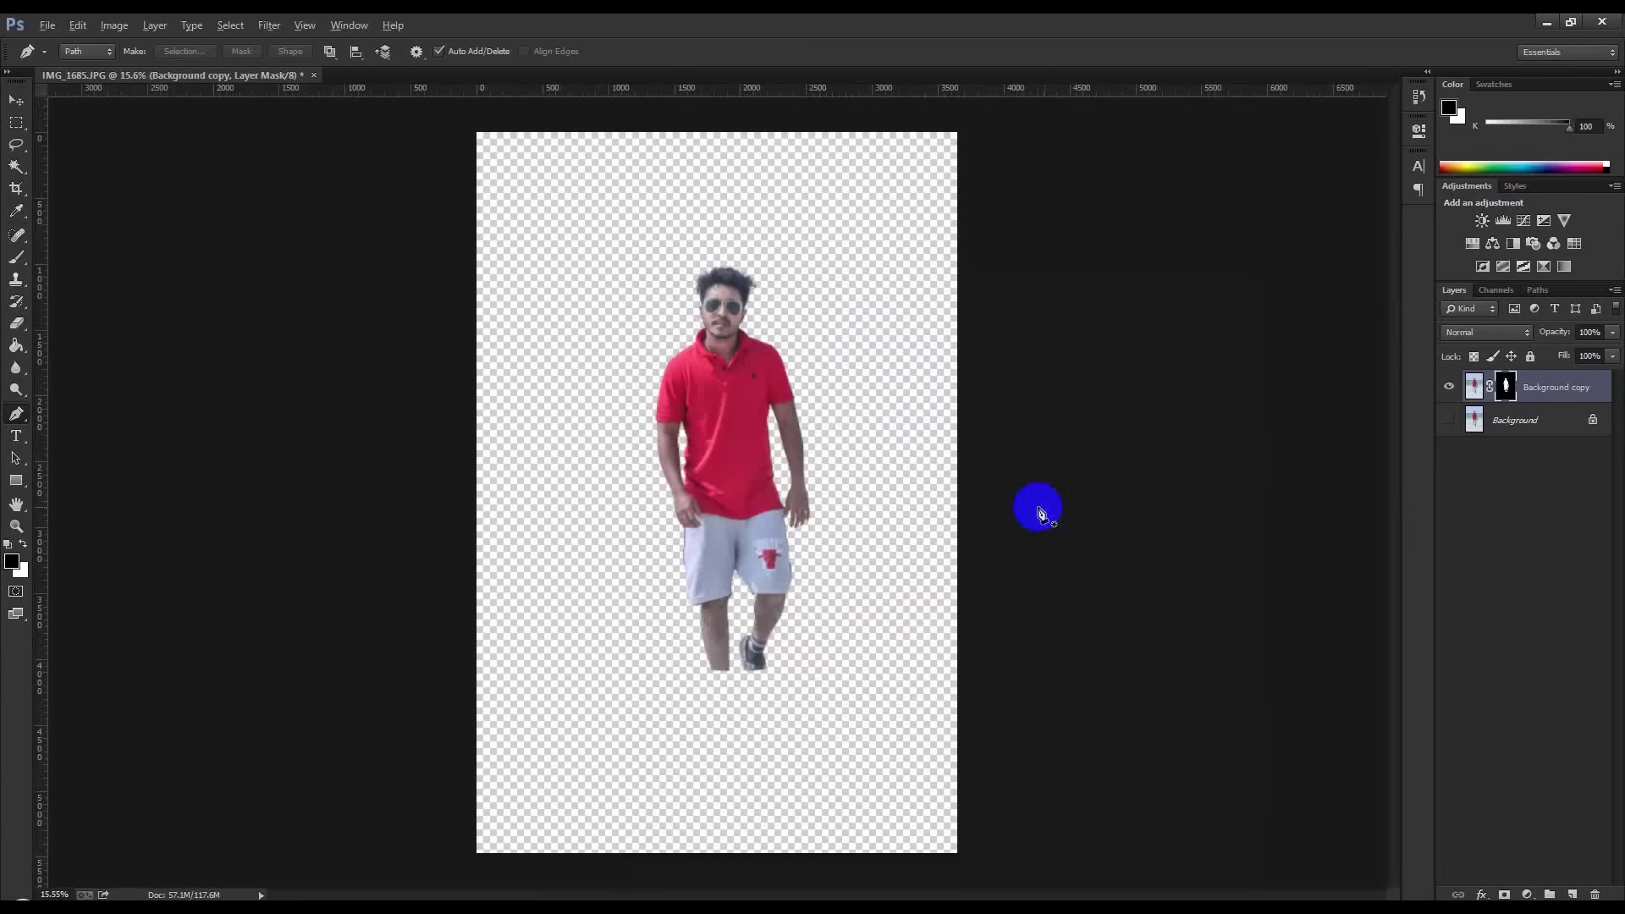
{"action": "left_click", "coordinate": [1450, 419]}
{"action": "left_click", "coordinate": [27, 99]}
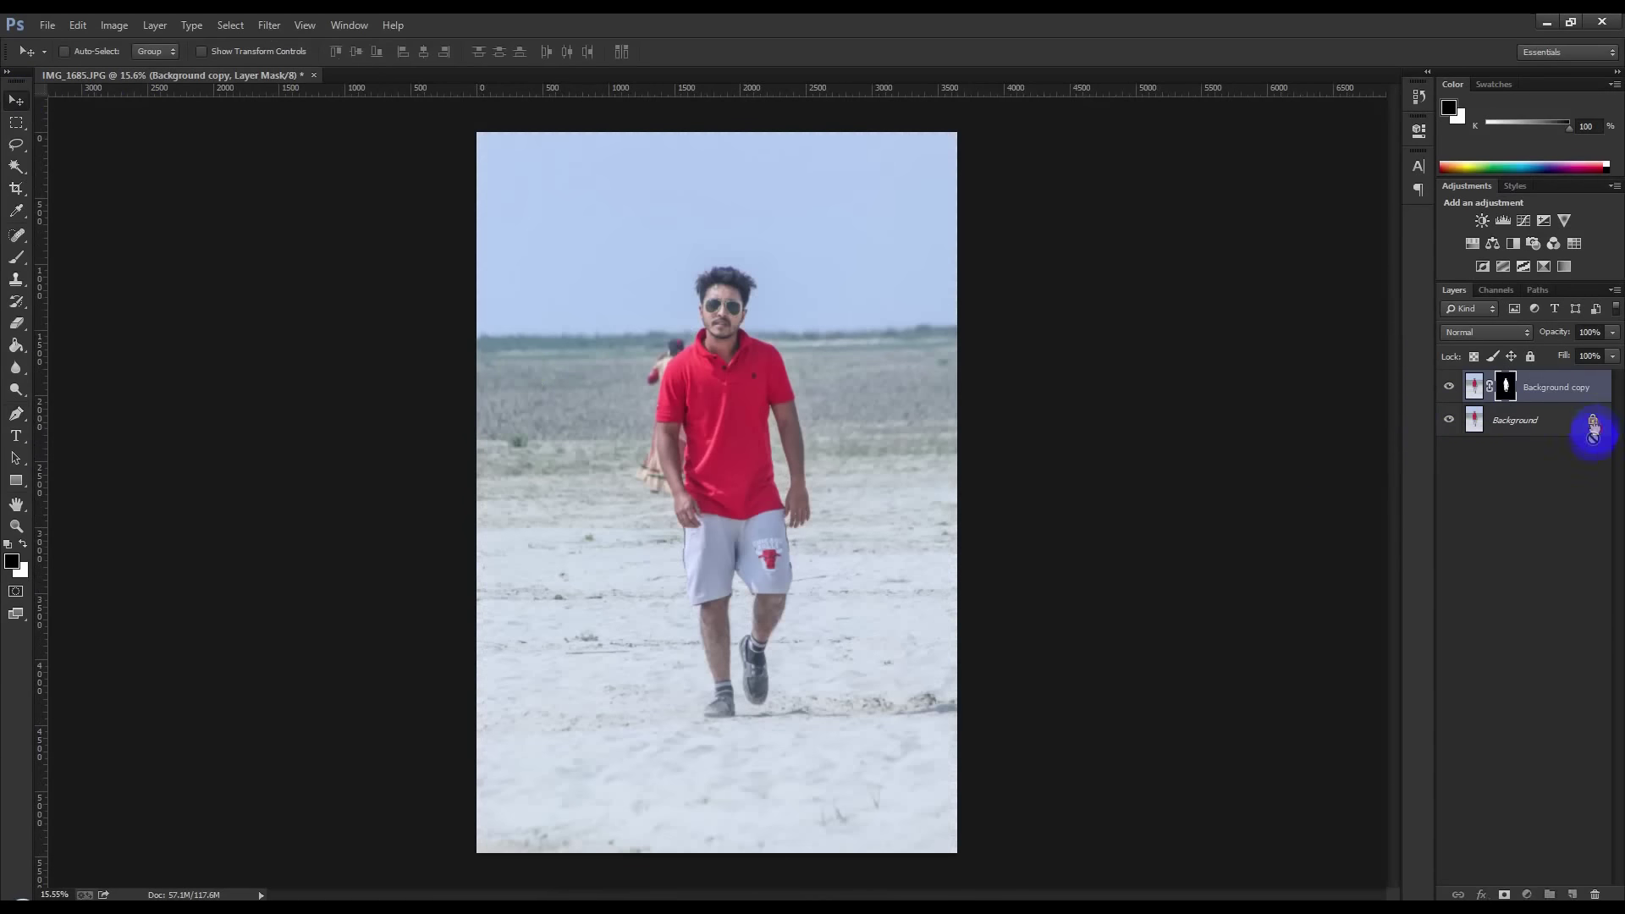
{"action": "left_click_drag", "start_coordinate": [1593, 425], "coordinate": [1597, 893]}
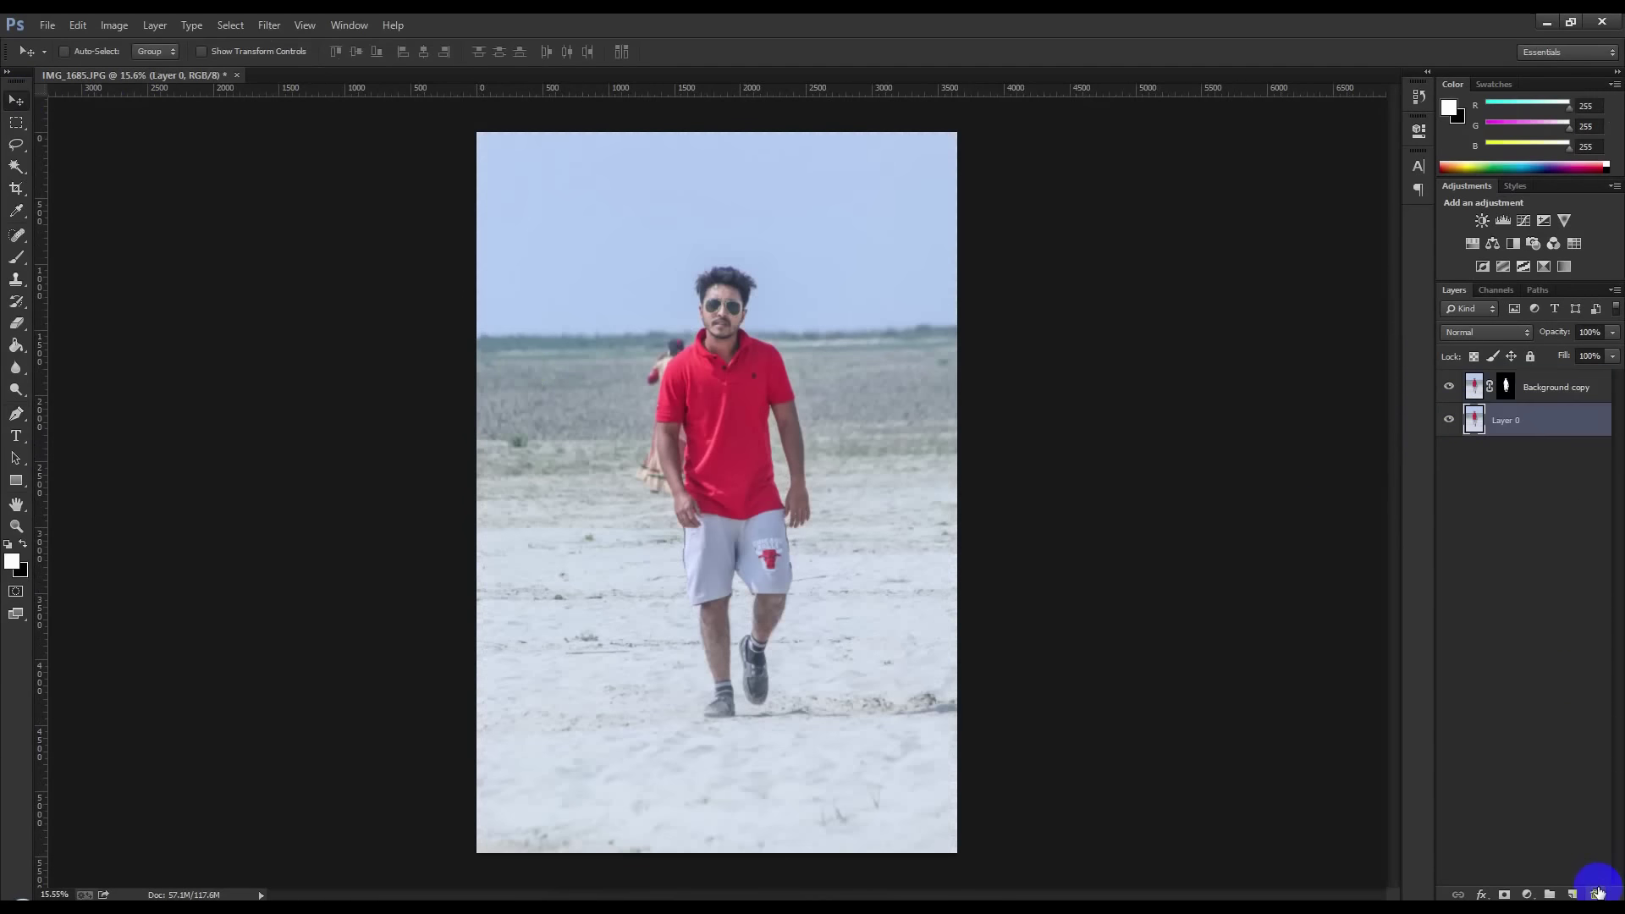
With a larger content-aware Spot Healing Brush, heal the stick, small rock and nearby sand marks
{"action": "scroll", "coordinate": [718, 345], "scroll_direction": "up", "scroll_amount": 1}
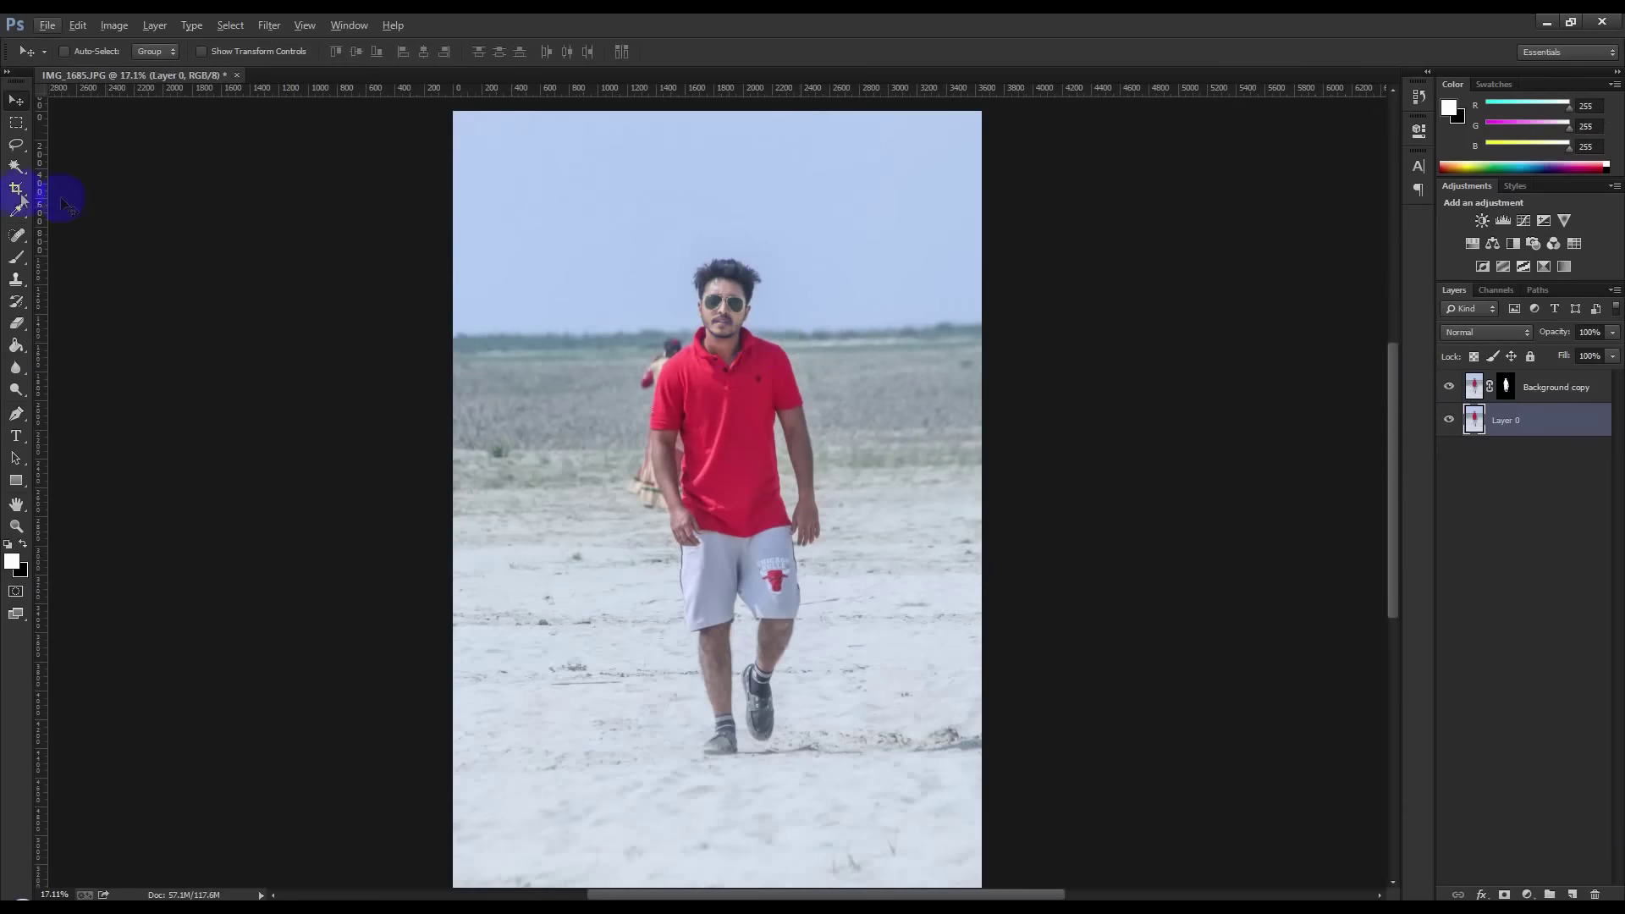
{"action": "left_click", "coordinate": [17, 235]}
{"action": "left_click", "coordinate": [85, 225]}
{"action": "scroll", "coordinate": [621, 660], "scroll_direction": "up", "scroll_amount": 5}
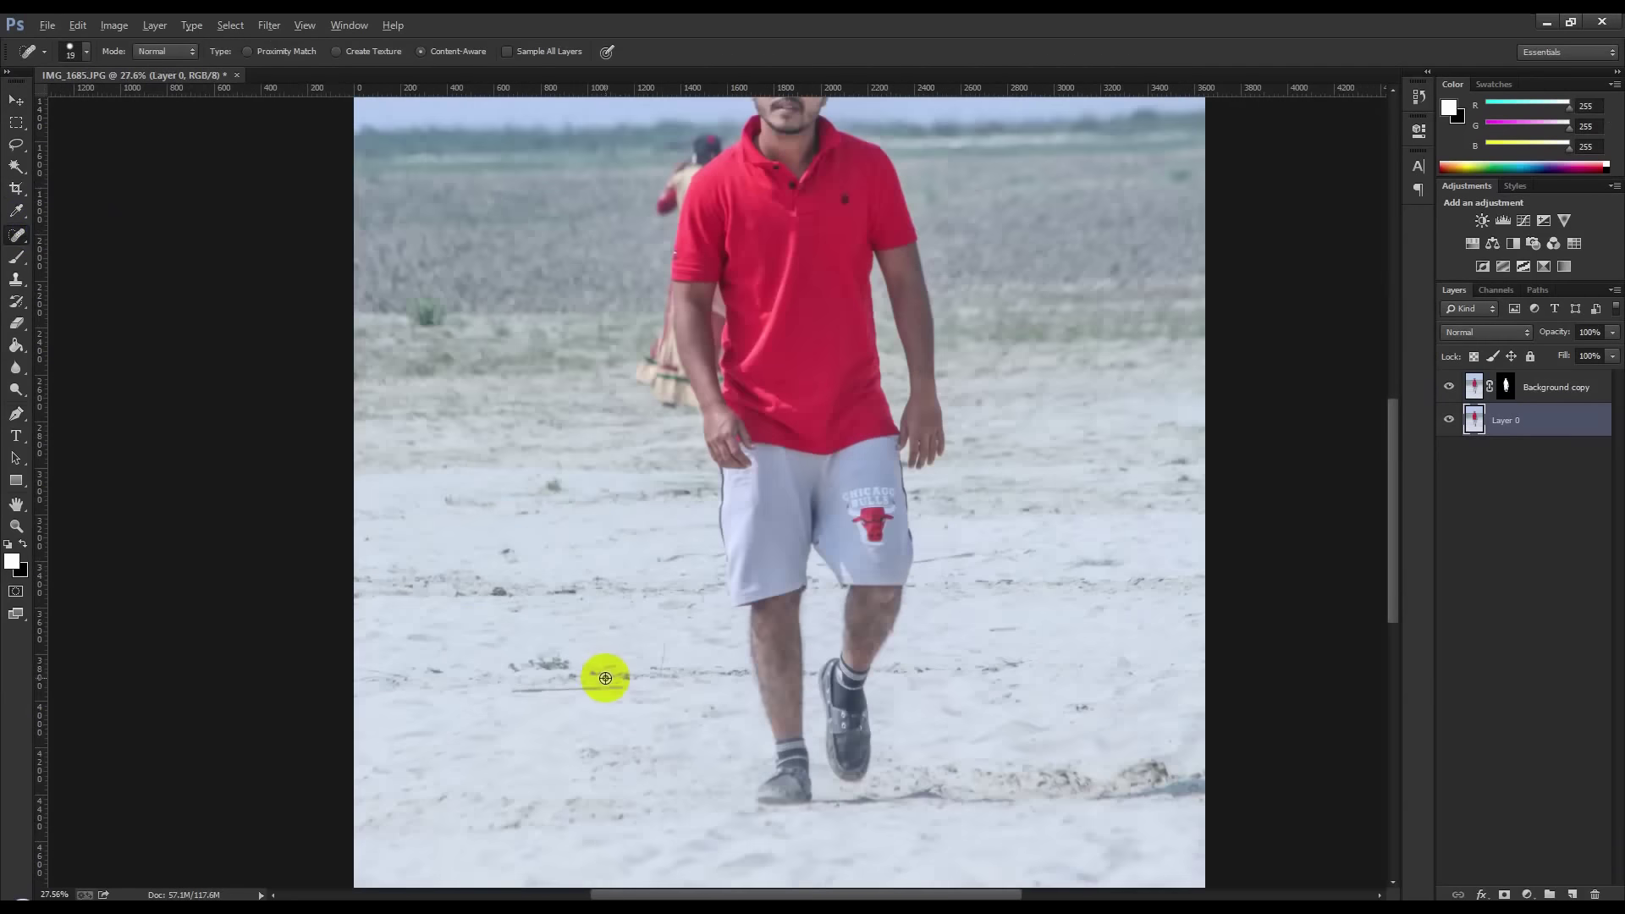
{"action": "scroll", "coordinate": [551, 644], "scroll_direction": "up", "scroll_amount": 5}
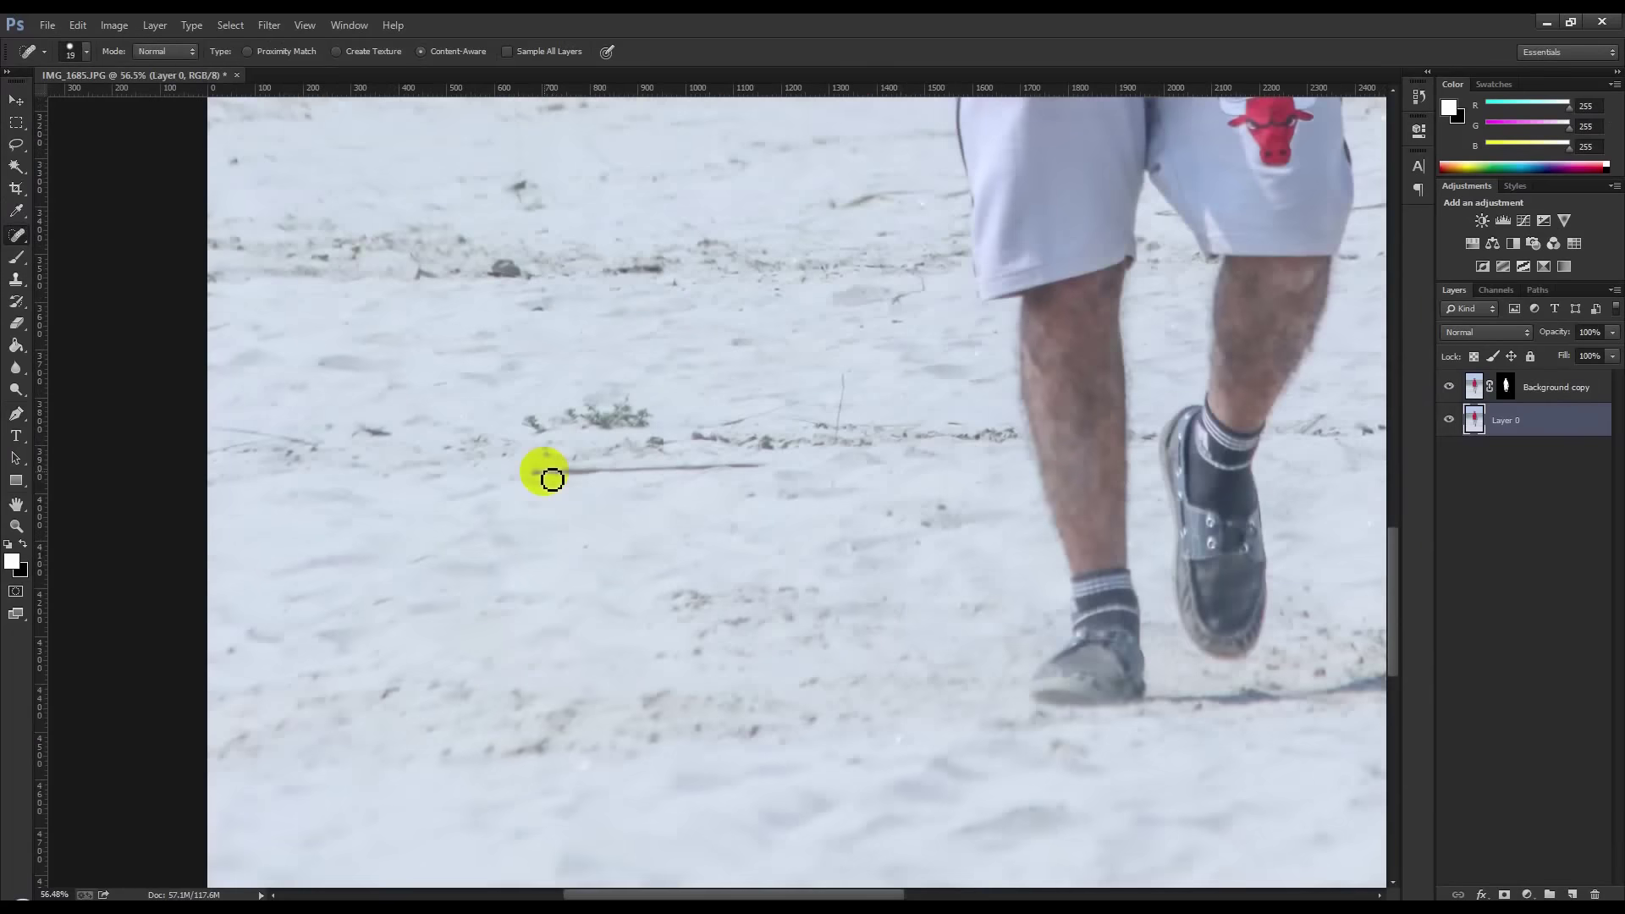
{"action": "key", "text": "bracketright"}
{"action": "left_click_drag", "start_coordinate": [322, 444], "coordinate": [220, 436]}
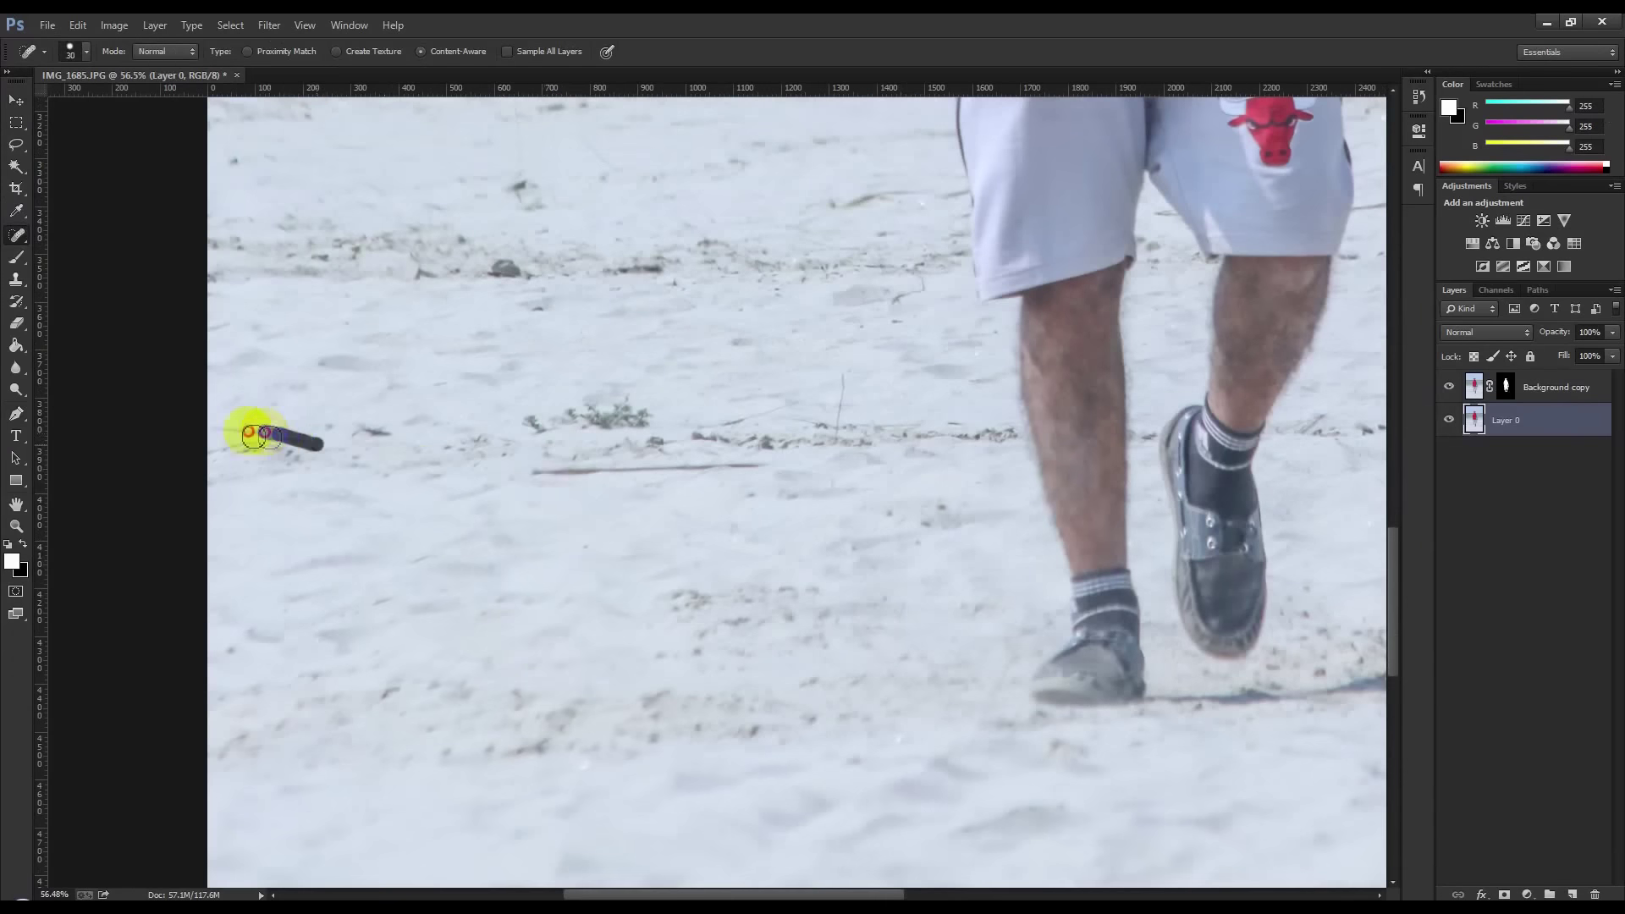
{"action": "left_click_drag", "start_coordinate": [532, 470], "coordinate": [759, 469]}
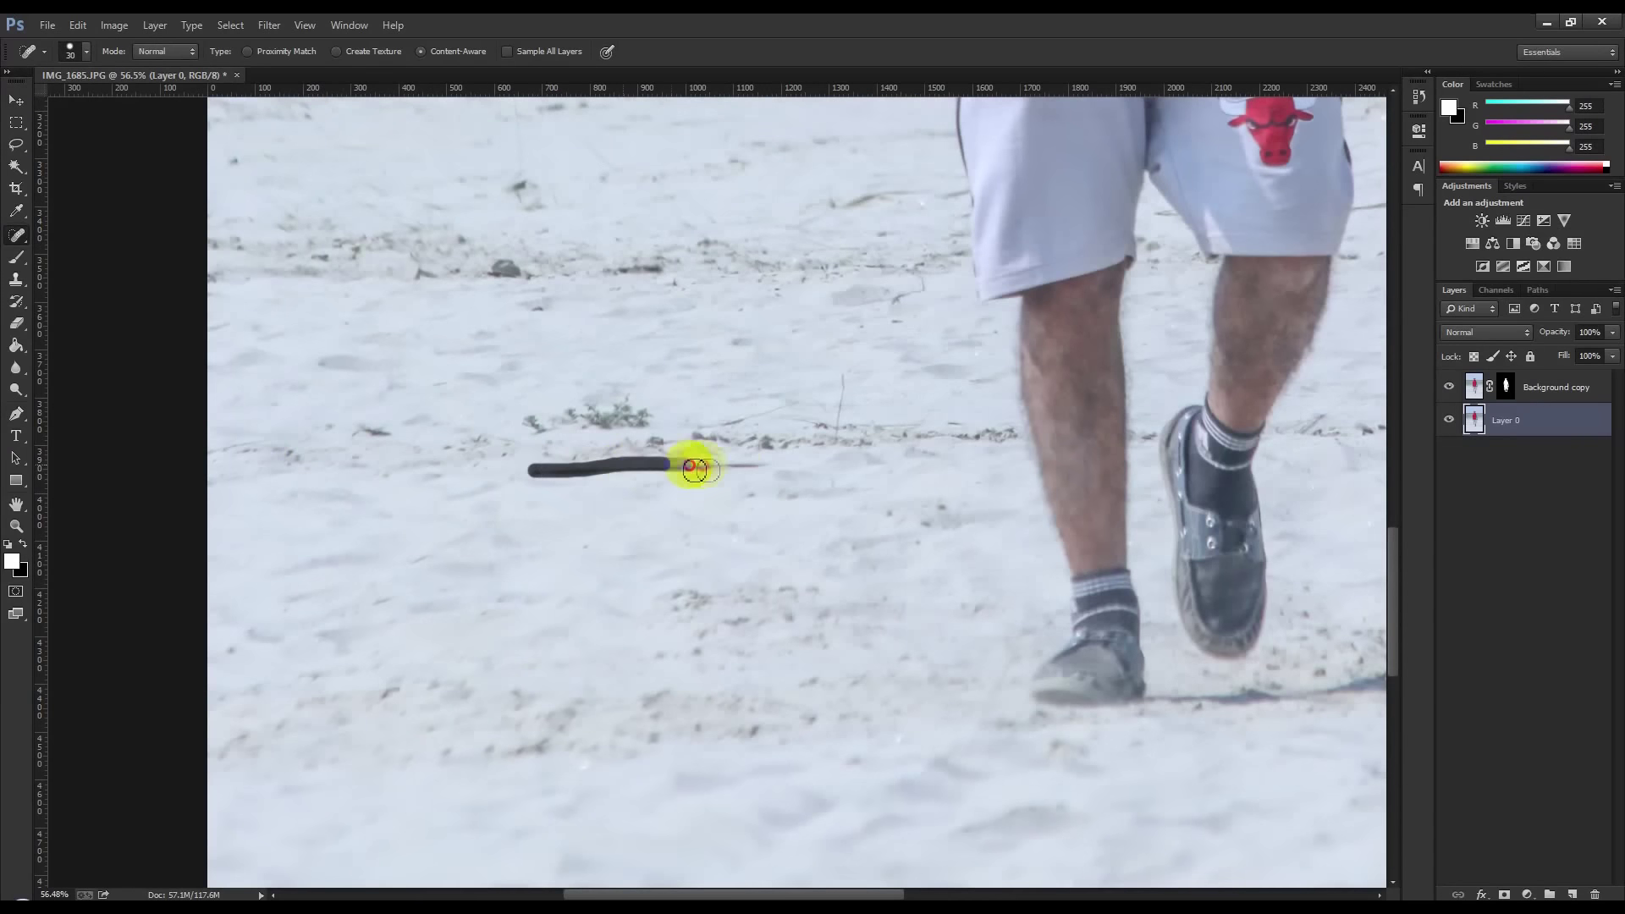
{"action": "left_click_drag", "start_coordinate": [872, 330], "coordinate": [932, 275]}
{"action": "left_click_drag", "start_coordinate": [847, 207], "coordinate": [936, 200]}
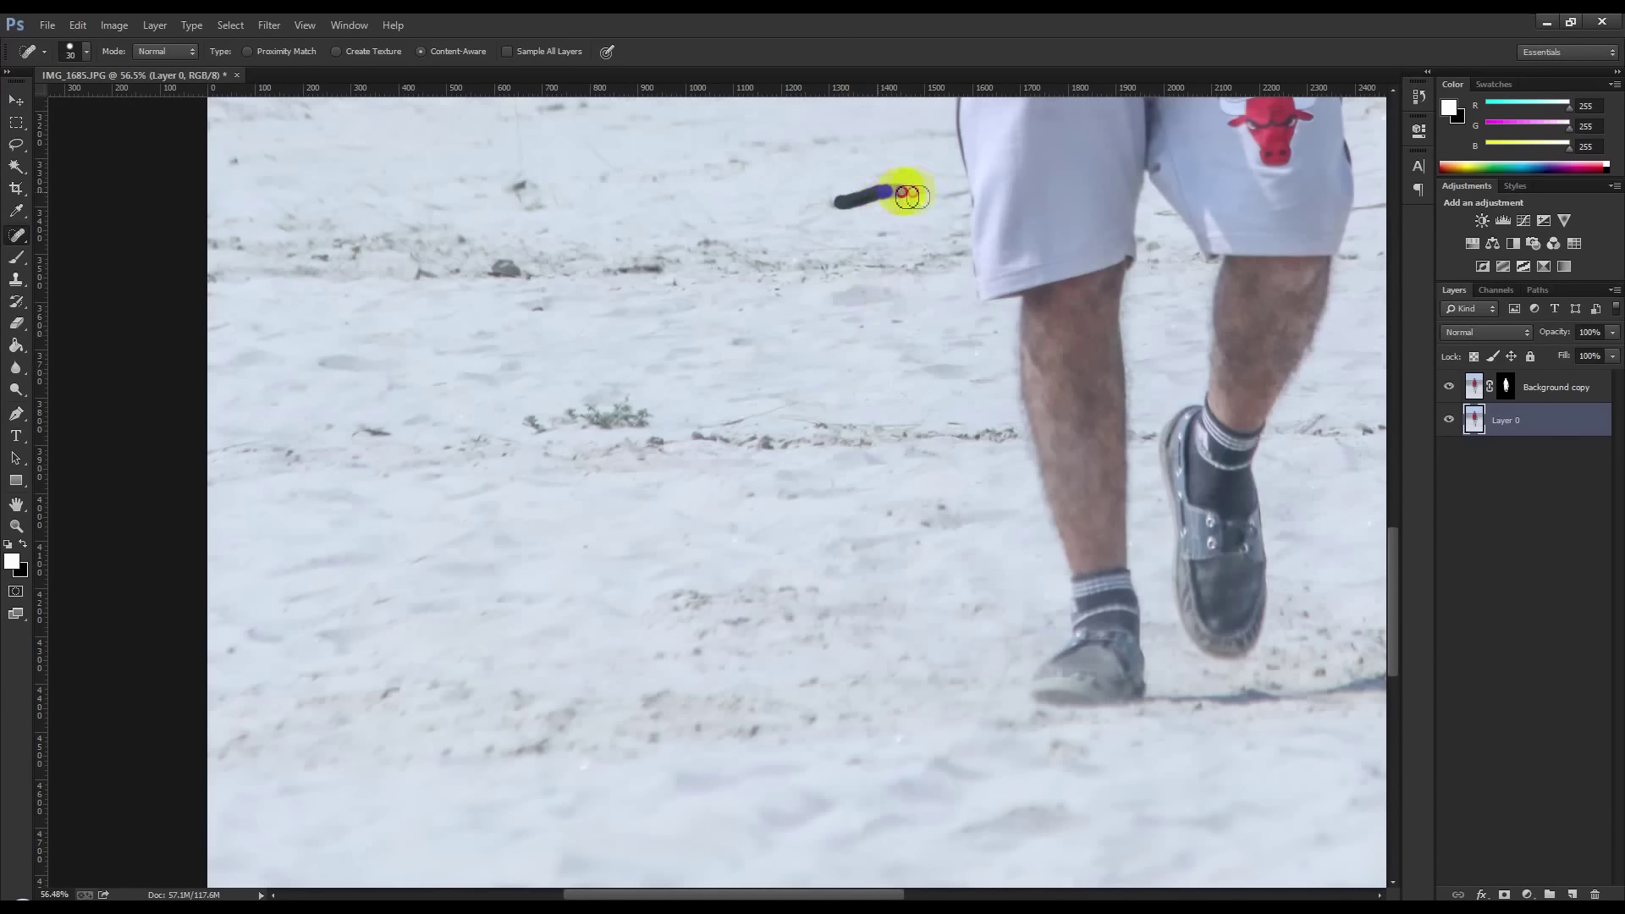
{"action": "mouse_move", "coordinate": [519, 268]}
{"action": "left_mouse_down"}
{"action": "mouse_move", "coordinate": [493, 265]}
{"action": "mouse_move", "coordinate": [559, 320]}
{"action": "left_mouse_up"}
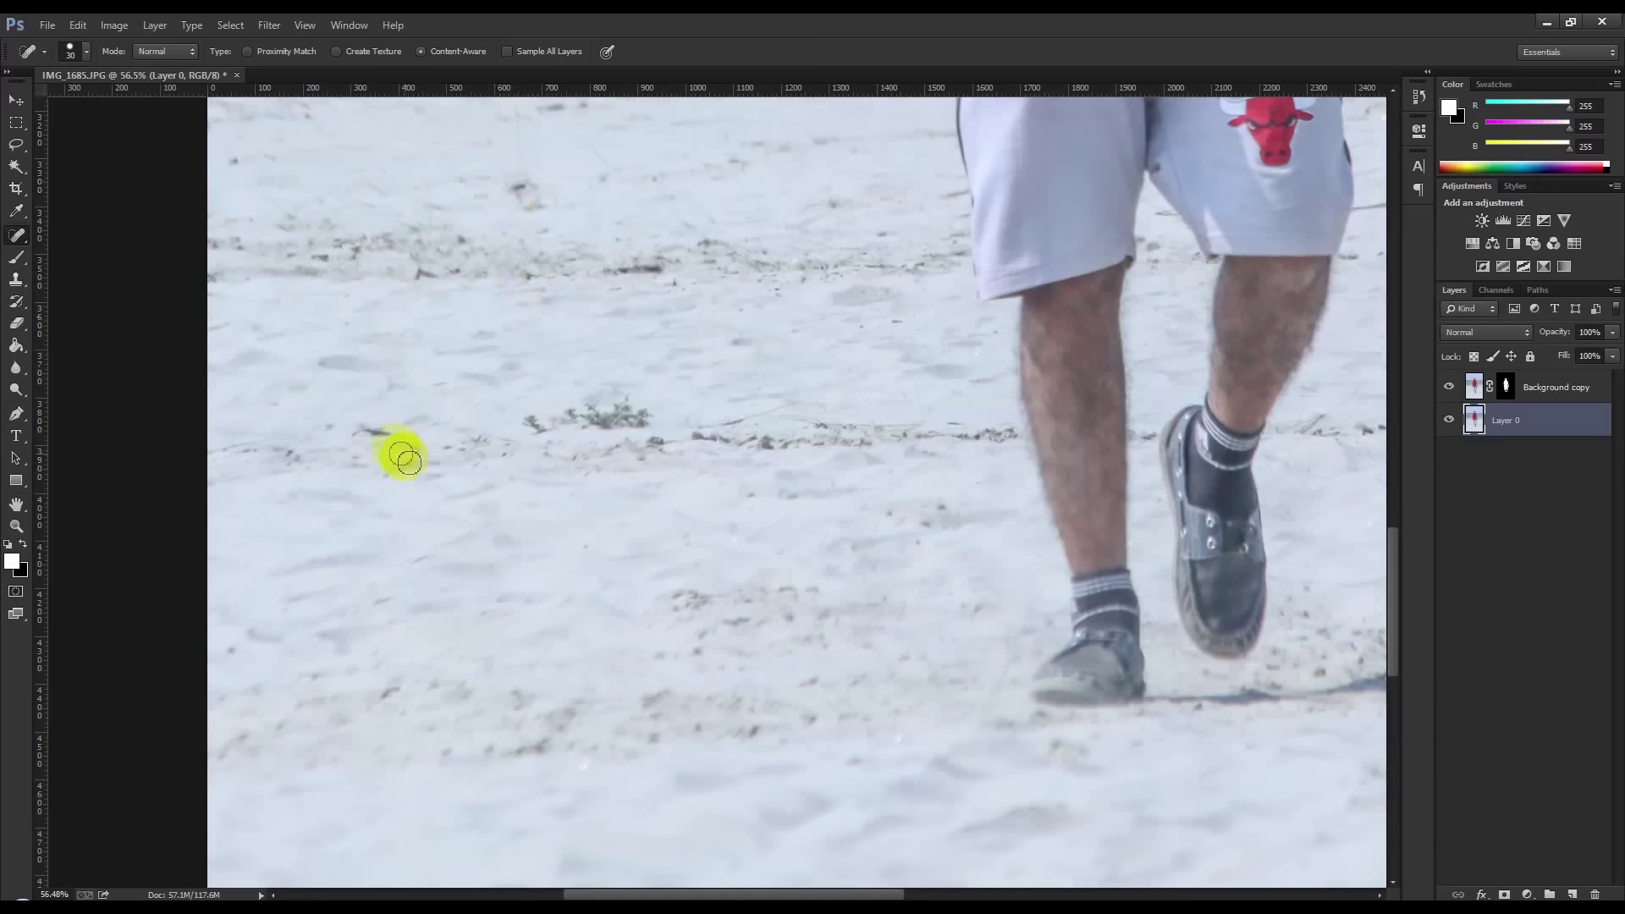
Heal the remaining marks near the feet, shoe, shorts and lower-right sand
{"action": "left_click_drag", "start_coordinate": [347, 428], "coordinate": [398, 441]}
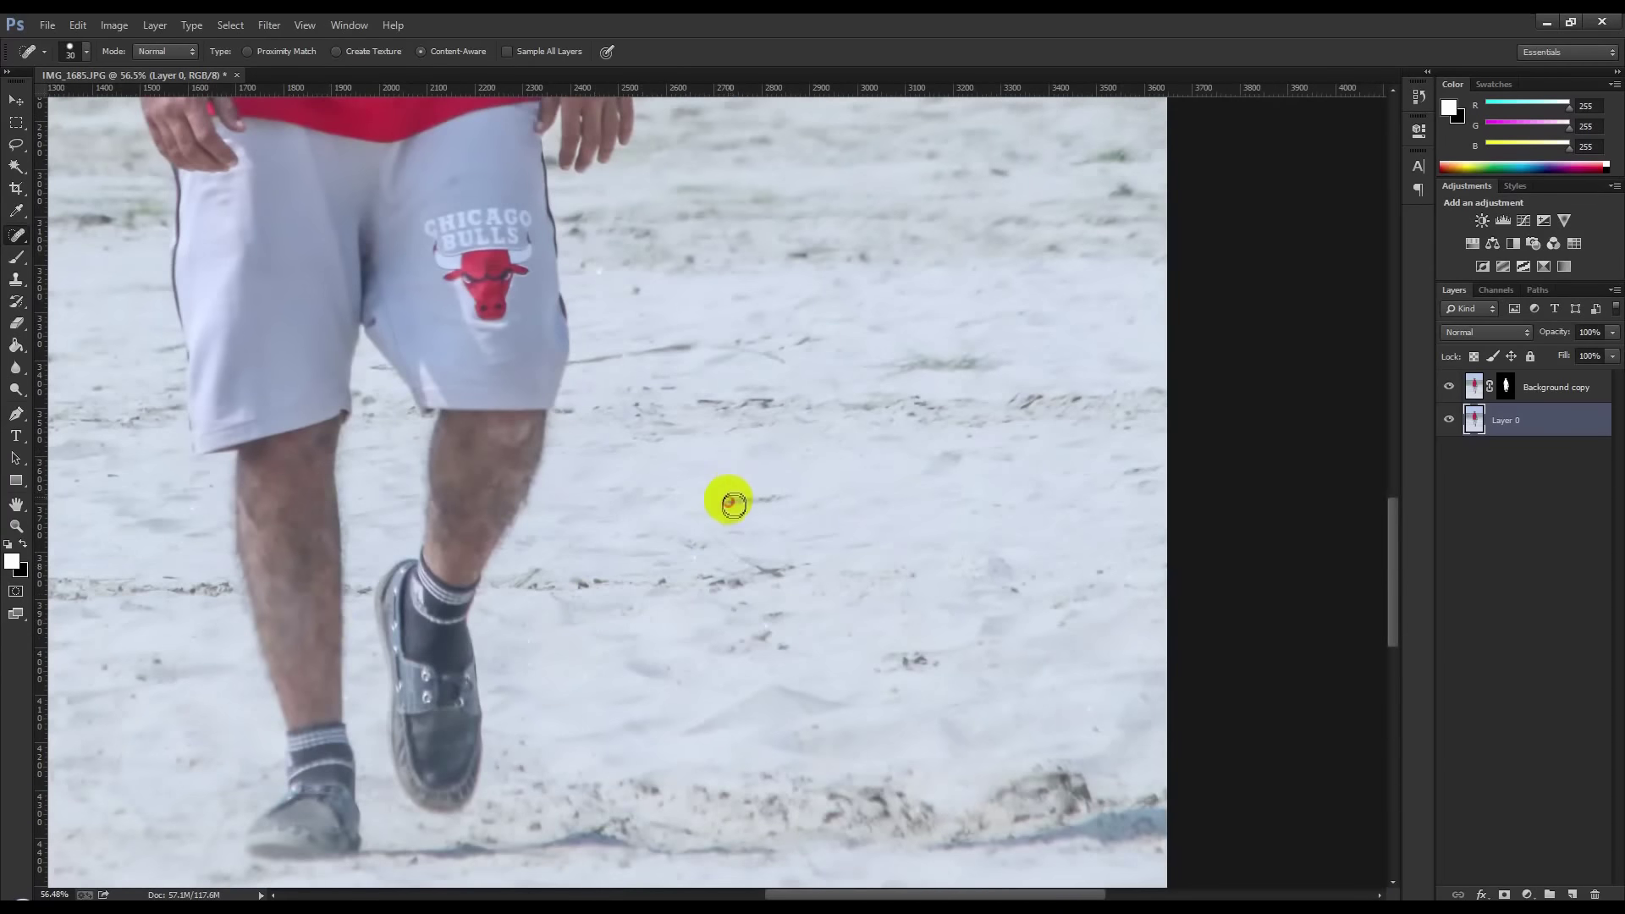
{"action": "left_click_drag", "start_coordinate": [733, 504], "coordinate": [826, 498]}
{"action": "mouse_move", "coordinate": [745, 350]}
{"action": "left_mouse_down"}
{"action": "mouse_move", "coordinate": [668, 384]}
{"action": "mouse_move", "coordinate": [621, 360]}
{"action": "left_mouse_up"}
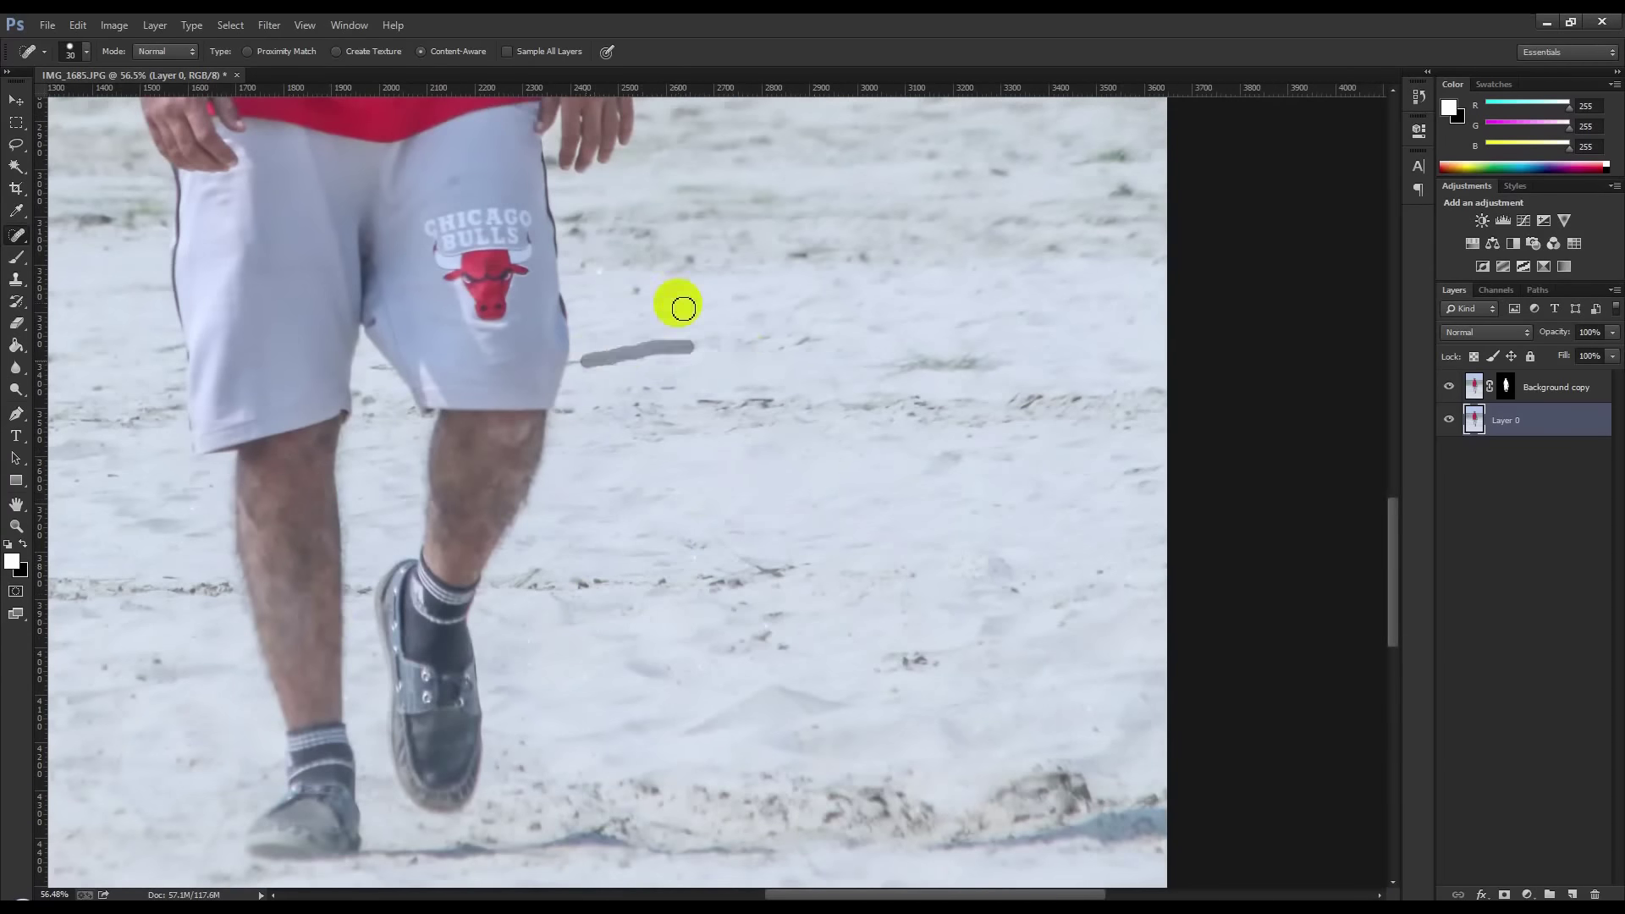
{"action": "left_click_drag", "start_coordinate": [714, 533], "coordinate": [771, 576]}
{"action": "left_click_drag", "start_coordinate": [930, 663], "coordinate": [896, 660]}
{"action": "left_click_drag", "start_coordinate": [918, 483], "coordinate": [531, 705]}
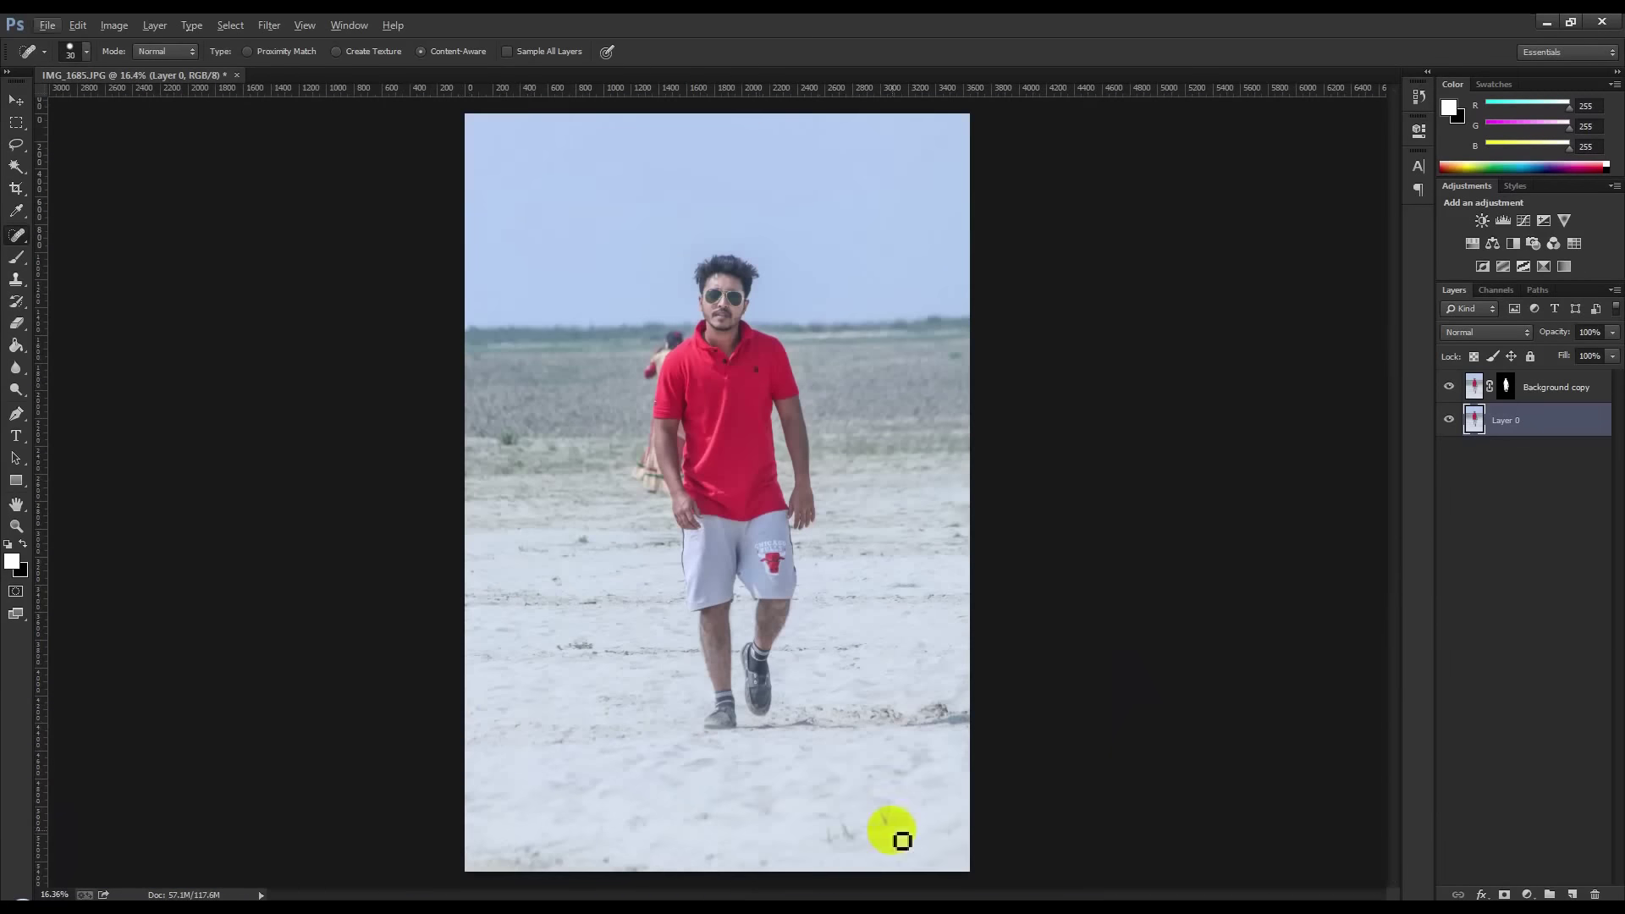
{"action": "left_click", "coordinate": [883, 815]}
{"action": "mouse_move", "coordinate": [893, 827]}
{"action": "left_mouse_down"}
{"action": "mouse_move", "coordinate": [893, 802]}
{"action": "mouse_move", "coordinate": [842, 841]}
{"action": "left_mouse_up"}
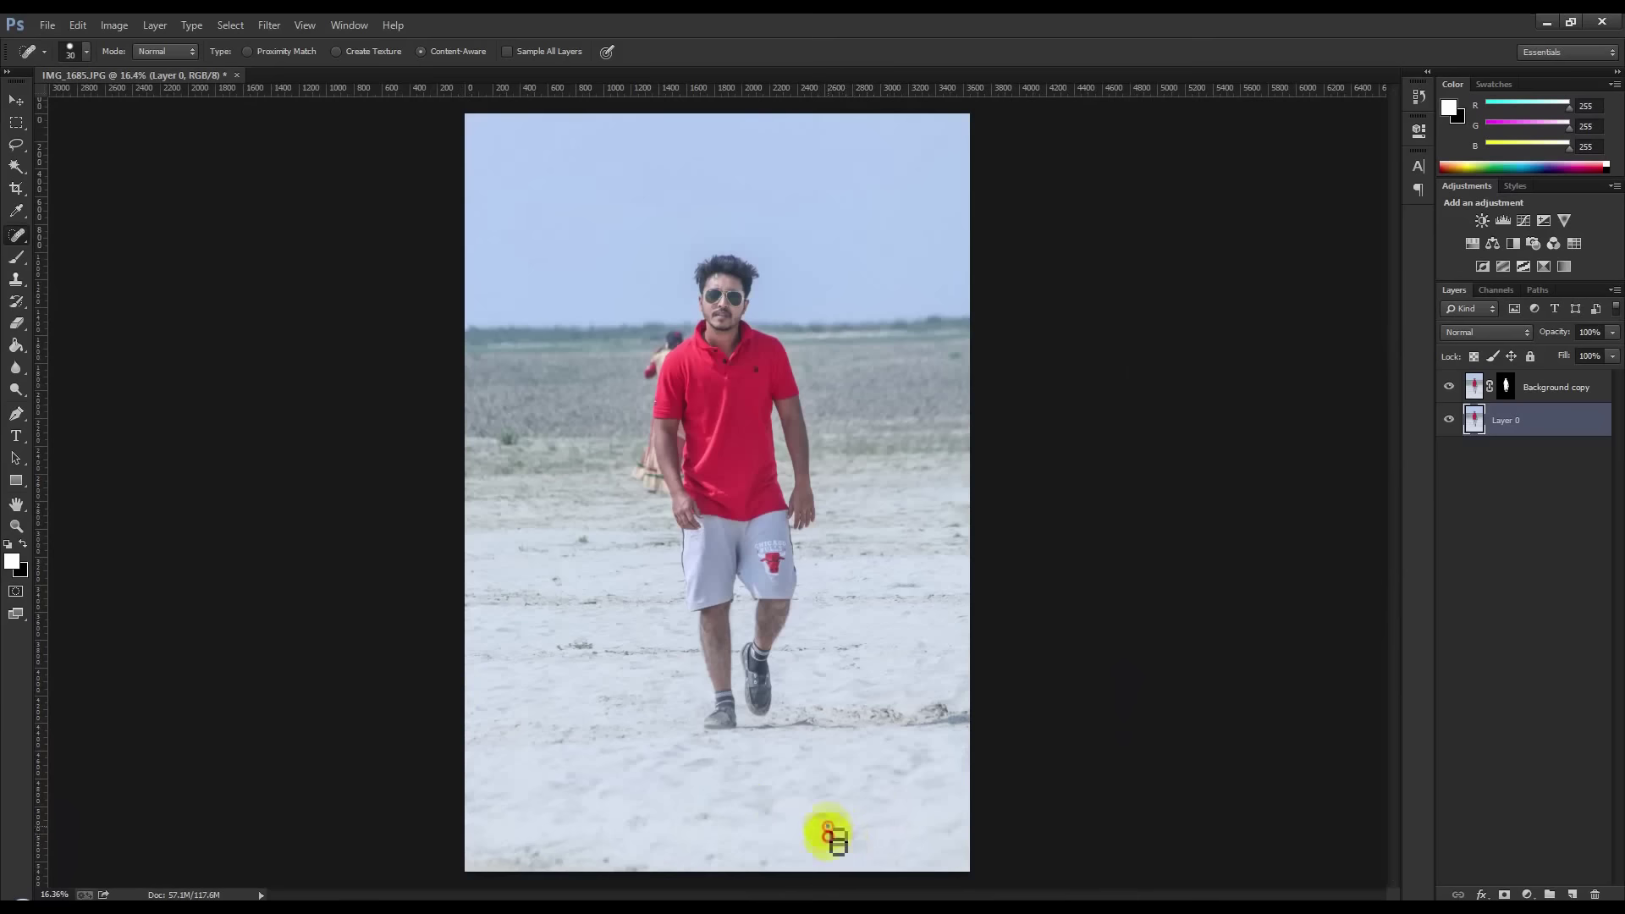
{"action": "left_click_drag", "start_coordinate": [830, 834], "coordinate": [834, 840]}
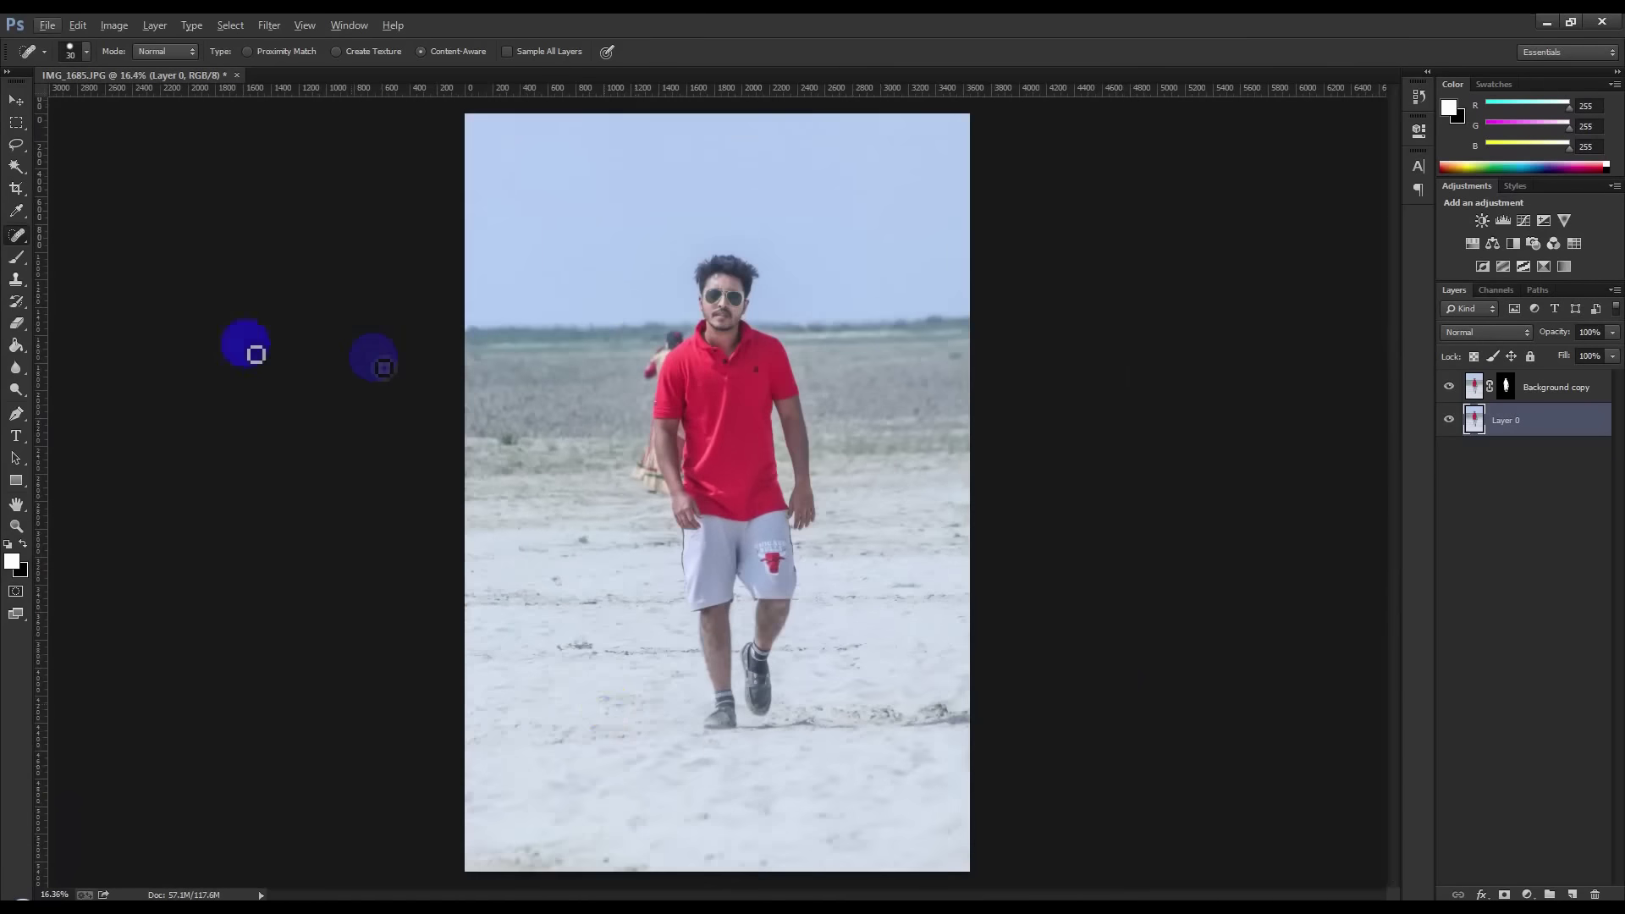
Drag the cloudy sky photo into the beach document and place it top-left
{"action": "left_click", "coordinate": [16, 100]}
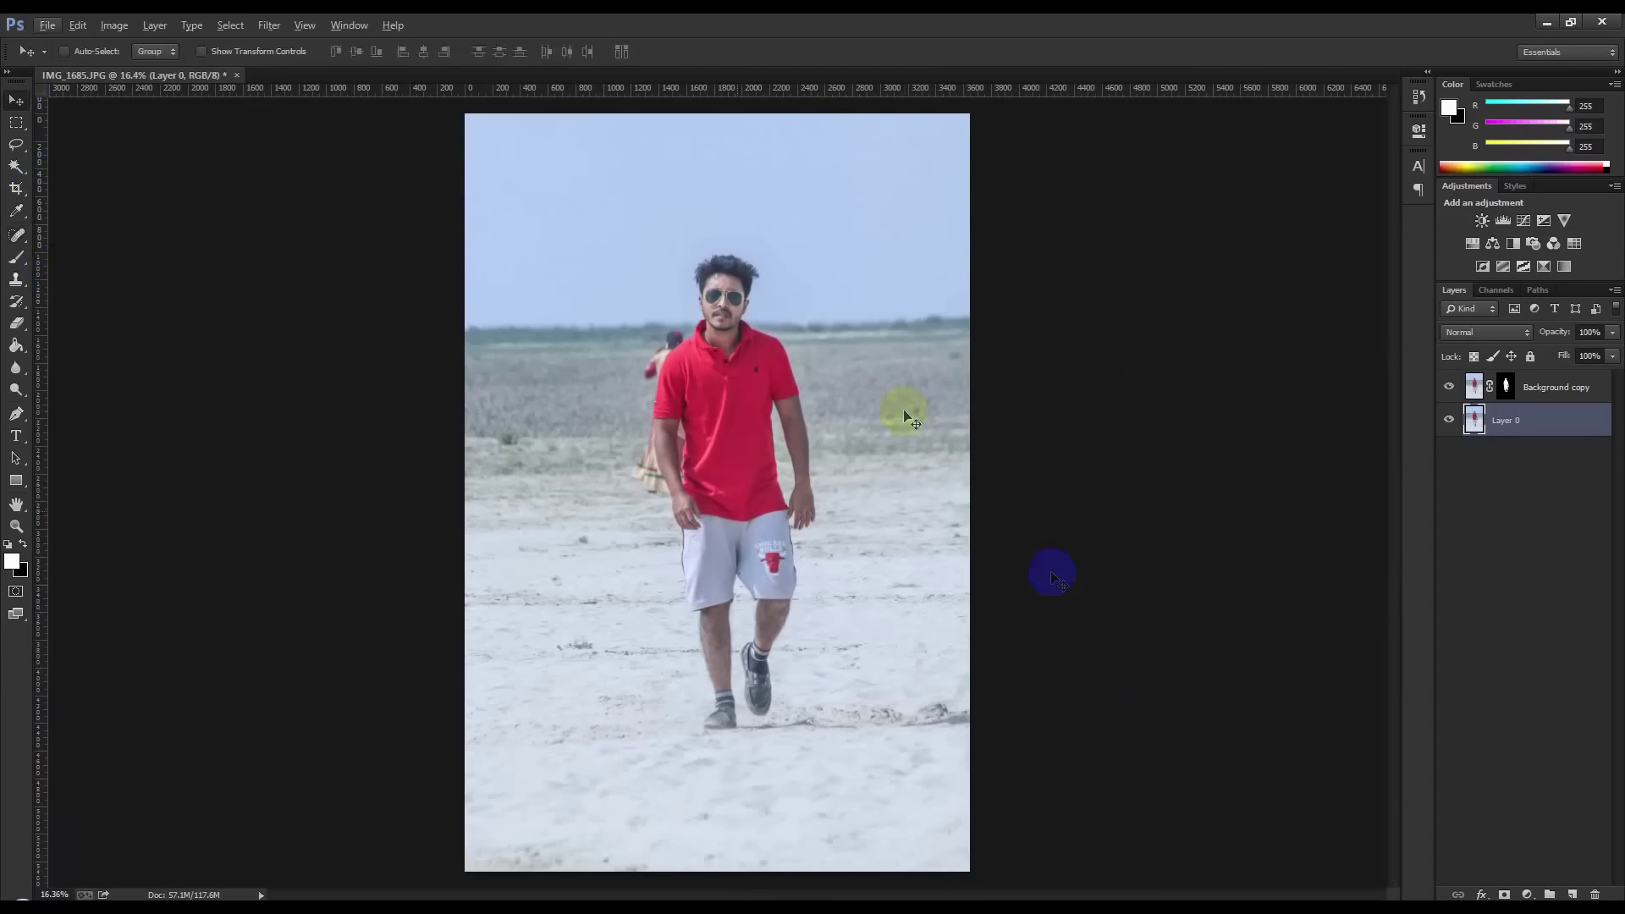
{"action": "key", "text": "m"}
{"action": "left_click", "coordinate": [14, 101]}
{"action": "left_click", "coordinate": [479, 74]}
{"action": "left_click_drag", "start_coordinate": [709, 398], "coordinate": [628, 307]}
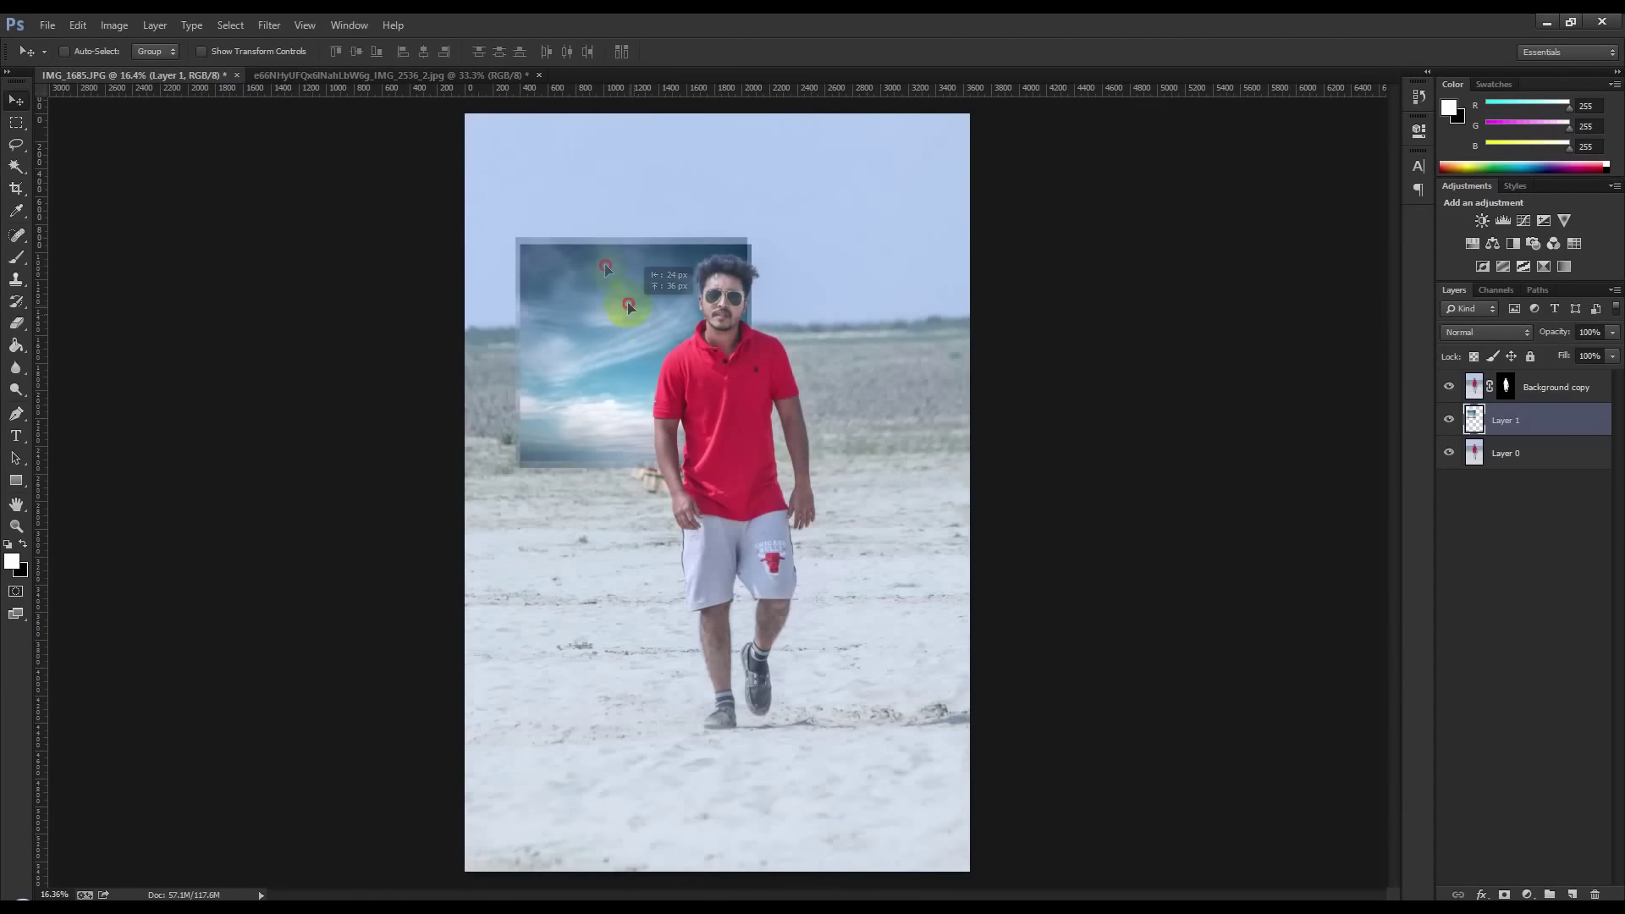
{"action": "left_click_drag", "start_coordinate": [628, 307], "coordinate": [574, 174]}
Scale the sky to cover the upper canvas and move Layer 1 beneath Layer 0
{"action": "key", "text": "ctrl+t"}
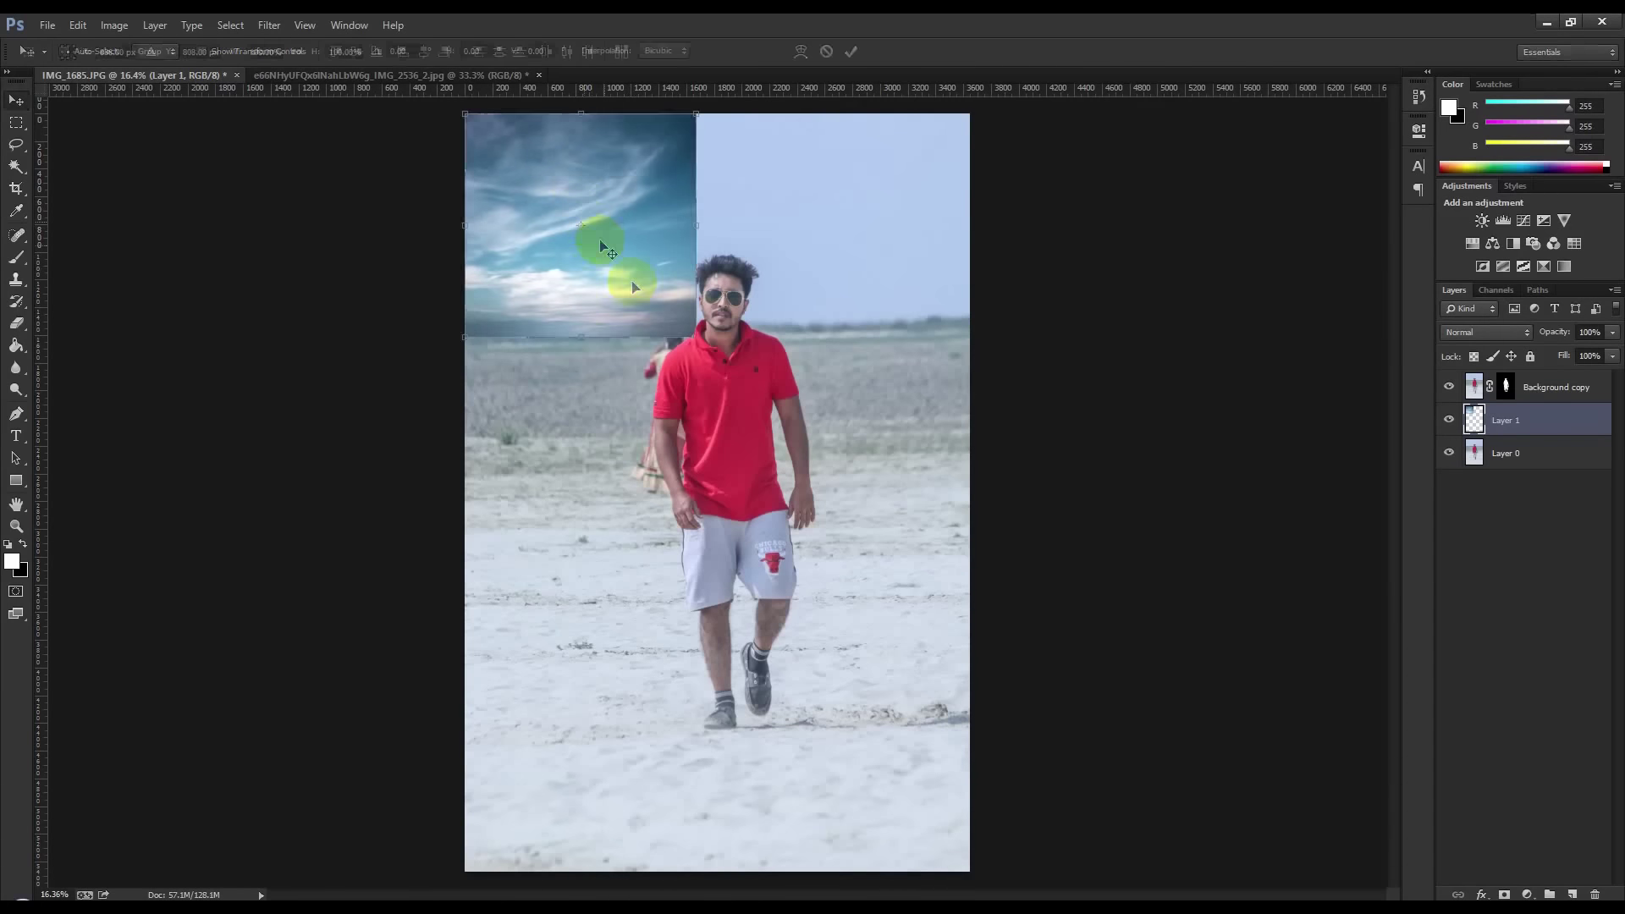
{"action": "mouse_move", "coordinate": [693, 341]}
{"action": "left_mouse_down"}
{"action": "mouse_move", "coordinate": [957, 522]}
{"action": "mouse_move", "coordinate": [986, 588]}
{"action": "left_mouse_up"}
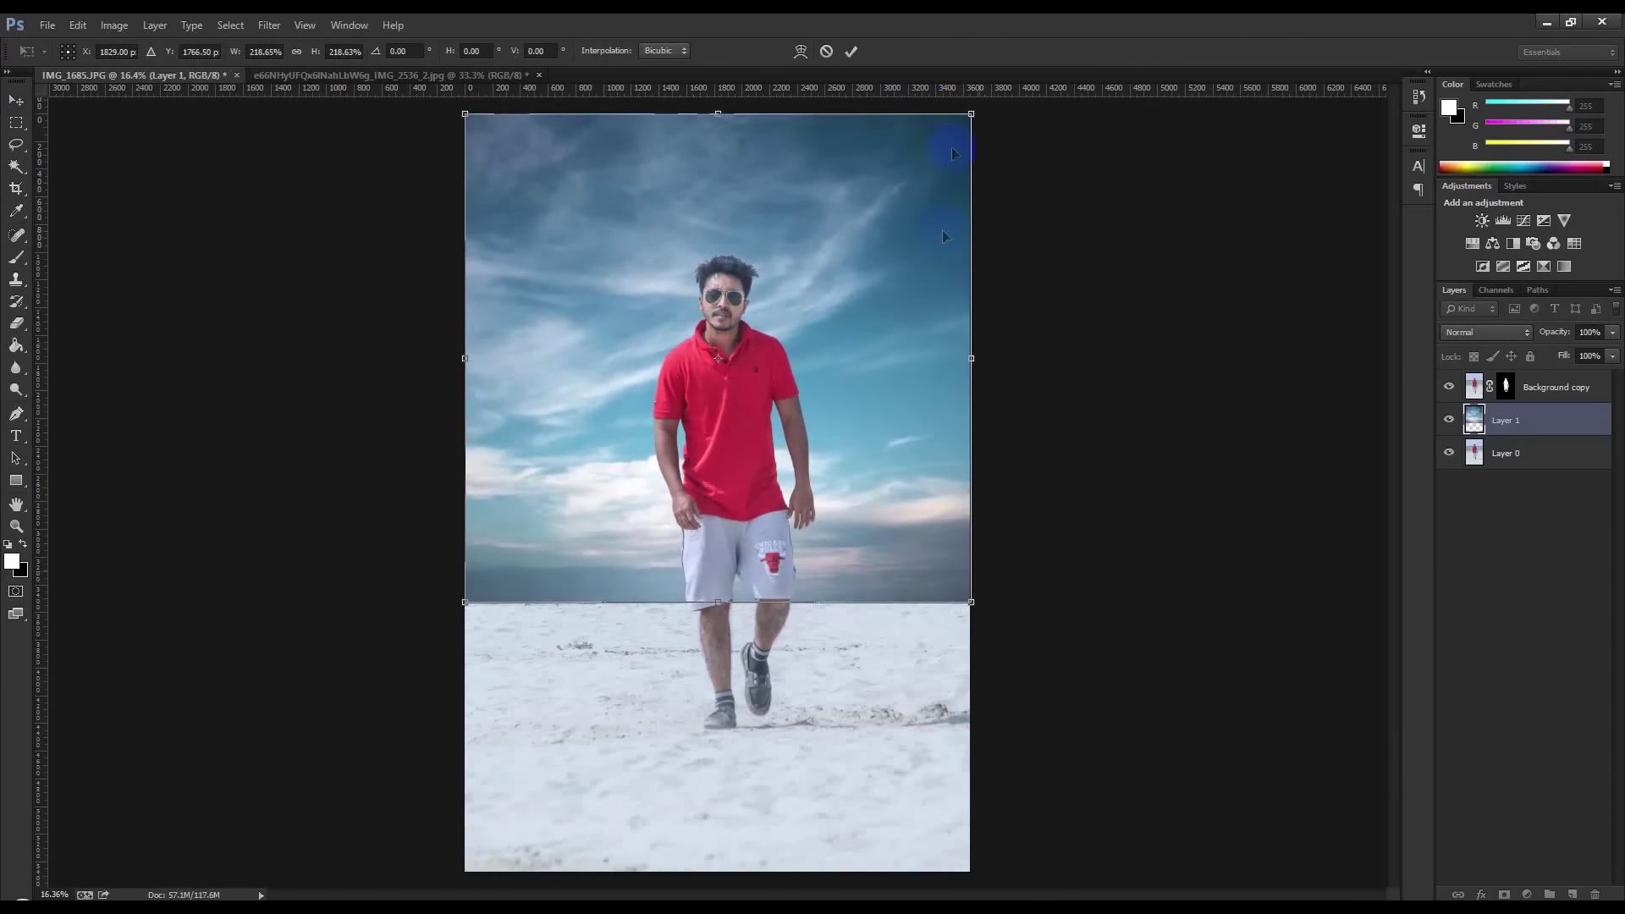
{"action": "left_click", "coordinate": [852, 54]}
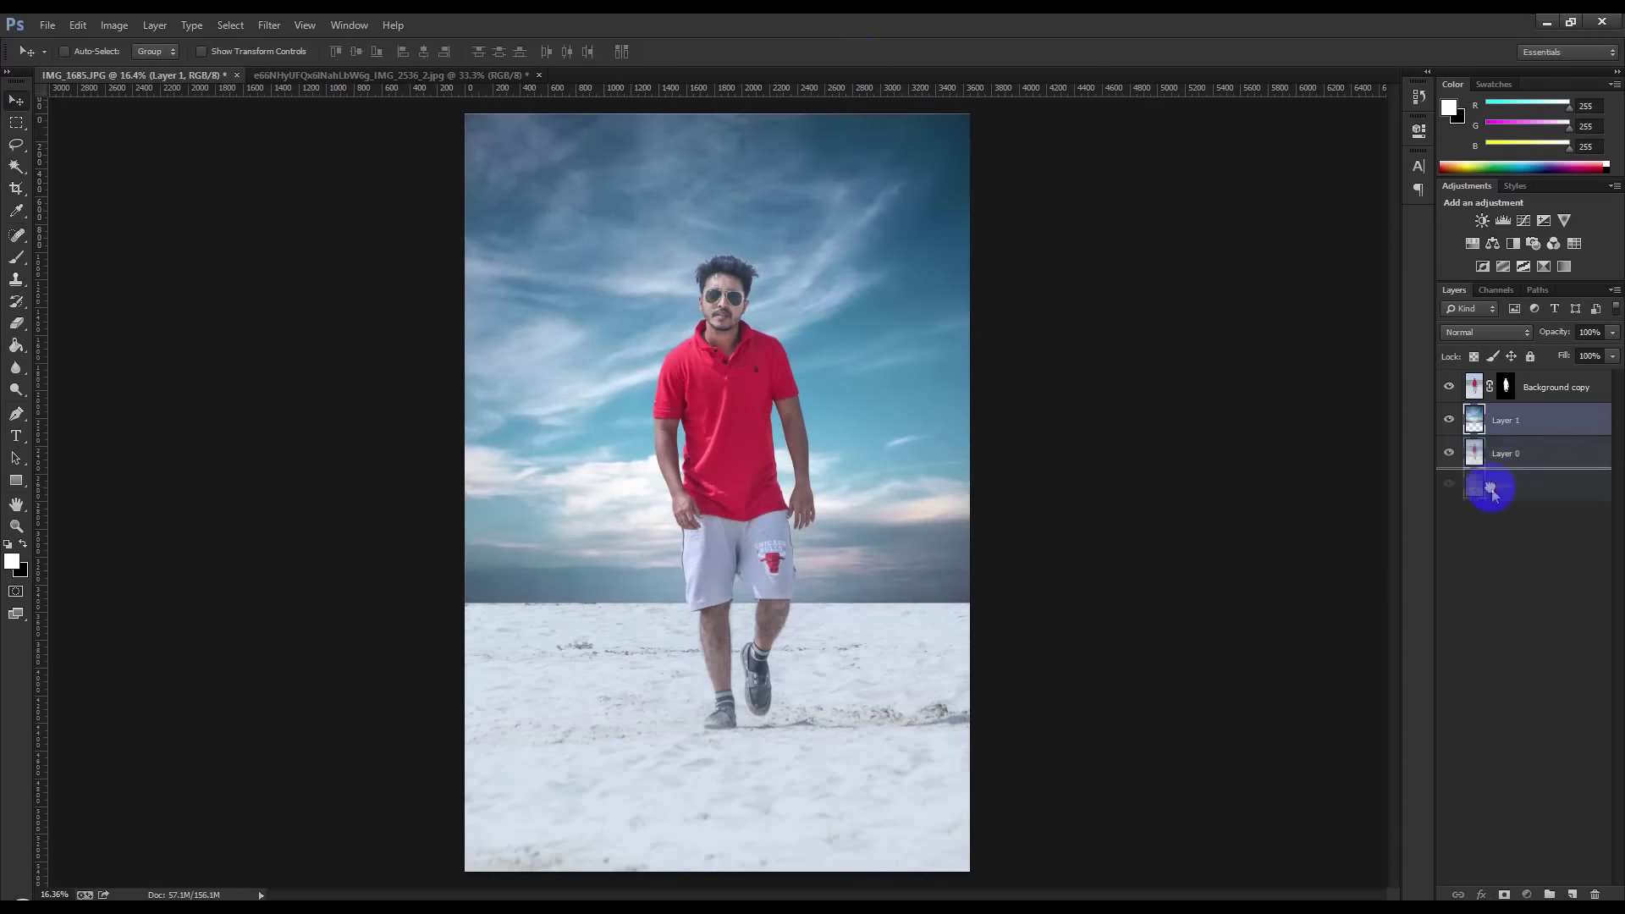
{"action": "left_click_drag", "start_coordinate": [1481, 423], "coordinate": [1488, 495]}
{"action": "left_click", "coordinate": [1498, 430]}
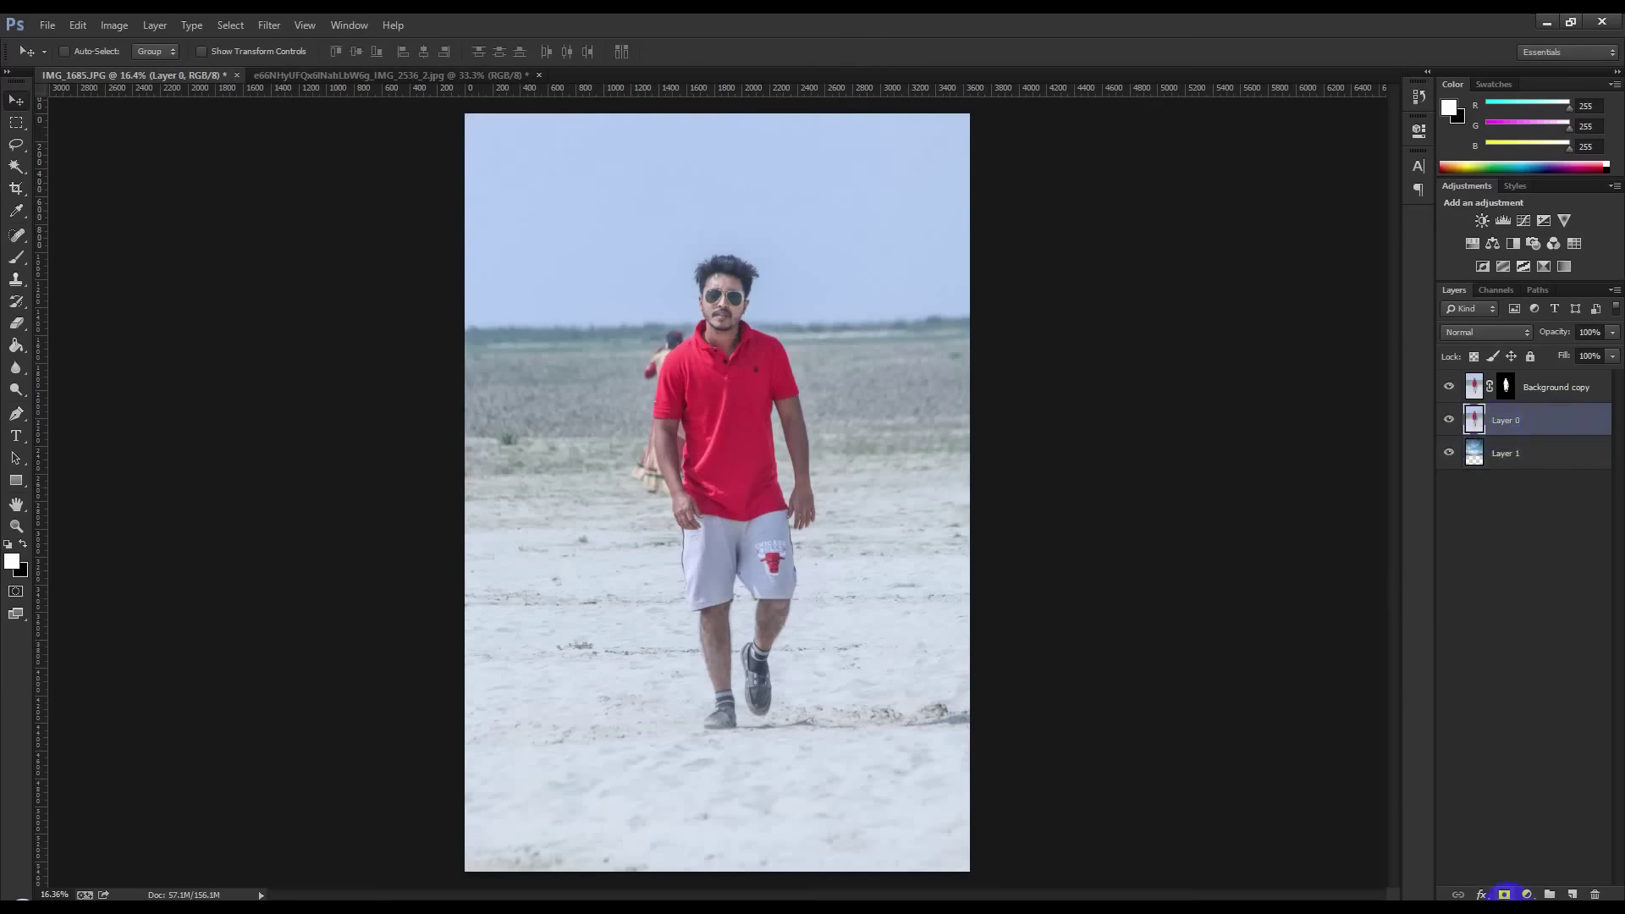
Add a white layer mask to Layer 0 and choose the Gradient tool
{"action": "left_click", "coordinate": [1505, 895]}
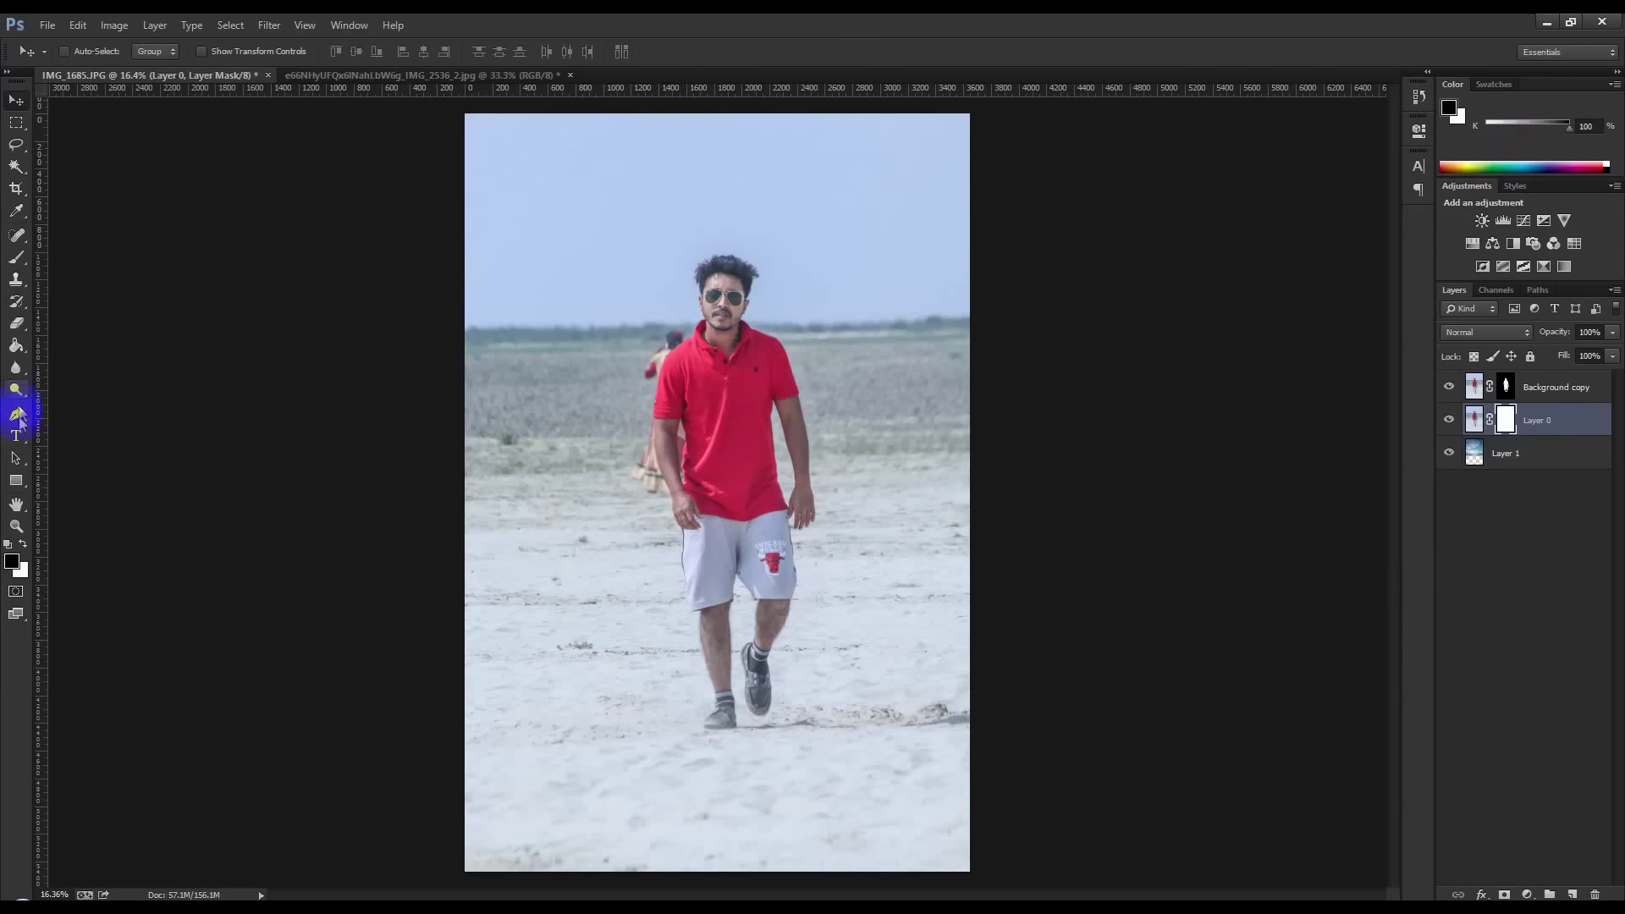
{"action": "left_click", "coordinate": [14, 269]}
{"action": "left_click", "coordinate": [15, 345]}
{"action": "left_click", "coordinate": [85, 342]}
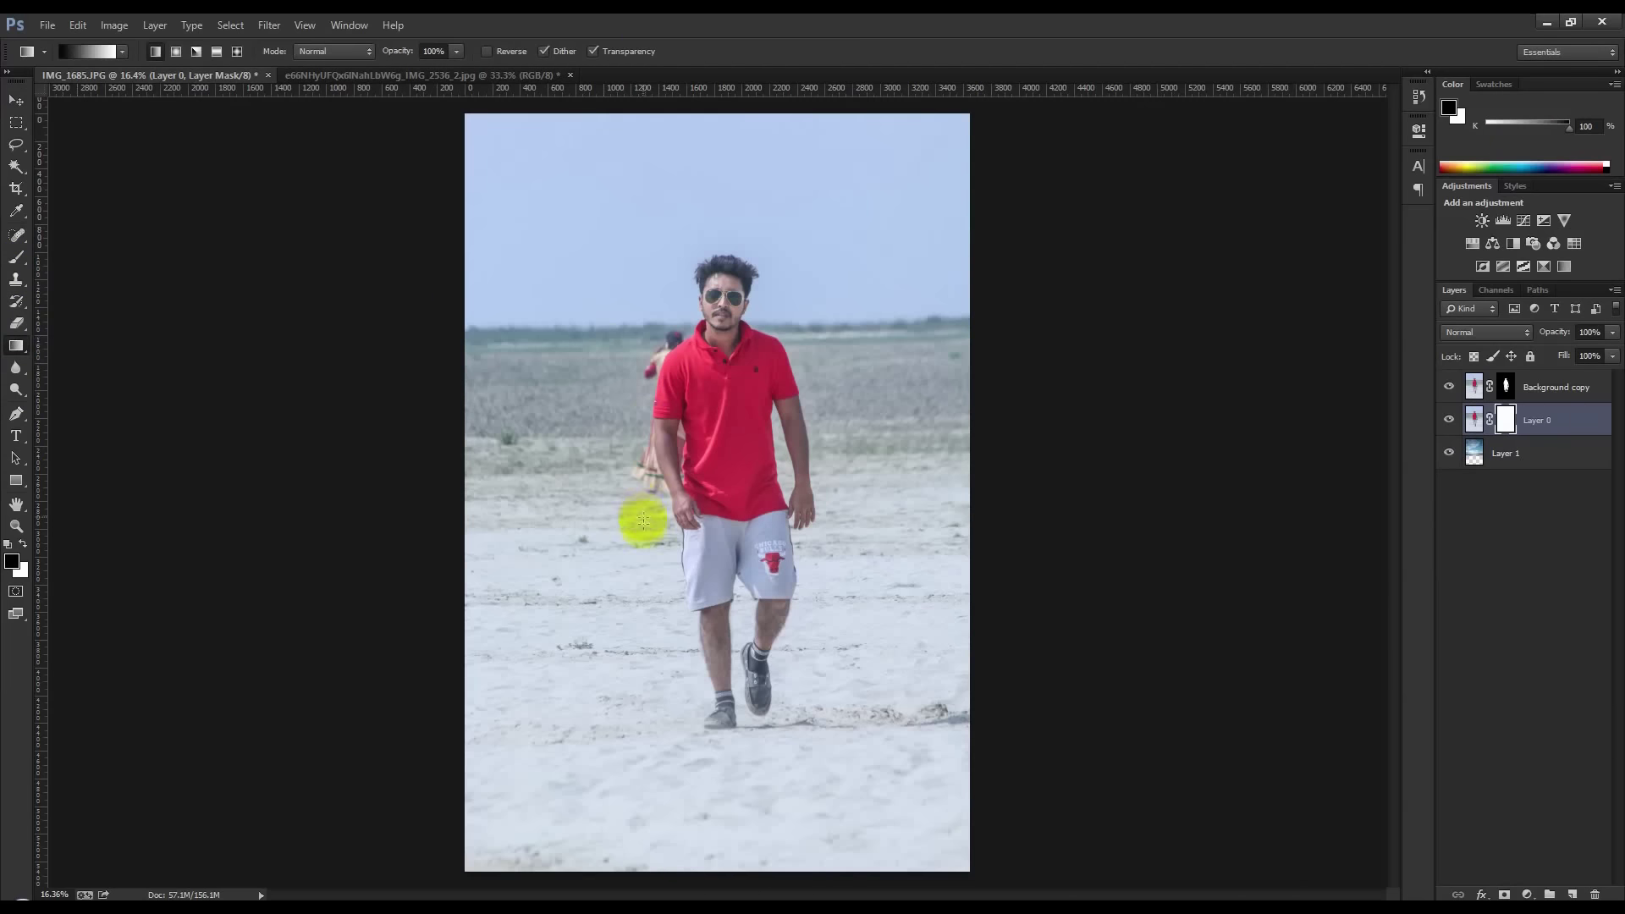
{"action": "left_click_drag", "start_coordinate": [642, 424], "coordinate": [623, 303]}
{"action": "key", "text": "ctrl+z"}
Draw a vertical mask gradient on Layer 0 so the sky shows above the horizon
{"action": "left_click_drag", "start_coordinate": [616, 479], "coordinate": [611, 554]}
{"action": "left_click_drag", "start_coordinate": [617, 483], "coordinate": [617, 623]}
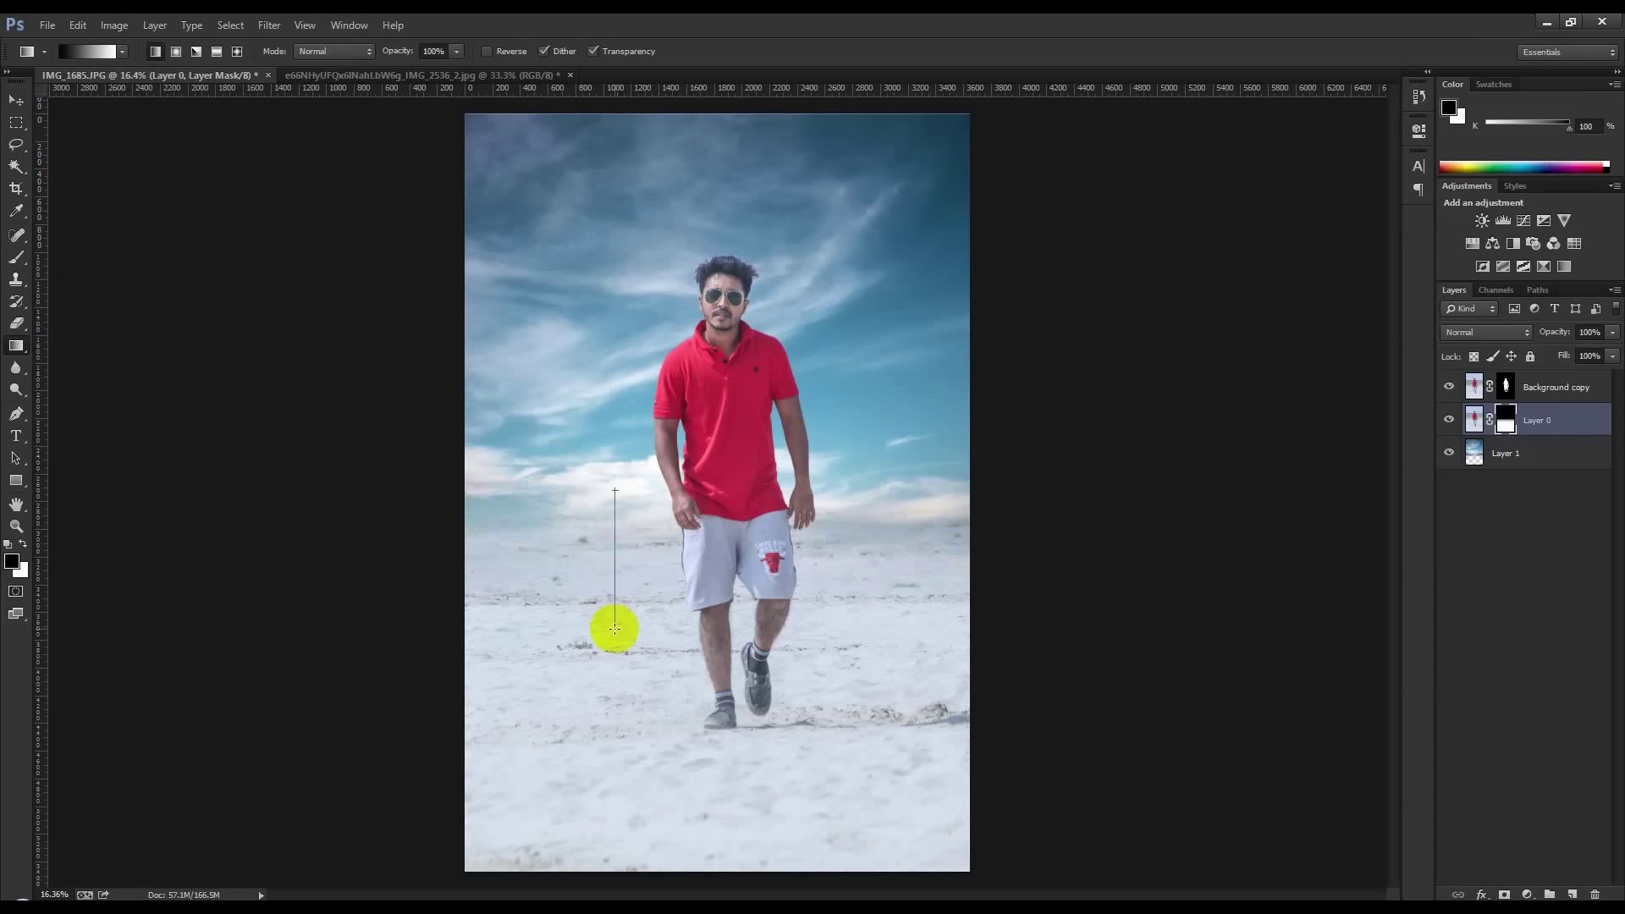
{"action": "left_click_drag", "start_coordinate": [622, 509], "coordinate": [617, 621]}
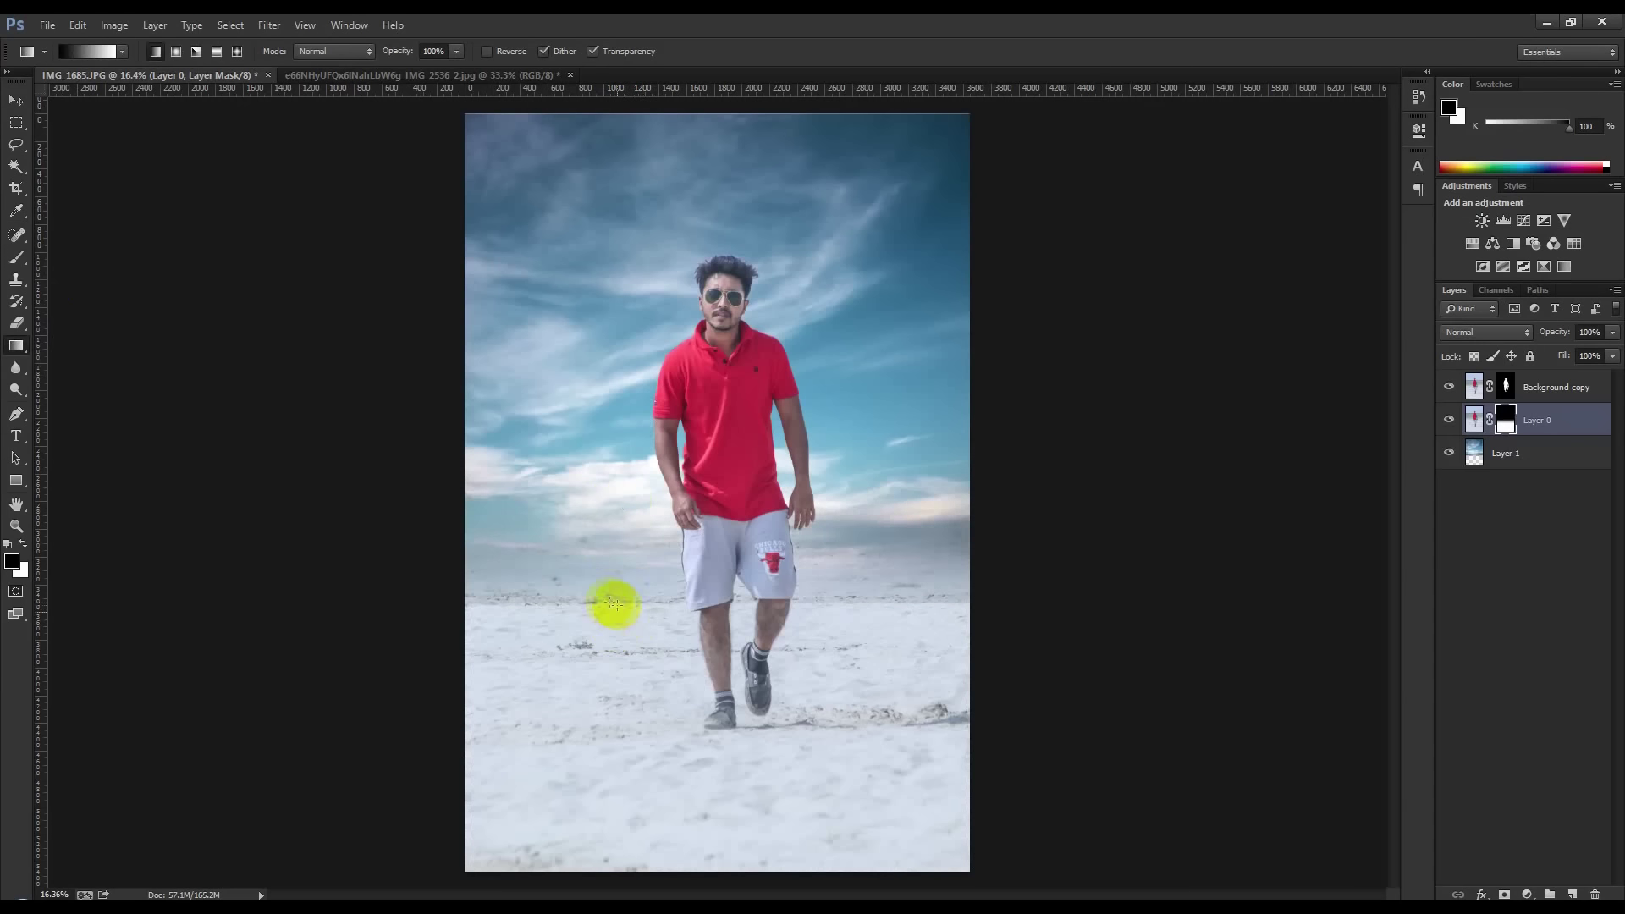
{"action": "left_click_drag", "start_coordinate": [600, 552], "coordinate": [603, 617]}
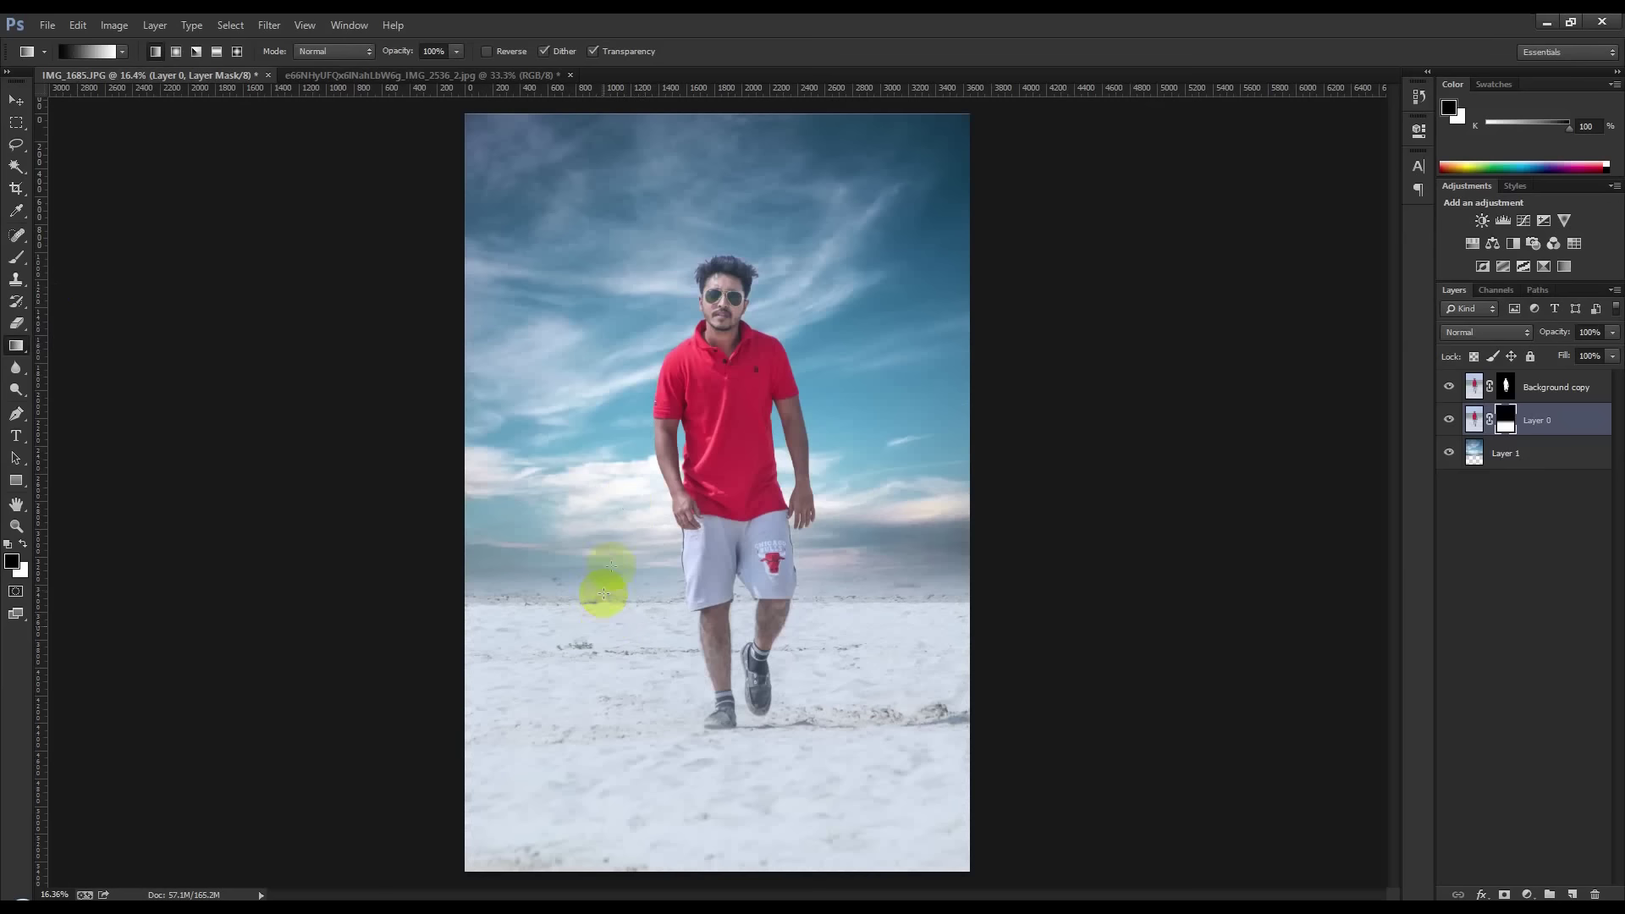
{"action": "left_click_drag", "start_coordinate": [617, 542], "coordinate": [639, 669]}
{"action": "left_click_drag", "start_coordinate": [636, 540], "coordinate": [636, 679]}
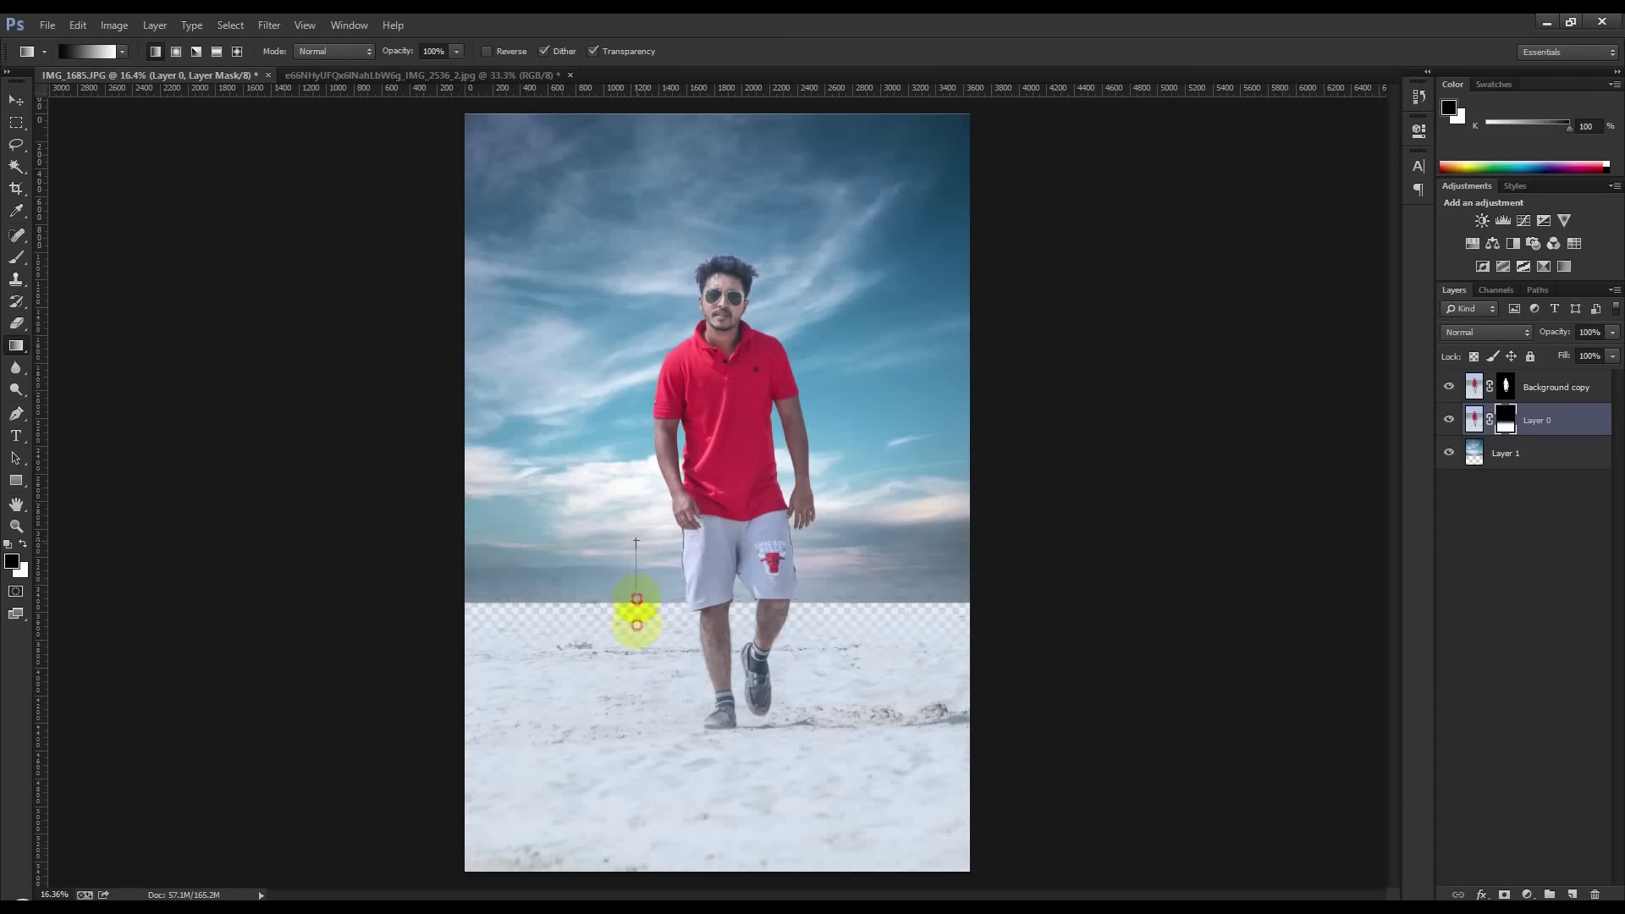
{"action": "left_click_drag", "start_coordinate": [637, 554], "coordinate": [637, 626]}
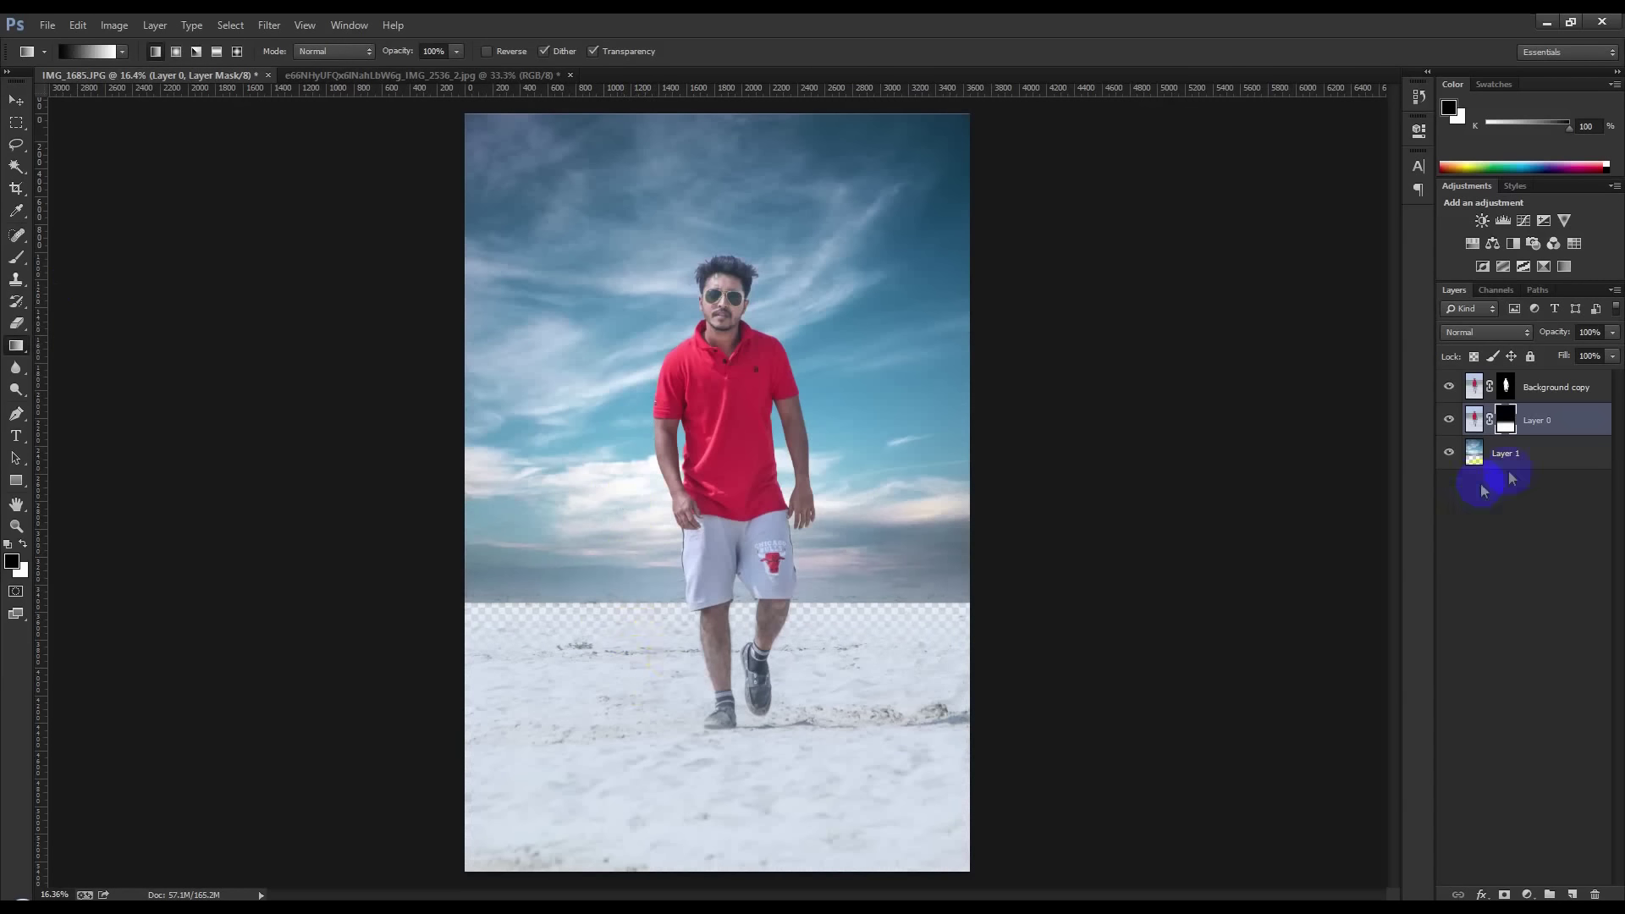
Select sky Layer 1 and begin stretching it downward with Free Transform
{"action": "left_click", "coordinate": [1511, 455]}
{"action": "key", "text": "ctrl+t"}
{"action": "left_click_drag", "start_coordinate": [817, 608], "coordinate": [833, 639]}
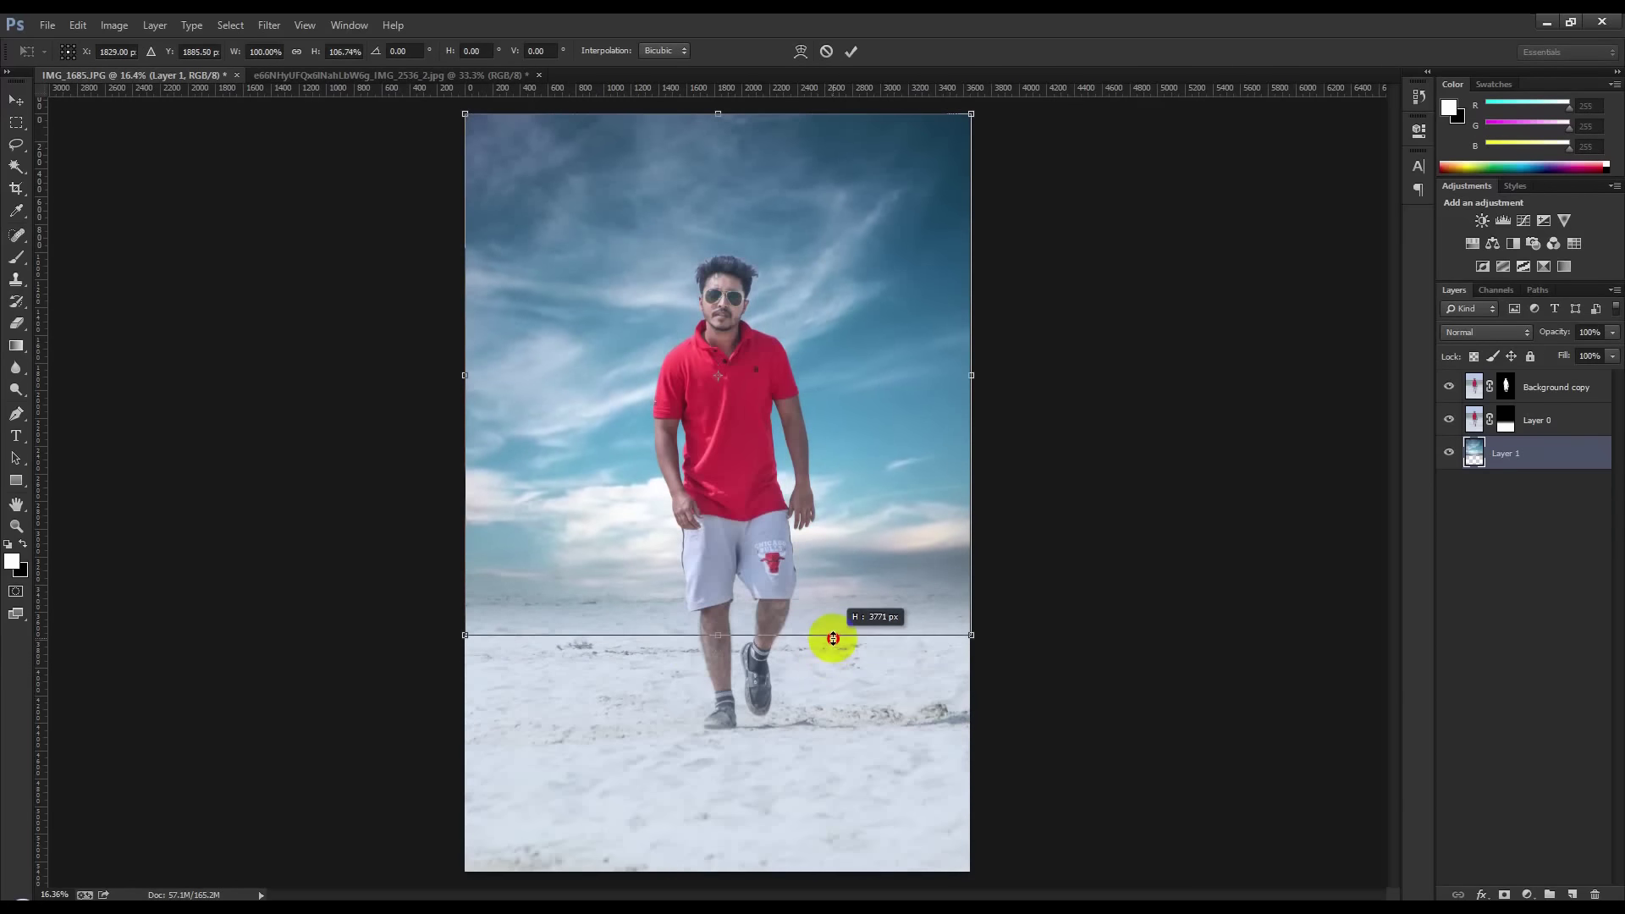
Stretch the sky layer a little further down and commit the transform
{"action": "left_click_drag", "start_coordinate": [833, 638], "coordinate": [834, 650]}
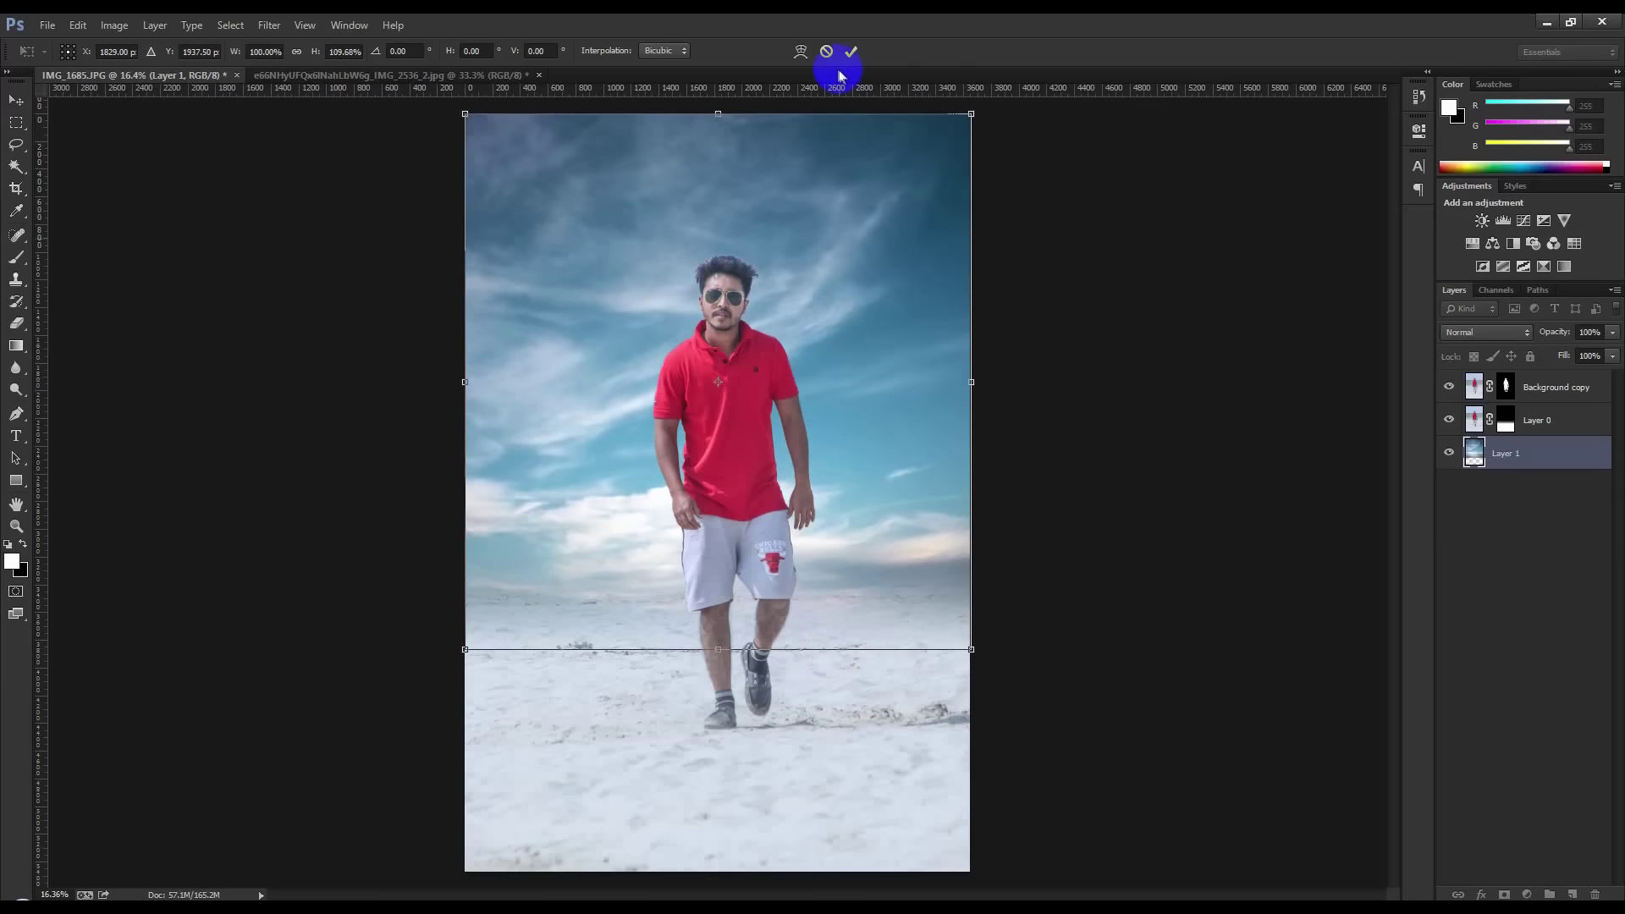
{"action": "left_click", "coordinate": [848, 54]}
{"action": "key", "text": "g"}
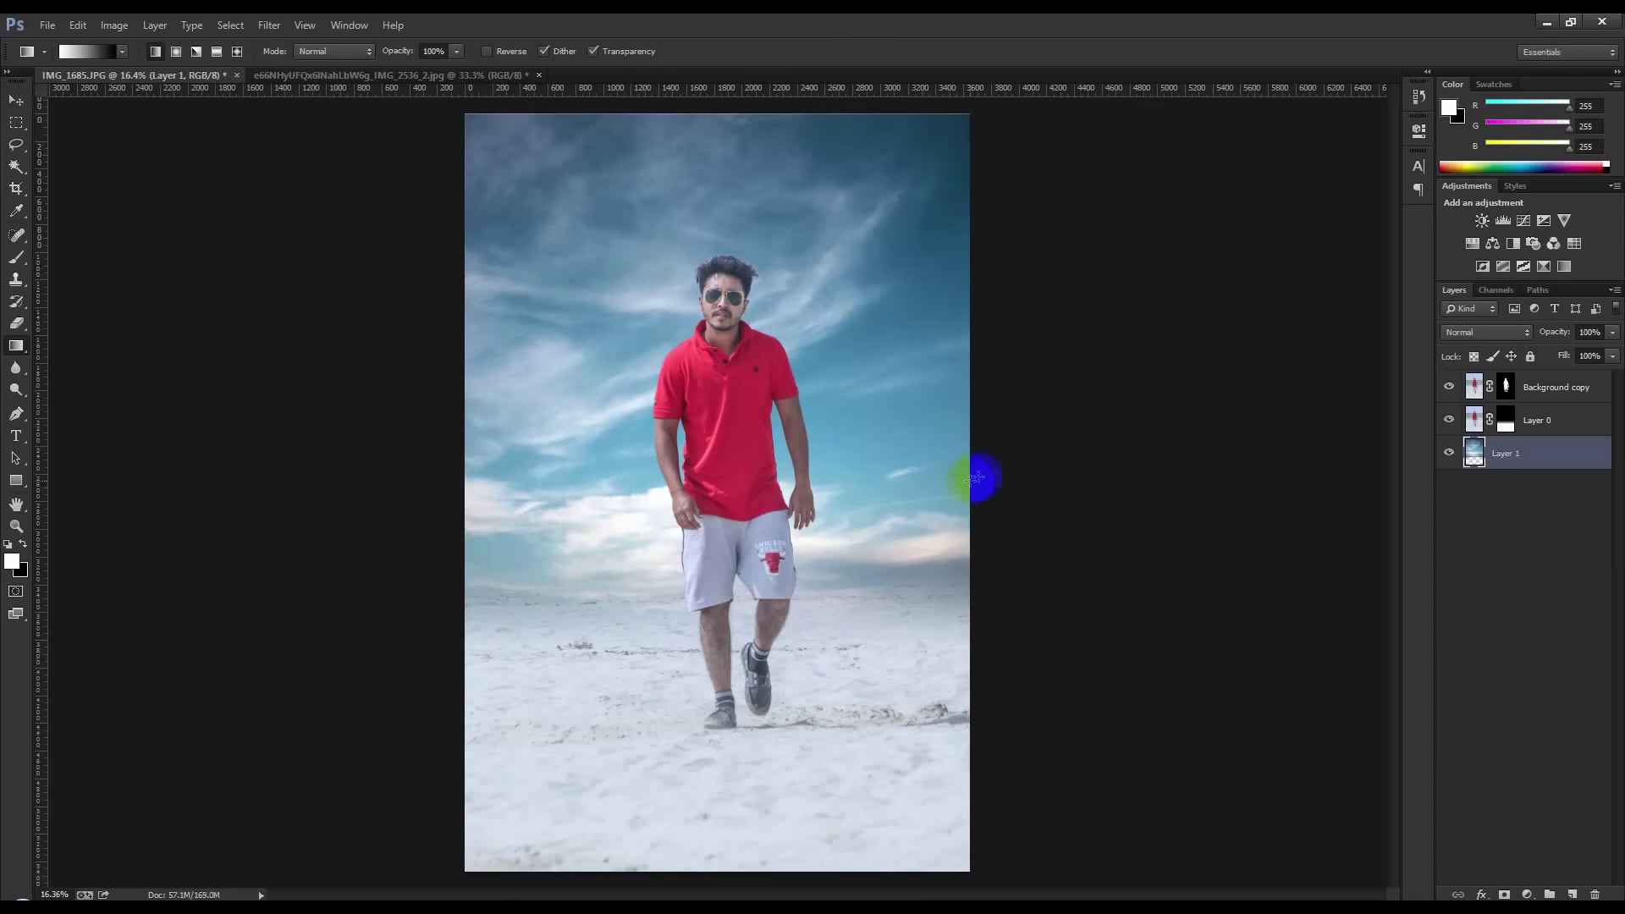
{"action": "left_click", "coordinate": [16, 100]}
Enlarge the sky layer proportionally, shift it left and up, and commit
{"action": "key", "text": "ctrl+t"}
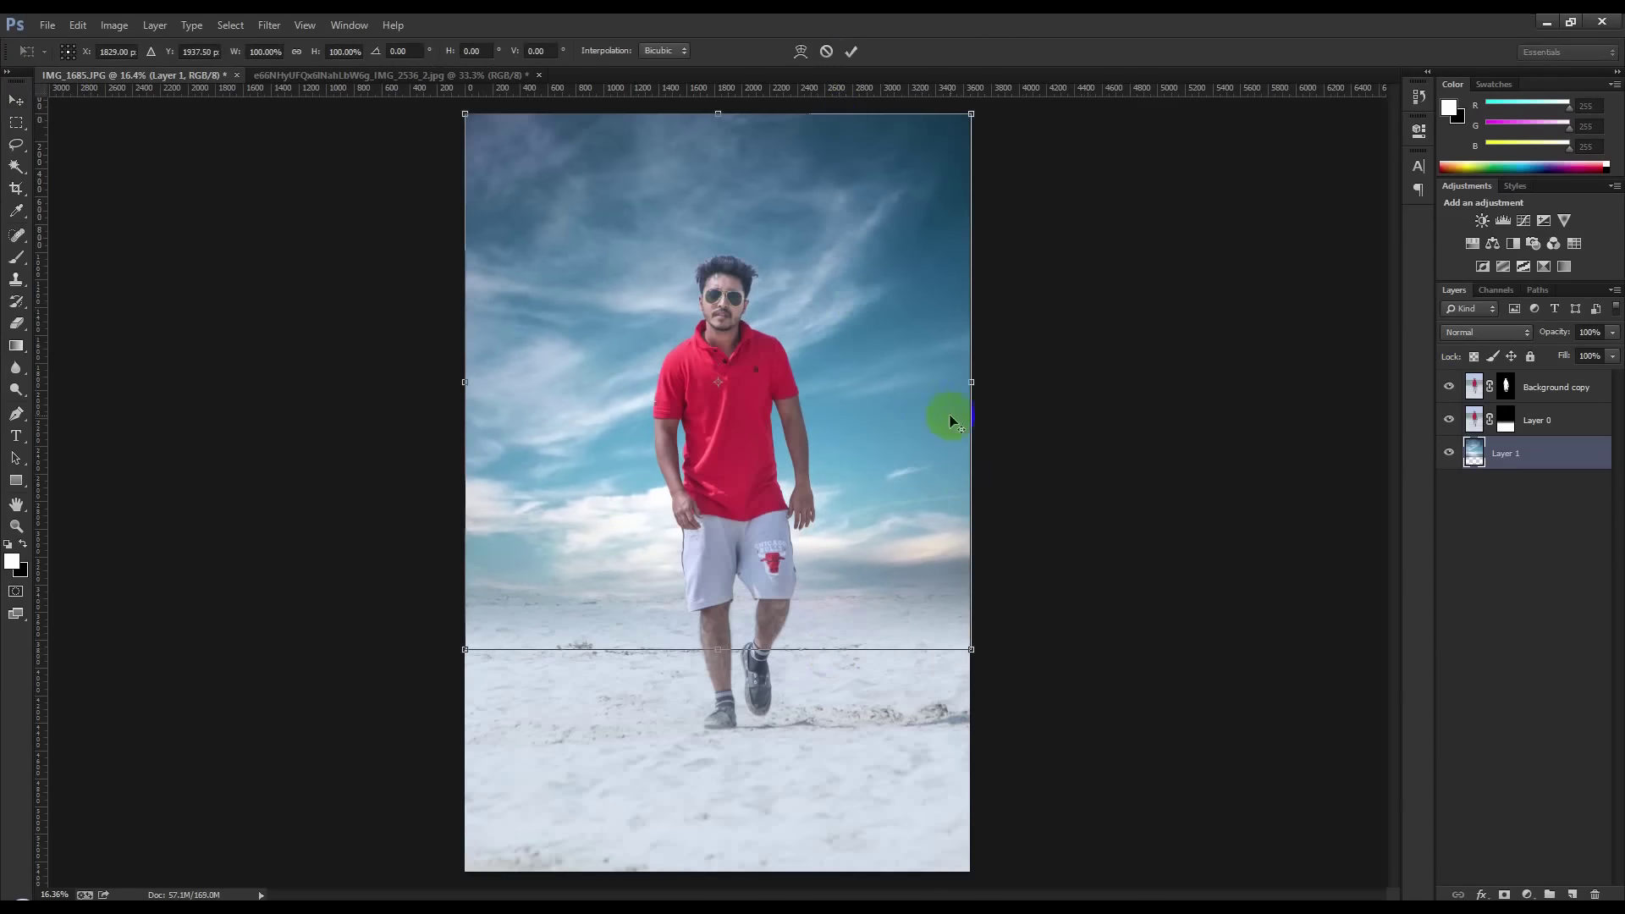
{"action": "key", "text": "ctrl+minus"}
{"action": "left_click_drag", "start_coordinate": [927, 178], "coordinate": [1299, 91]}
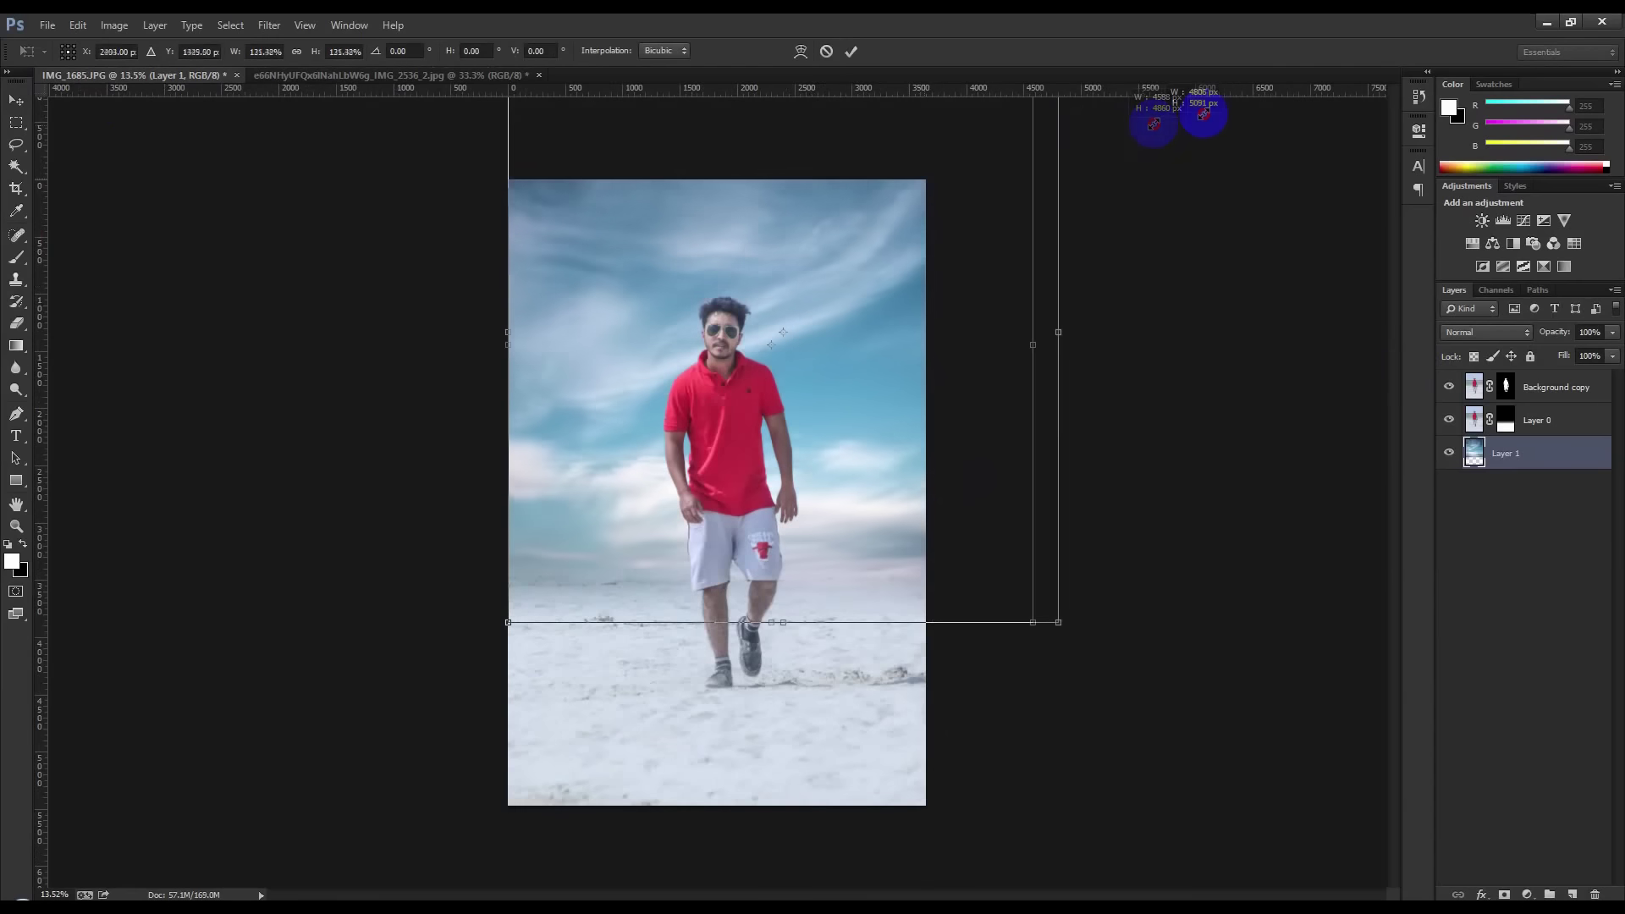
{"action": "mouse_move", "coordinate": [988, 279]}
{"action": "left_mouse_down"}
{"action": "mouse_move", "coordinate": [938, 279]}
{"action": "mouse_move", "coordinate": [891, 256]}
{"action": "mouse_move", "coordinate": [897, 242]}
{"action": "left_mouse_up"}
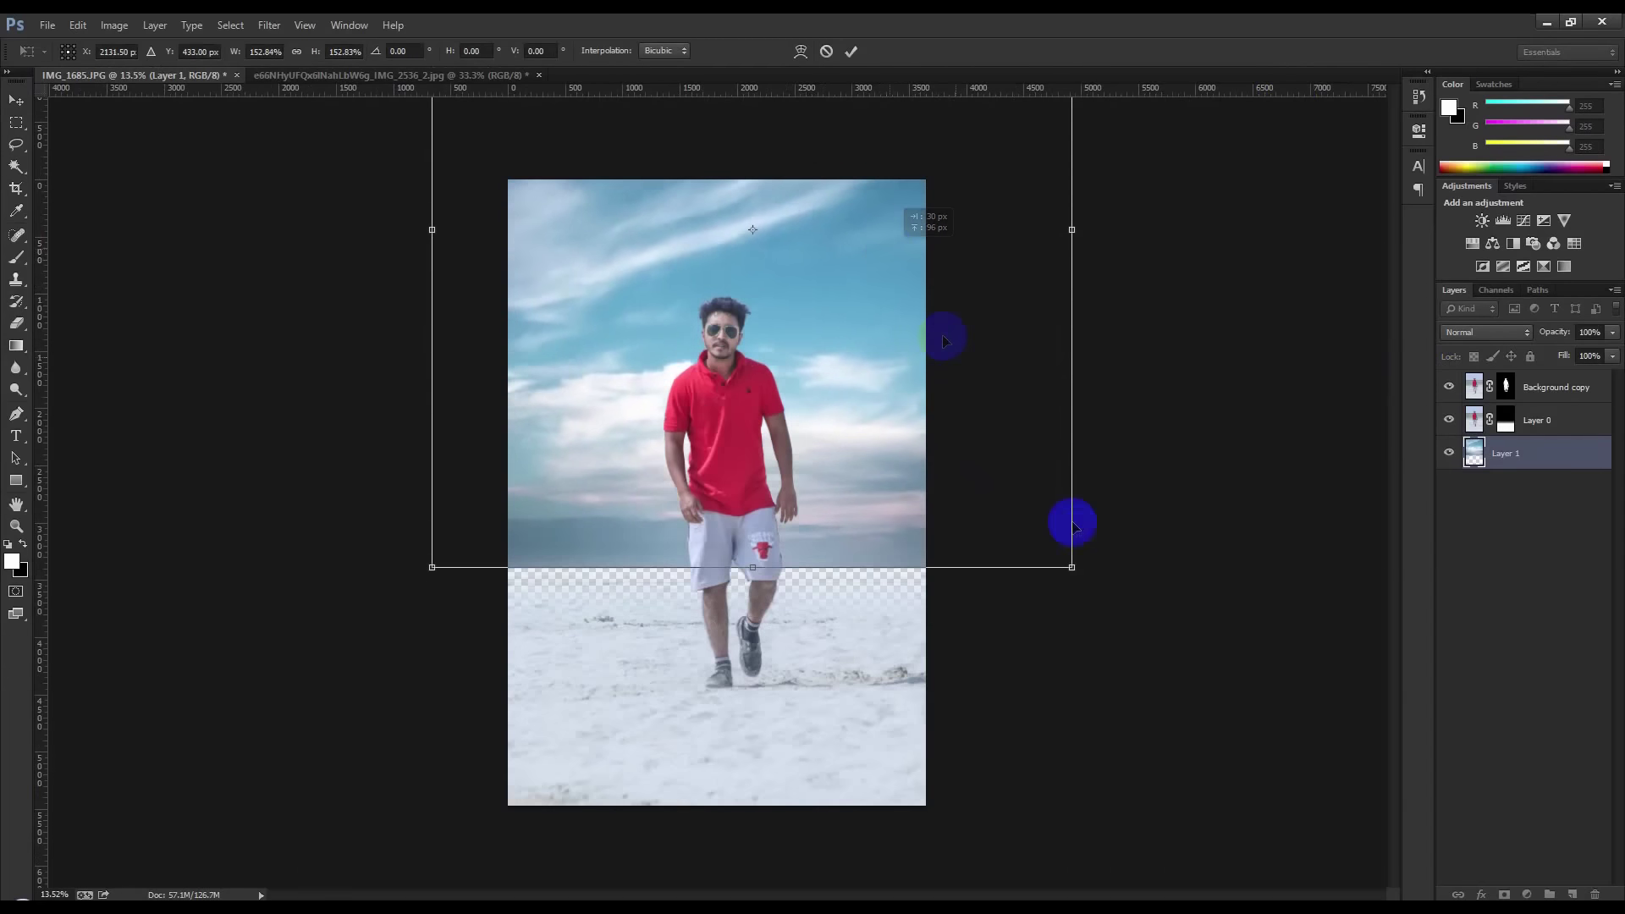
{"action": "left_click_drag", "start_coordinate": [1072, 575], "coordinate": [1118, 627]}
{"action": "mouse_move", "coordinate": [977, 500]}
{"action": "left_mouse_down"}
{"action": "mouse_move", "coordinate": [976, 465]}
{"action": "mouse_move", "coordinate": [982, 479]}
{"action": "left_mouse_up"}
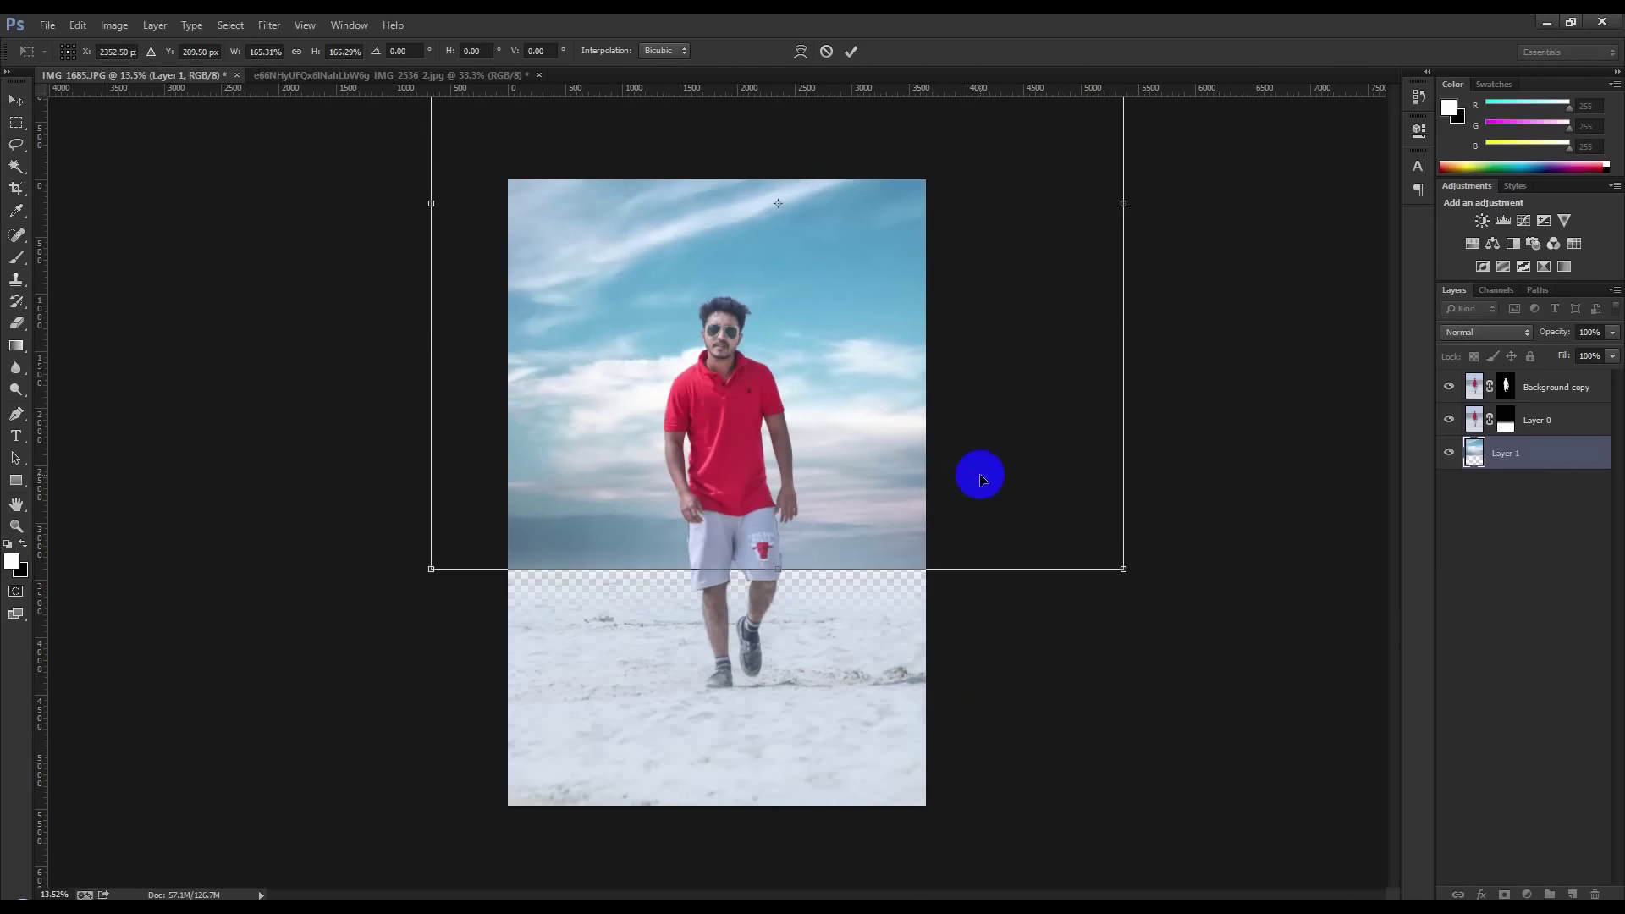
{"action": "key", "text": "Return"}
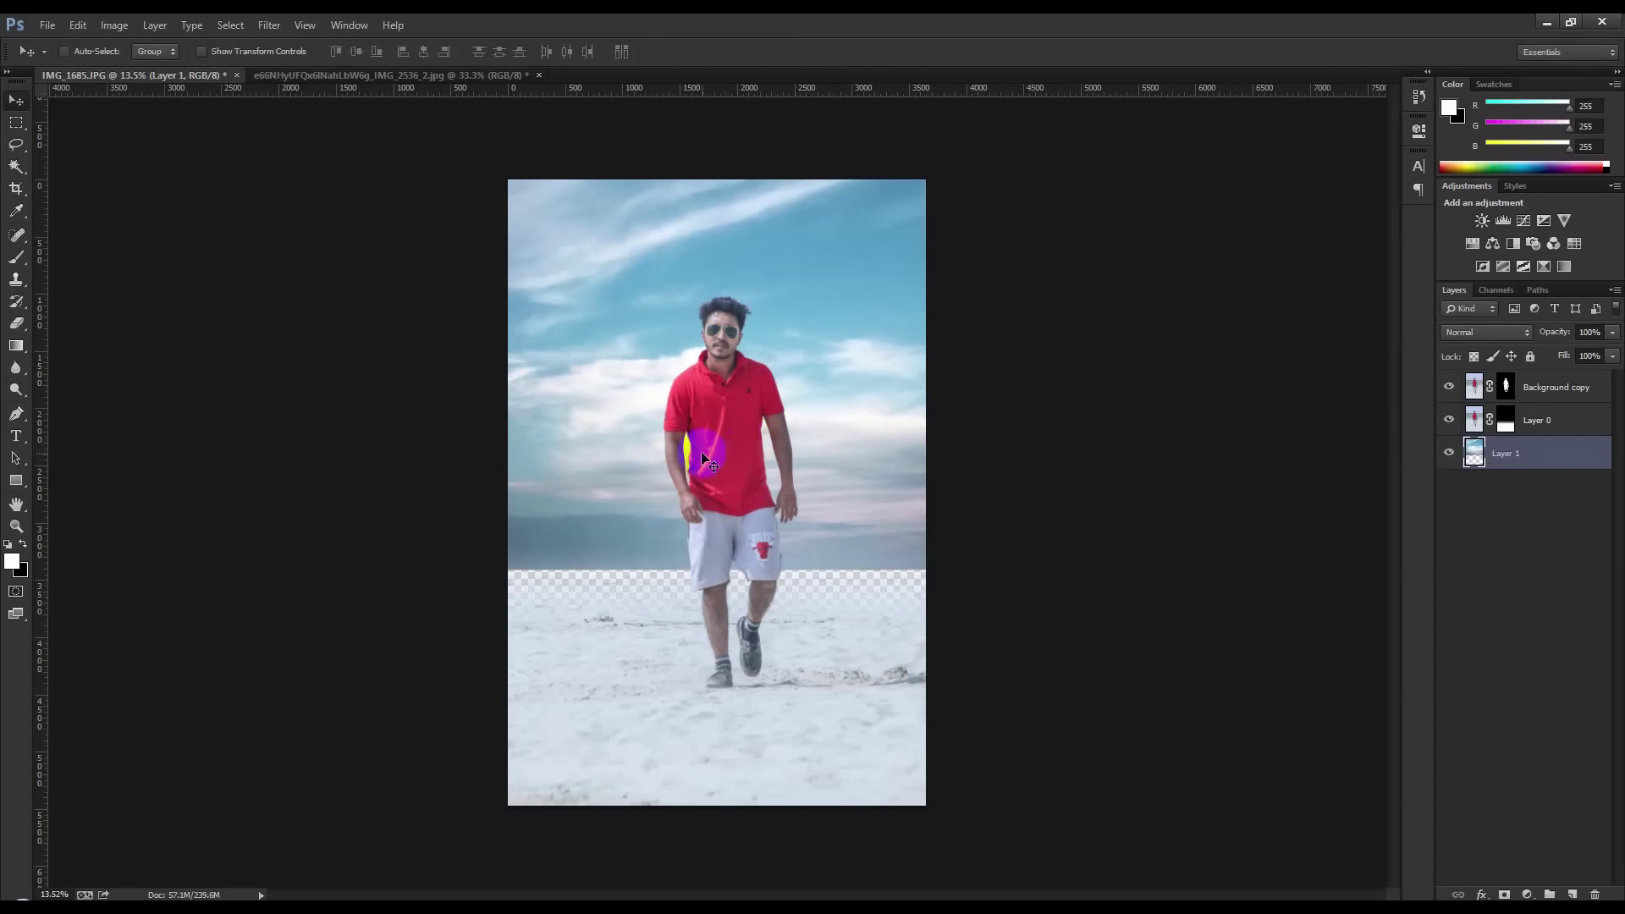
{"action": "scroll", "coordinate": [580, 460], "scroll_direction": "up", "scroll_amount": 3}
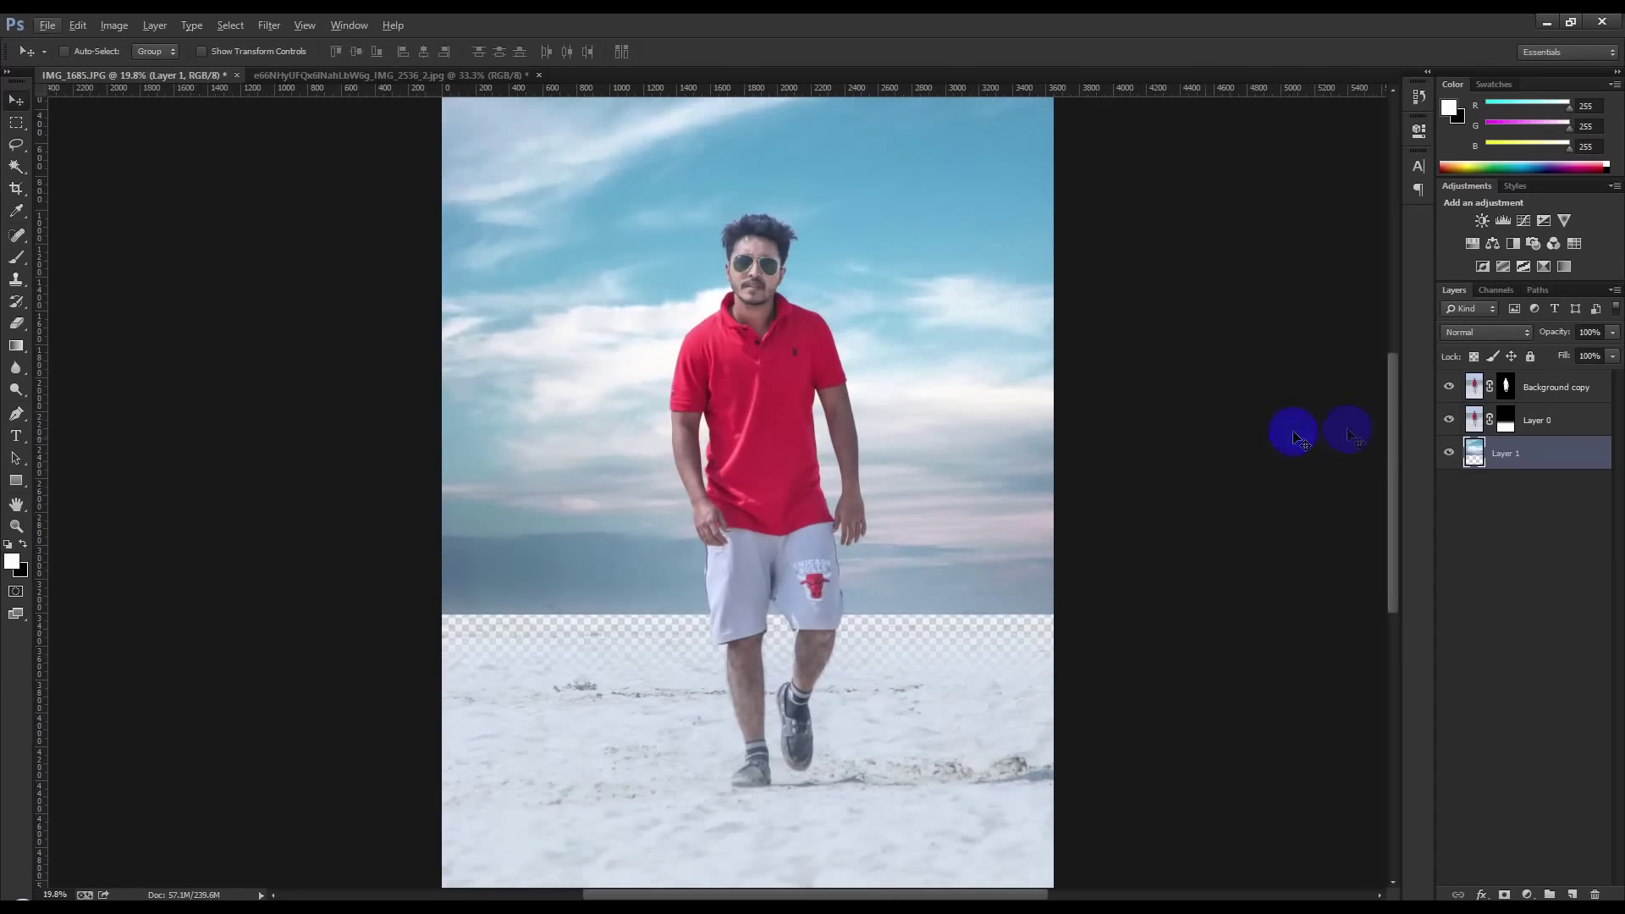
Redraw black vertical gradients on Layer 0's mask so the sky fades into the sand at the horizon
{"action": "left_click", "coordinate": [1499, 421]}
{"action": "left_click", "coordinate": [17, 346]}
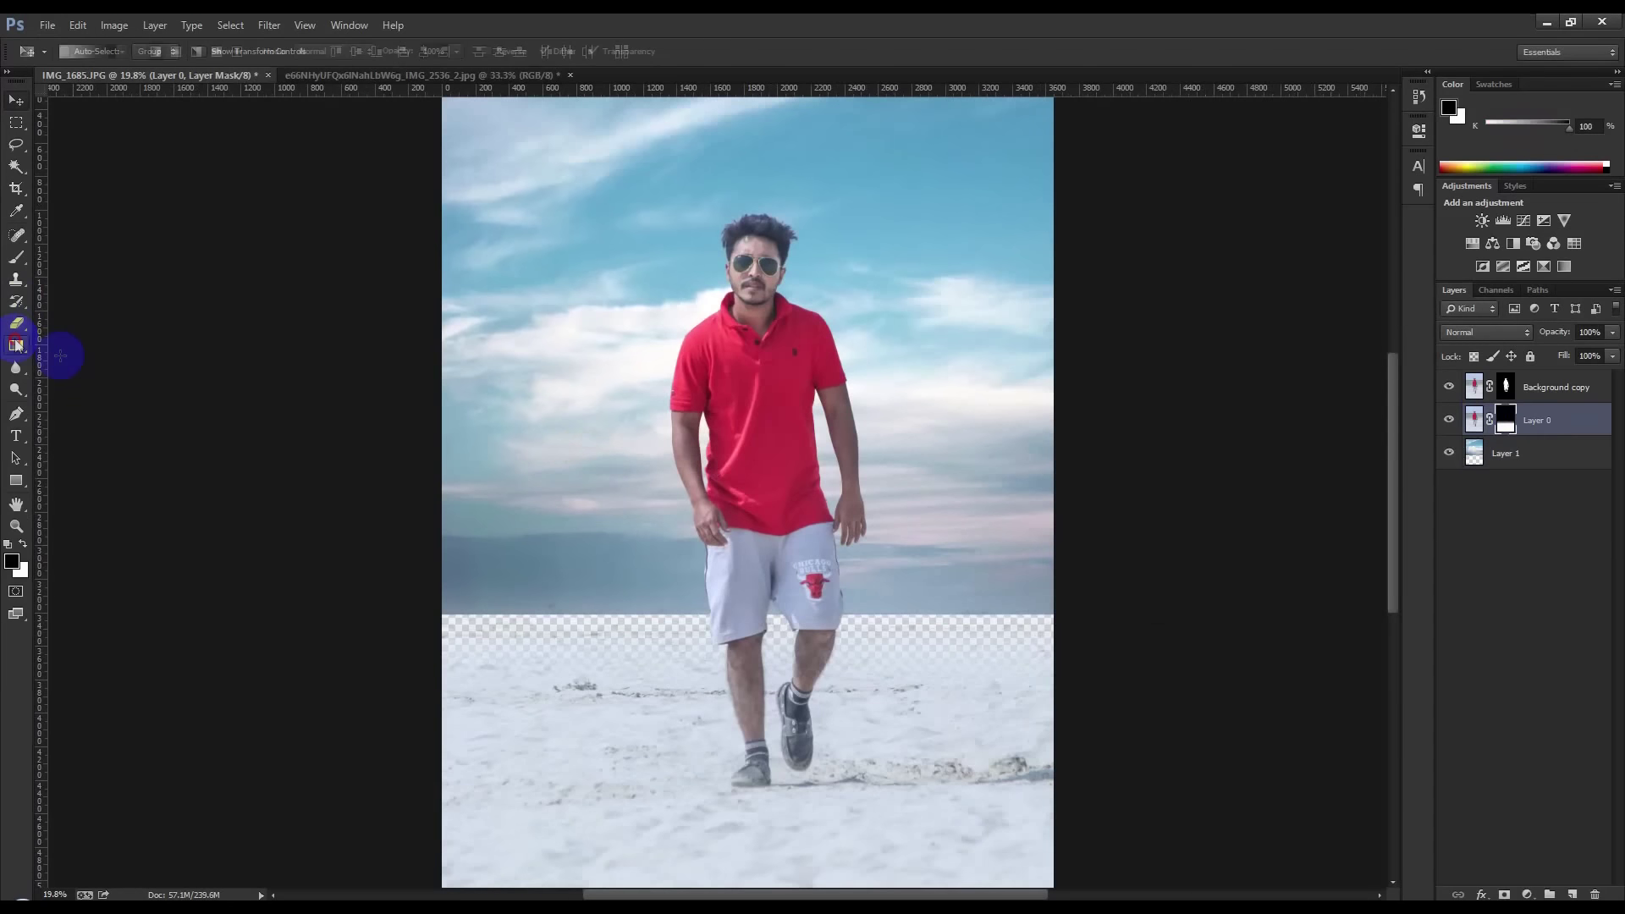
{"action": "left_click_drag", "start_coordinate": [658, 631], "coordinate": [643, 536]}
{"action": "mouse_move", "coordinate": [646, 638]}
{"action": "left_mouse_down"}
{"action": "mouse_move", "coordinate": [657, 562]}
{"action": "mouse_move", "coordinate": [650, 621]}
{"action": "left_mouse_up"}
{"action": "left_click_drag", "start_coordinate": [657, 494], "coordinate": [663, 610]}
{"action": "mouse_move", "coordinate": [660, 563]}
{"action": "left_mouse_down"}
{"action": "mouse_move", "coordinate": [653, 657]}
{"action": "mouse_move", "coordinate": [664, 613]}
{"action": "left_mouse_up"}
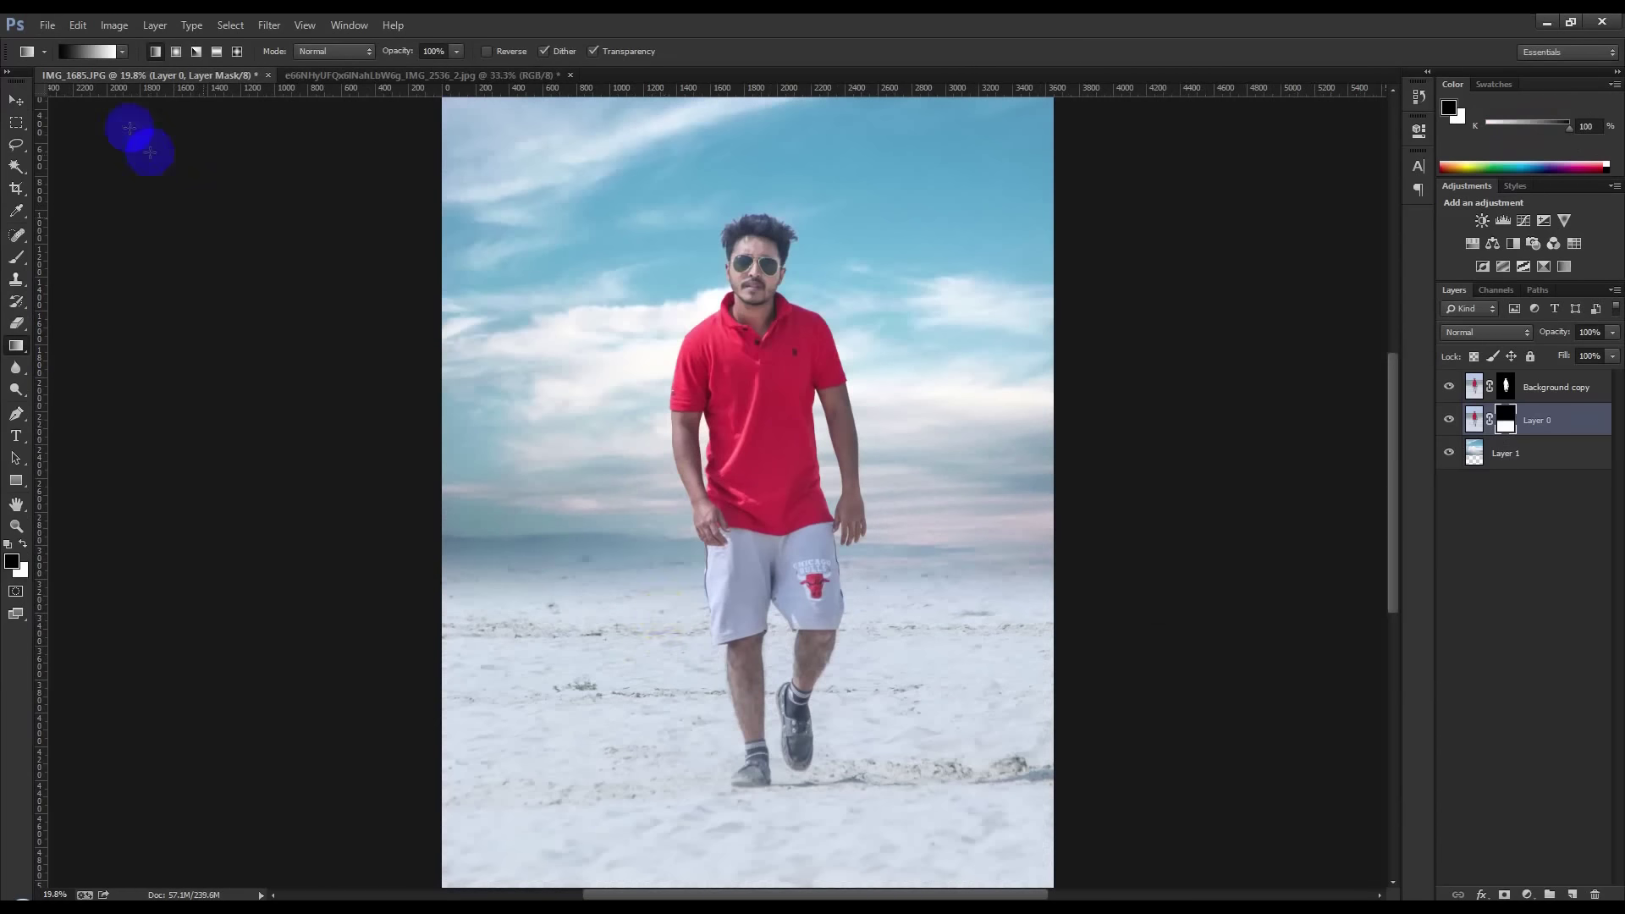
{"action": "left_click", "coordinate": [16, 100]}
{"action": "scroll", "coordinate": [731, 489], "scroll_direction": "down", "scroll_amount": 3}
{"action": "scroll", "coordinate": [734, 494], "scroll_direction": "up", "scroll_amount": 1}
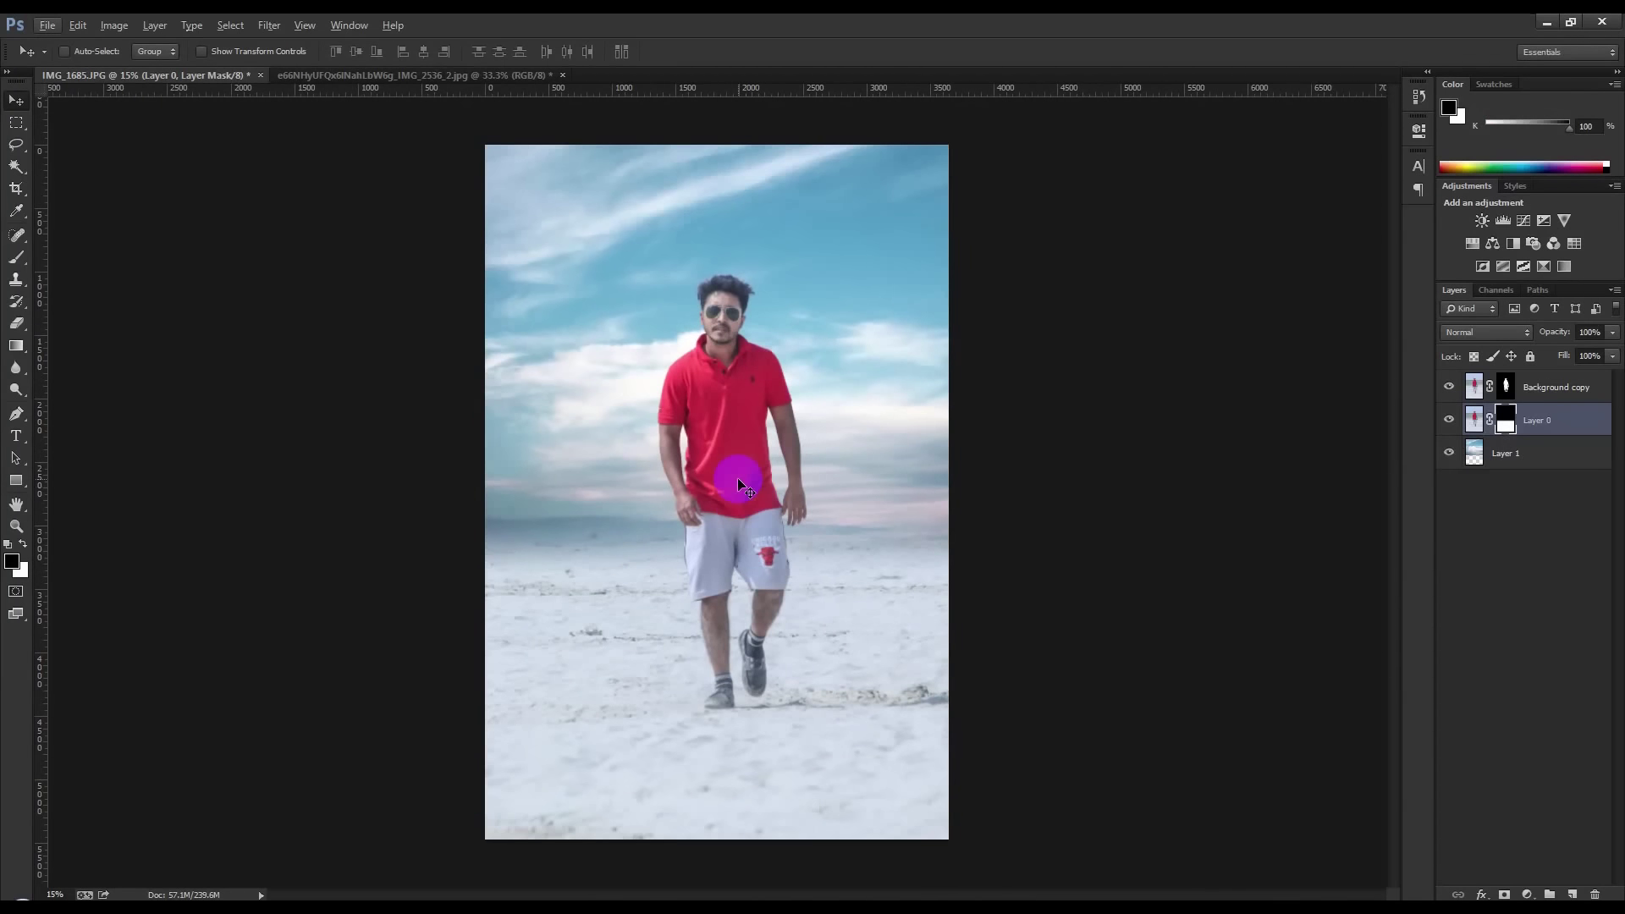
Rotate the image about 1.5° and crop tighter around the man on the beach
{"action": "left_click", "coordinate": [14, 194]}
{"action": "left_click_drag", "start_coordinate": [994, 359], "coordinate": [1017, 379]}
{"action": "left_click_drag", "start_coordinate": [941, 834], "coordinate": [938, 826]}
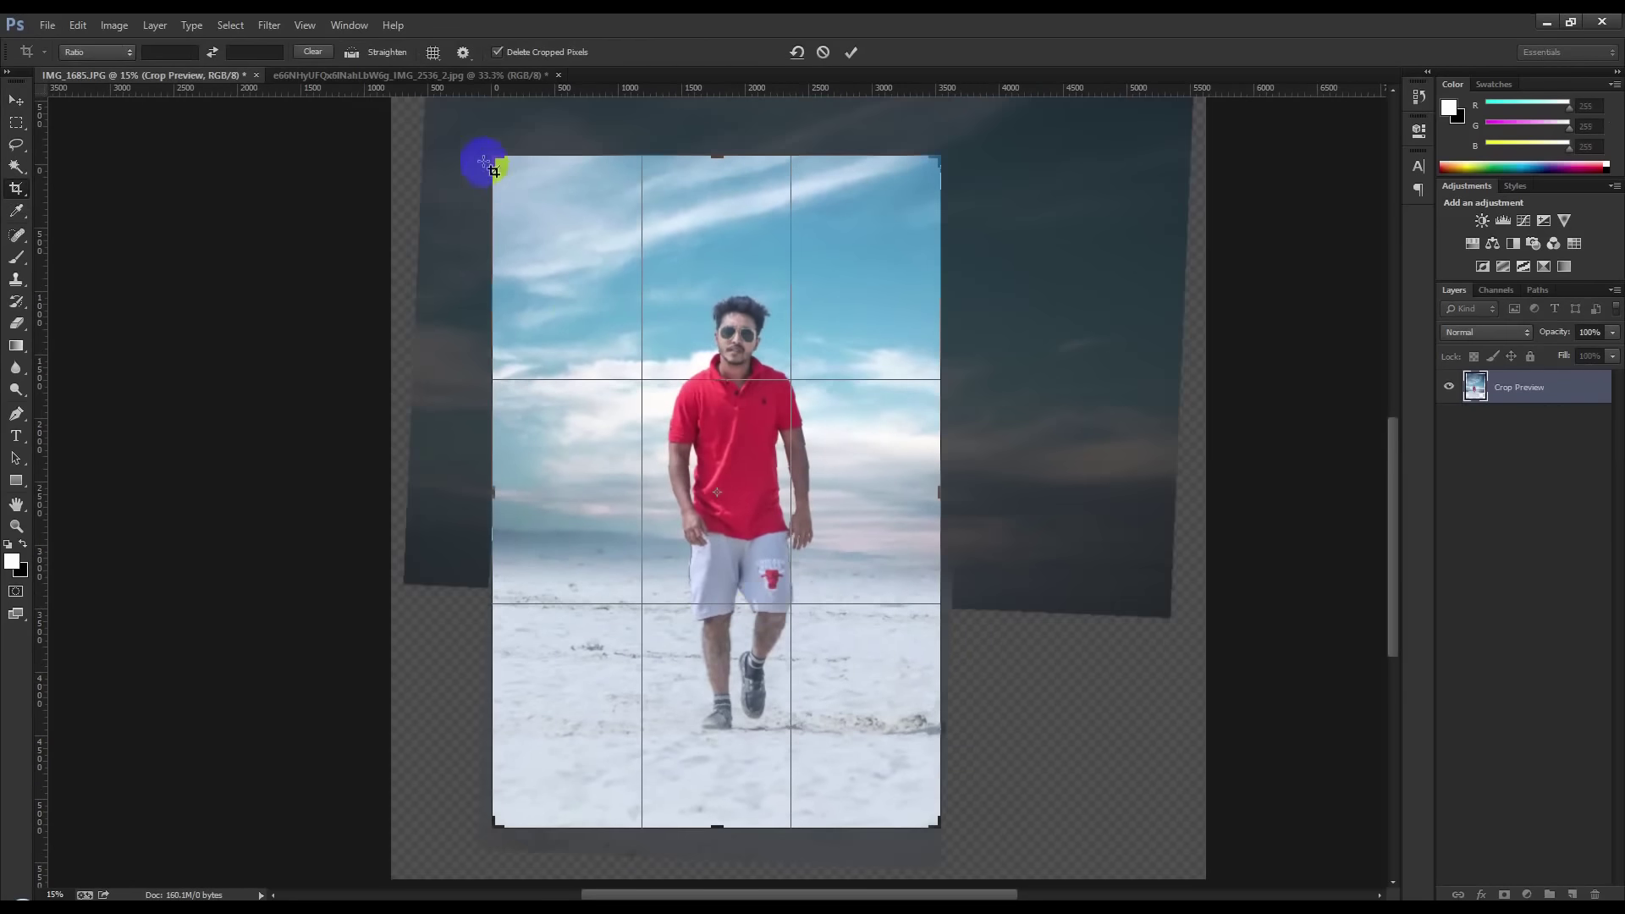
{"action": "left_click_drag", "start_coordinate": [496, 160], "coordinate": [517, 163]}
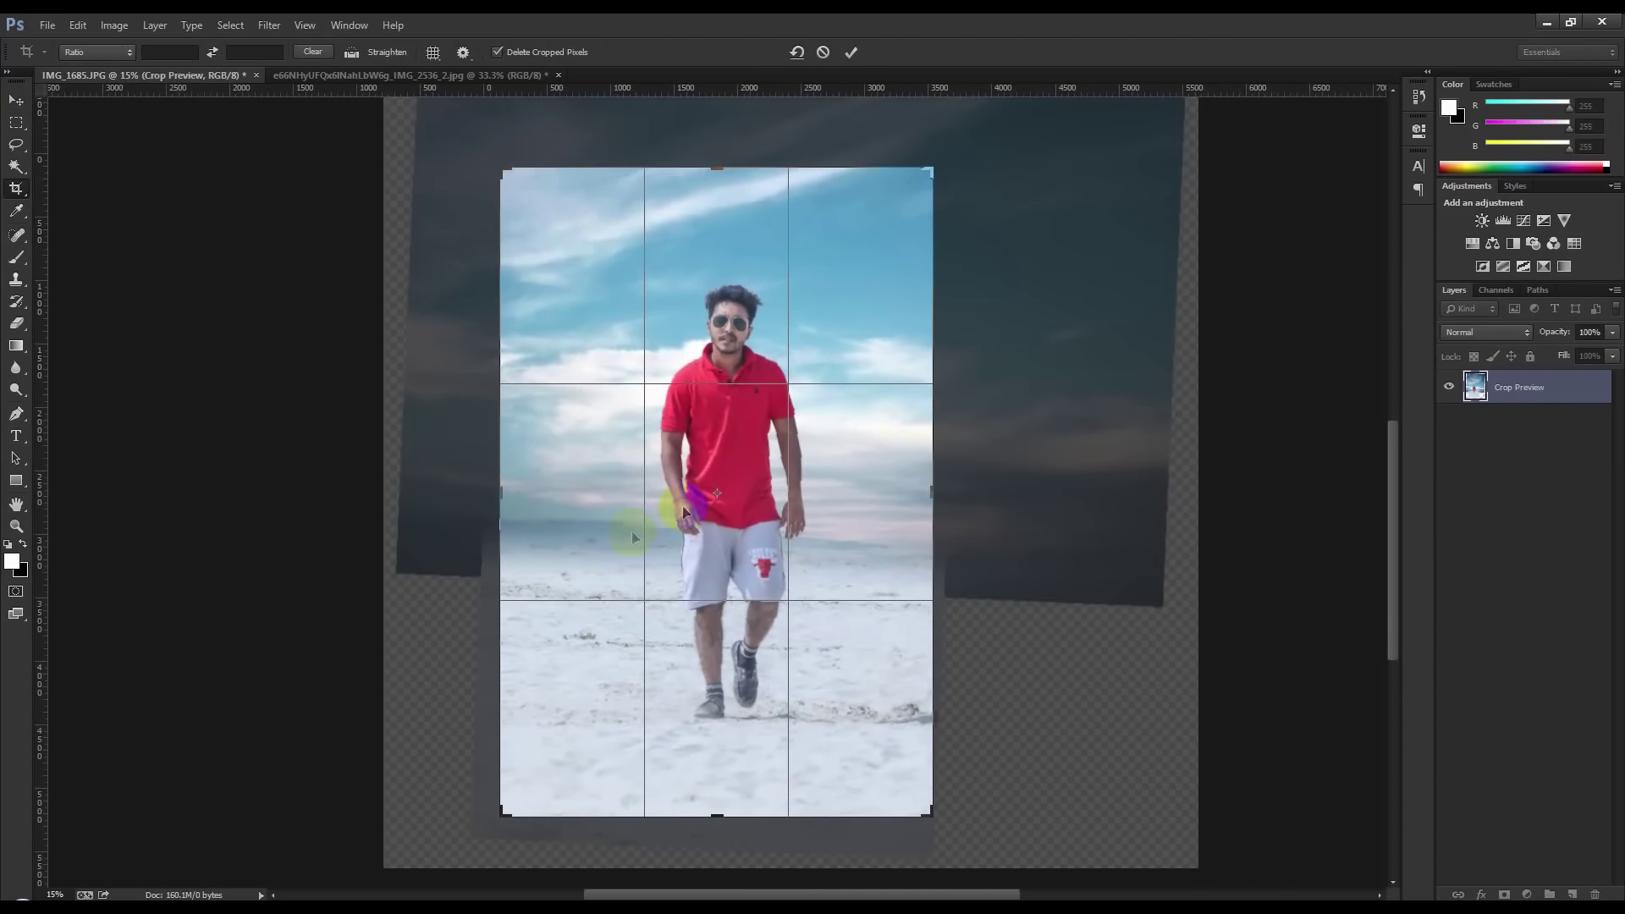
{"action": "left_click_drag", "start_coordinate": [505, 815], "coordinate": [522, 809]}
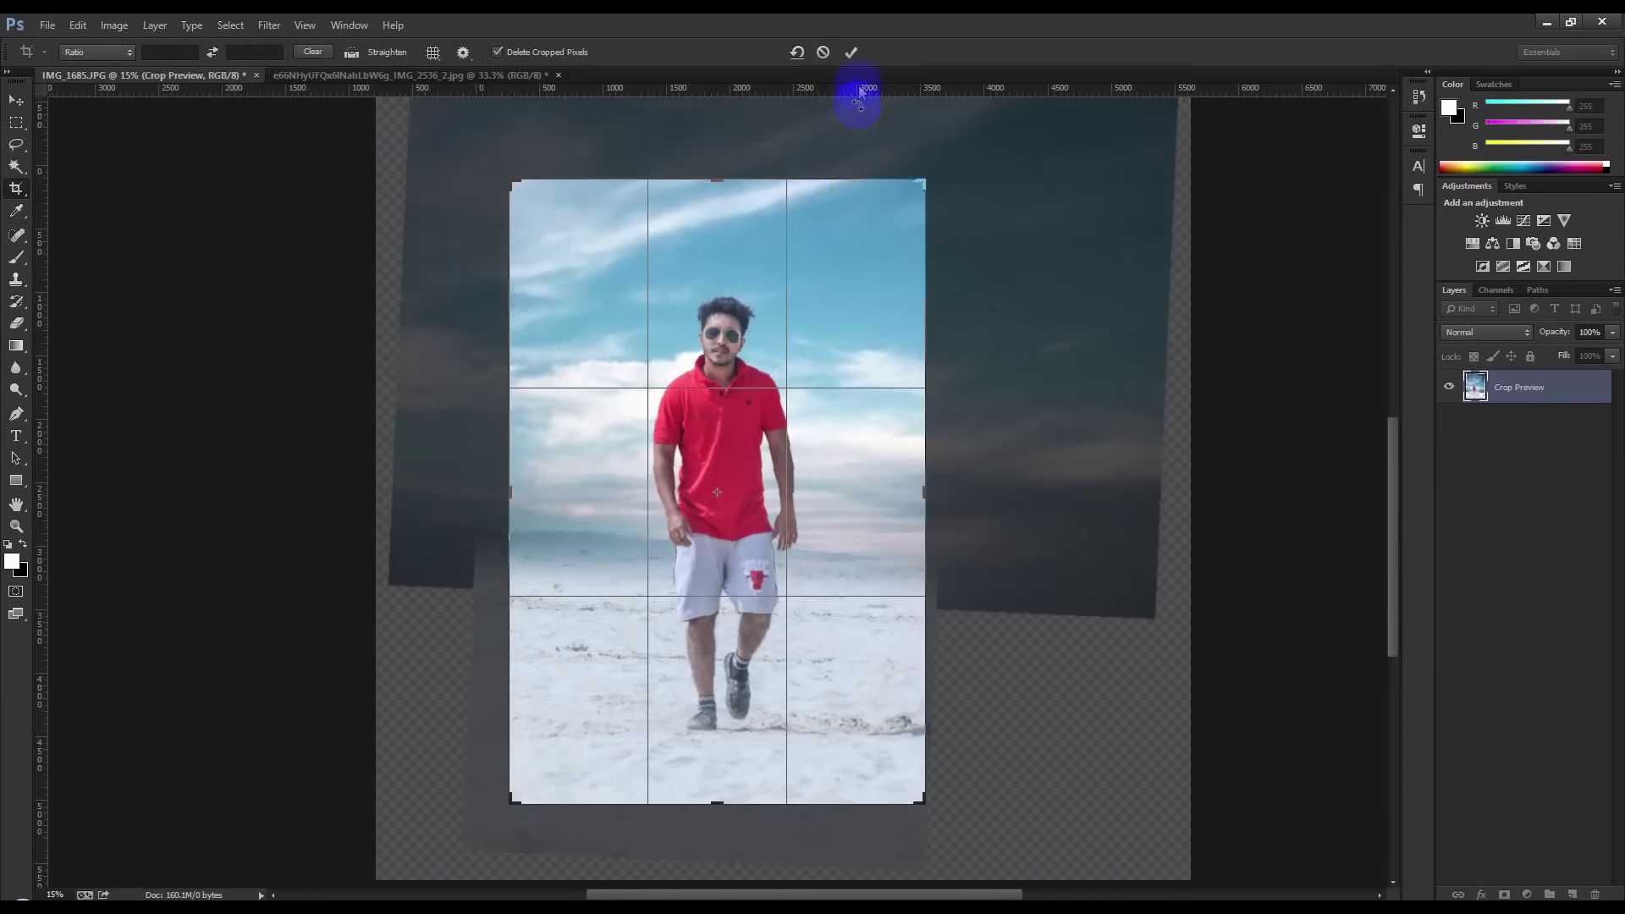
{"action": "left_click", "coordinate": [853, 53]}
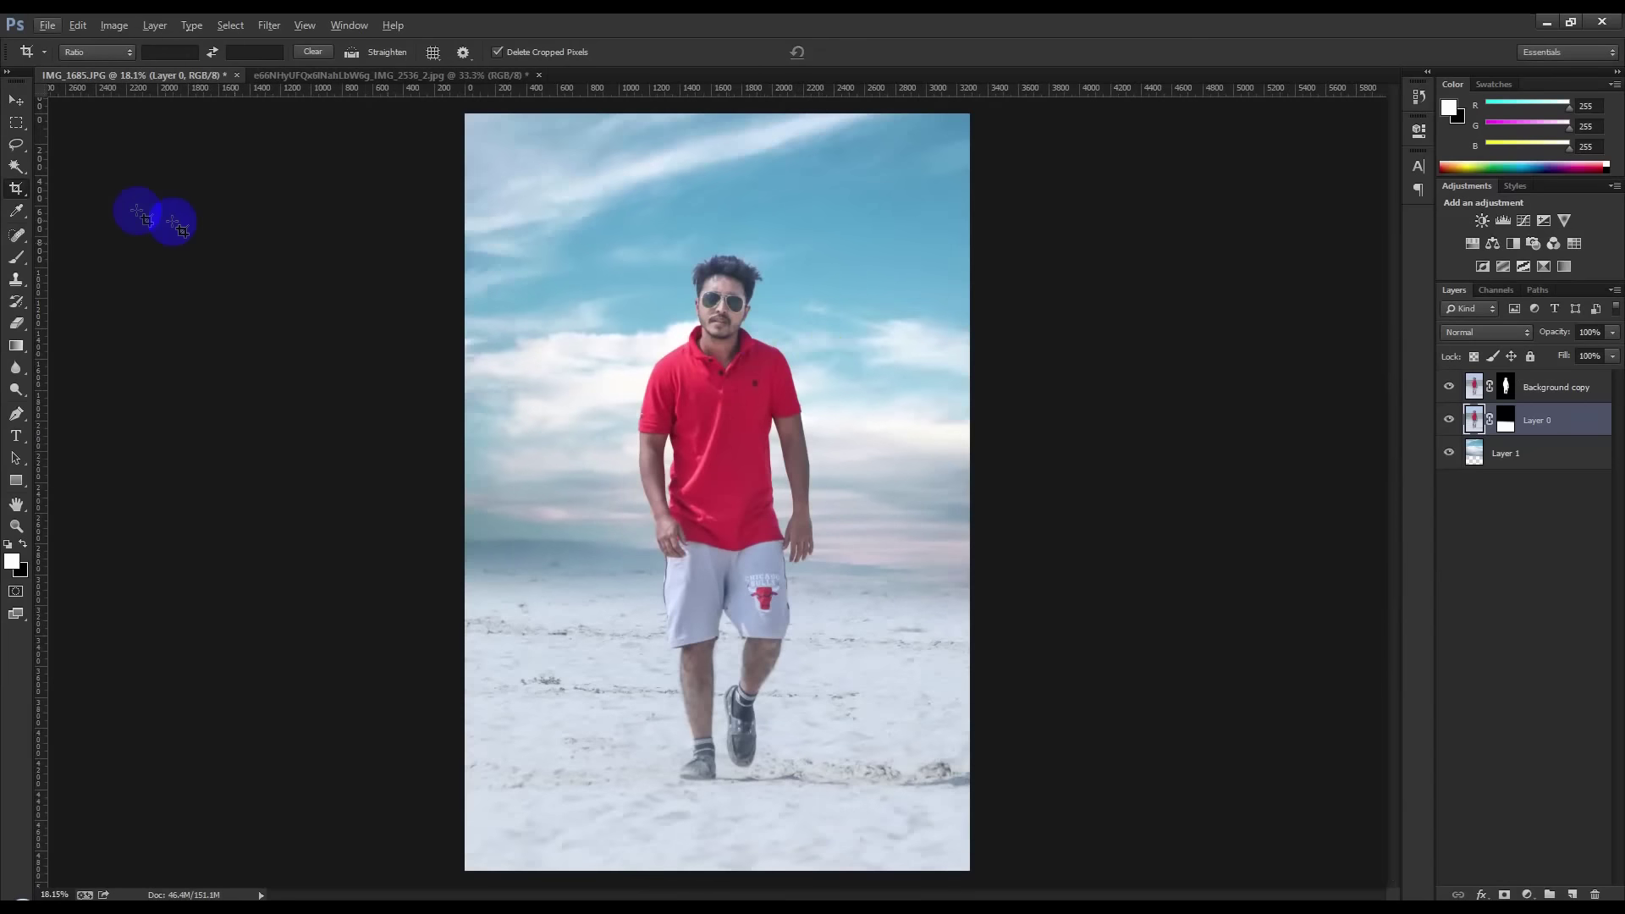
Select Layer 1, the sky layer, with the Move tool active
{"action": "left_click", "coordinate": [16, 100]}
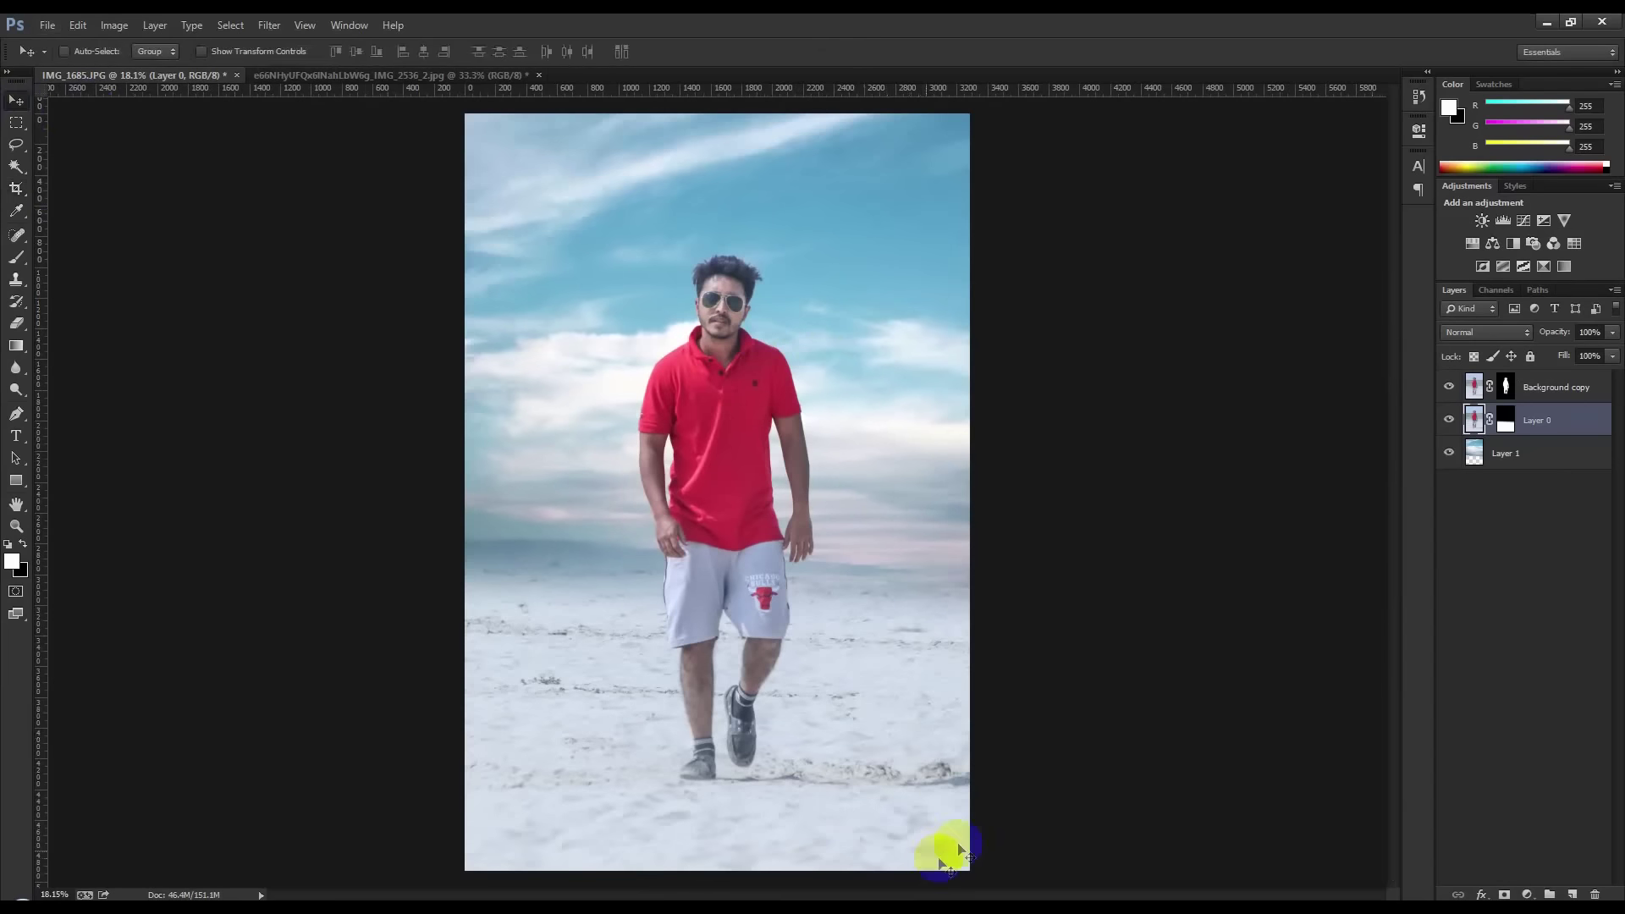
{"action": "left_click", "coordinate": [1566, 450]}
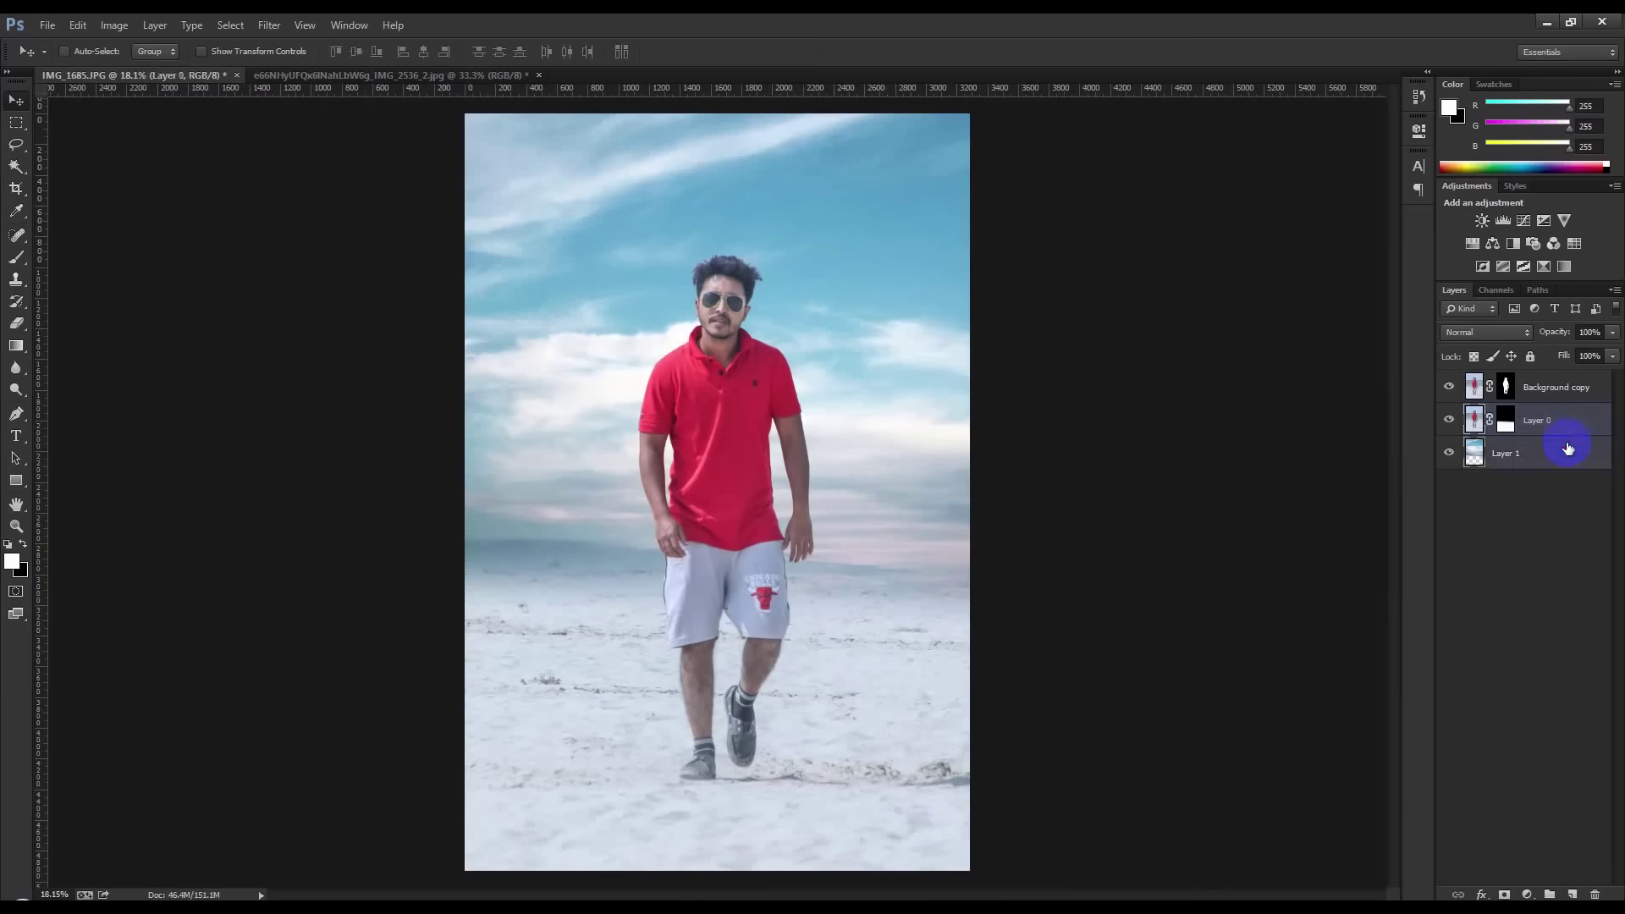
{"action": "left_click", "coordinate": [268, 25]}
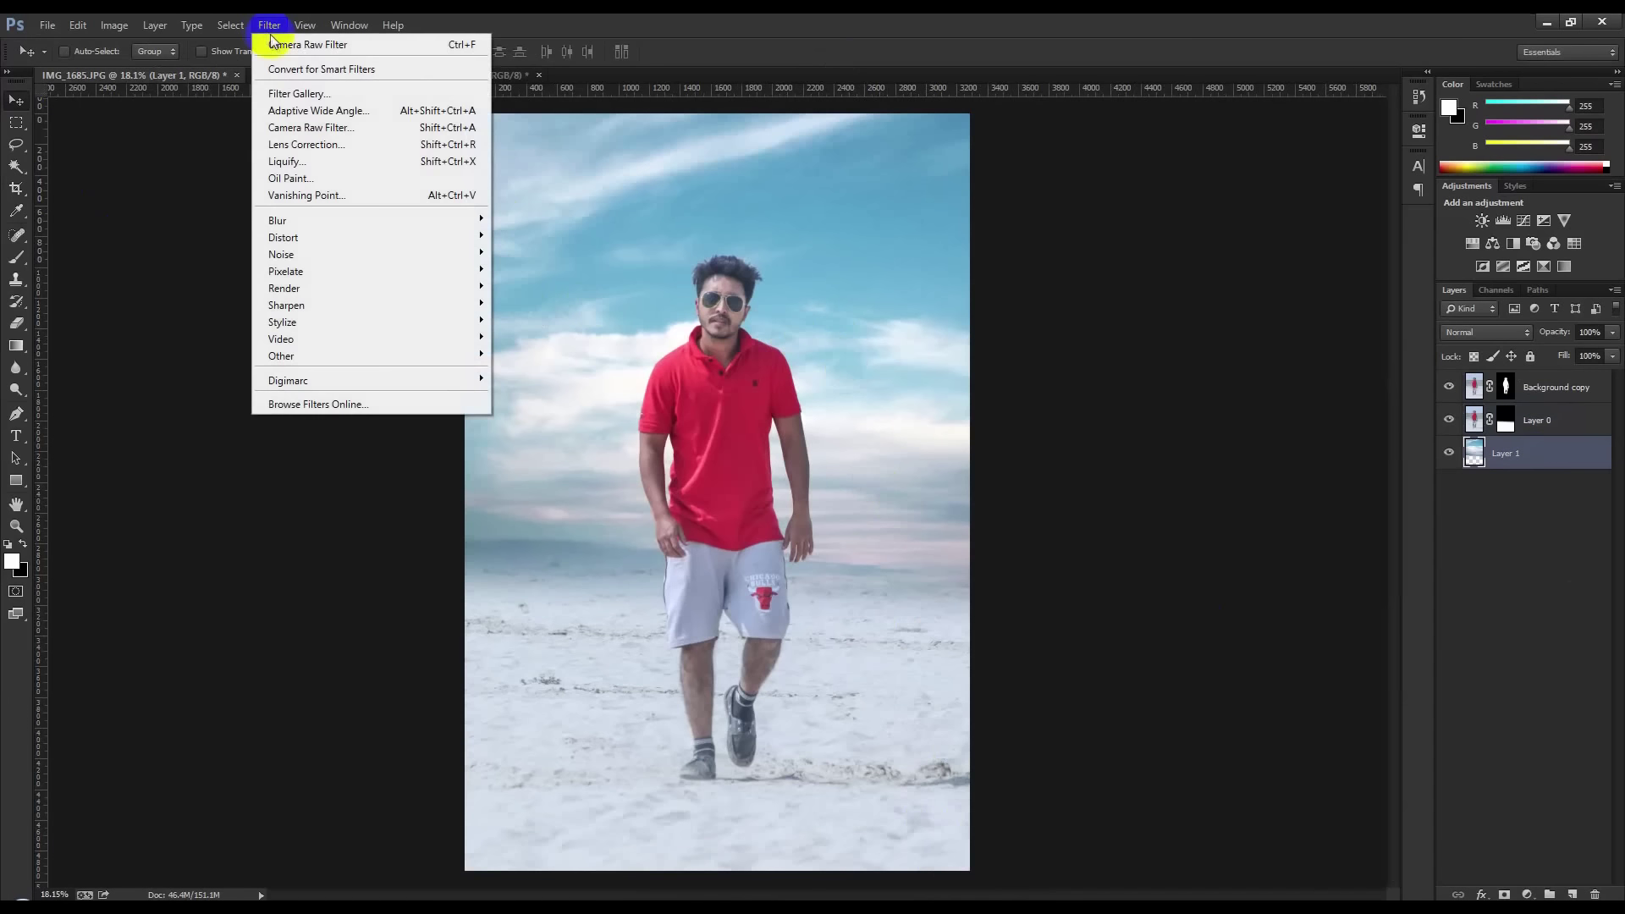
Apply a Camera Raw Filter to the sky layer with Shadows +100 and Highlights -100
{"action": "left_click", "coordinate": [288, 129]}
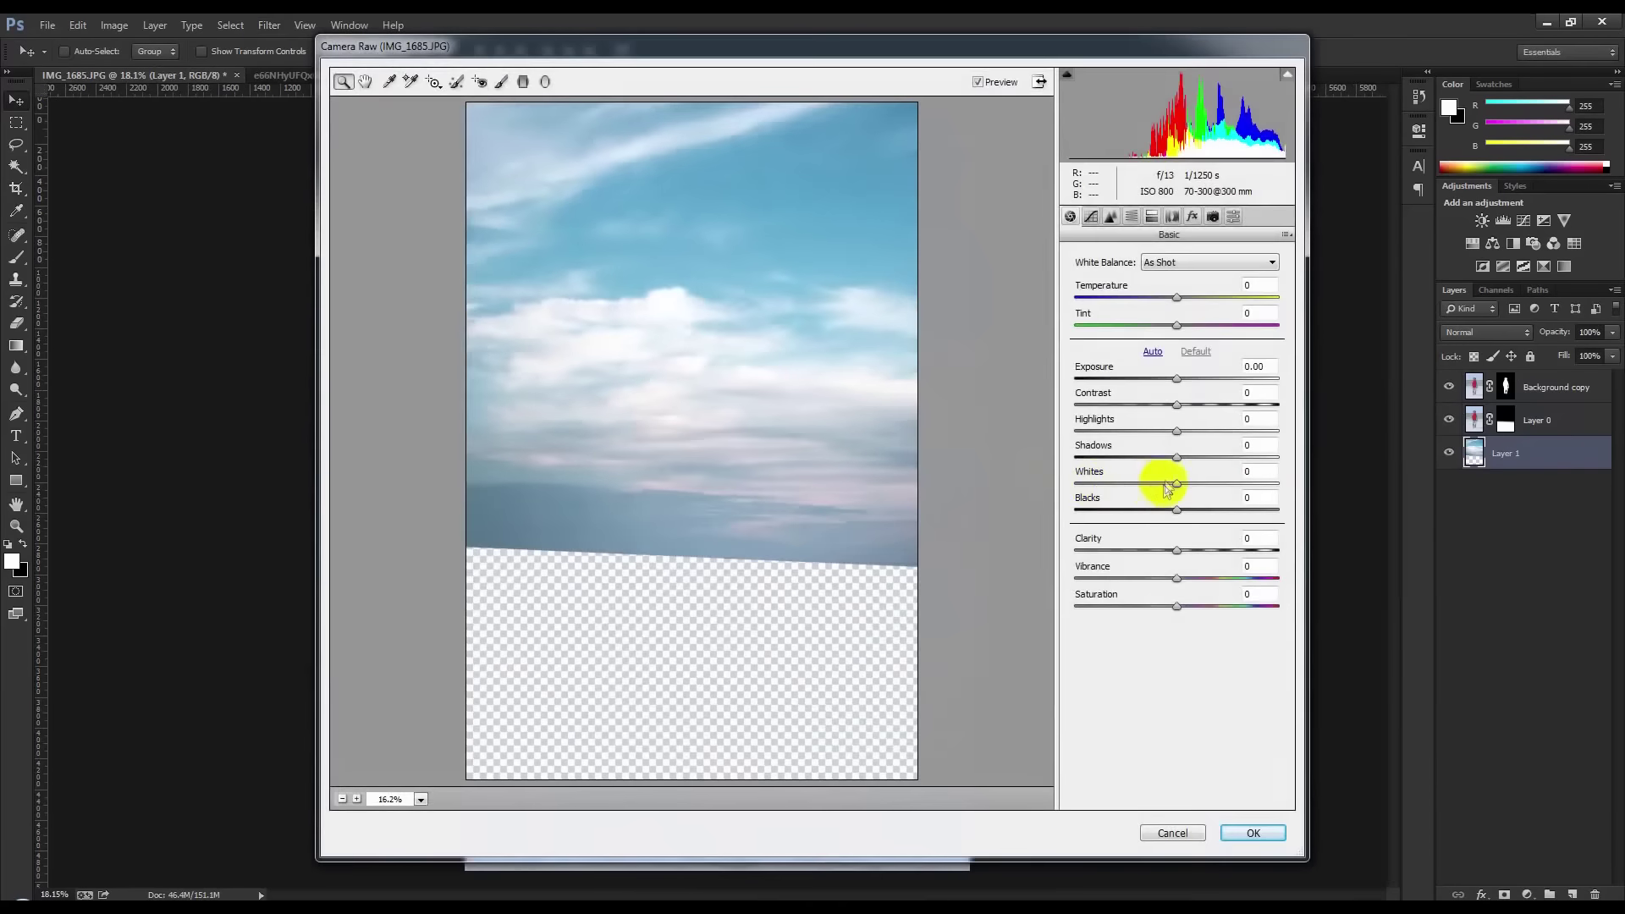
{"action": "left_click_drag", "start_coordinate": [1176, 458], "coordinate": [1283, 457]}
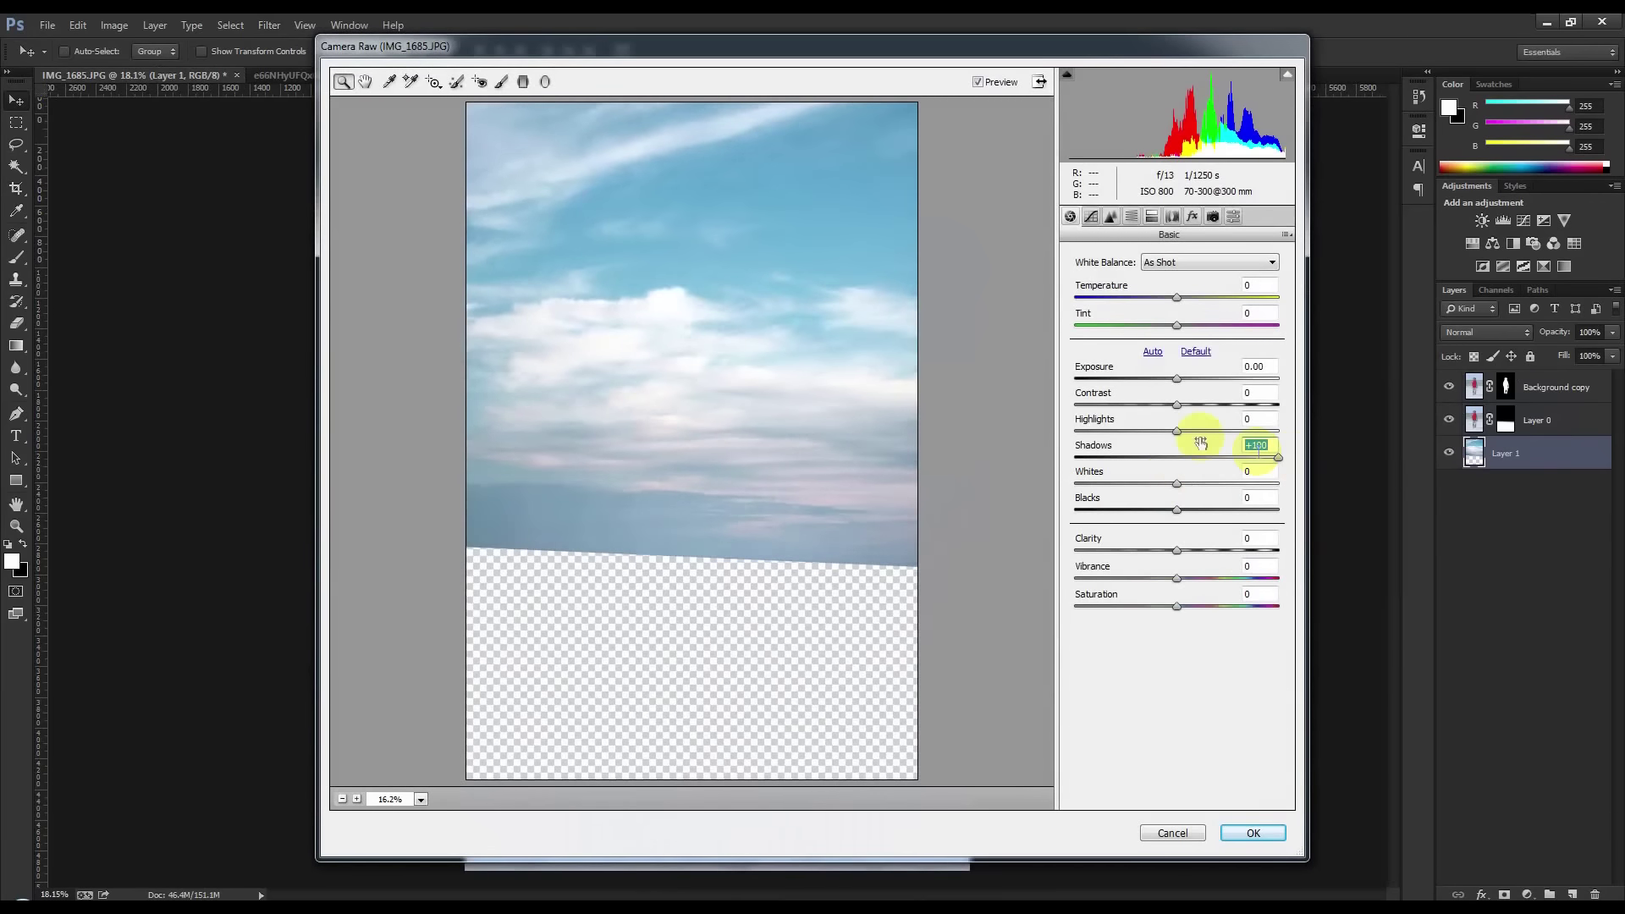
{"action": "left_click_drag", "start_coordinate": [1177, 431], "coordinate": [1063, 434]}
{"action": "left_click", "coordinate": [1253, 833]}
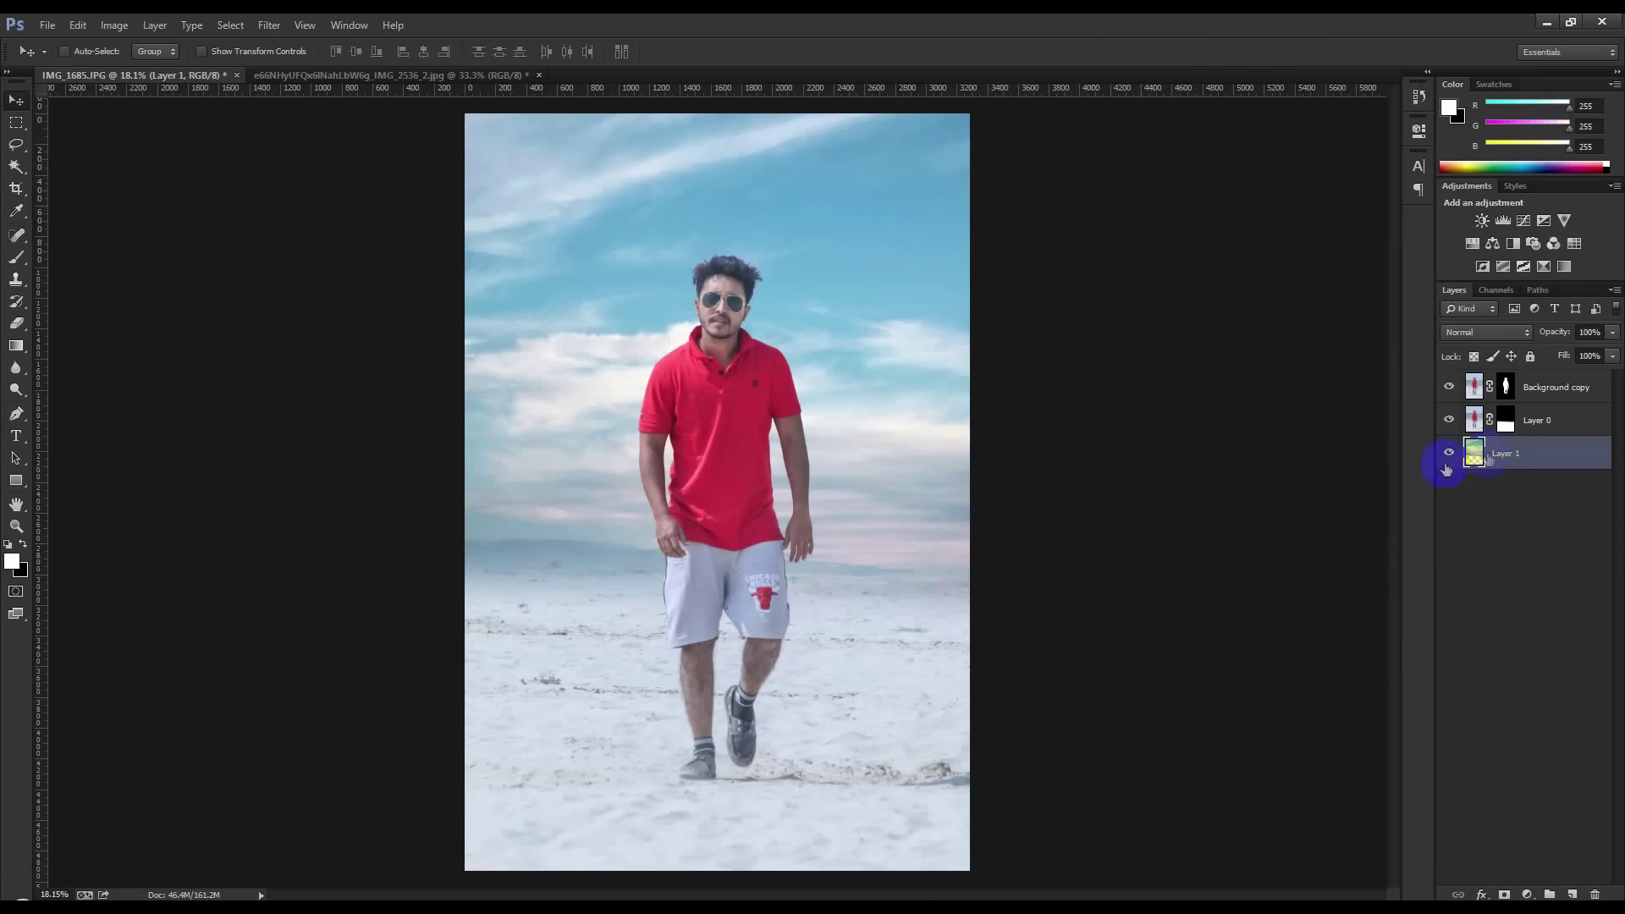
{"action": "left_click", "coordinate": [1531, 420]}
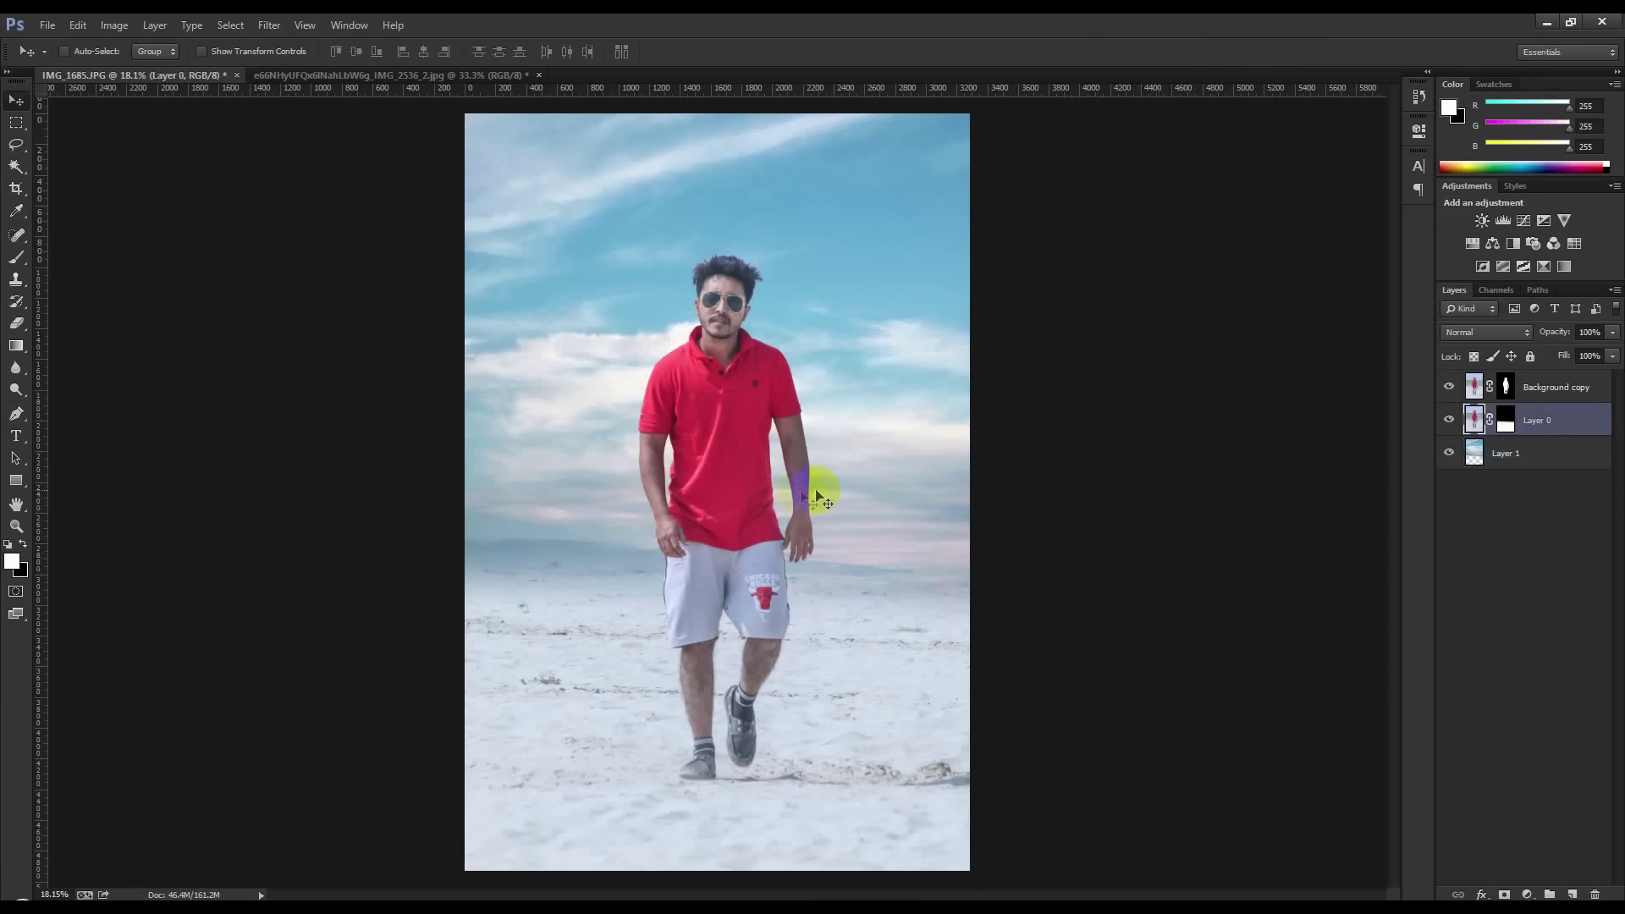
Drag the sunset sky image into the beach photo as a new layer below Layer 0
{"action": "left_click", "coordinate": [1556, 391]}
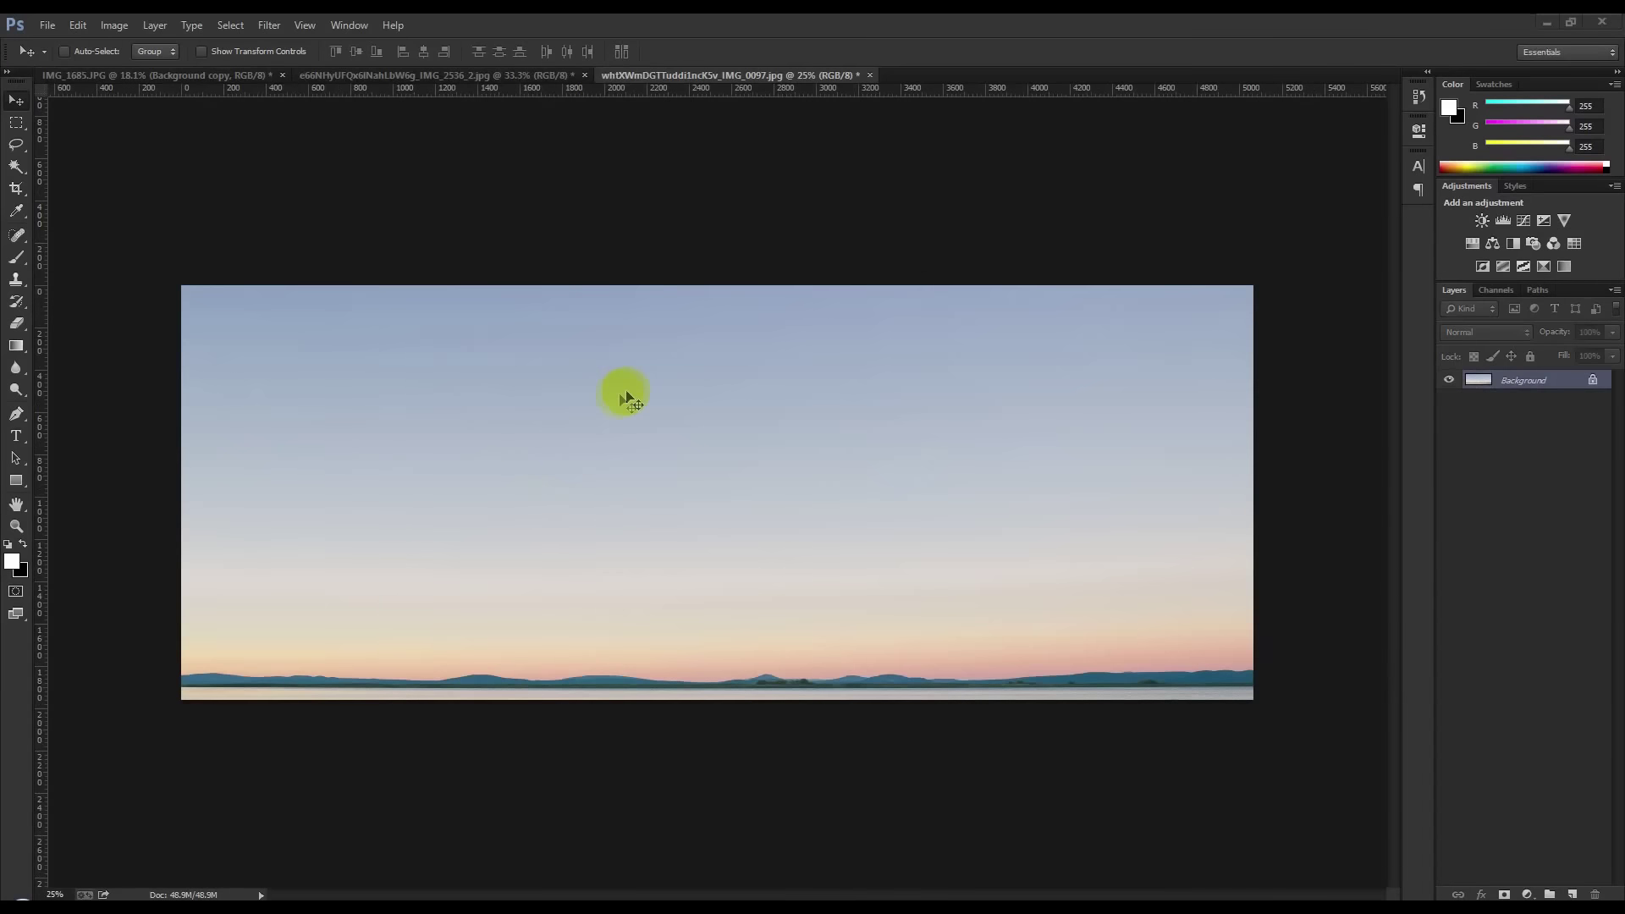
{"action": "left_click_drag", "start_coordinate": [624, 392], "coordinate": [239, 81]}
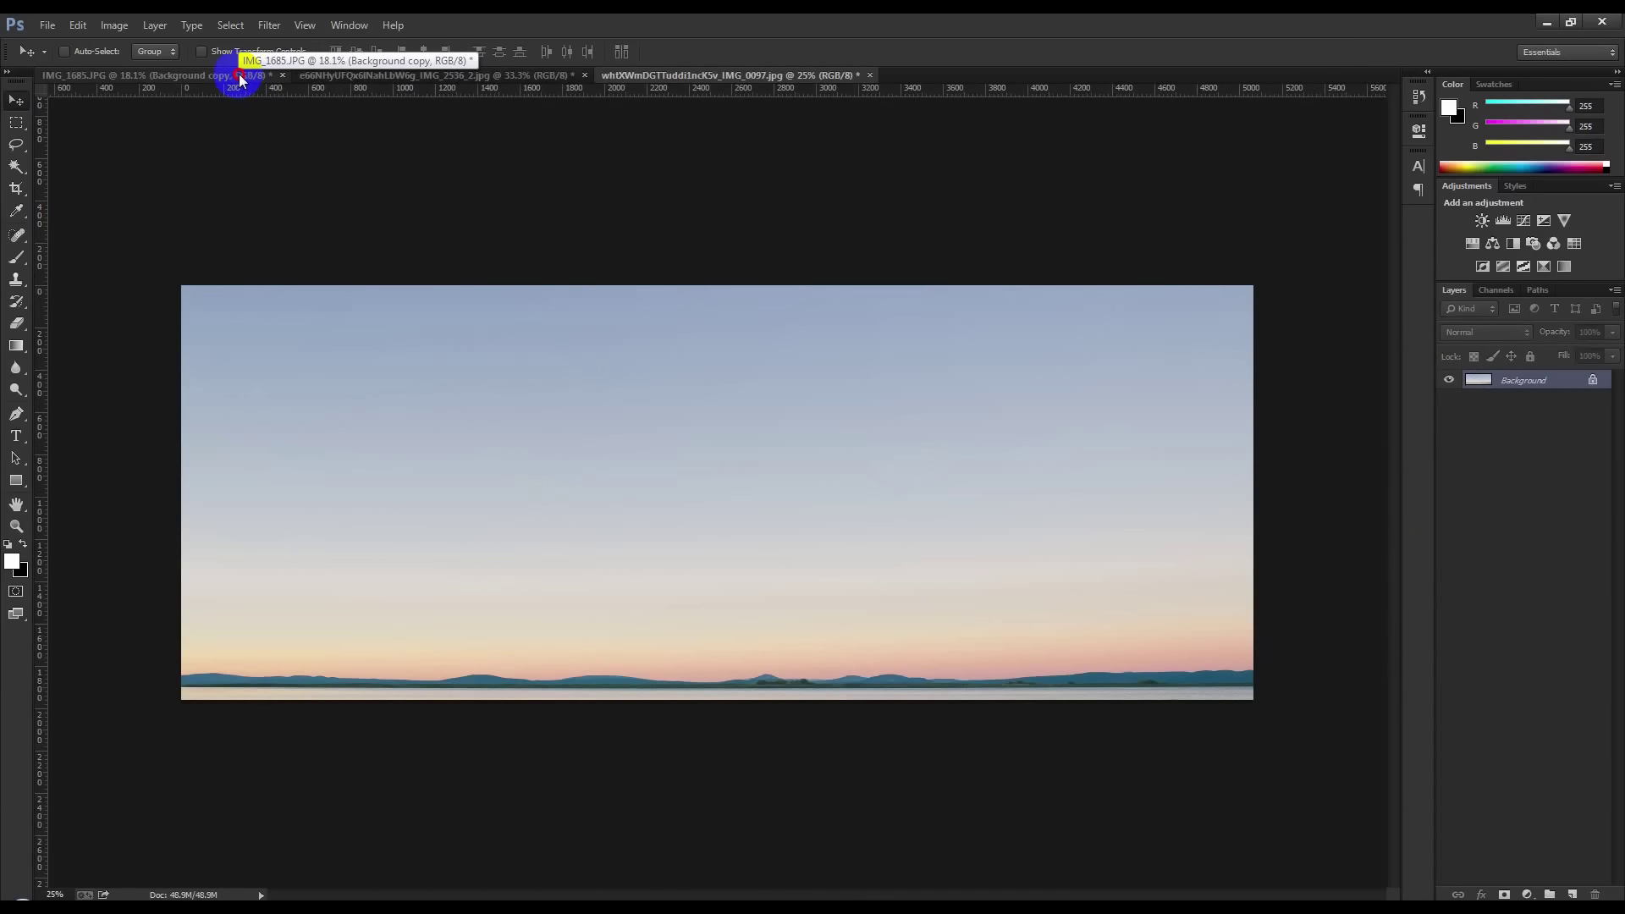
{"action": "left_click_drag", "start_coordinate": [239, 80], "coordinate": [211, 81]}
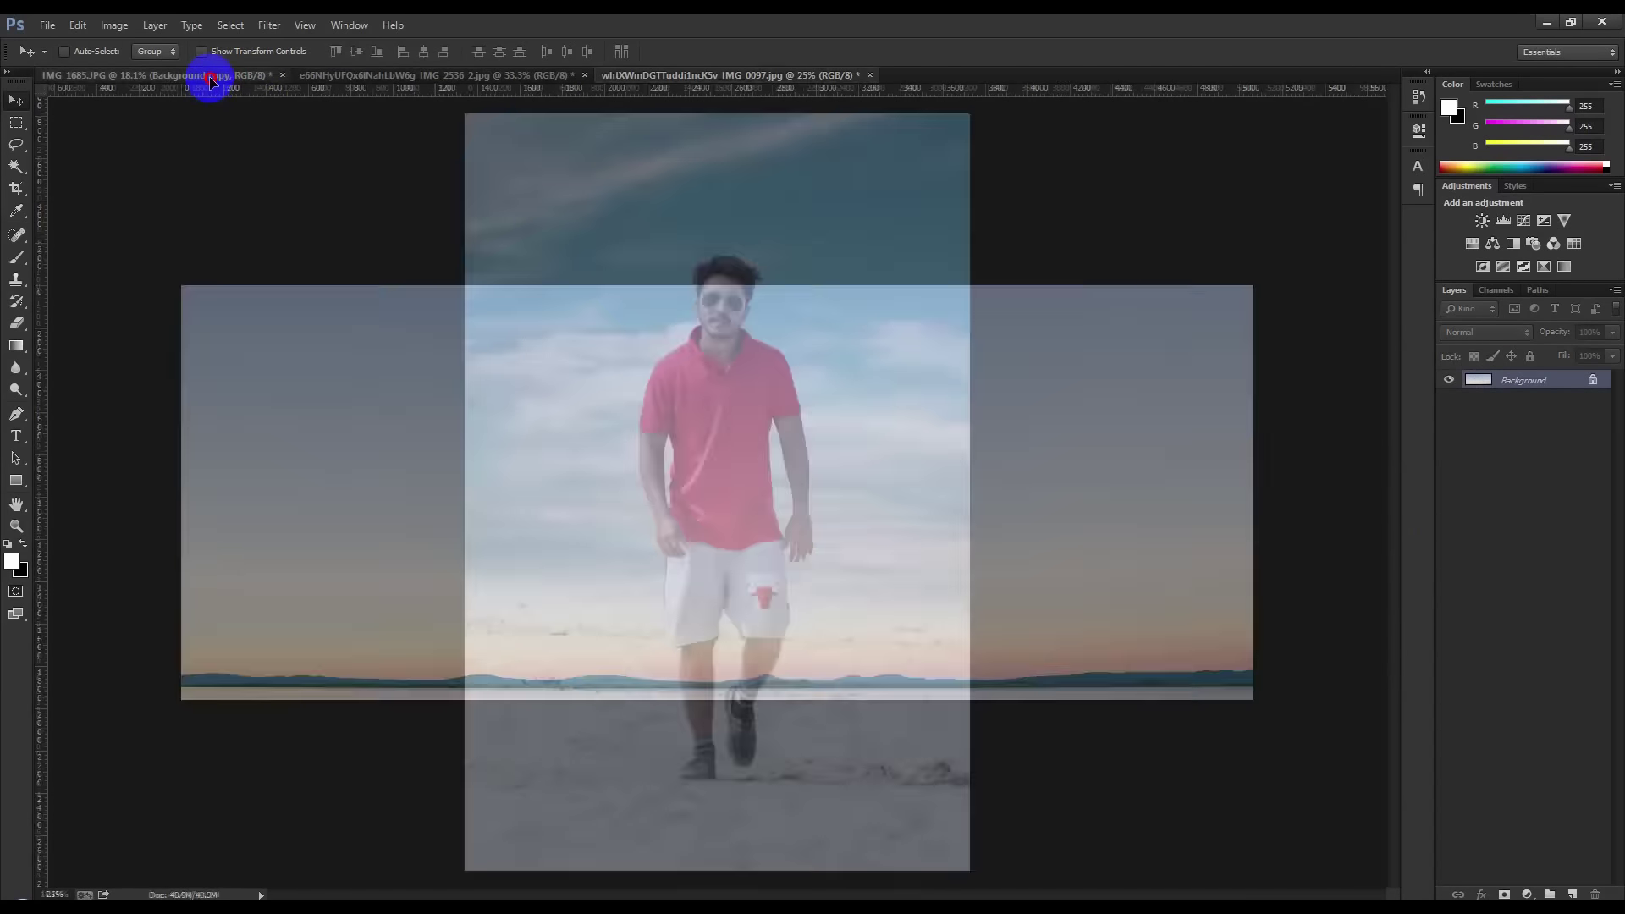
{"action": "left_click_drag", "start_coordinate": [210, 80], "coordinate": [642, 391]}
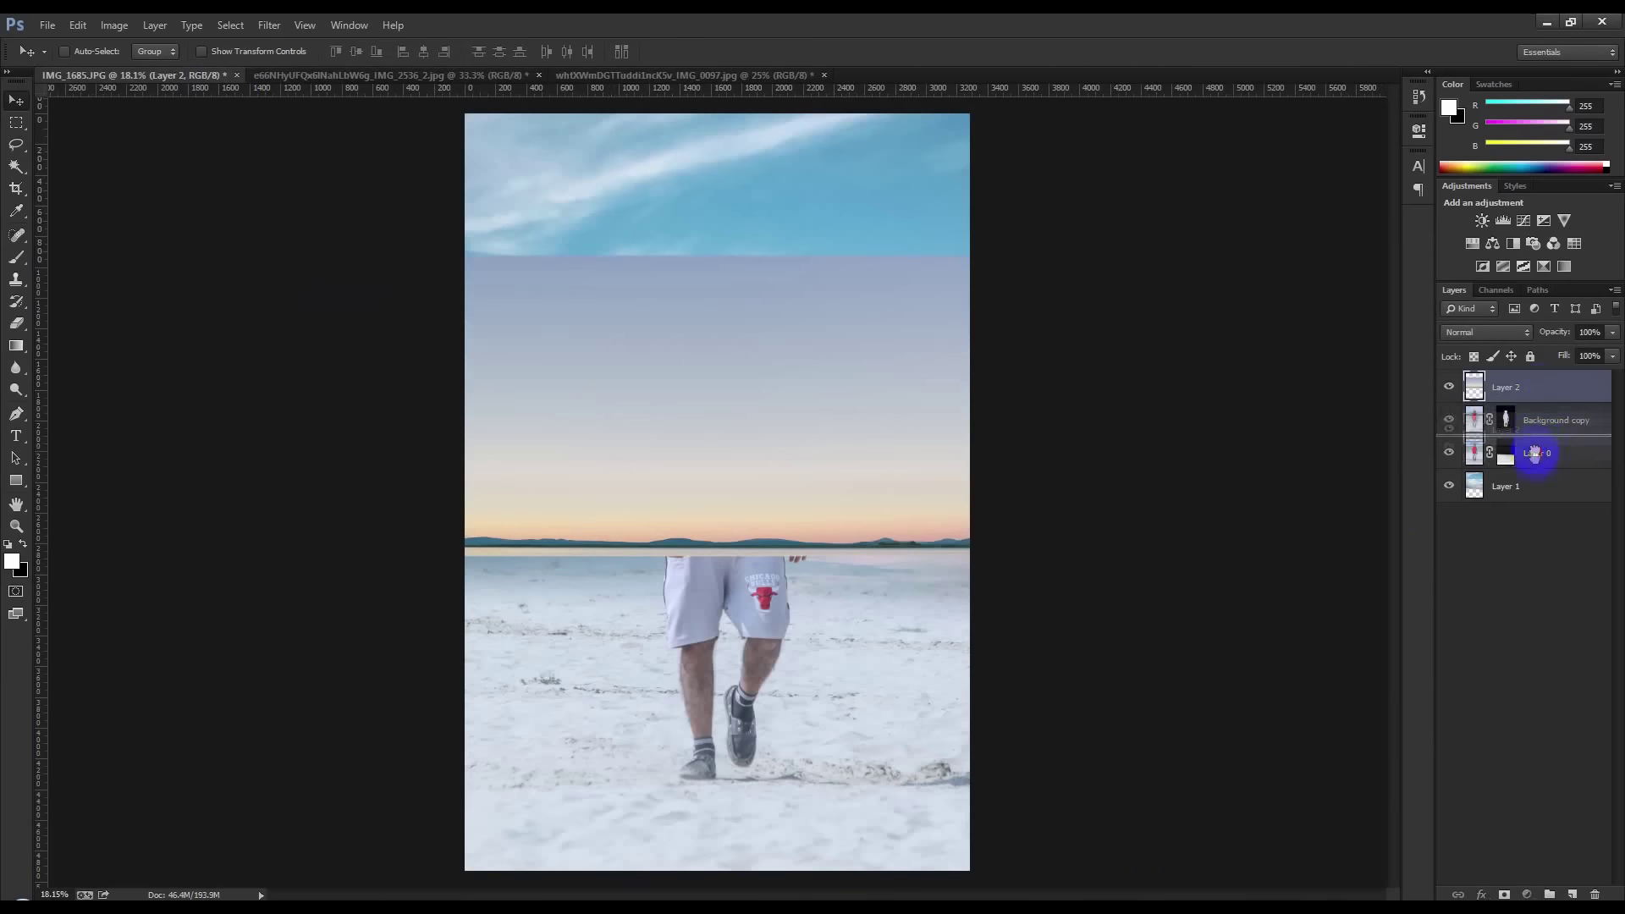
{"action": "left_click_drag", "start_coordinate": [1540, 395], "coordinate": [1532, 454]}
{"action": "mouse_move", "coordinate": [897, 432]}
{"action": "left_mouse_down"}
{"action": "mouse_move", "coordinate": [906, 385]}
{"action": "mouse_move", "coordinate": [899, 438]}
{"action": "left_mouse_up"}
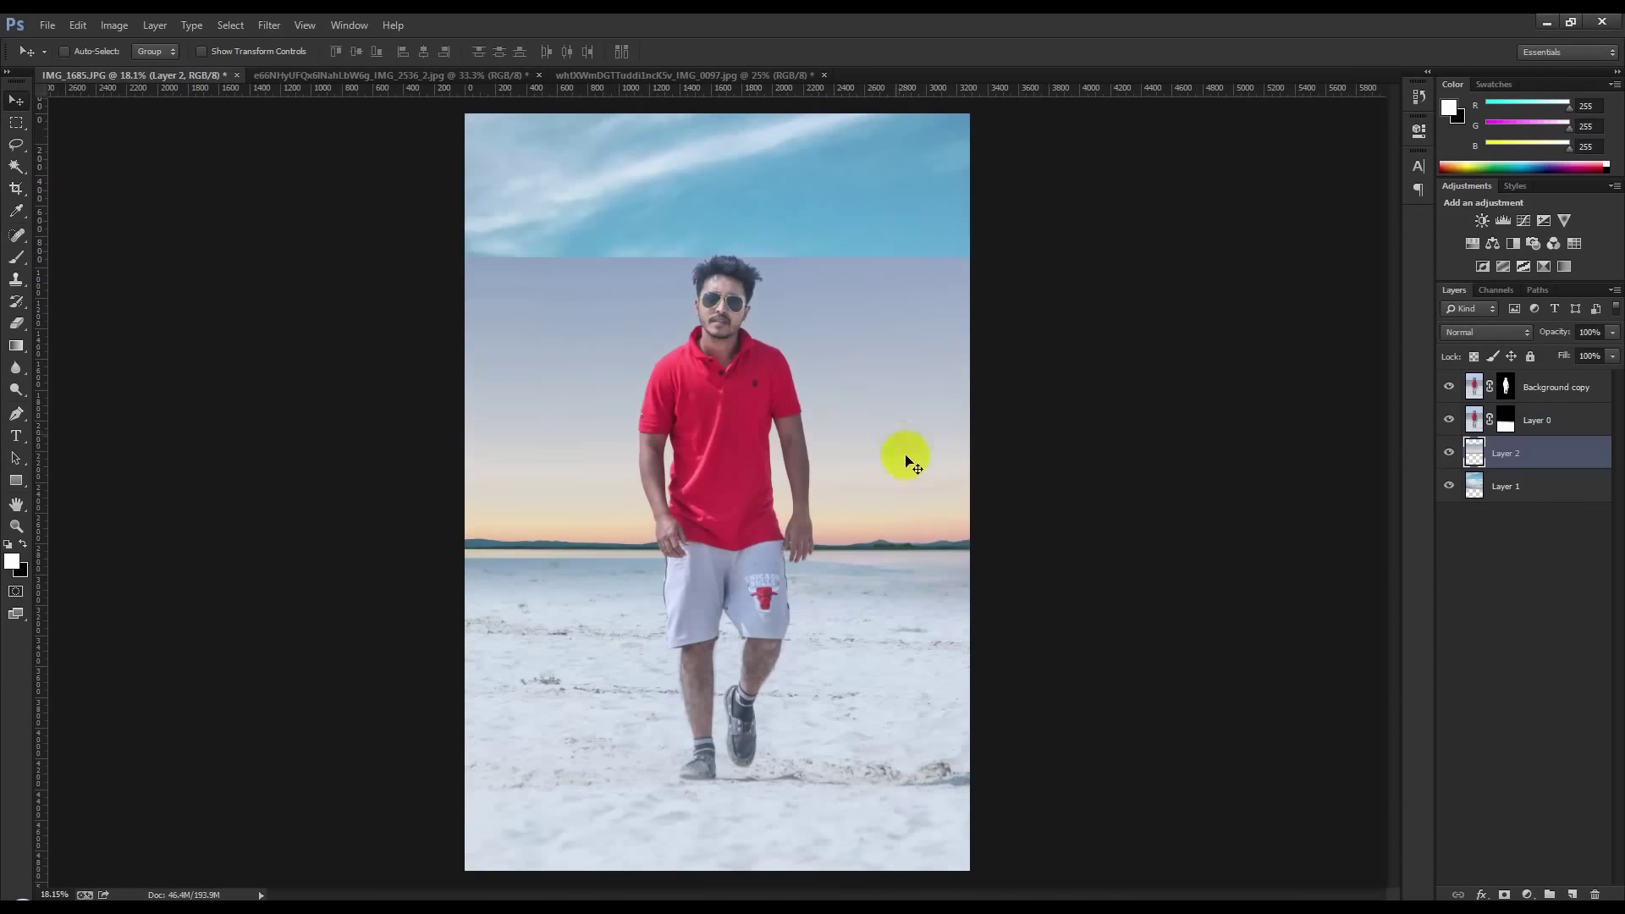
Set the sky layer to Darken blend mode and shift it lower toward the horizon
{"action": "left_click", "coordinate": [1487, 332]}
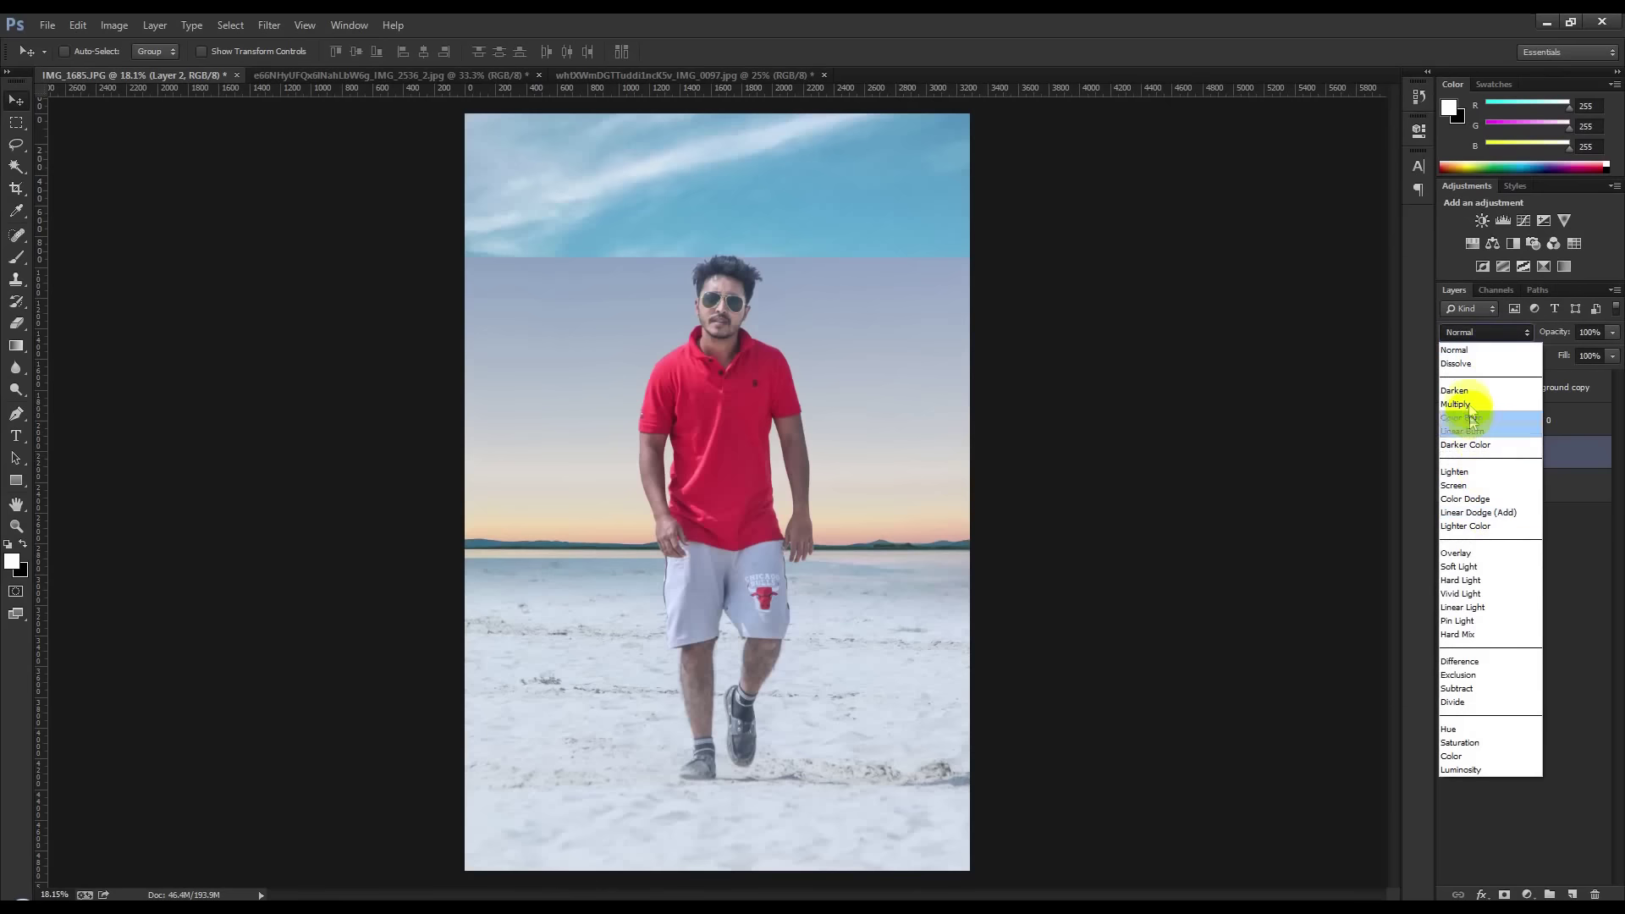
{"action": "left_click", "coordinate": [1461, 391]}
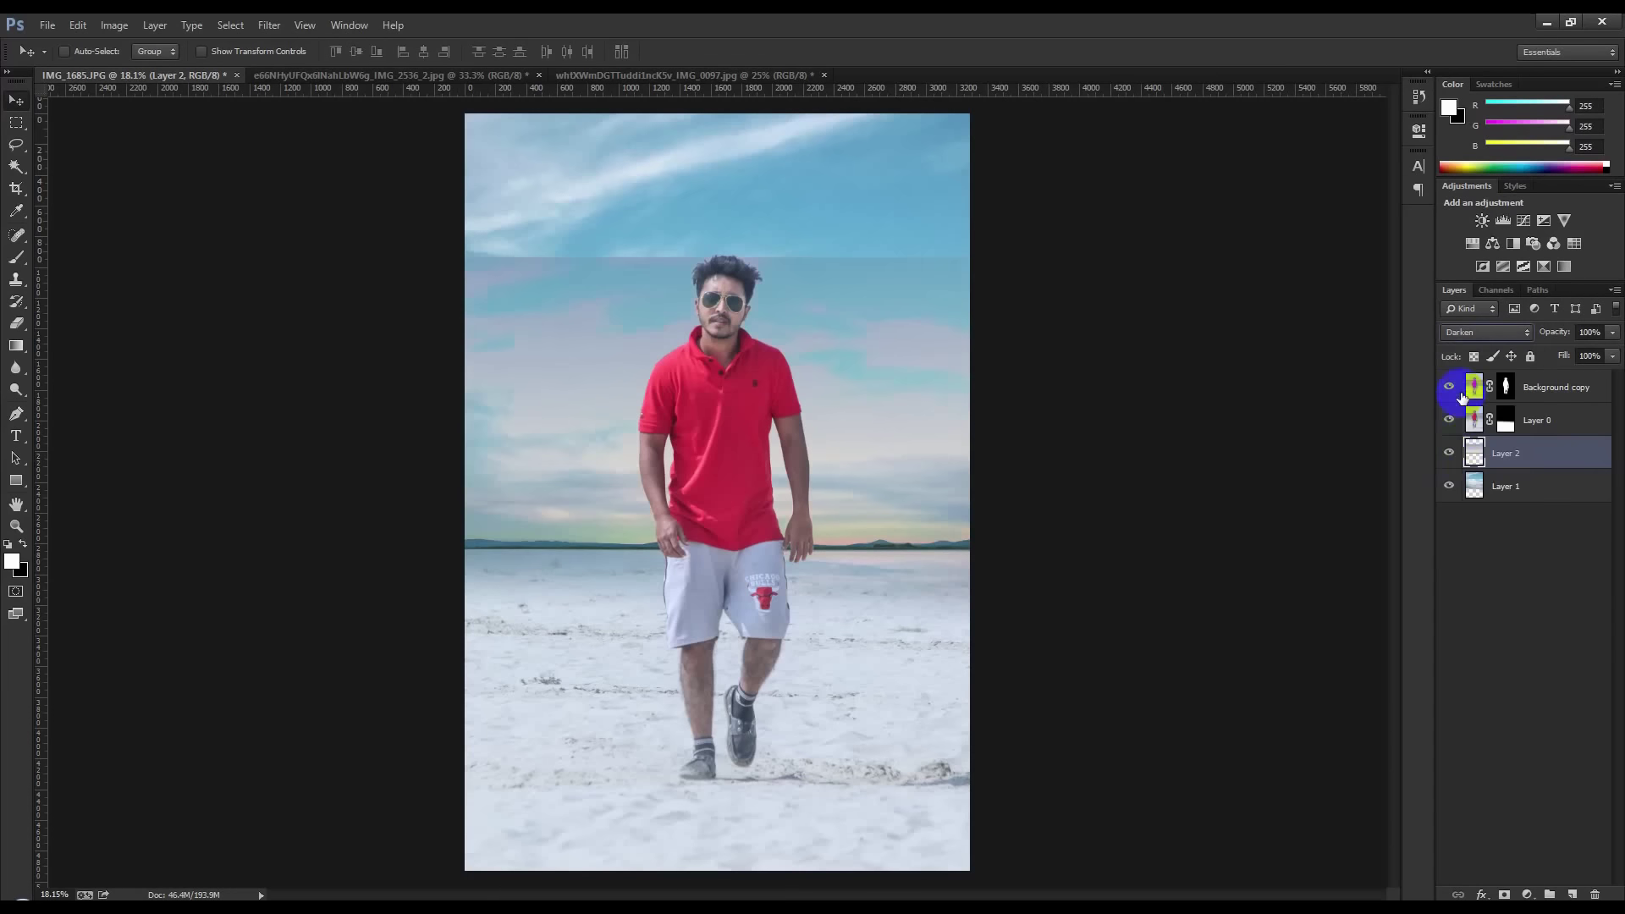
{"action": "scroll", "coordinate": [1505, 332], "scroll_direction": "down", "scroll_amount": 1}
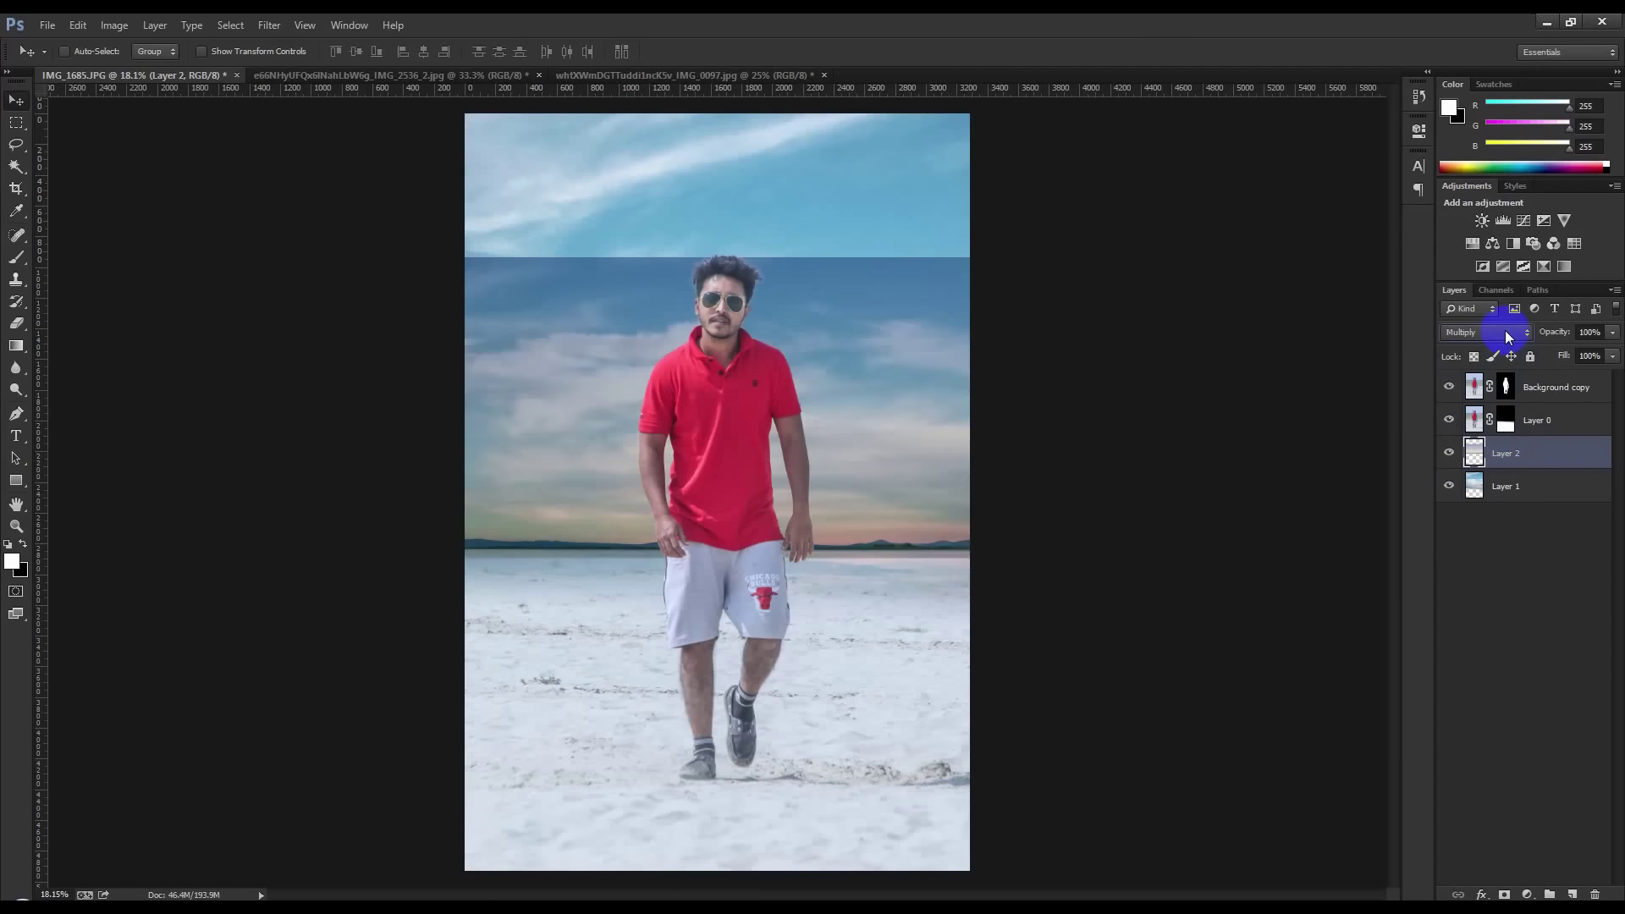
{"action": "left_click_drag", "start_coordinate": [1054, 479], "coordinate": [1053, 491]}
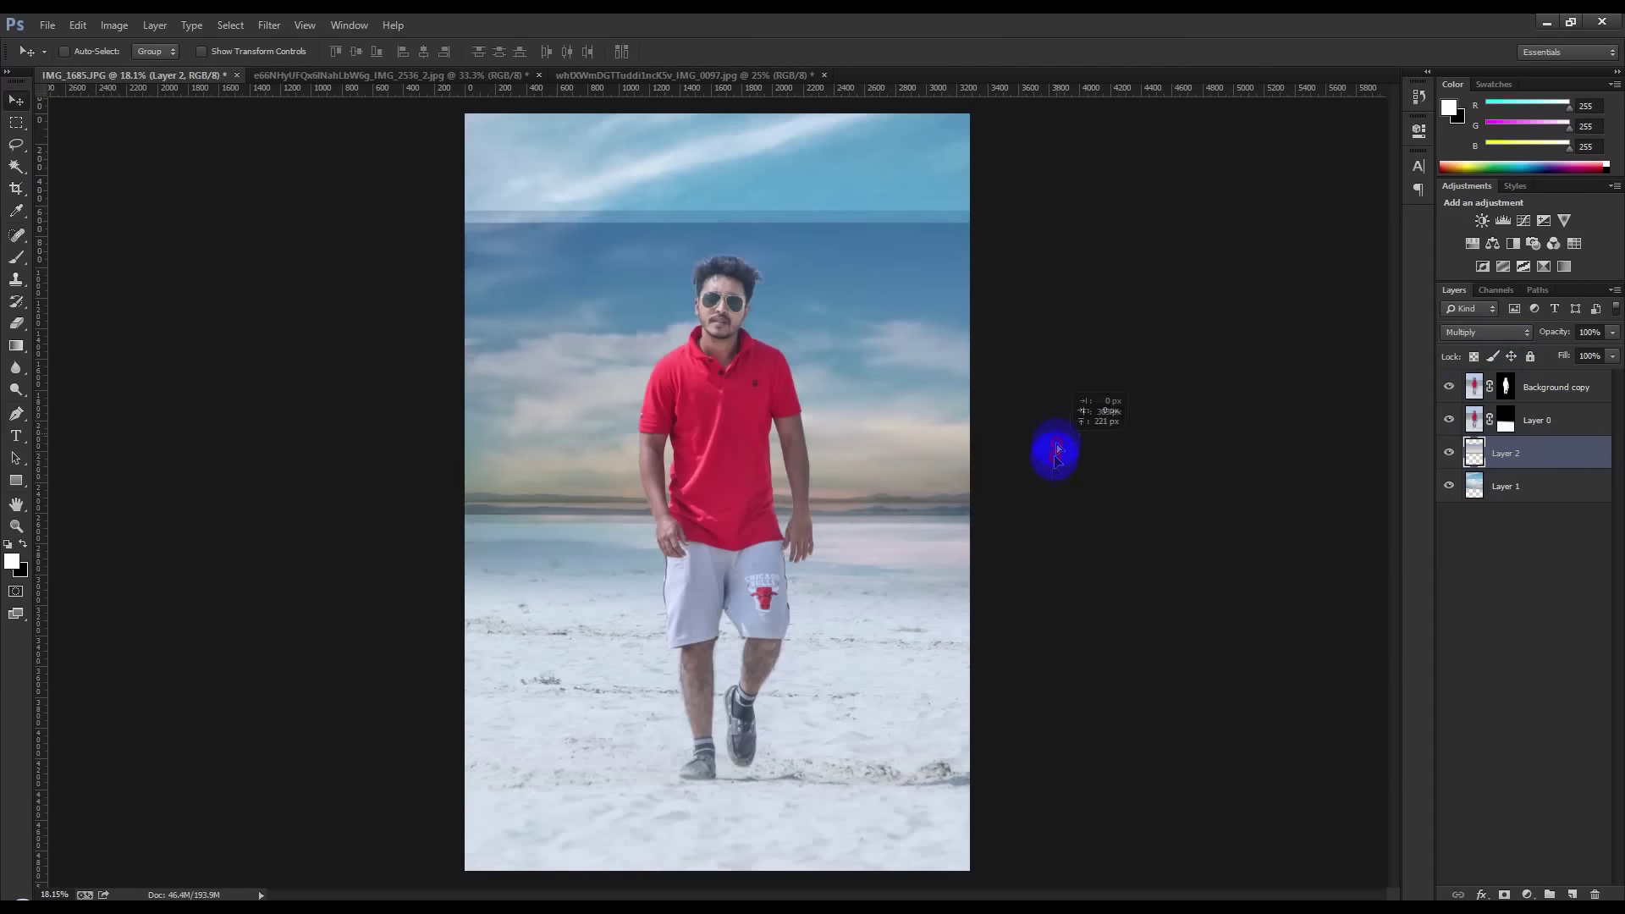
{"action": "left_click_drag", "start_coordinate": [1053, 491], "coordinate": [1052, 504]}
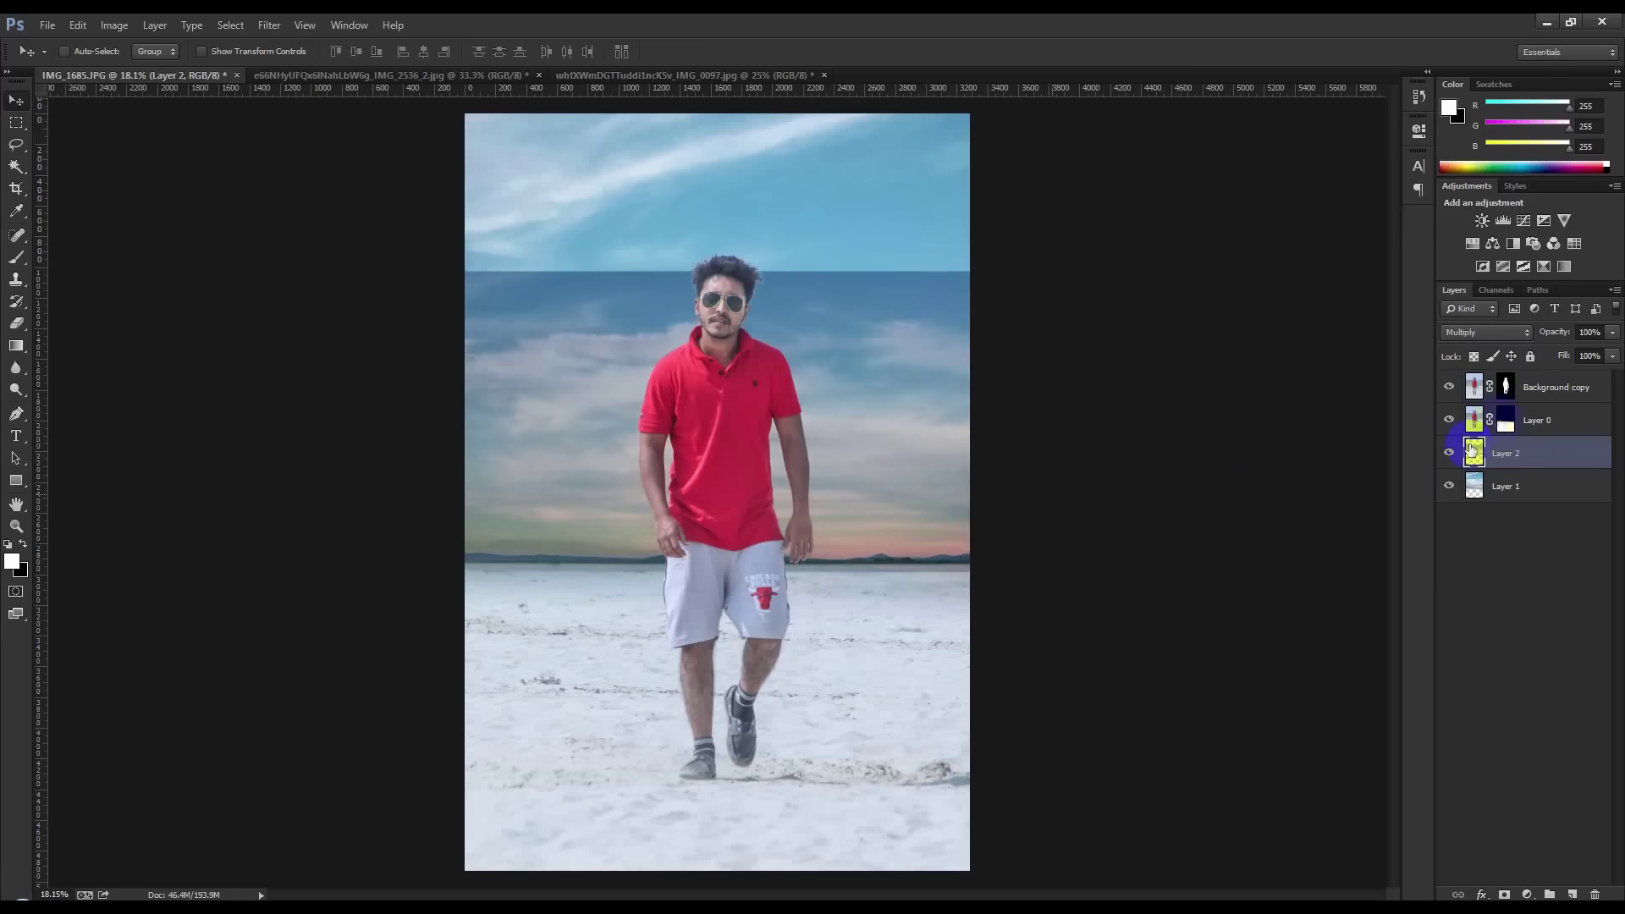
Switch the sky layer's blend to Overlay, ending in Soft Light, and add a layer mask
{"action": "left_click", "coordinate": [1487, 333]}
{"action": "left_click", "coordinate": [1450, 556]}
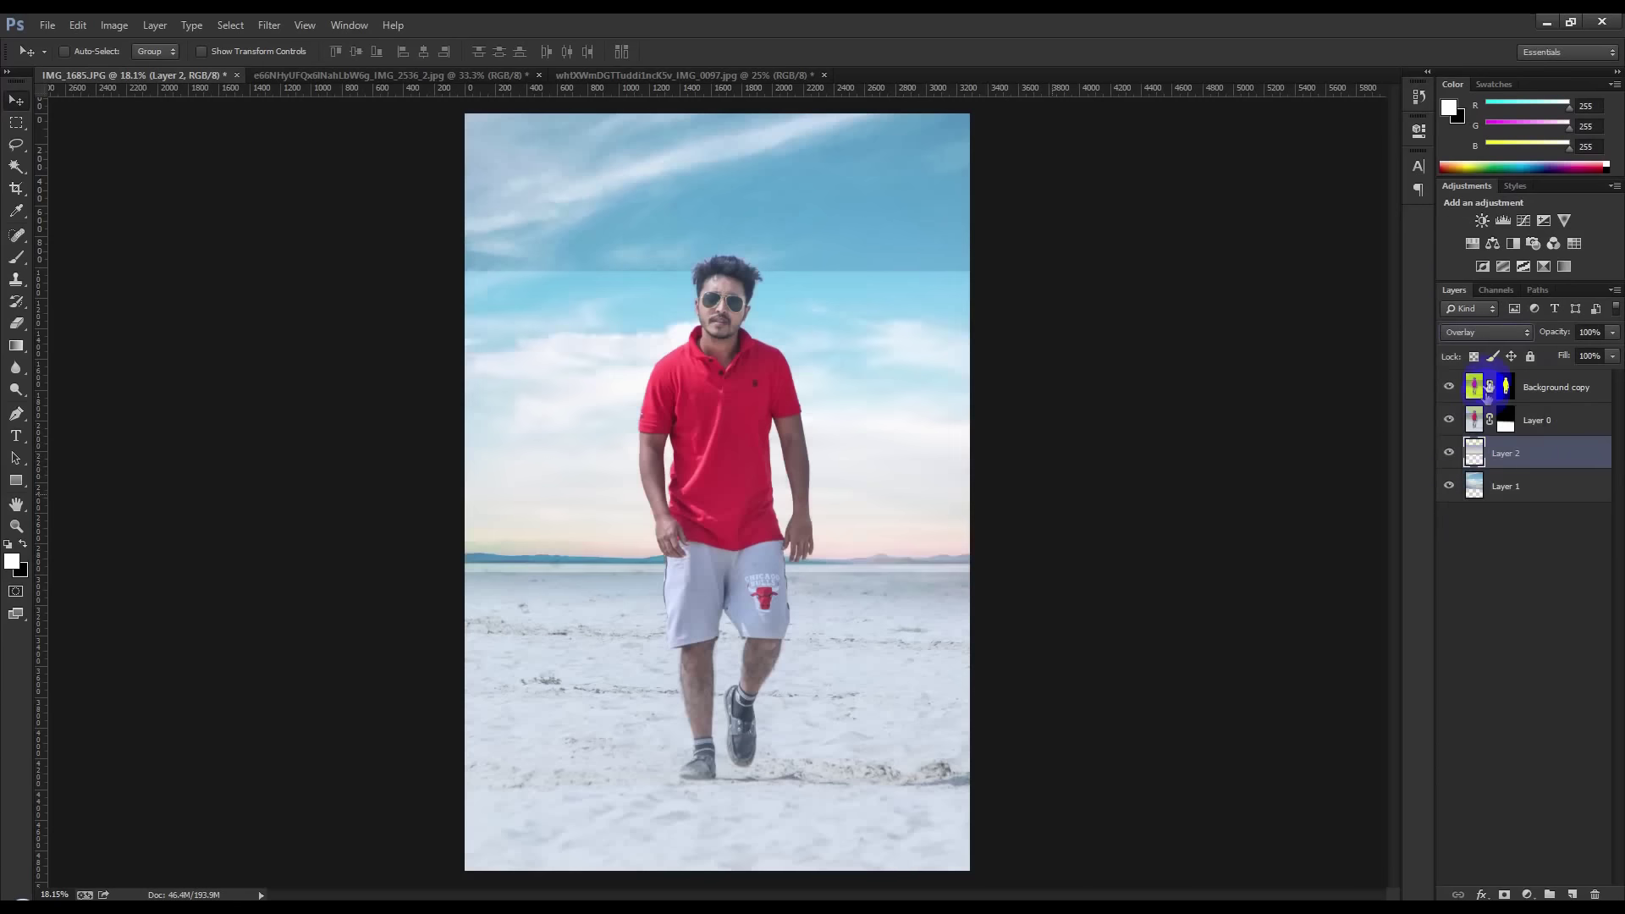
{"action": "scroll", "coordinate": [1490, 333], "scroll_direction": "down", "scroll_amount": 1}
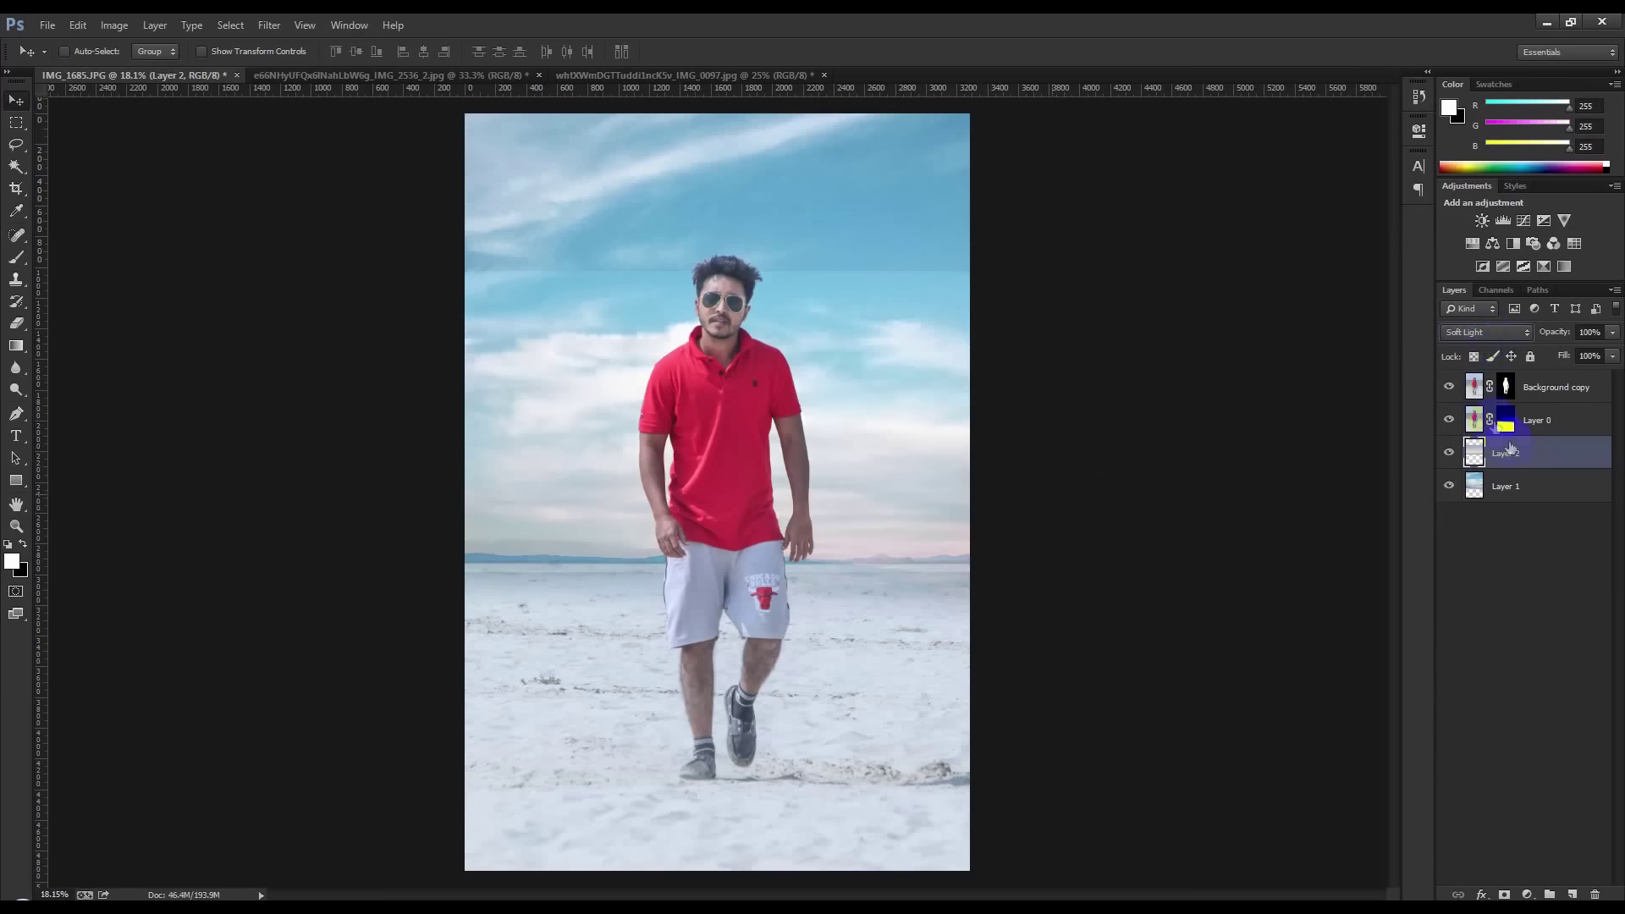
{"action": "left_click", "coordinate": [1506, 895]}
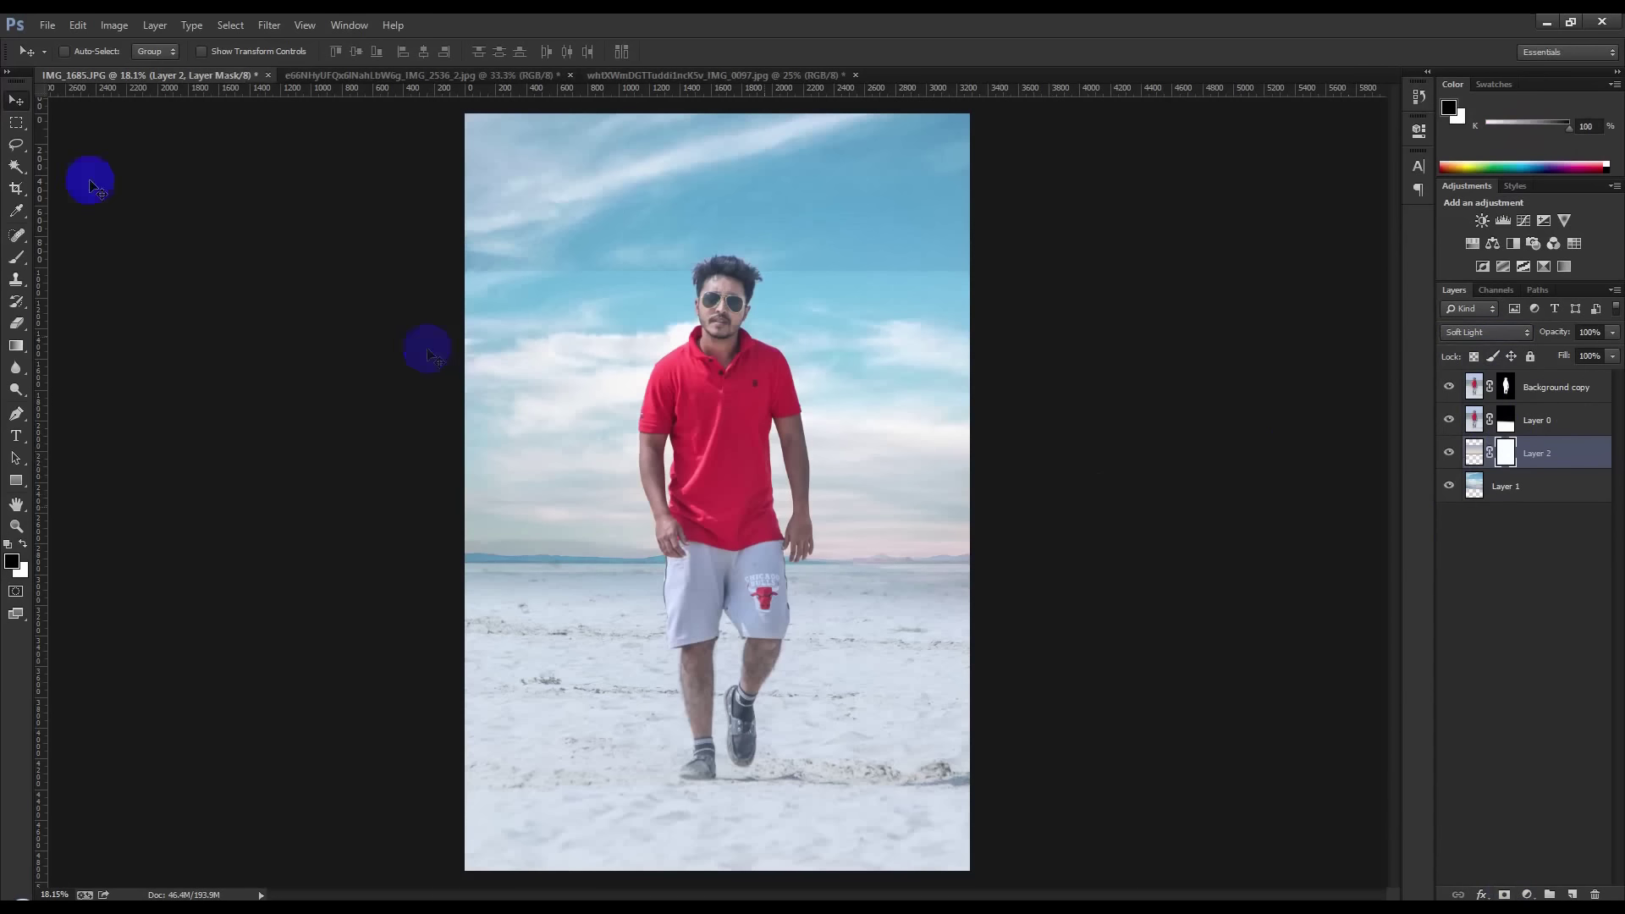
Brush black onto Layer 2's mask over the beach, the shorts and beside the man's hand
{"action": "left_click", "coordinate": [15, 261]}
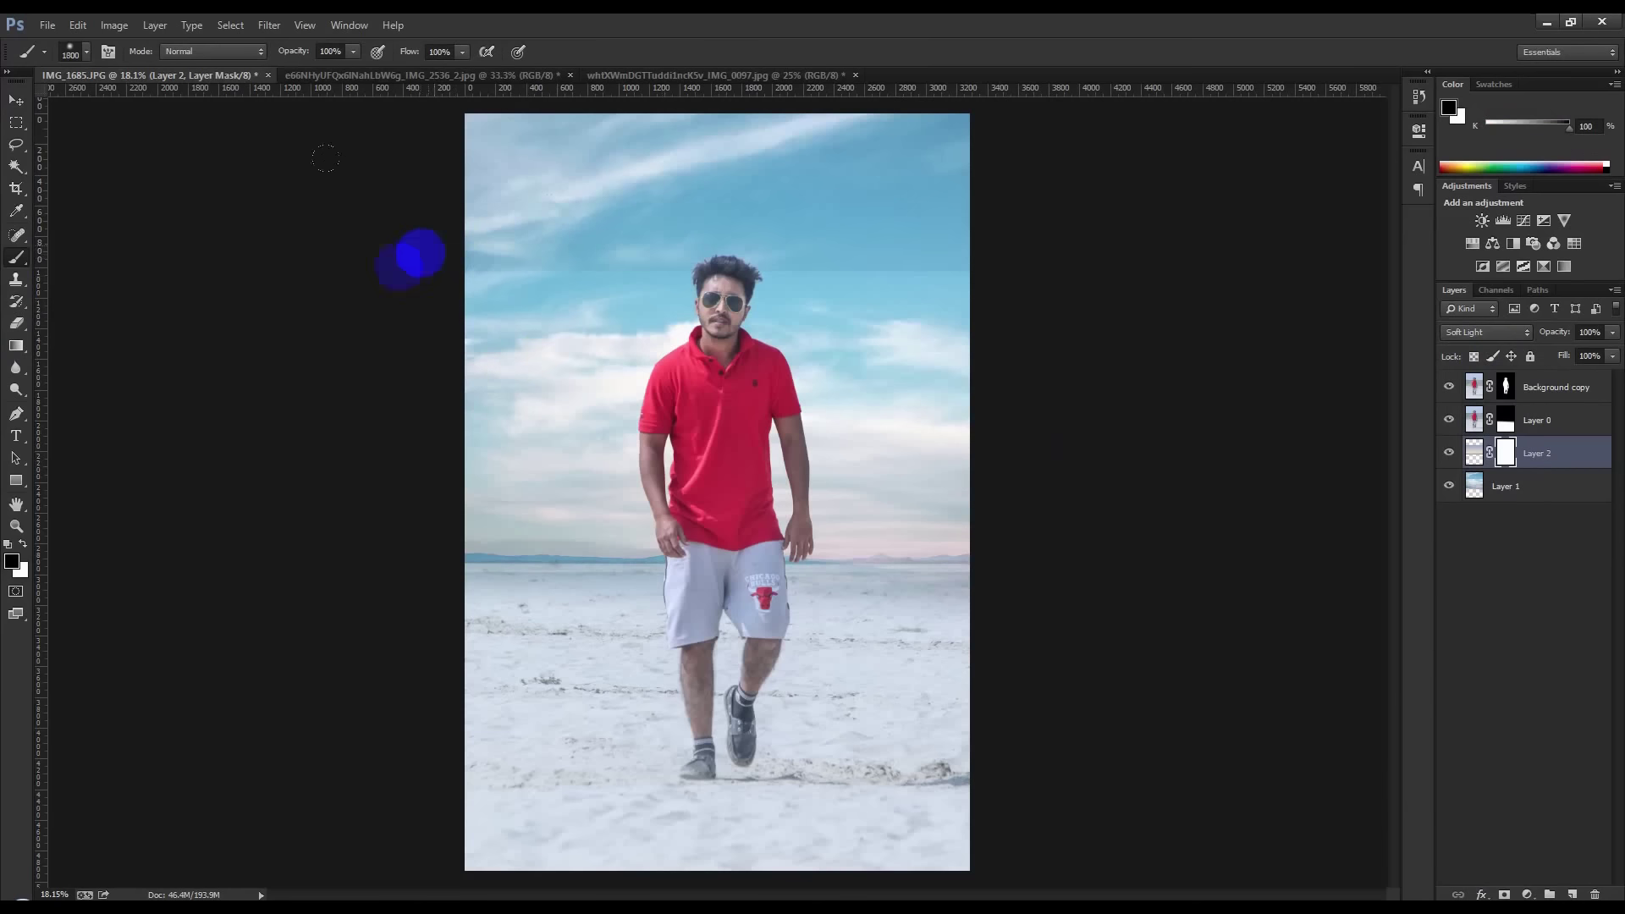
{"action": "left_click_drag", "start_coordinate": [617, 262], "coordinate": [970, 305]}
{"action": "key", "text": "bracketright"}
{"action": "left_click", "coordinate": [909, 324]}
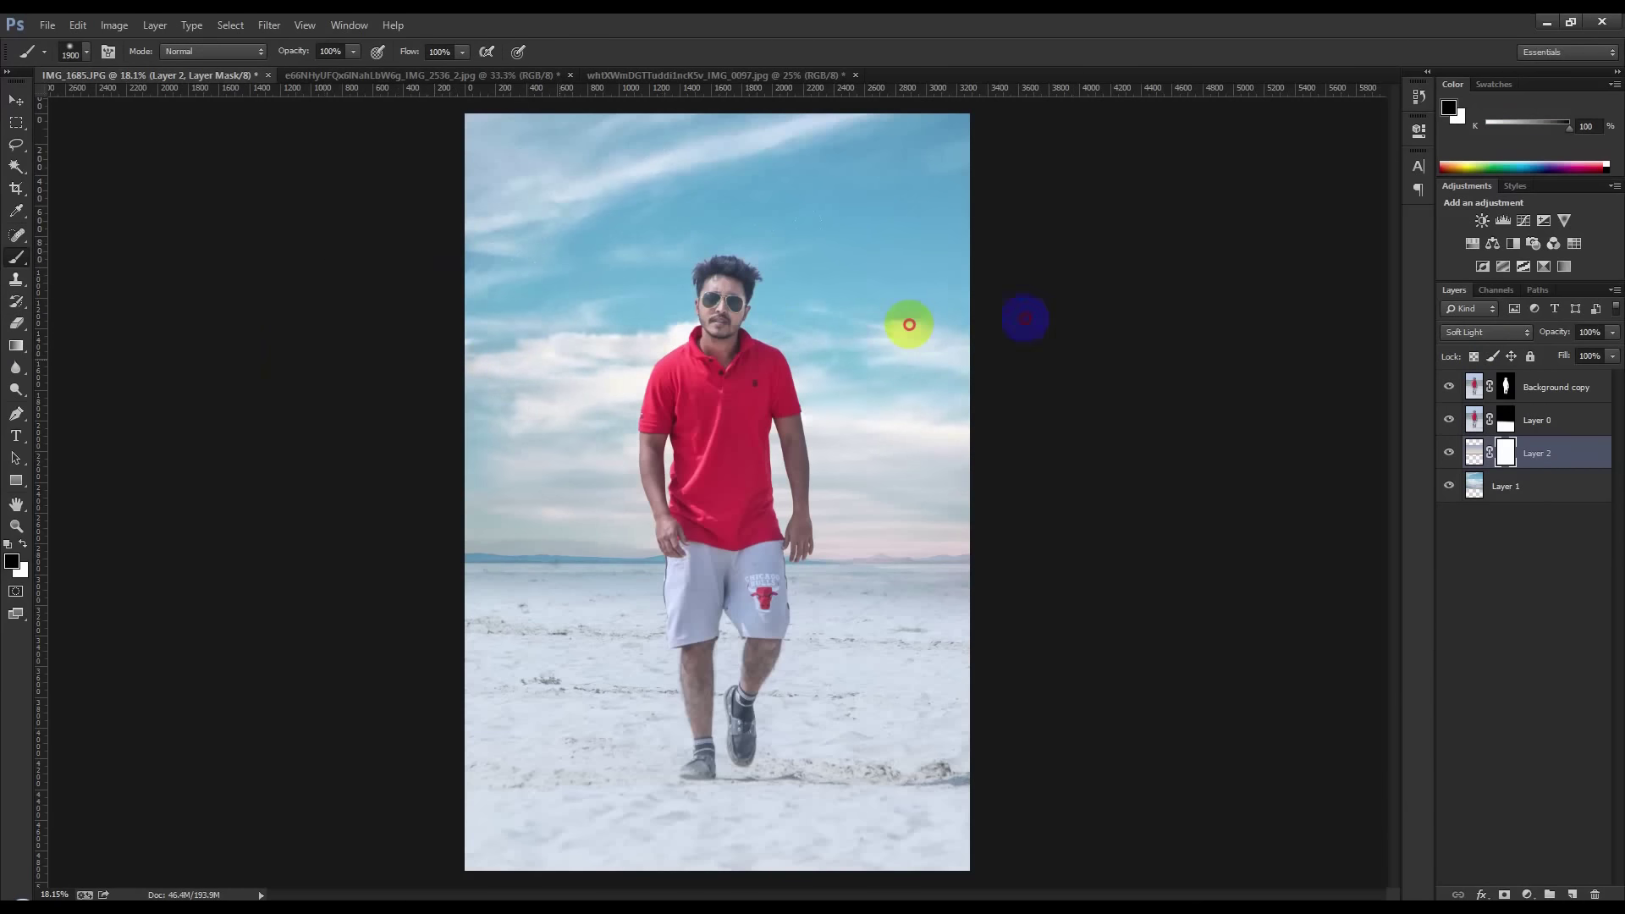
{"action": "scroll", "coordinate": [423, 677], "scroll_direction": "up", "scroll_amount": 3}
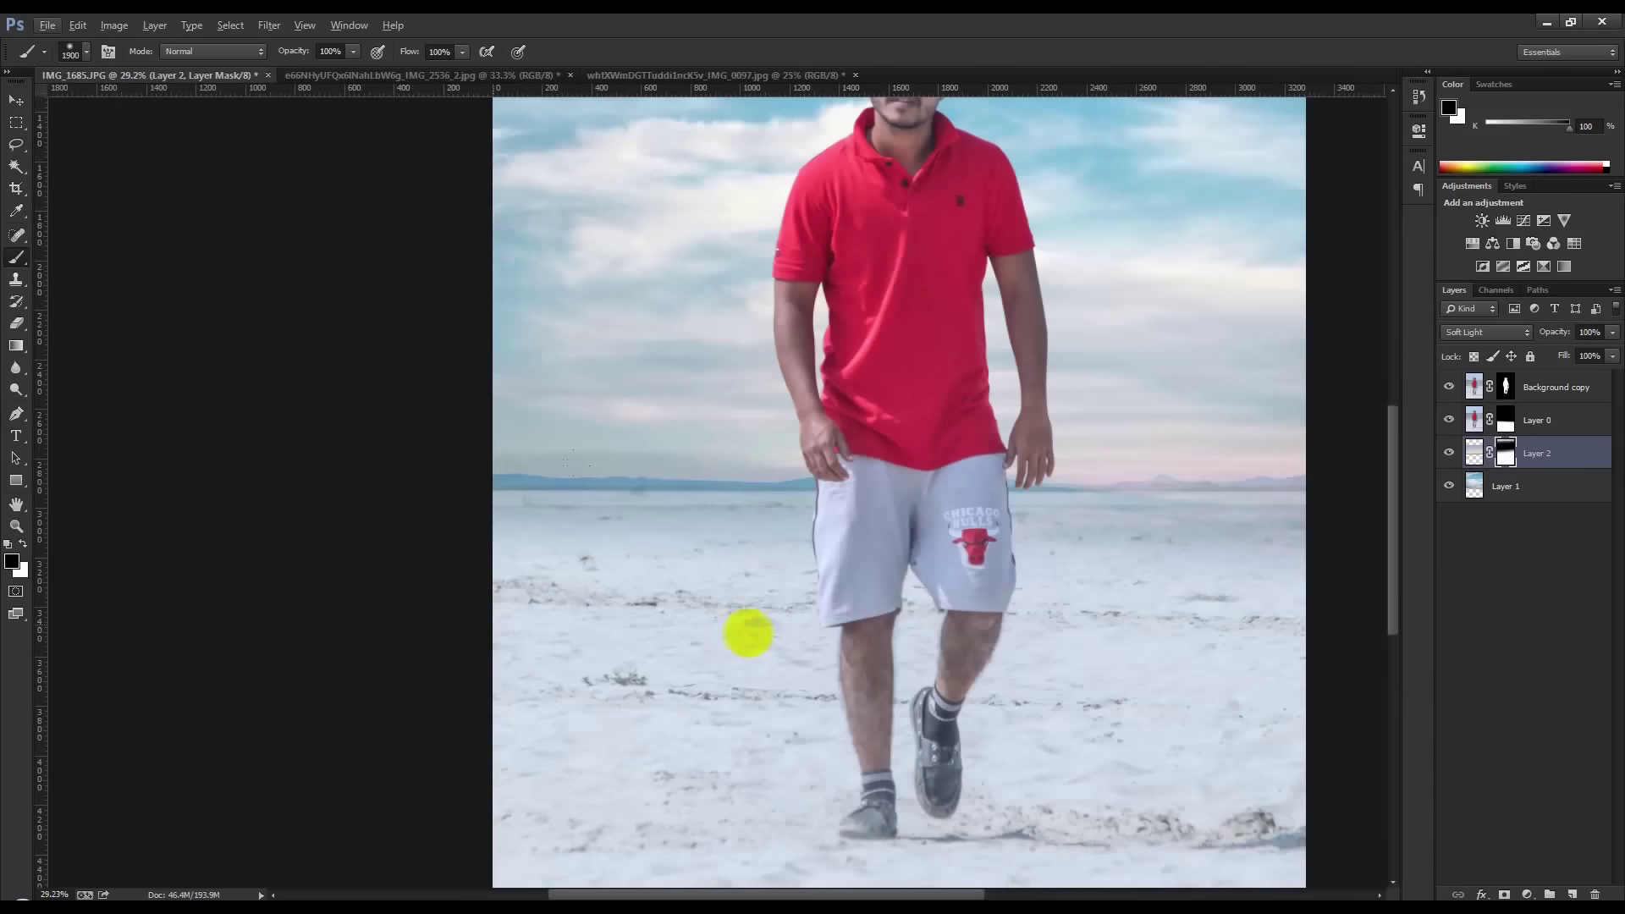
{"action": "key", "text": "bracketleft"}
{"action": "key", "text": "bracketleft"}
{"action": "key", "text": "bracketleft"}
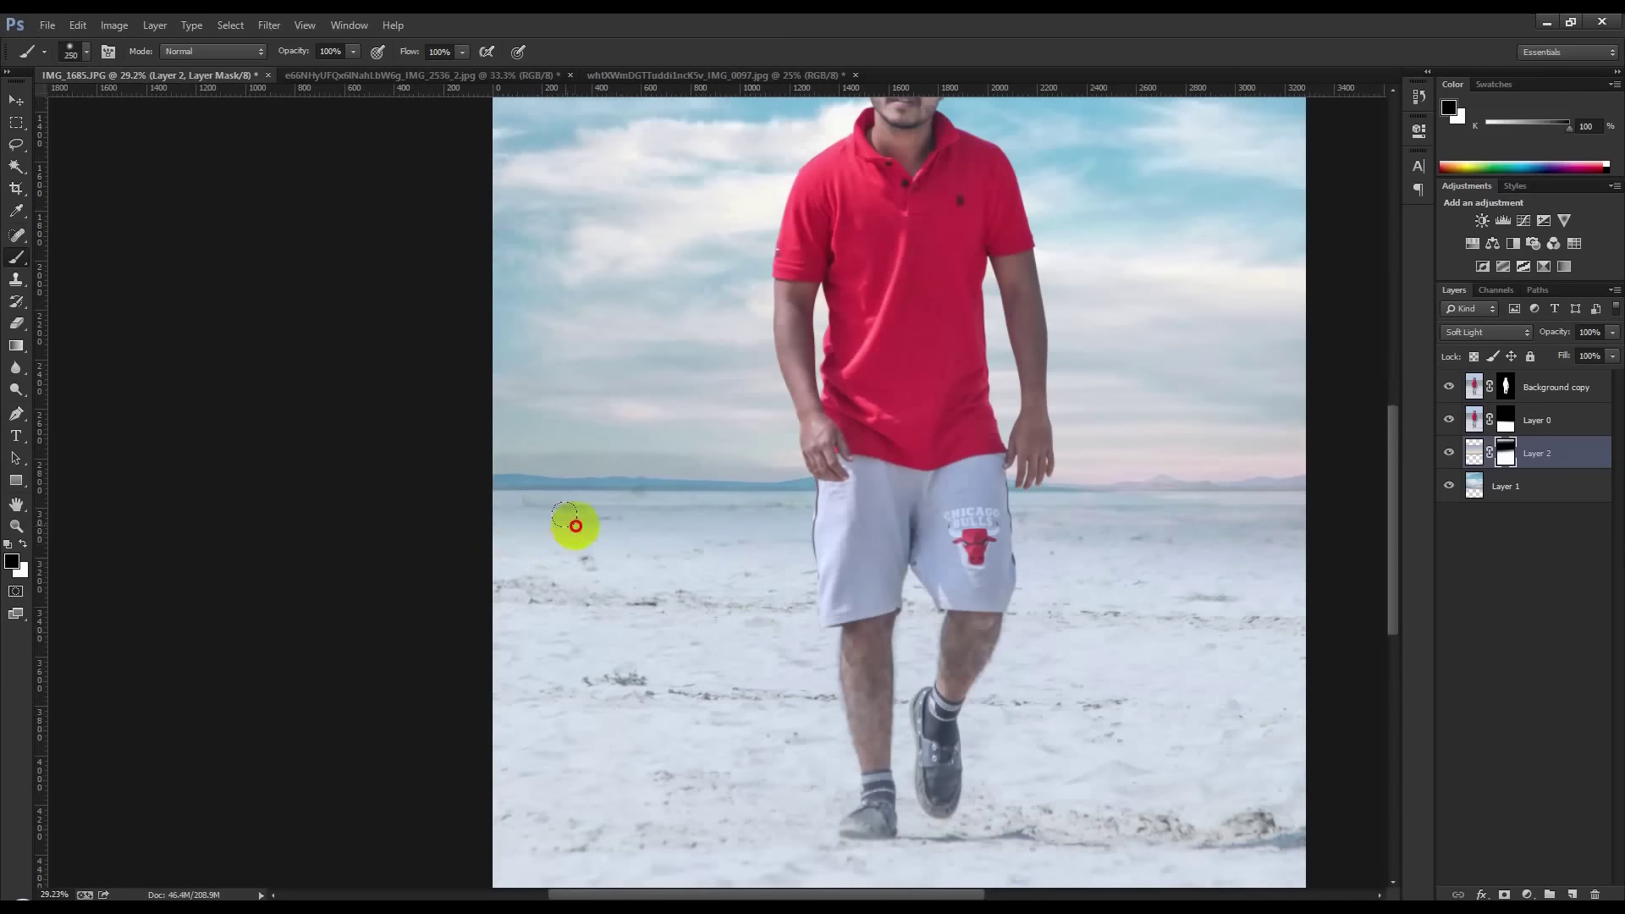
{"action": "left_click_drag", "start_coordinate": [850, 525], "coordinate": [882, 526]}
{"action": "left_click_drag", "start_coordinate": [1043, 526], "coordinate": [1070, 526]}
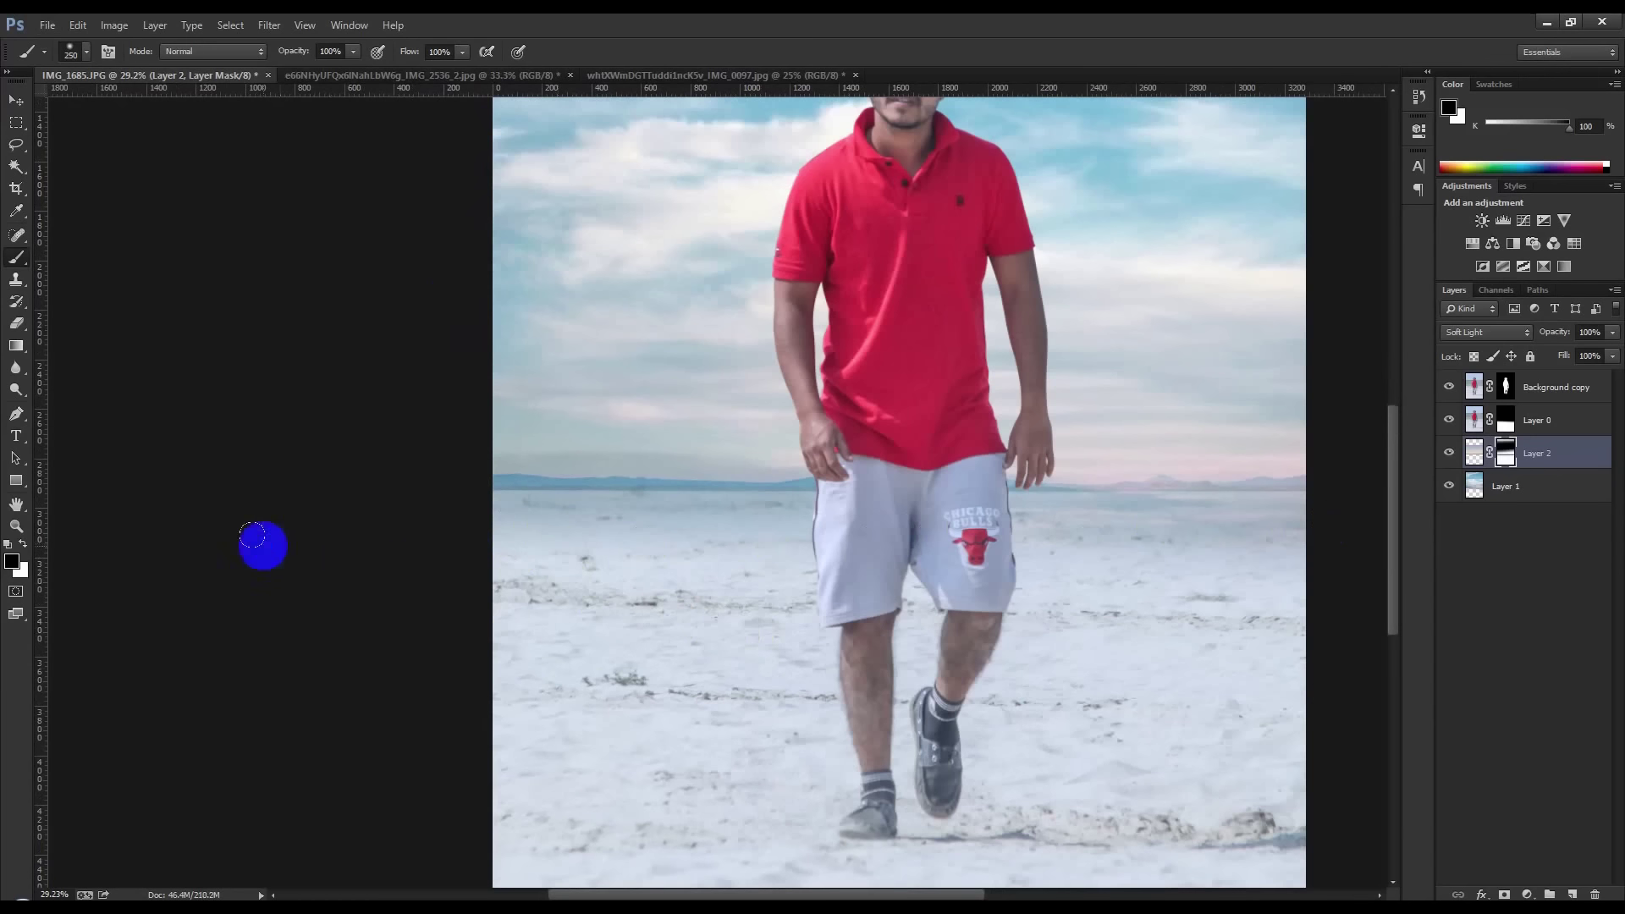
{"action": "left_click", "coordinate": [15, 100]}
{"action": "left_click_drag", "start_coordinate": [614, 430], "coordinate": [616, 460]}
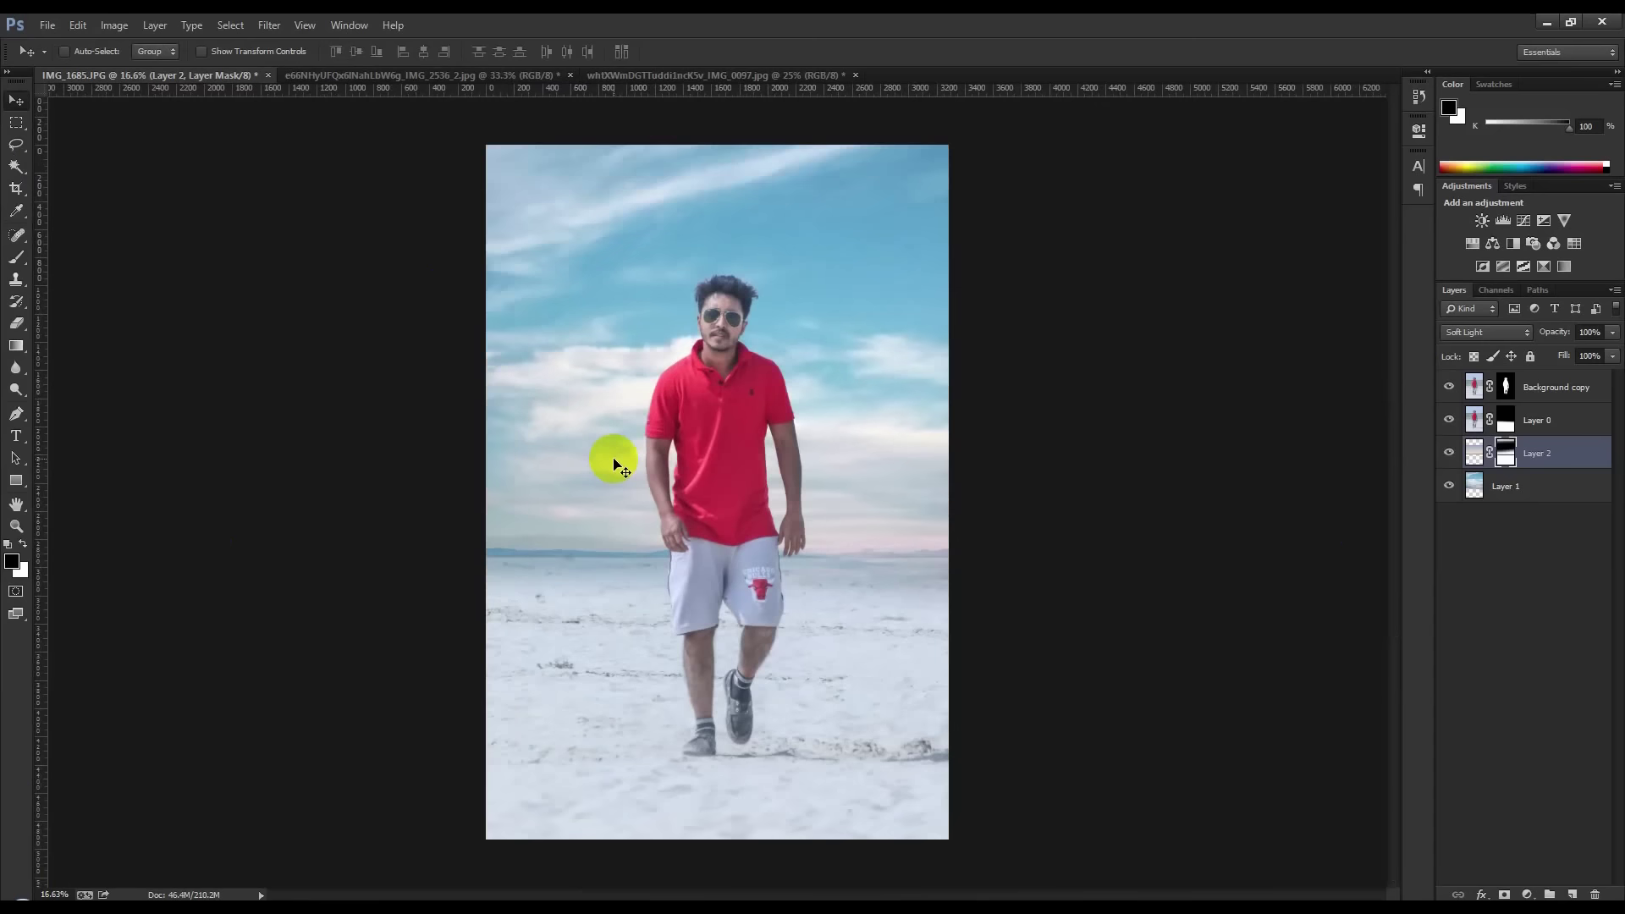
Add a Color Lookup adjustment layer above the Background copy using the 3Strip look
{"action": "left_click", "coordinate": [1562, 375]}
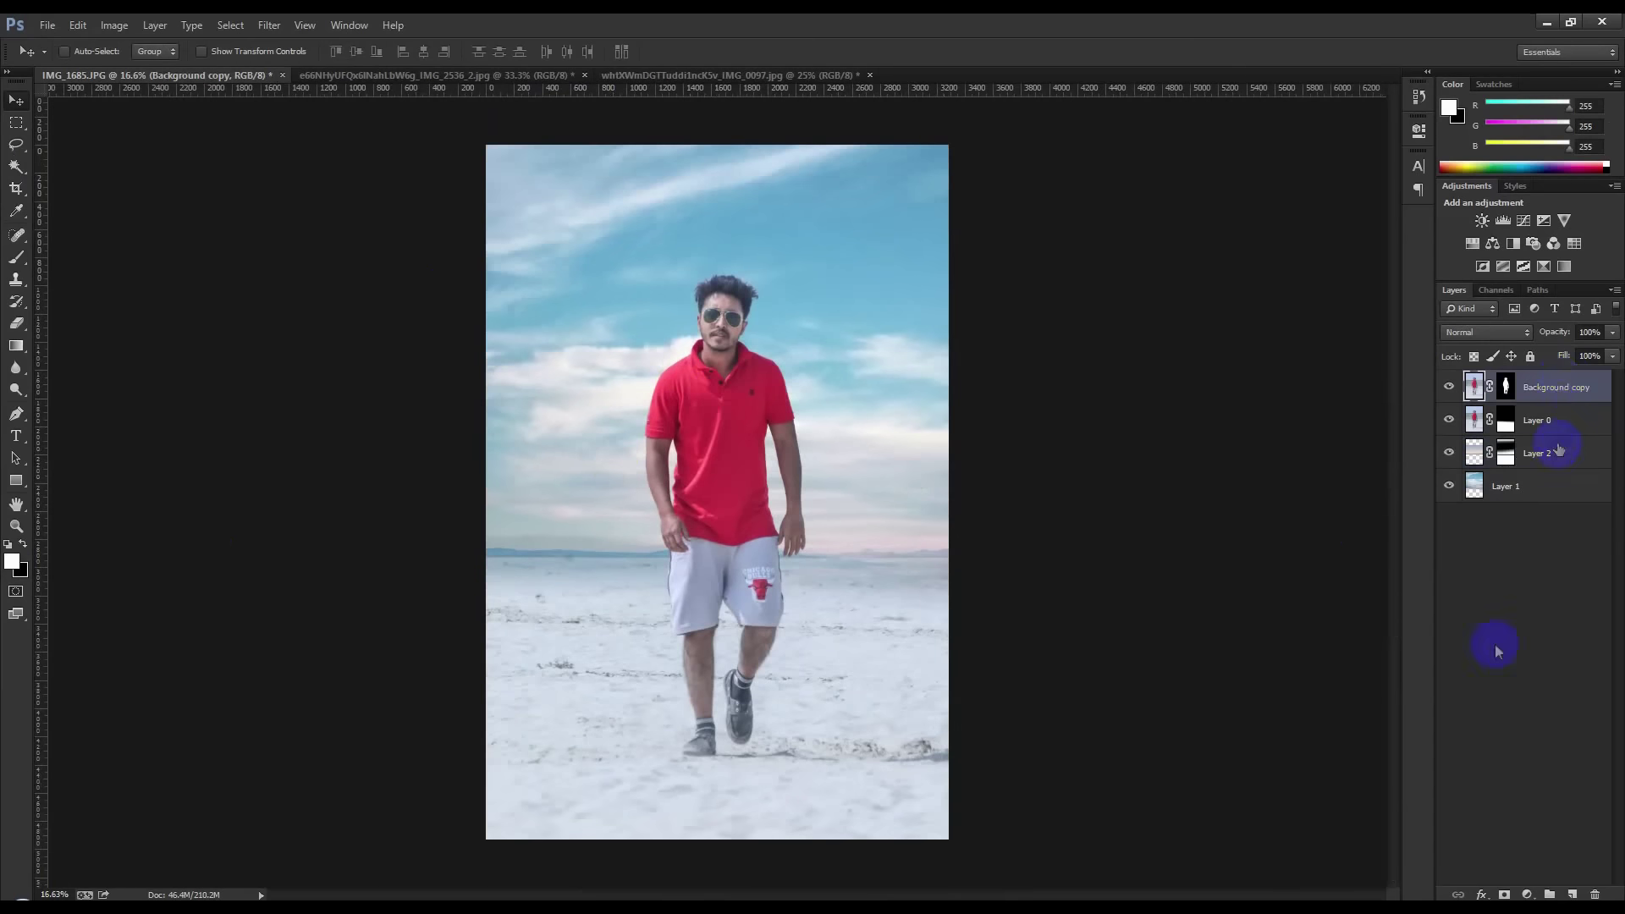
{"action": "left_click", "coordinate": [1528, 895]}
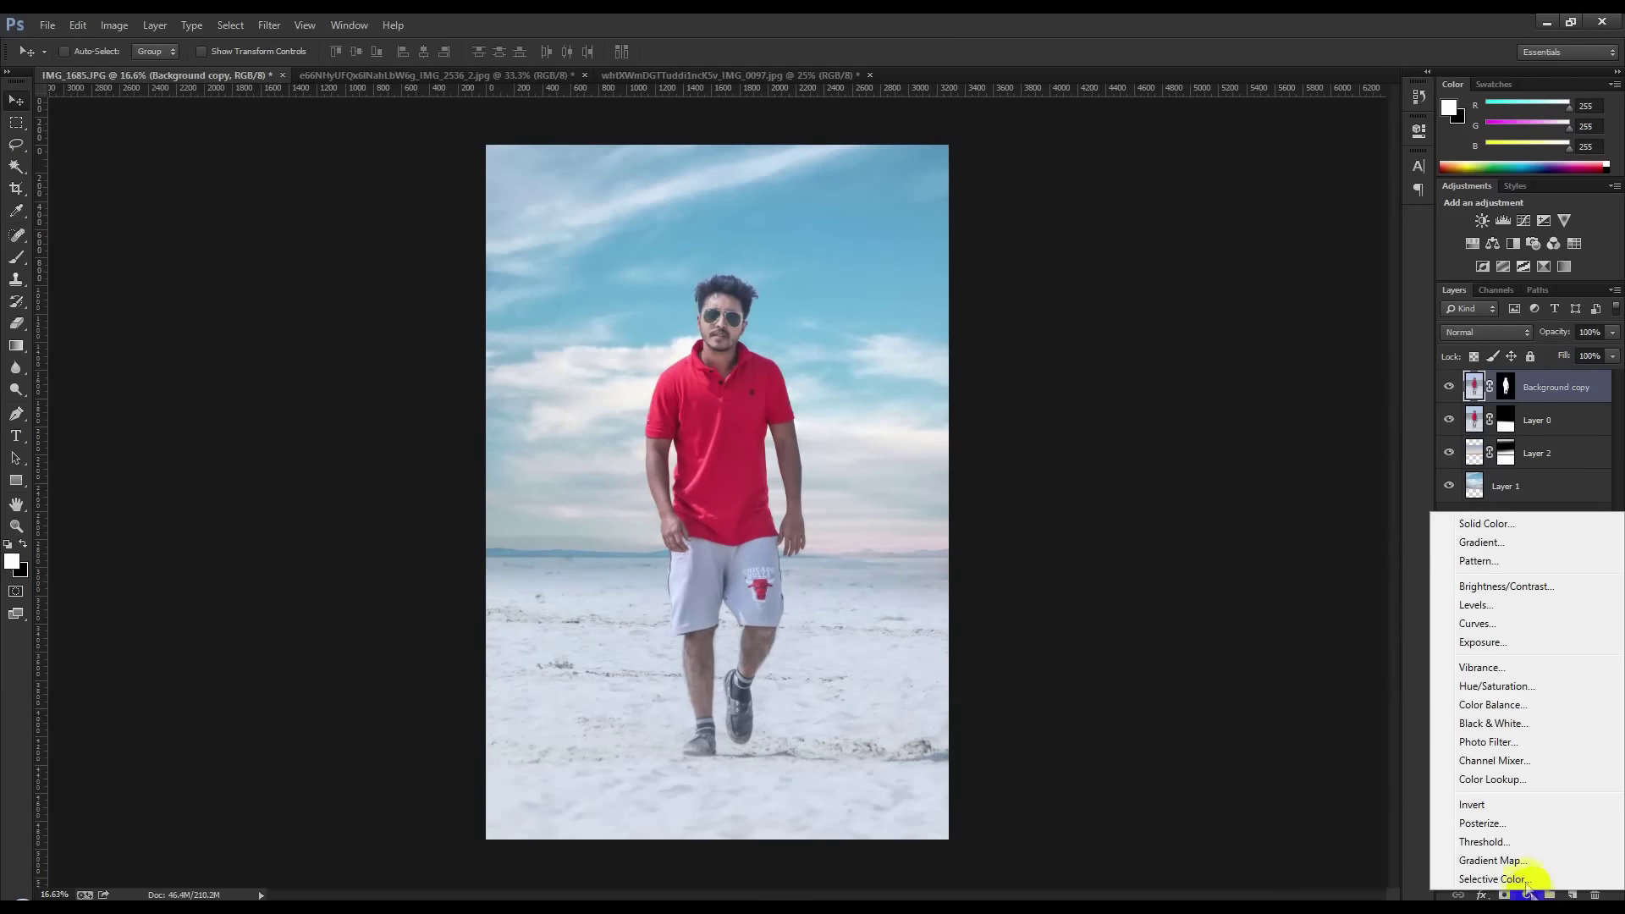
{"action": "left_click", "coordinate": [1496, 780]}
{"action": "left_click", "coordinate": [1255, 186]}
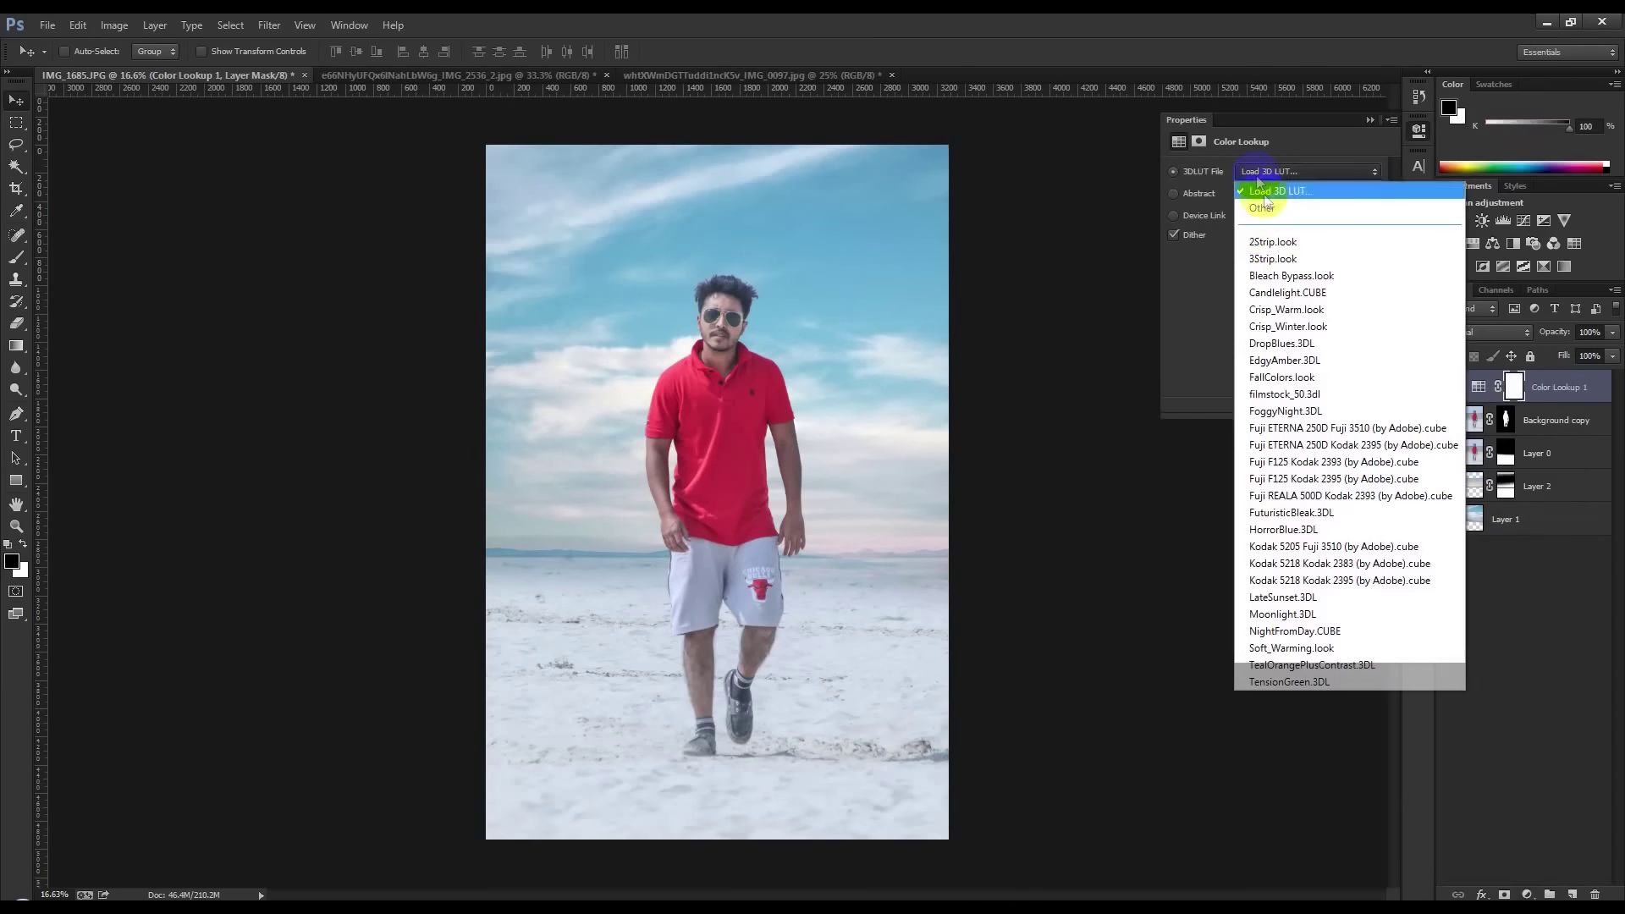
{"action": "left_click", "coordinate": [1272, 256]}
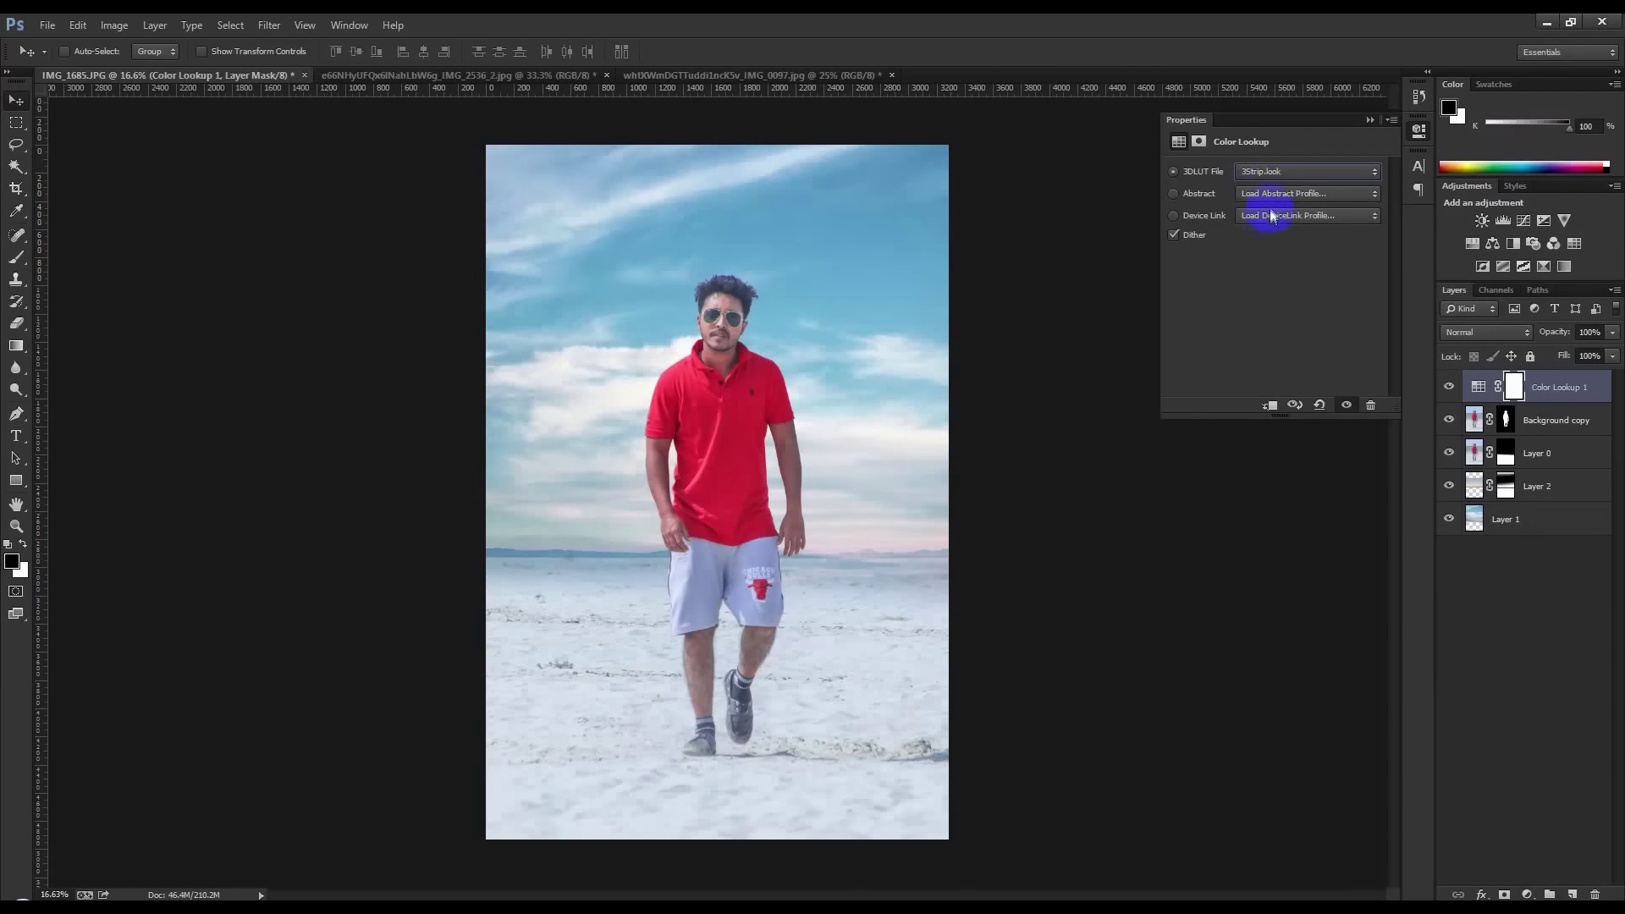
Preview successive 3DLUT looks, including filmstock_50, and toggle the layer to compare
{"action": "key", "text": "Down"}
{"action": "key", "text": "Down"}
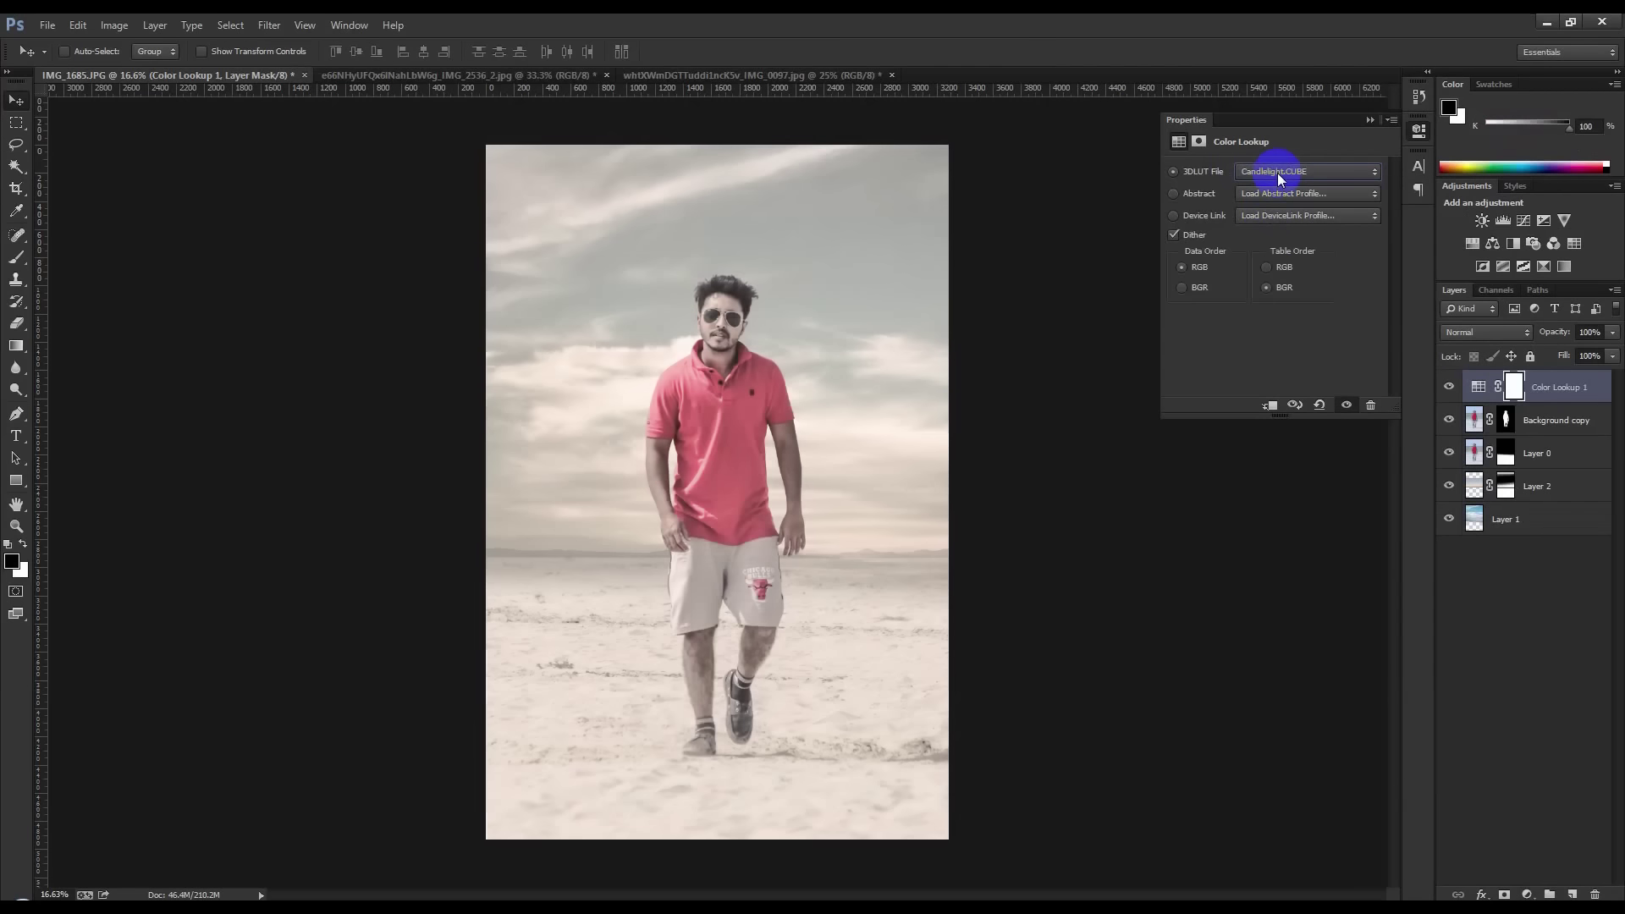
{"action": "key", "text": "Down"}
{"action": "key", "text": "Down"}
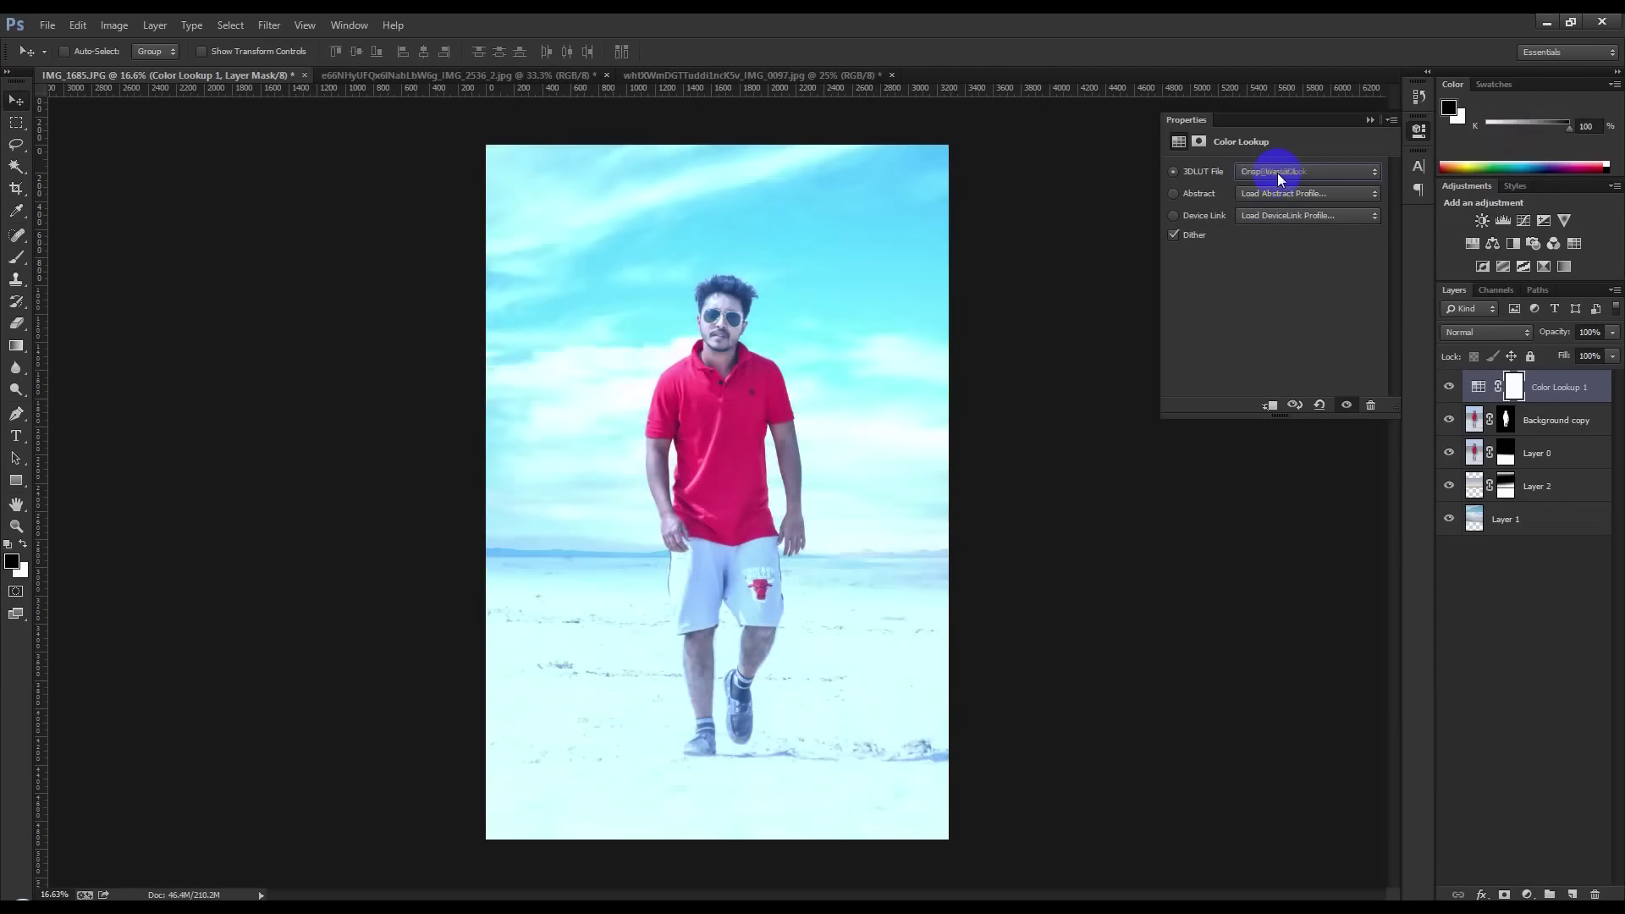
{"action": "key", "text": "Down"}
{"action": "key", "text": "Down"}
{"action": "key", "text": "Down"}
{"action": "key", "text": "Down"}
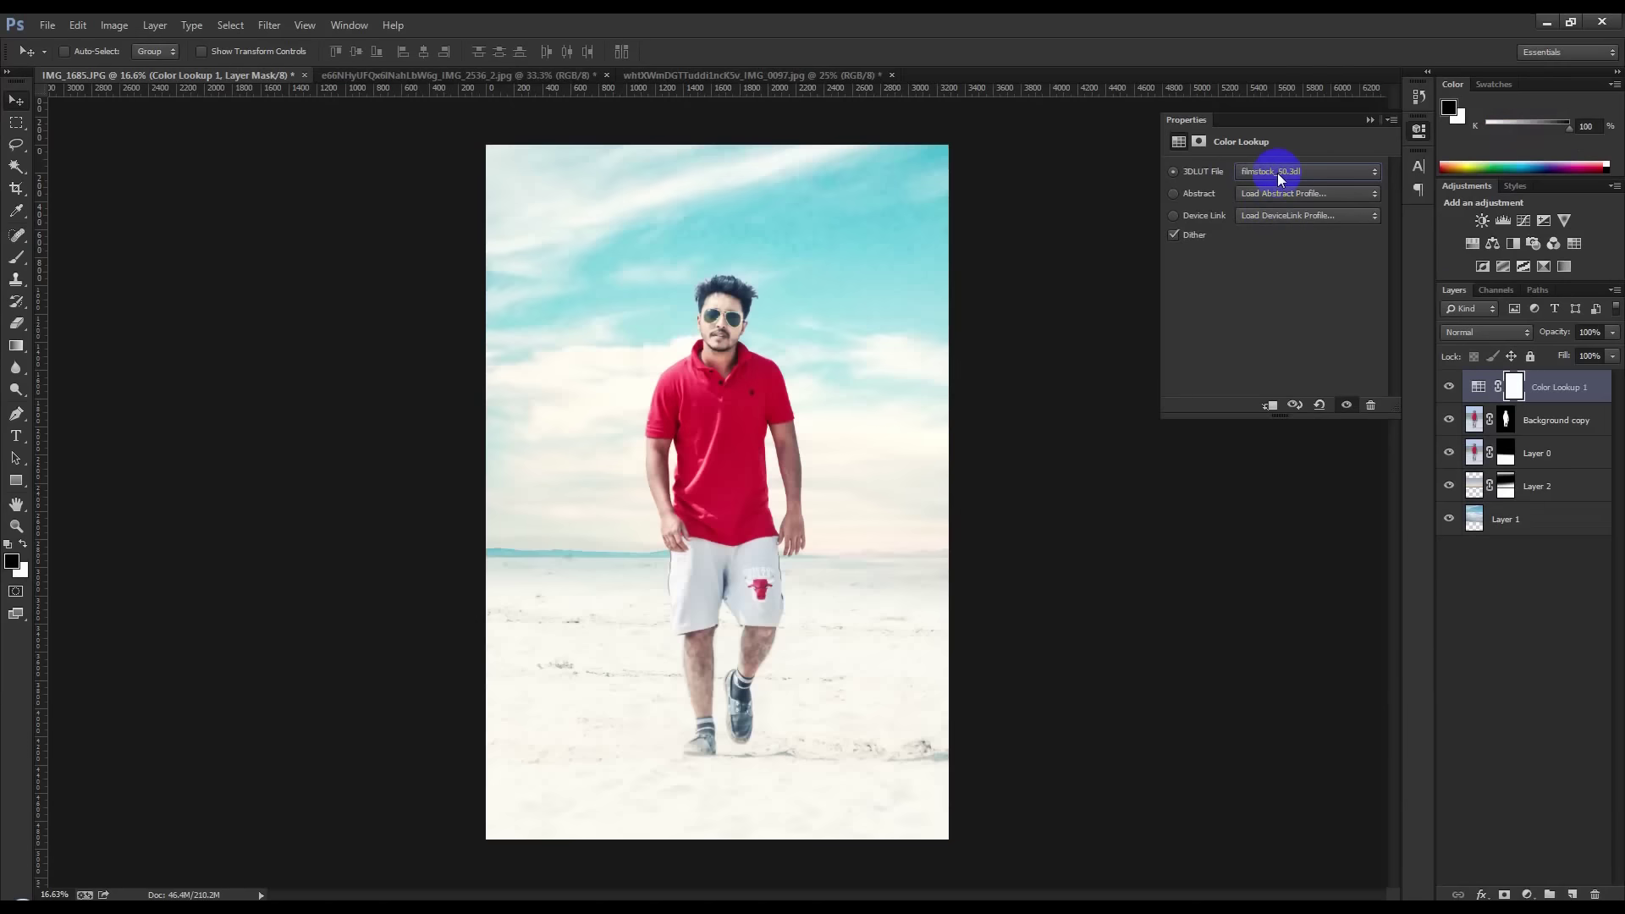
{"action": "key", "text": "Down"}
{"action": "key", "text": "Up"}
{"action": "key", "text": "Down"}
{"action": "key", "text": "Down"}
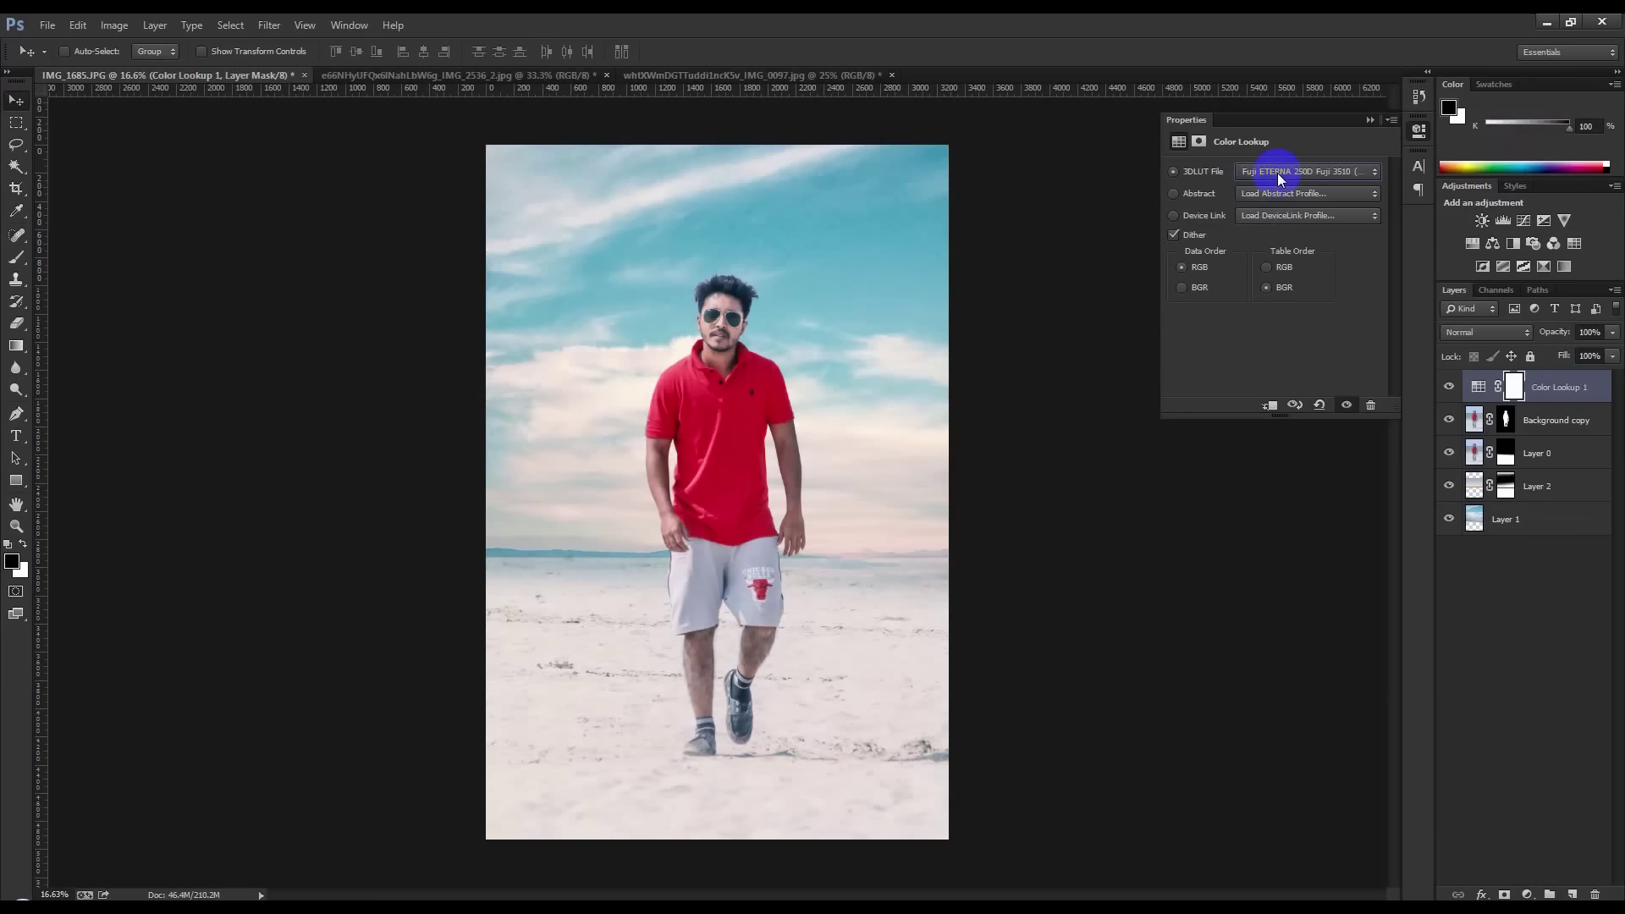
{"action": "left_click", "coordinate": [1446, 389]}
Preview more LUTs from Fuji ETERNA 250D through FuturisticBleak to Kodak 5205 Fuji 3510
{"action": "left_click", "coordinate": [1308, 175]}
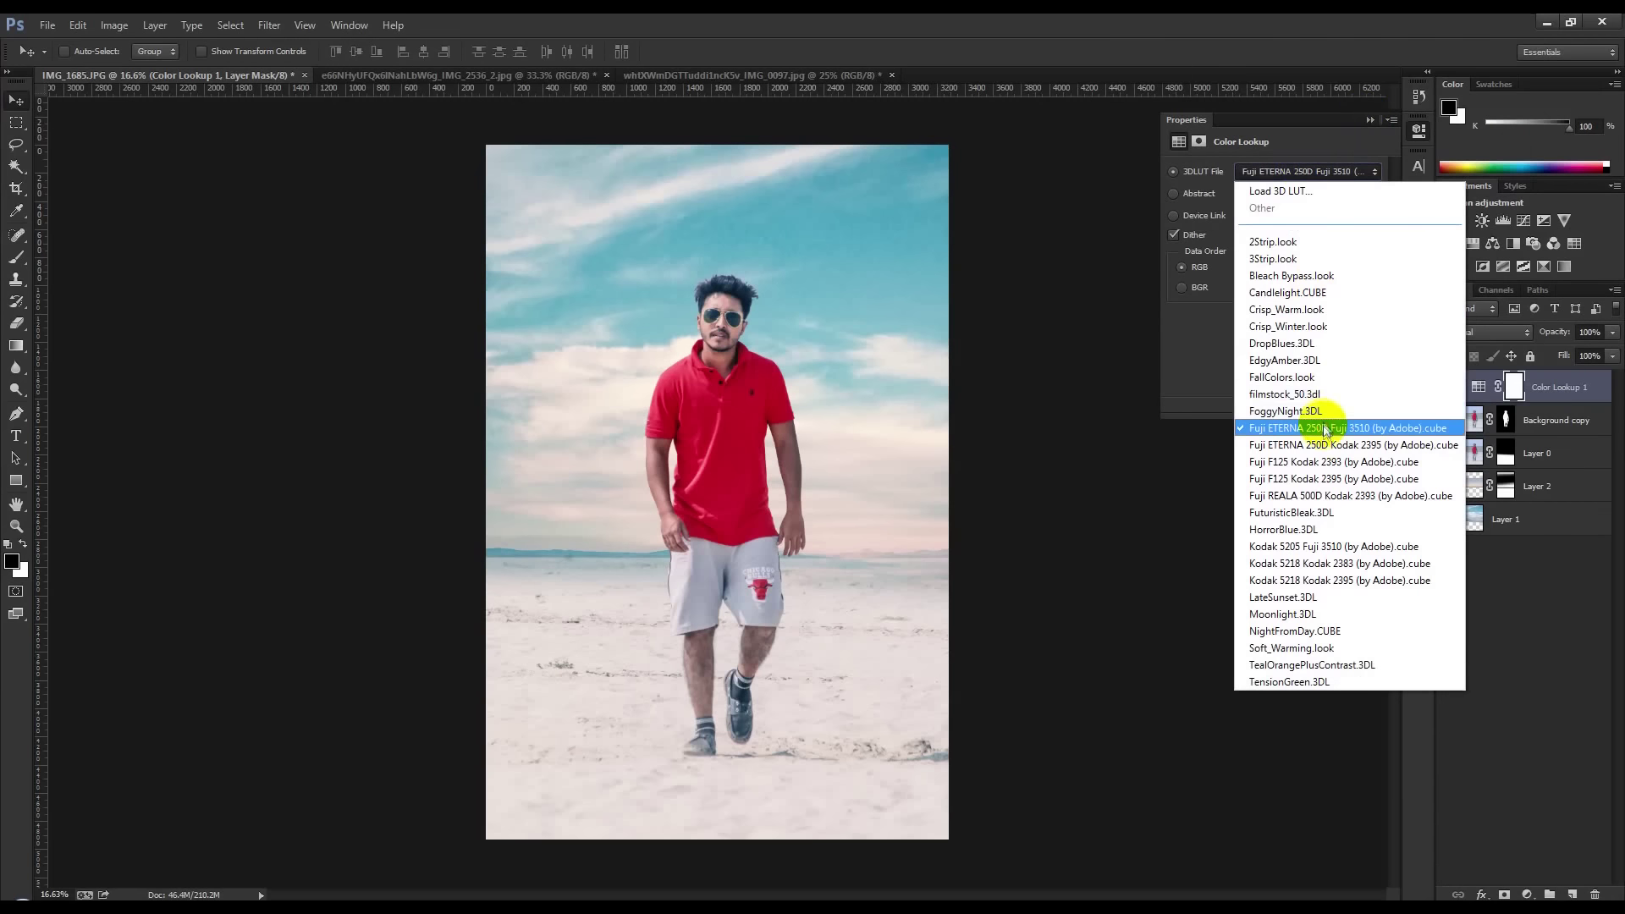
{"action": "left_click", "coordinate": [1291, 157]}
{"action": "key", "text": "Down"}
{"action": "key", "text": "Down"}
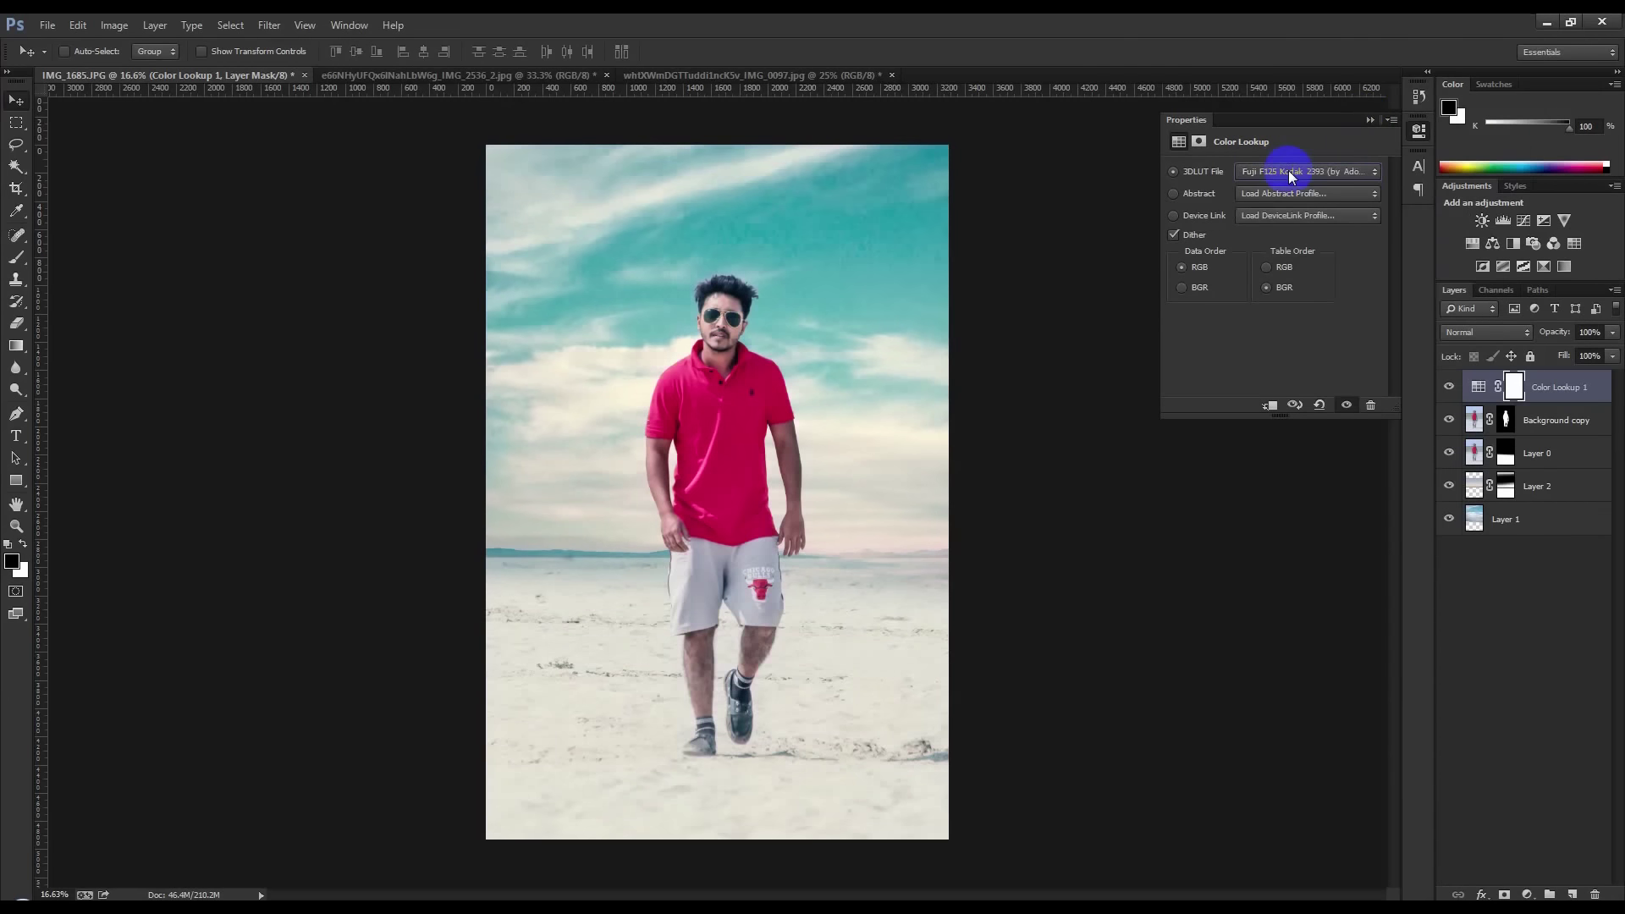
{"action": "key", "text": "Down"}
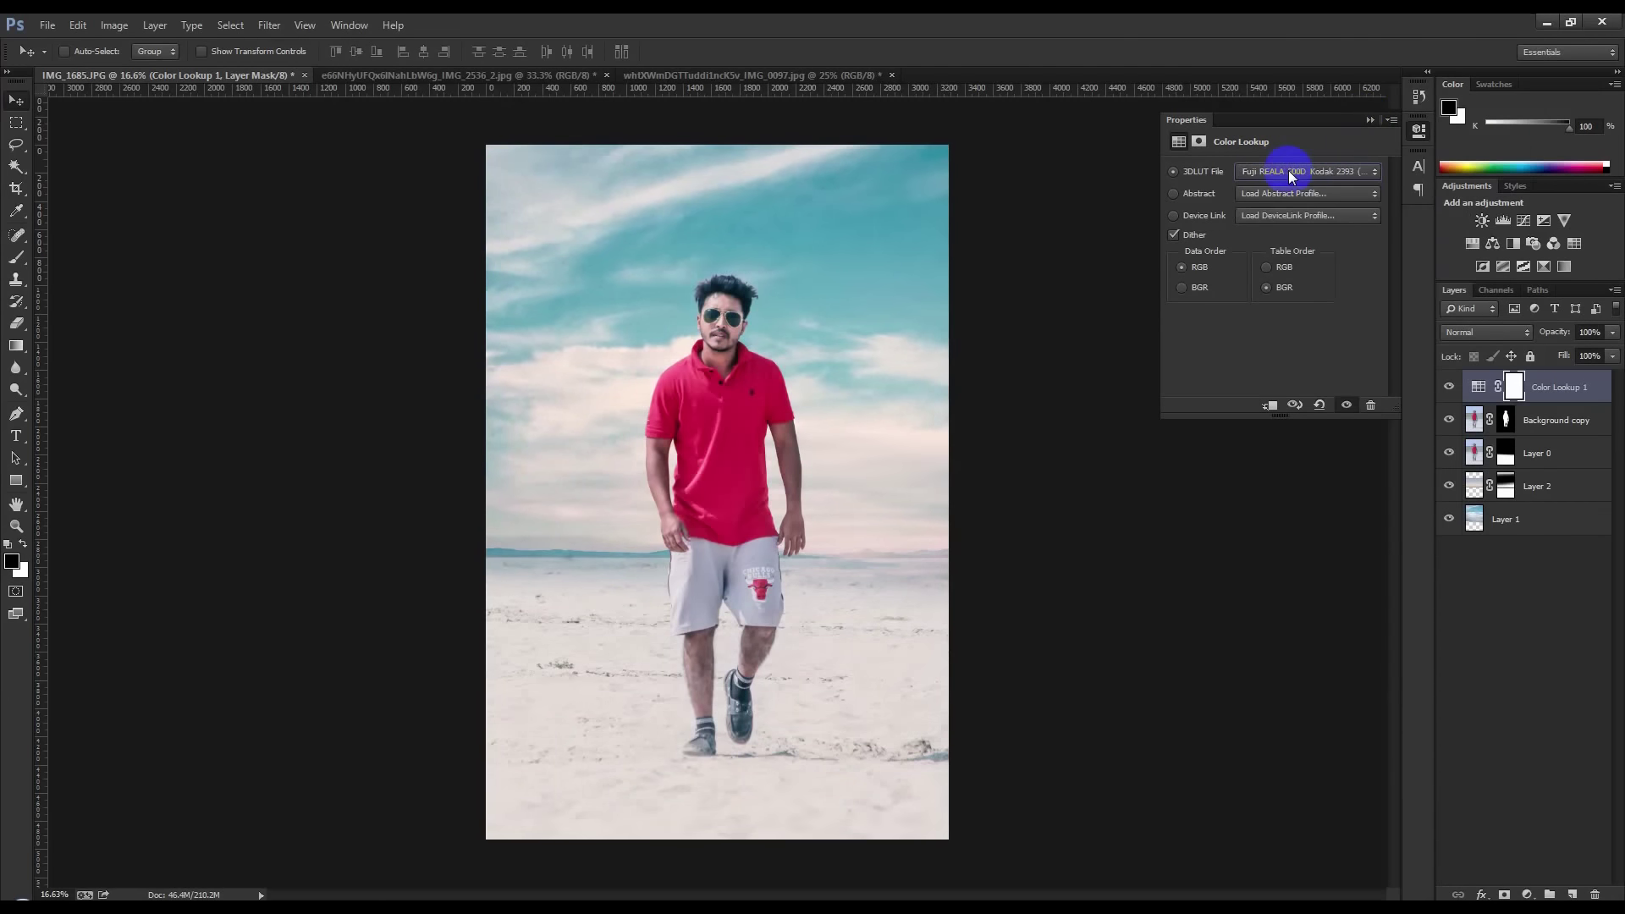
{"action": "key", "text": "Down"}
{"action": "key", "text": "Down"}
{"action": "key", "text": "Down"}
{"action": "key", "text": "Down"}
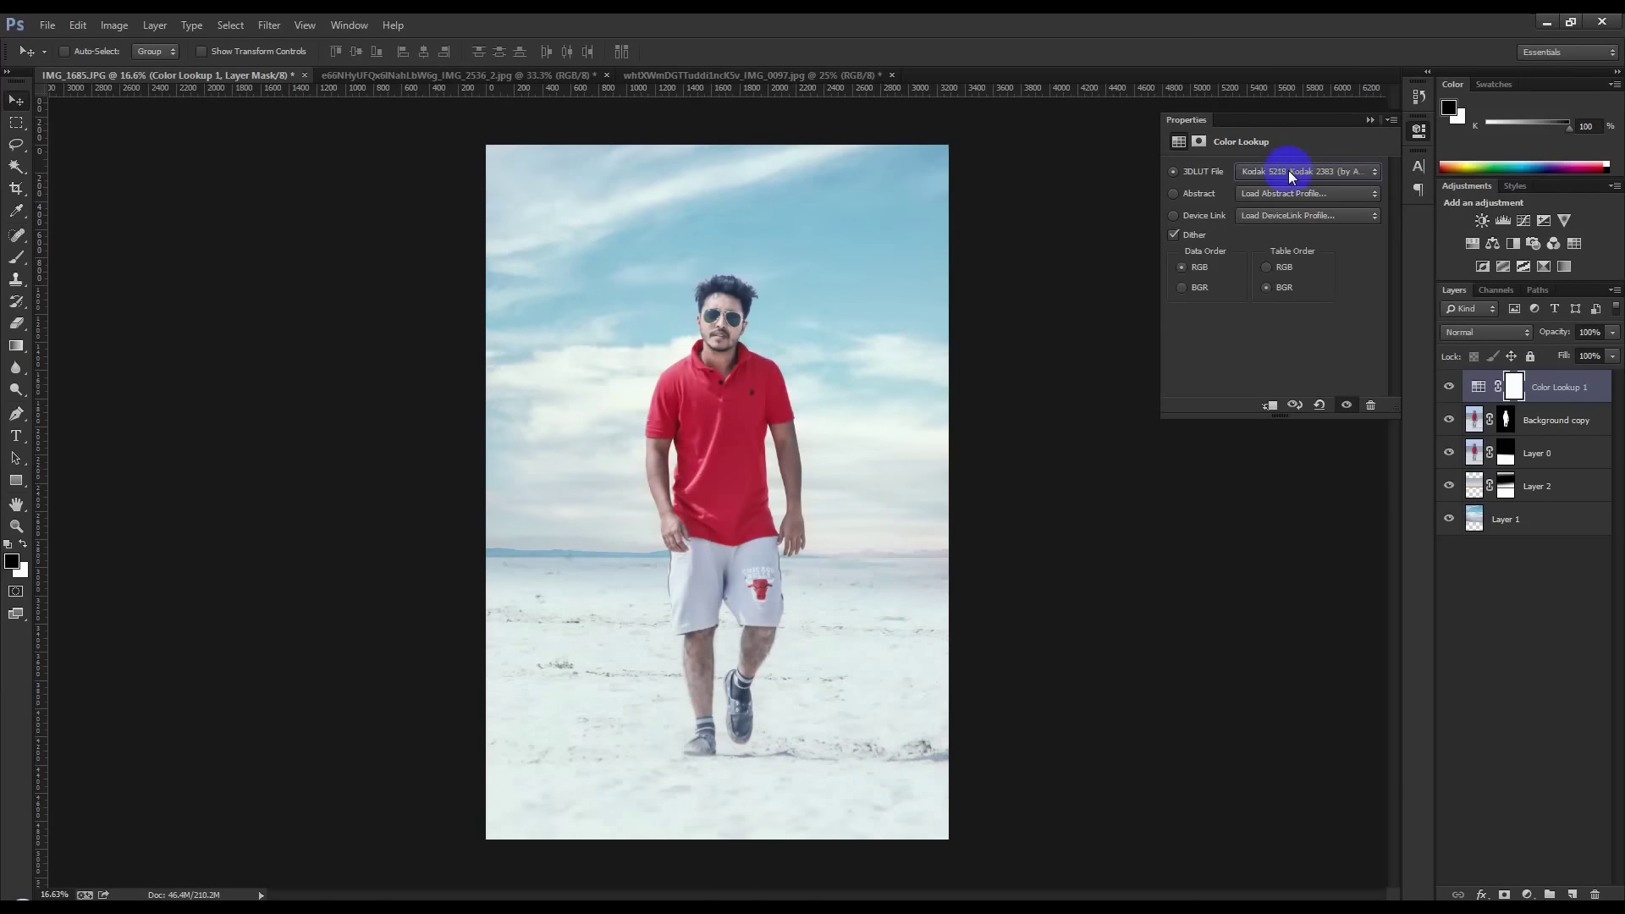
{"action": "key", "text": "Down"}
{"action": "key", "text": "Down"}
{"action": "key", "text": "Down"}
{"action": "key", "text": "Down"}
{"action": "key", "text": "Down"}
{"action": "key", "text": "Down"}
{"action": "key", "text": "Down"}
{"action": "key", "text": "Down"}
Choose the Fuji ETERNA 250D Fuji 3510 LUT, close Properties, and select the Background copy layer
{"action": "left_click", "coordinate": [1288, 170]}
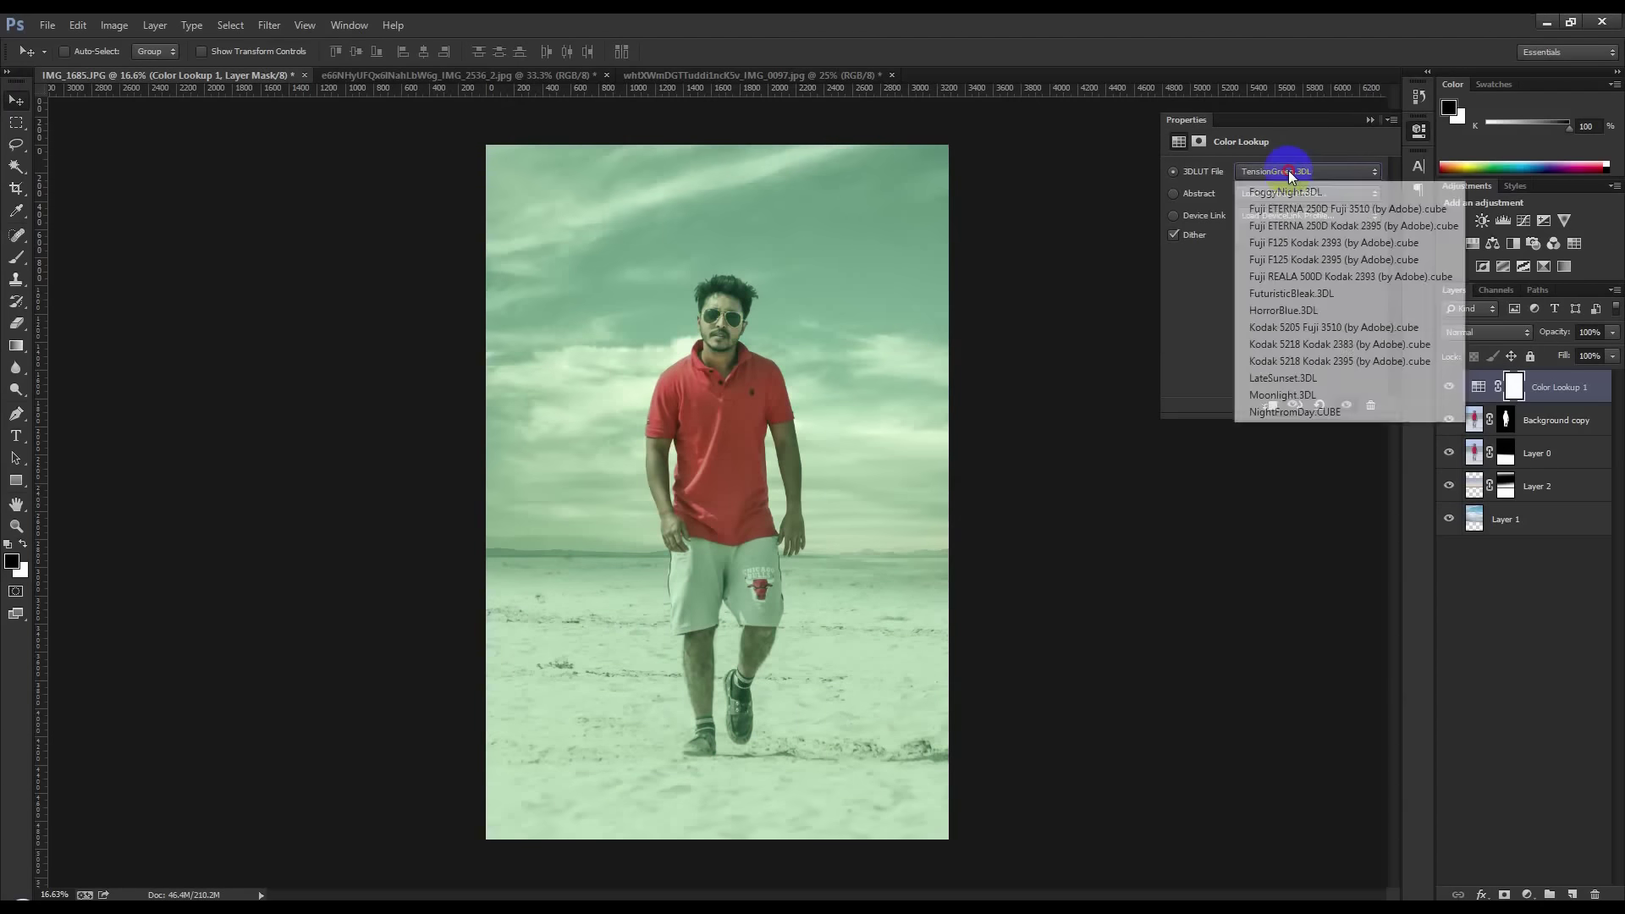
{"action": "left_click", "coordinate": [1298, 424]}
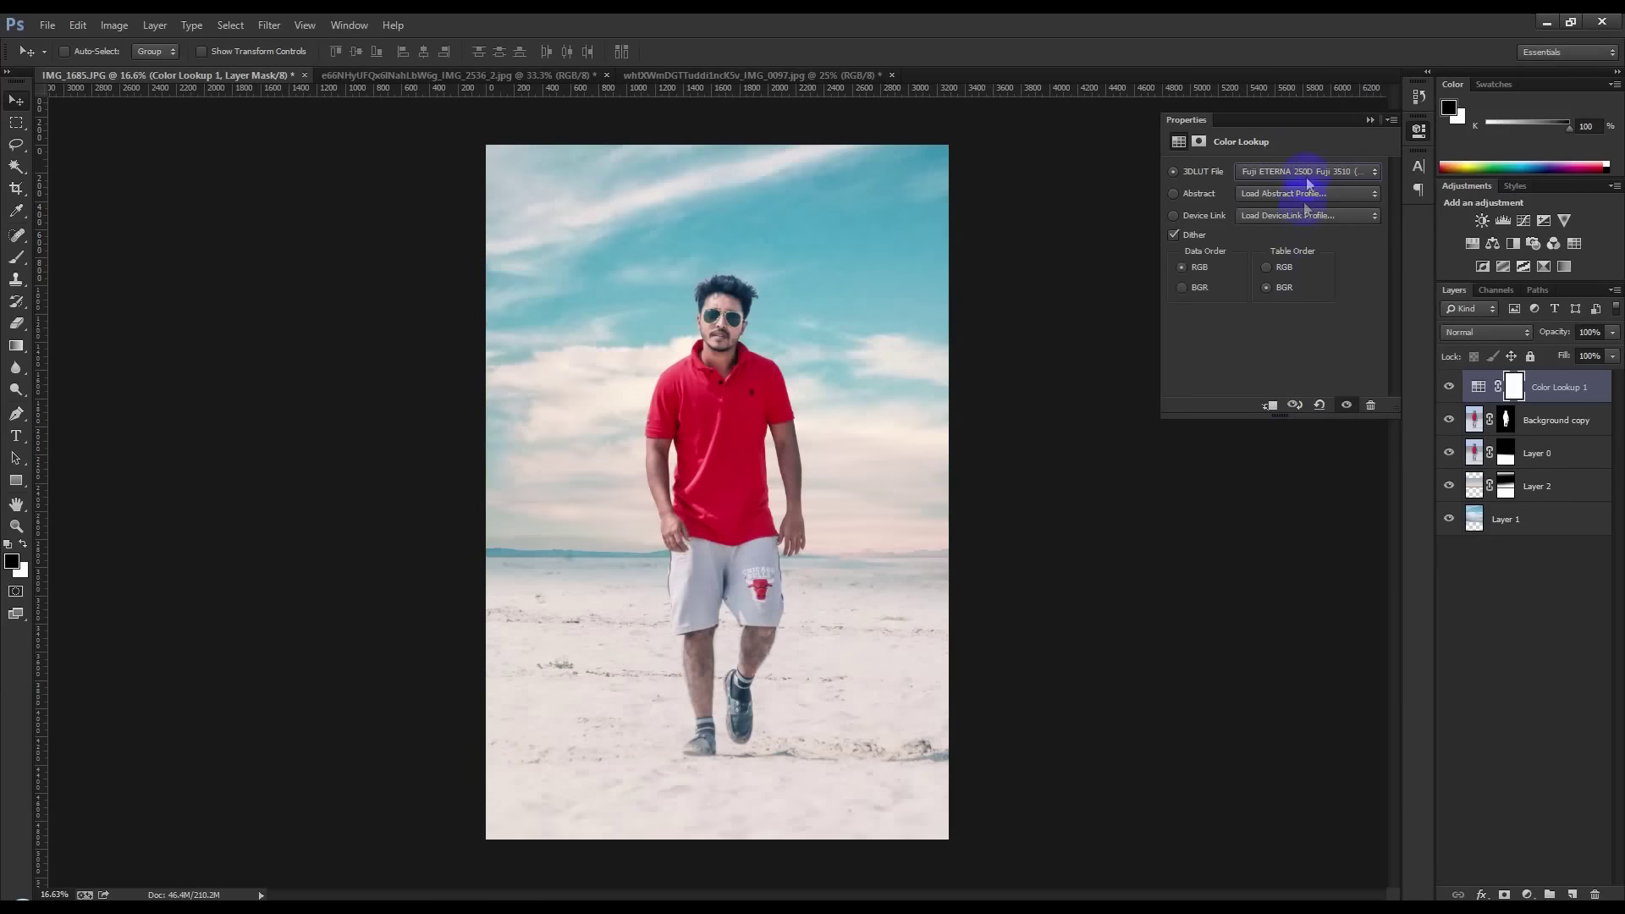
{"action": "left_click", "coordinate": [1370, 119]}
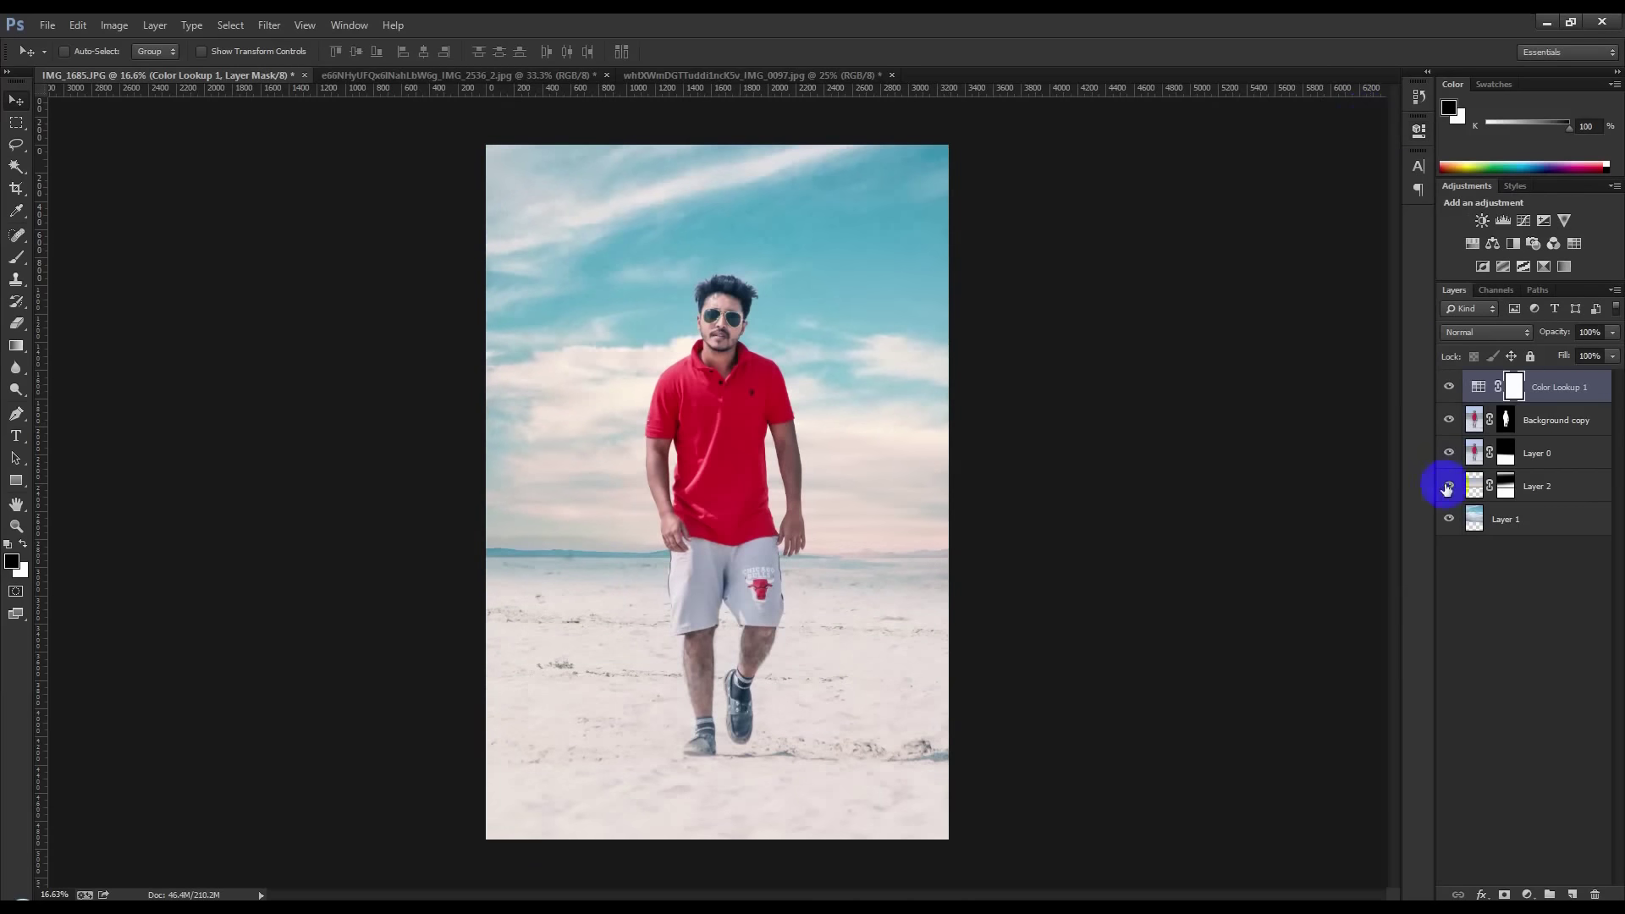
{"action": "left_click", "coordinate": [1560, 429]}
{"action": "left_click", "coordinate": [1533, 895]}
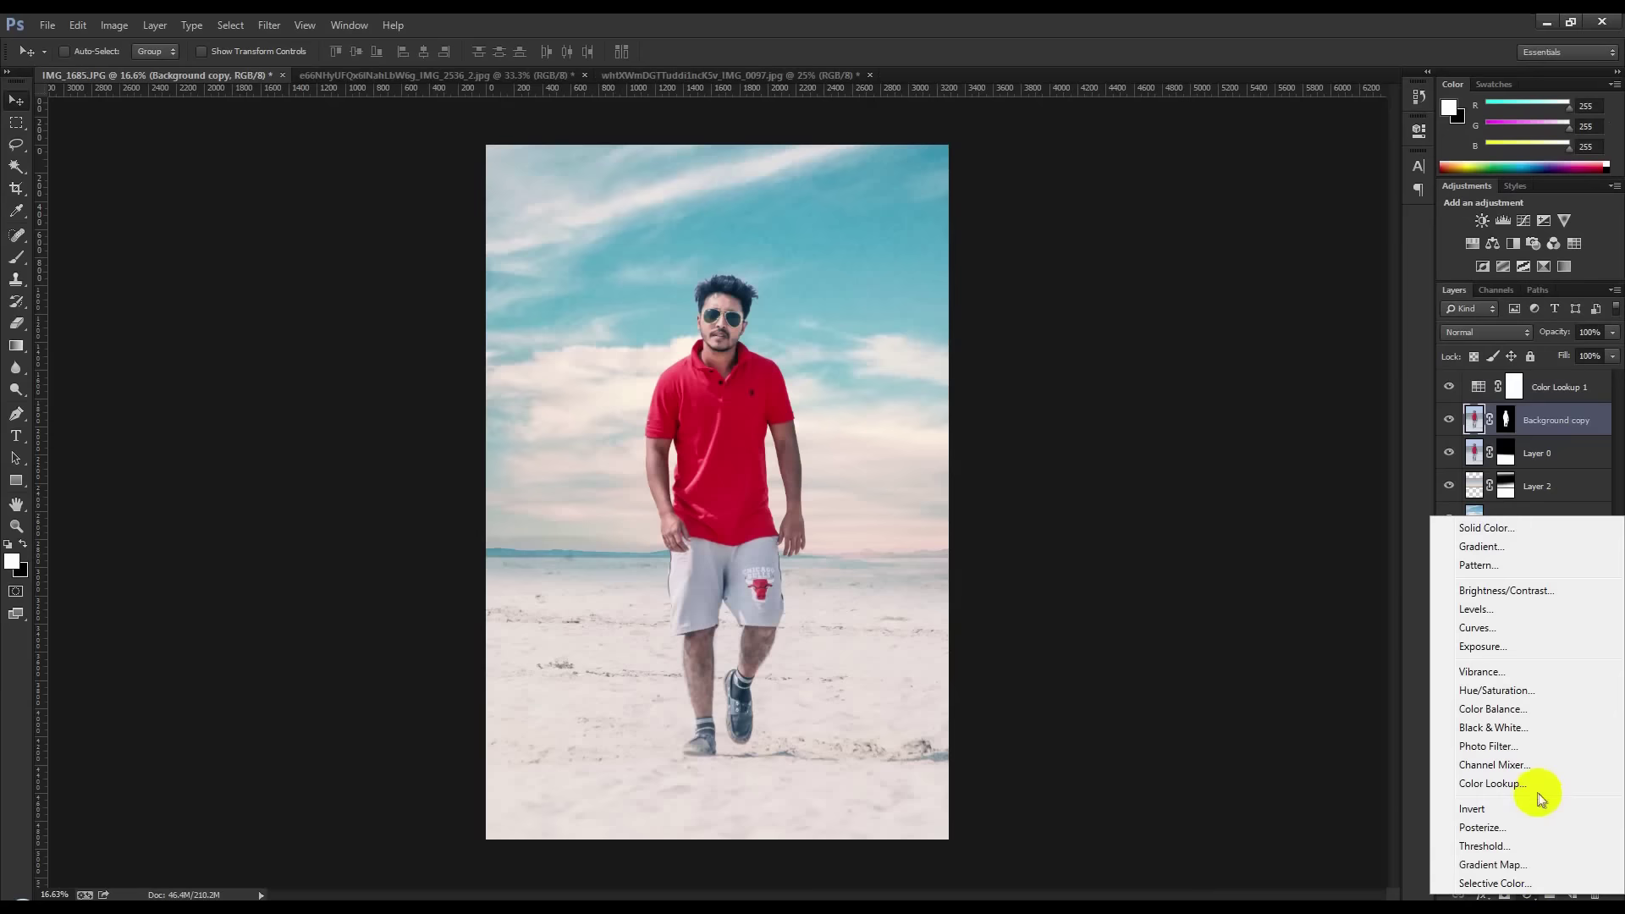
Add a Gradient Fill layer using the Photographic Toning blue-teal preset, reversed
{"action": "left_click", "coordinate": [1483, 546]}
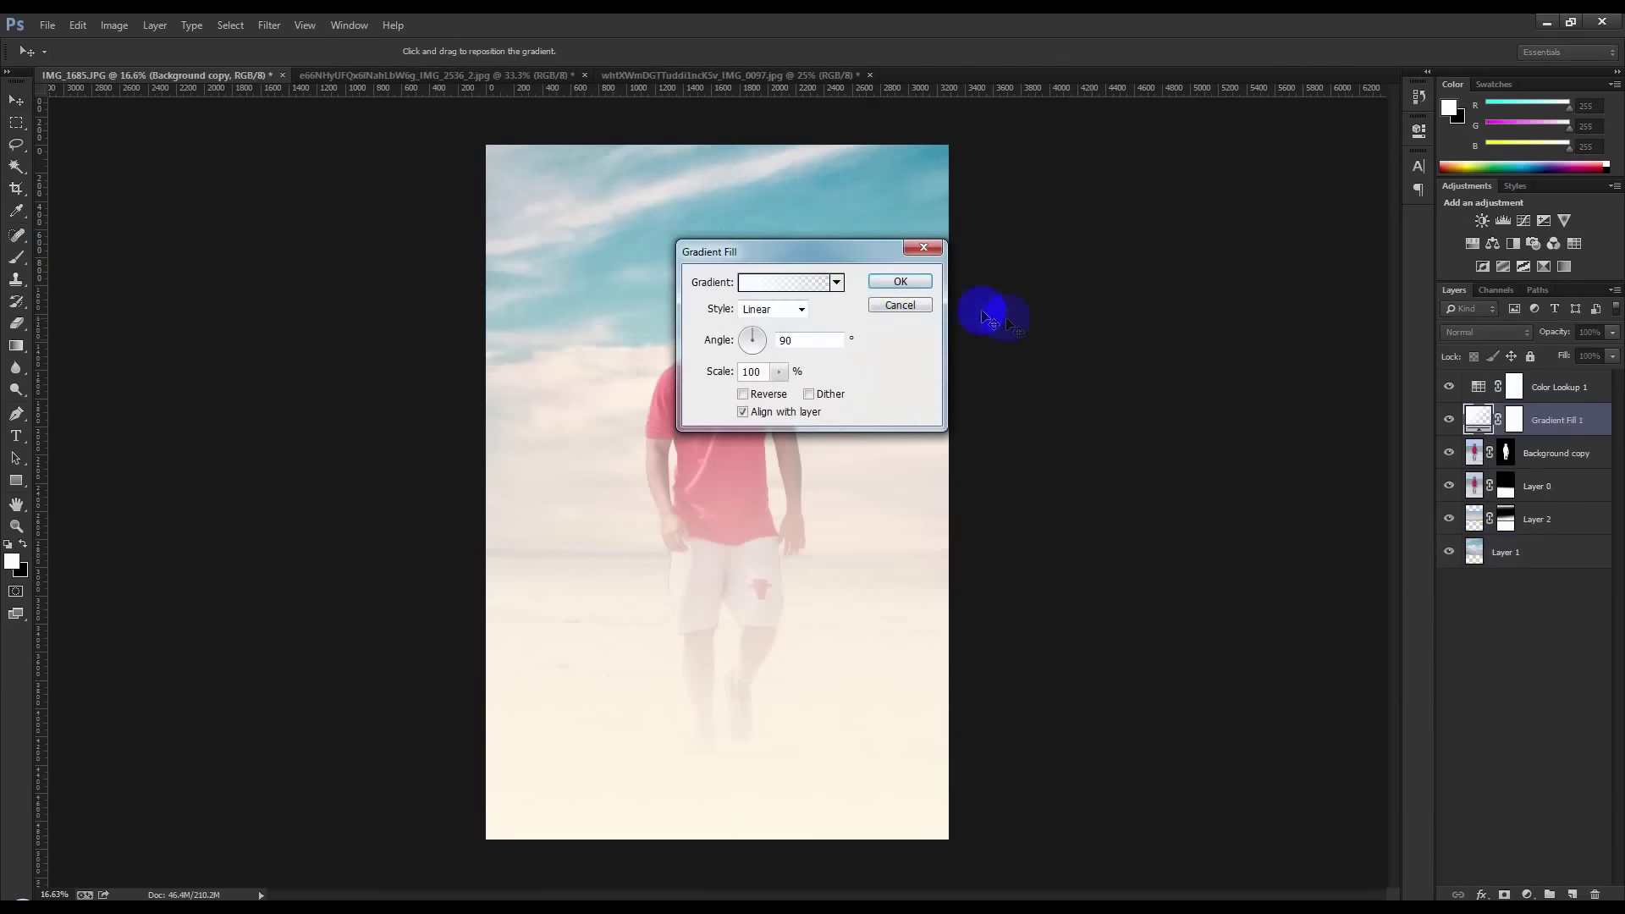
{"action": "left_click", "coordinate": [843, 282]}
{"action": "left_click", "coordinate": [883, 307]}
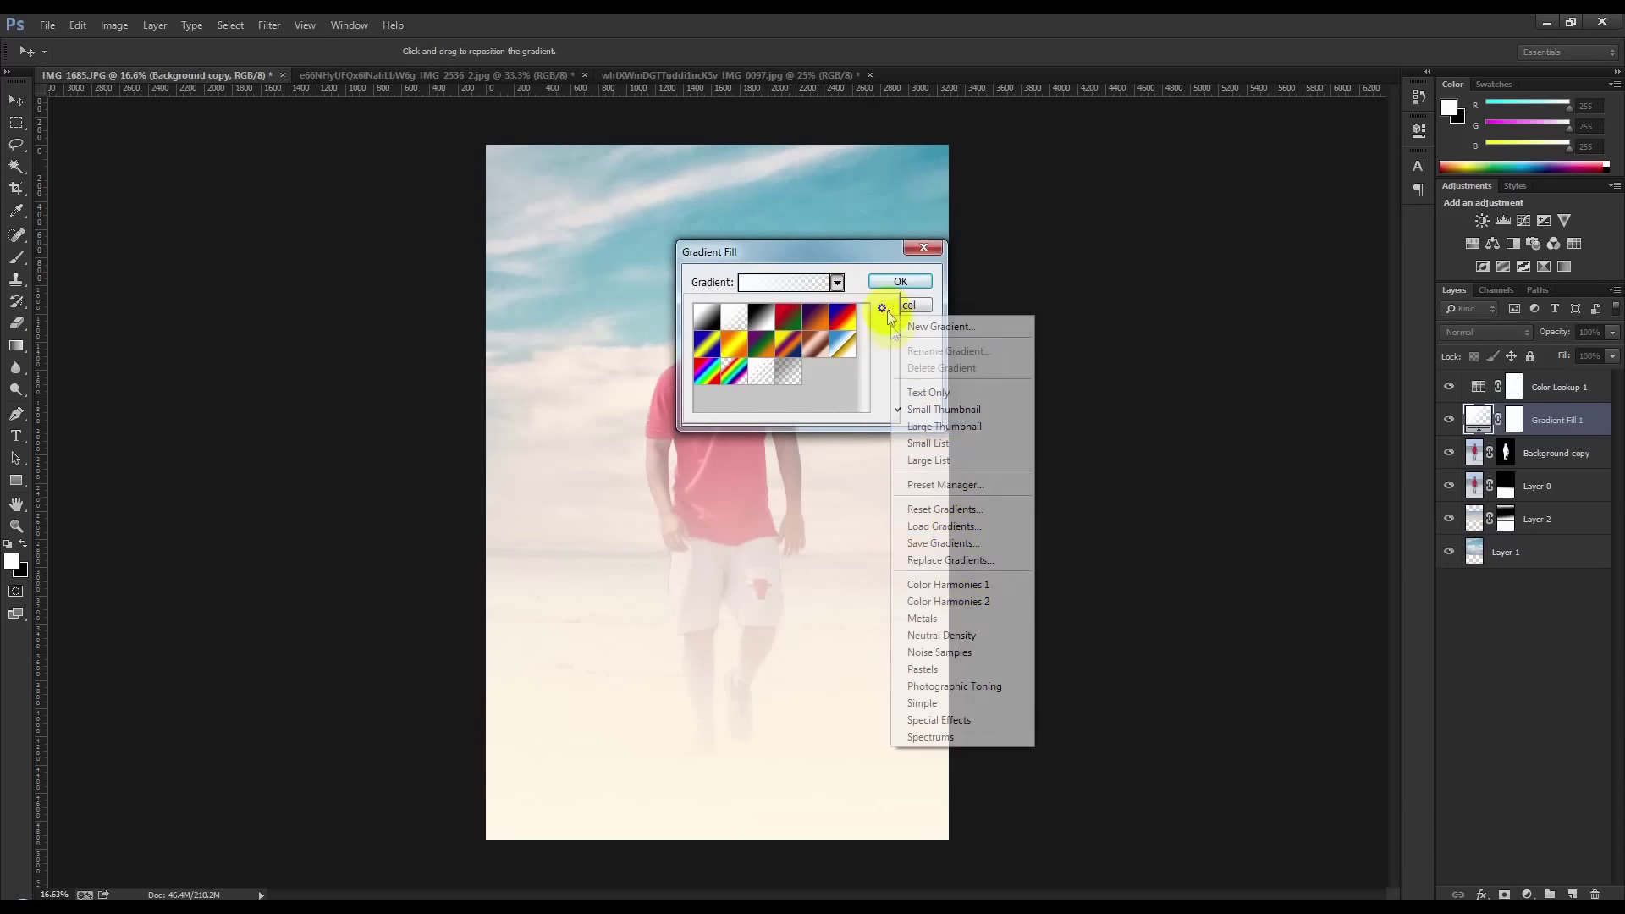
{"action": "left_click", "coordinate": [989, 687]}
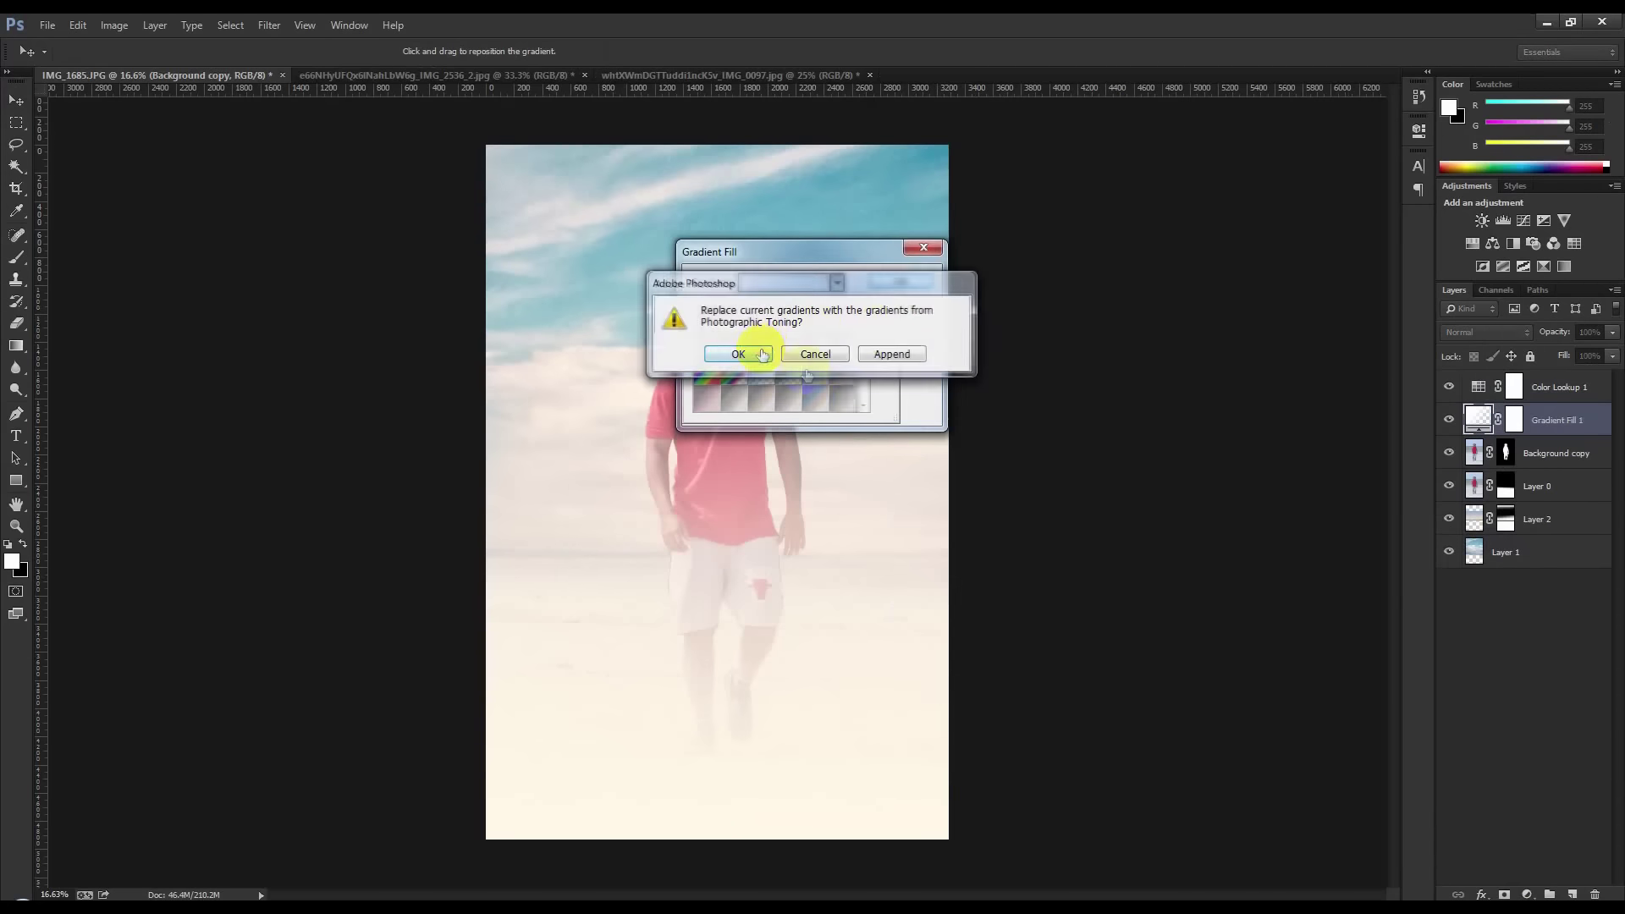
{"action": "left_click", "coordinate": [744, 352]}
{"action": "left_click_drag", "start_coordinate": [891, 414], "coordinate": [1065, 589]}
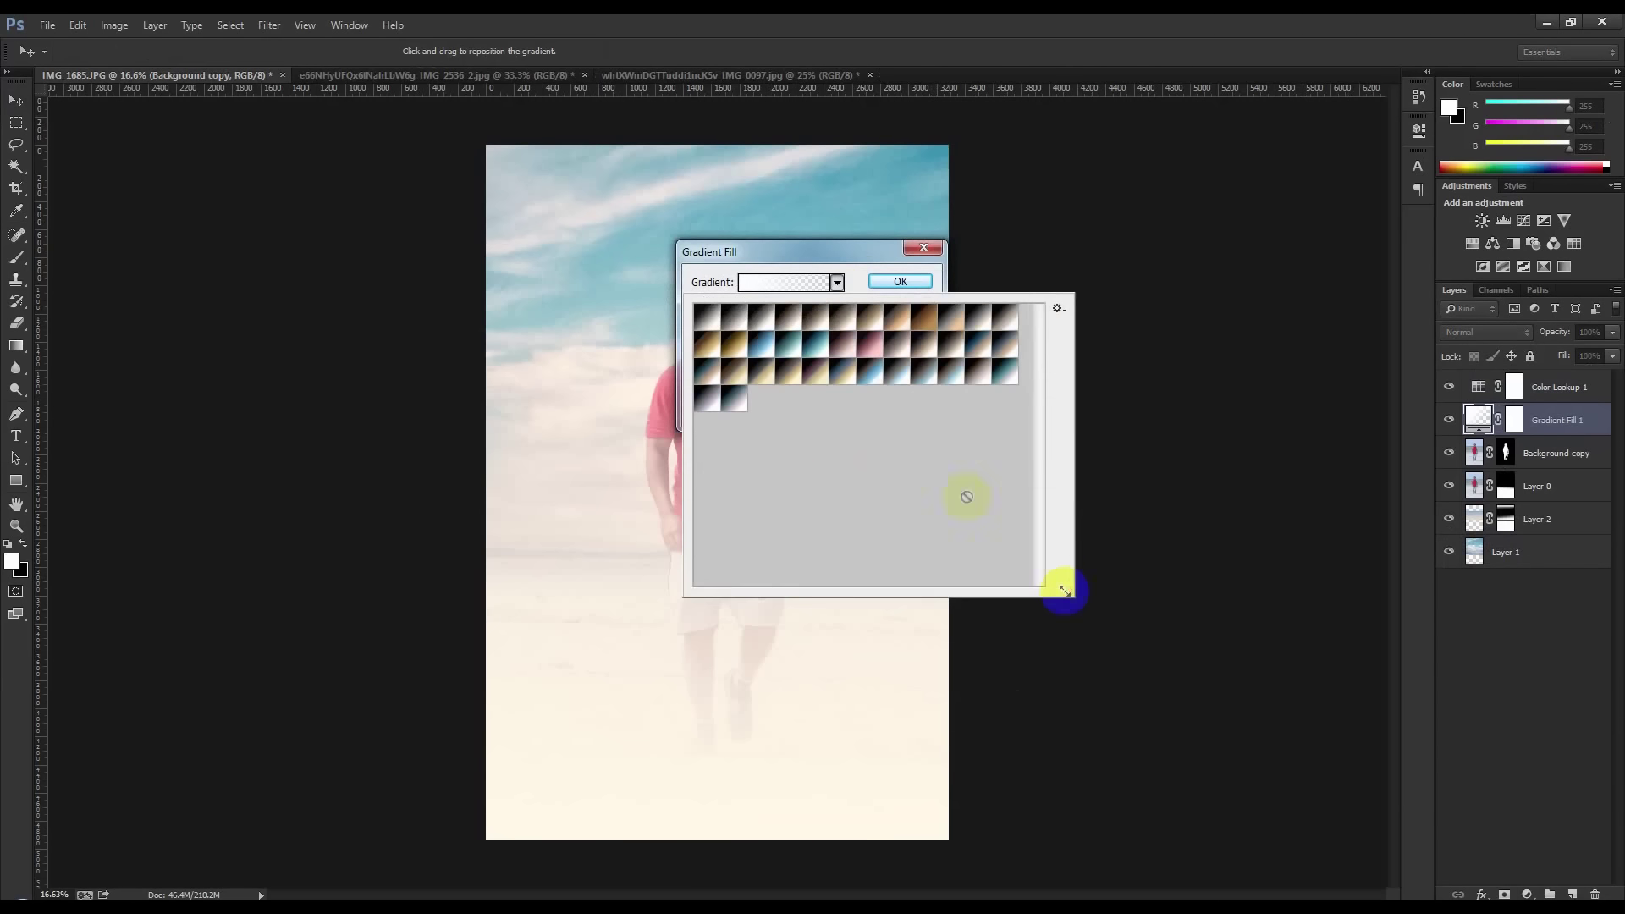
{"action": "left_click", "coordinate": [767, 351]}
{"action": "left_click", "coordinate": [856, 240]}
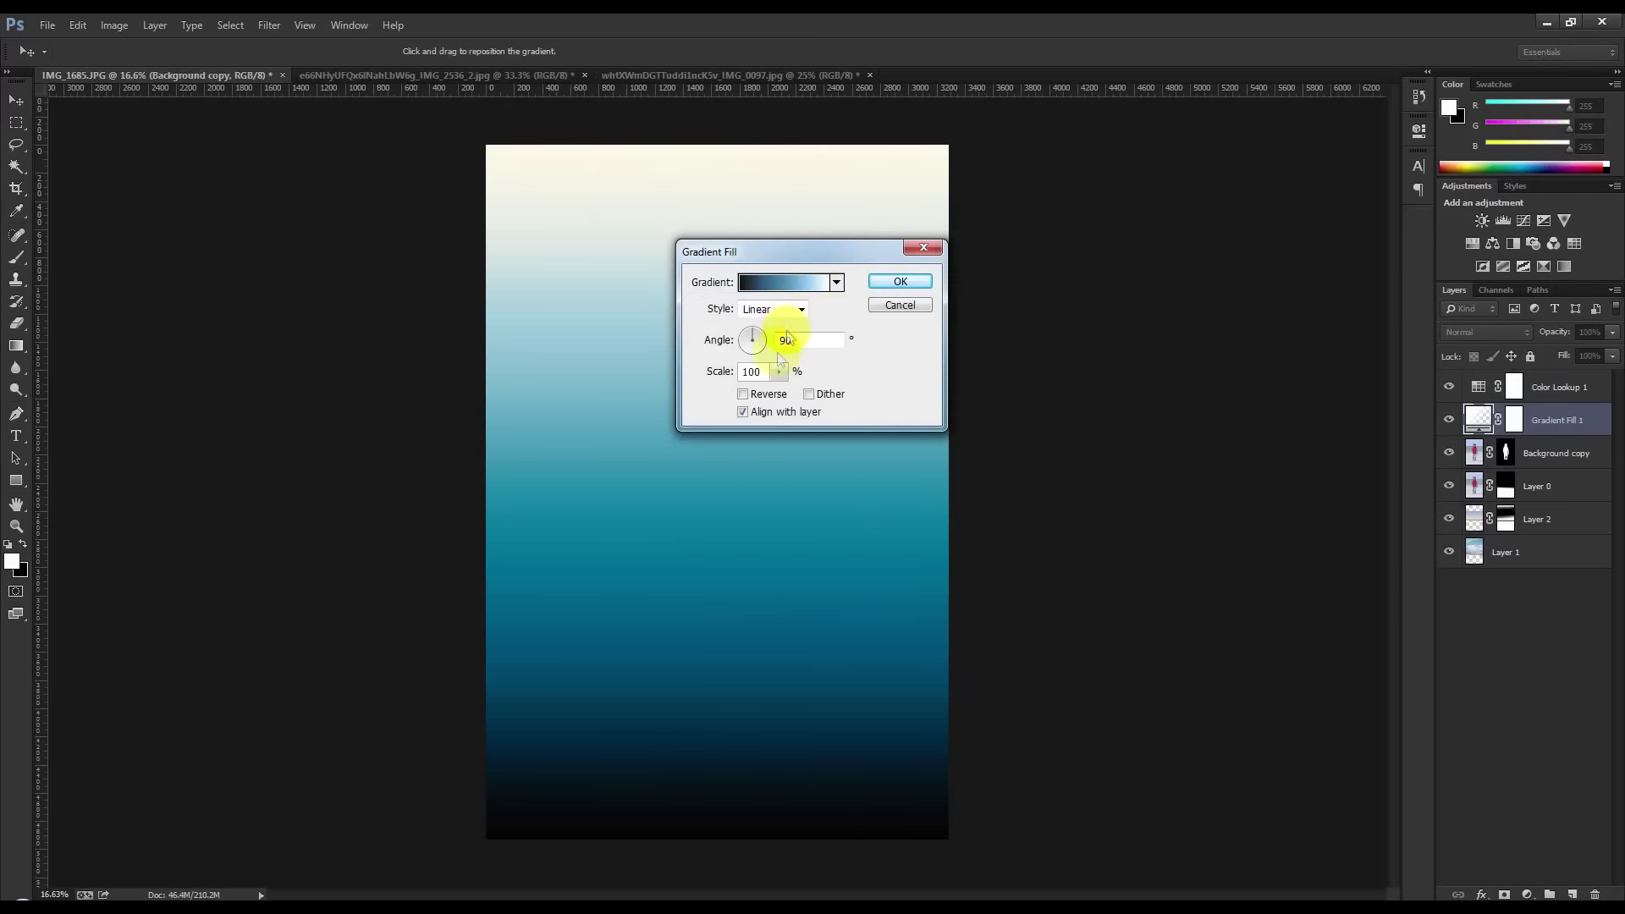
{"action": "left_click", "coordinate": [762, 393]}
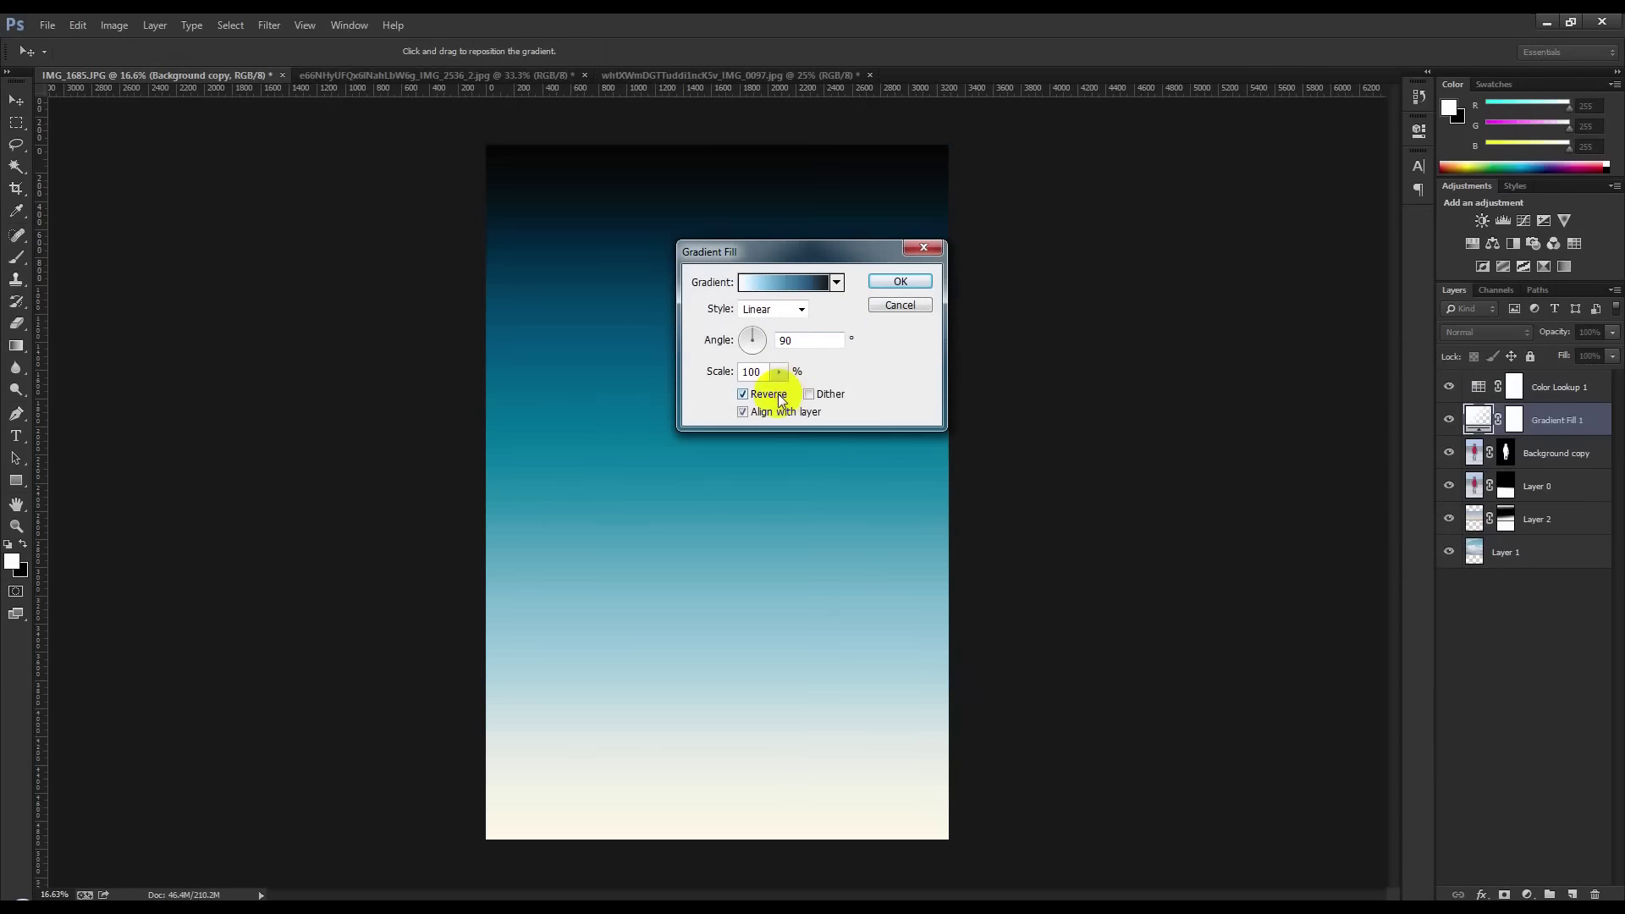
{"action": "left_click", "coordinate": [899, 286]}
Set Gradient Fill 1 to Soft Light and move it below Layer 0
{"action": "left_click", "coordinate": [1473, 332]}
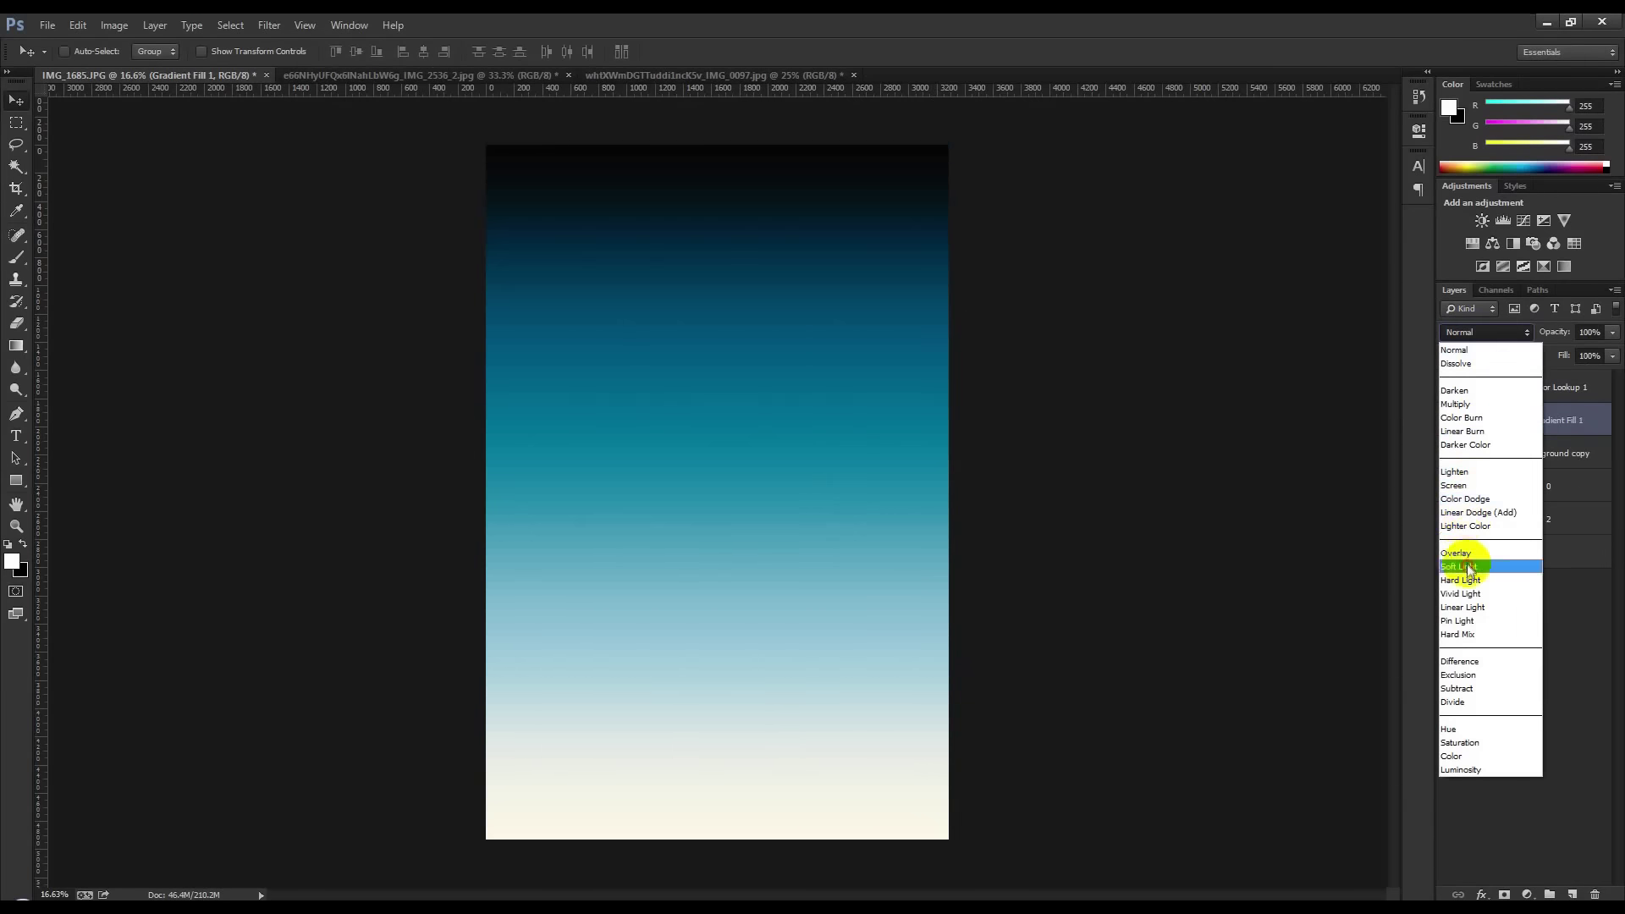
{"action": "left_click", "coordinate": [1470, 566]}
{"action": "left_click", "coordinate": [1450, 420]}
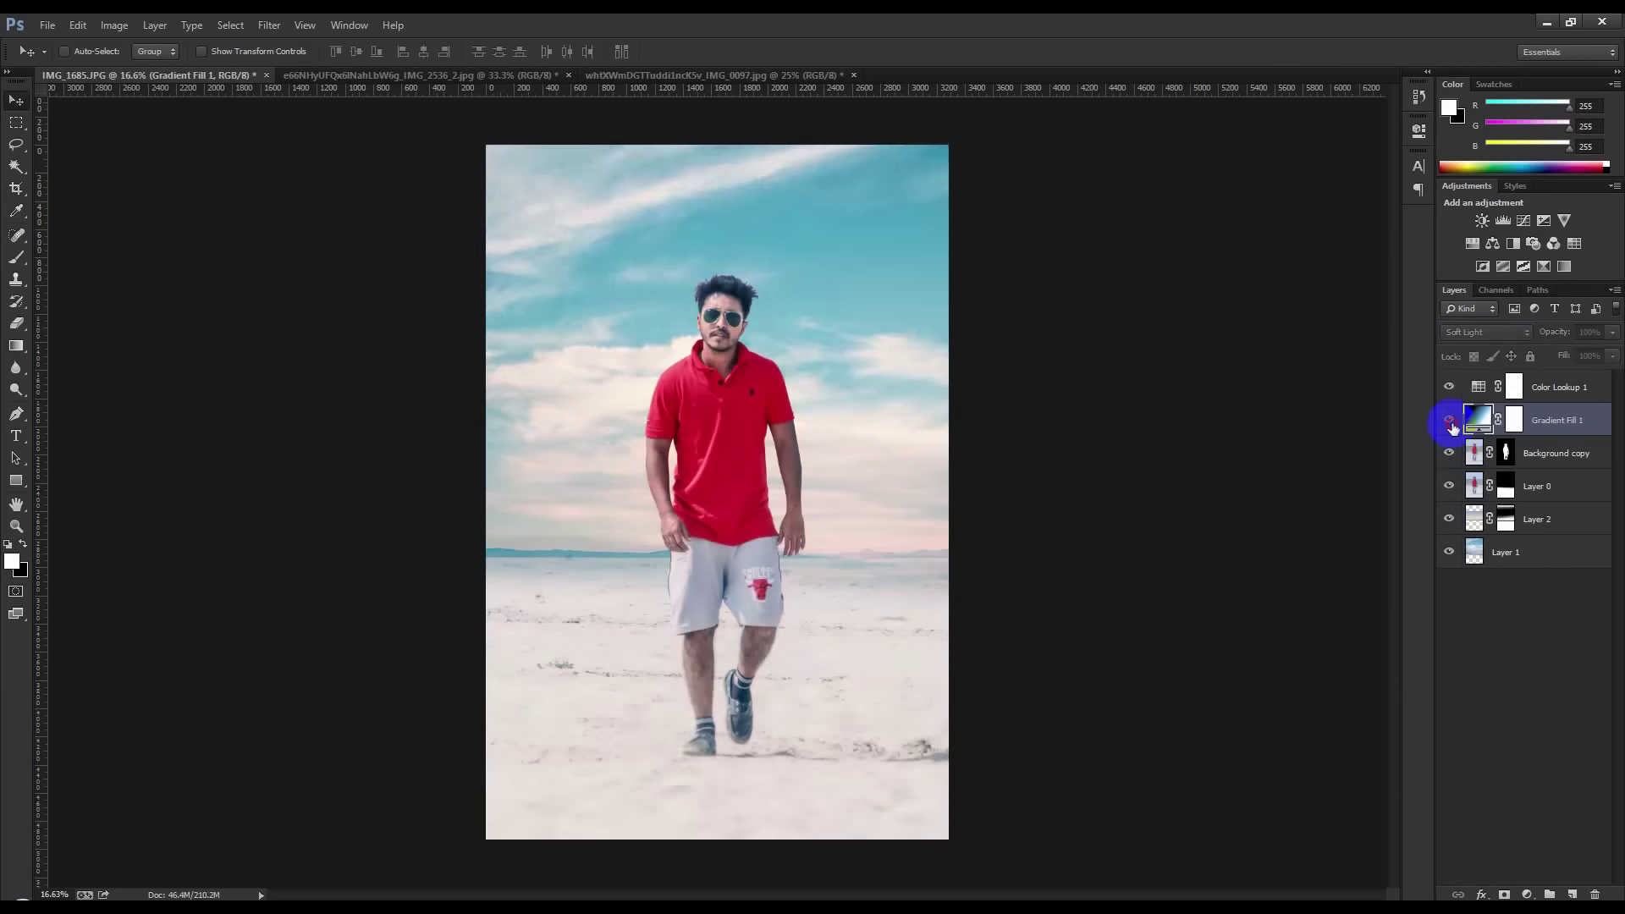
{"action": "left_click_drag", "start_coordinate": [1524, 420], "coordinate": [1550, 489]}
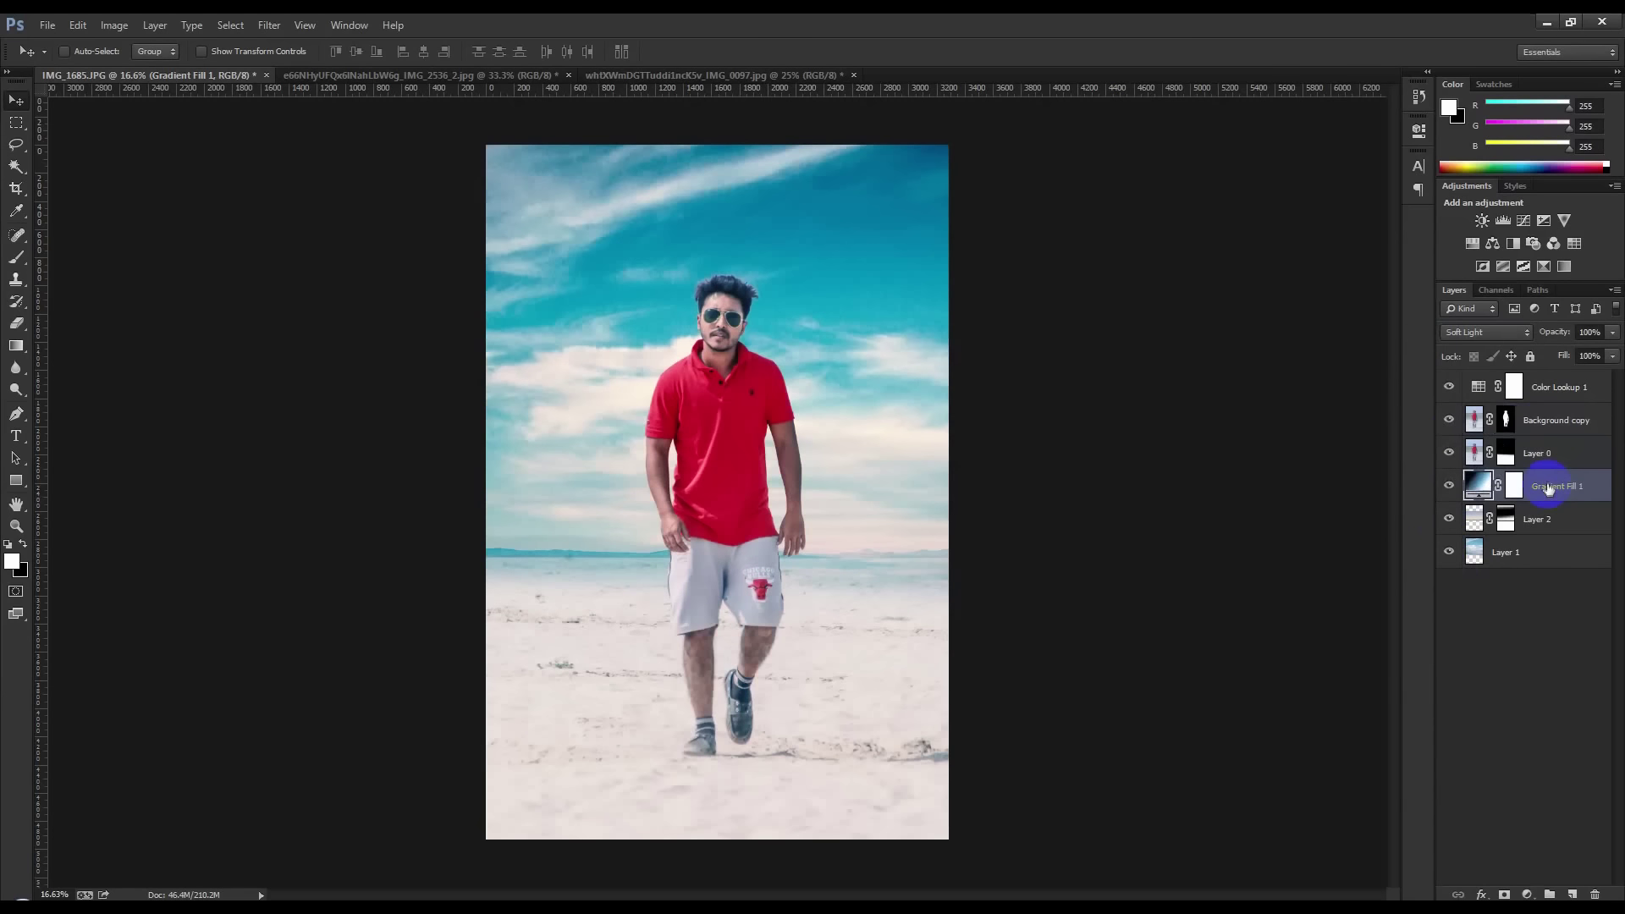
{"action": "double_click", "coordinate": [1512, 486]}
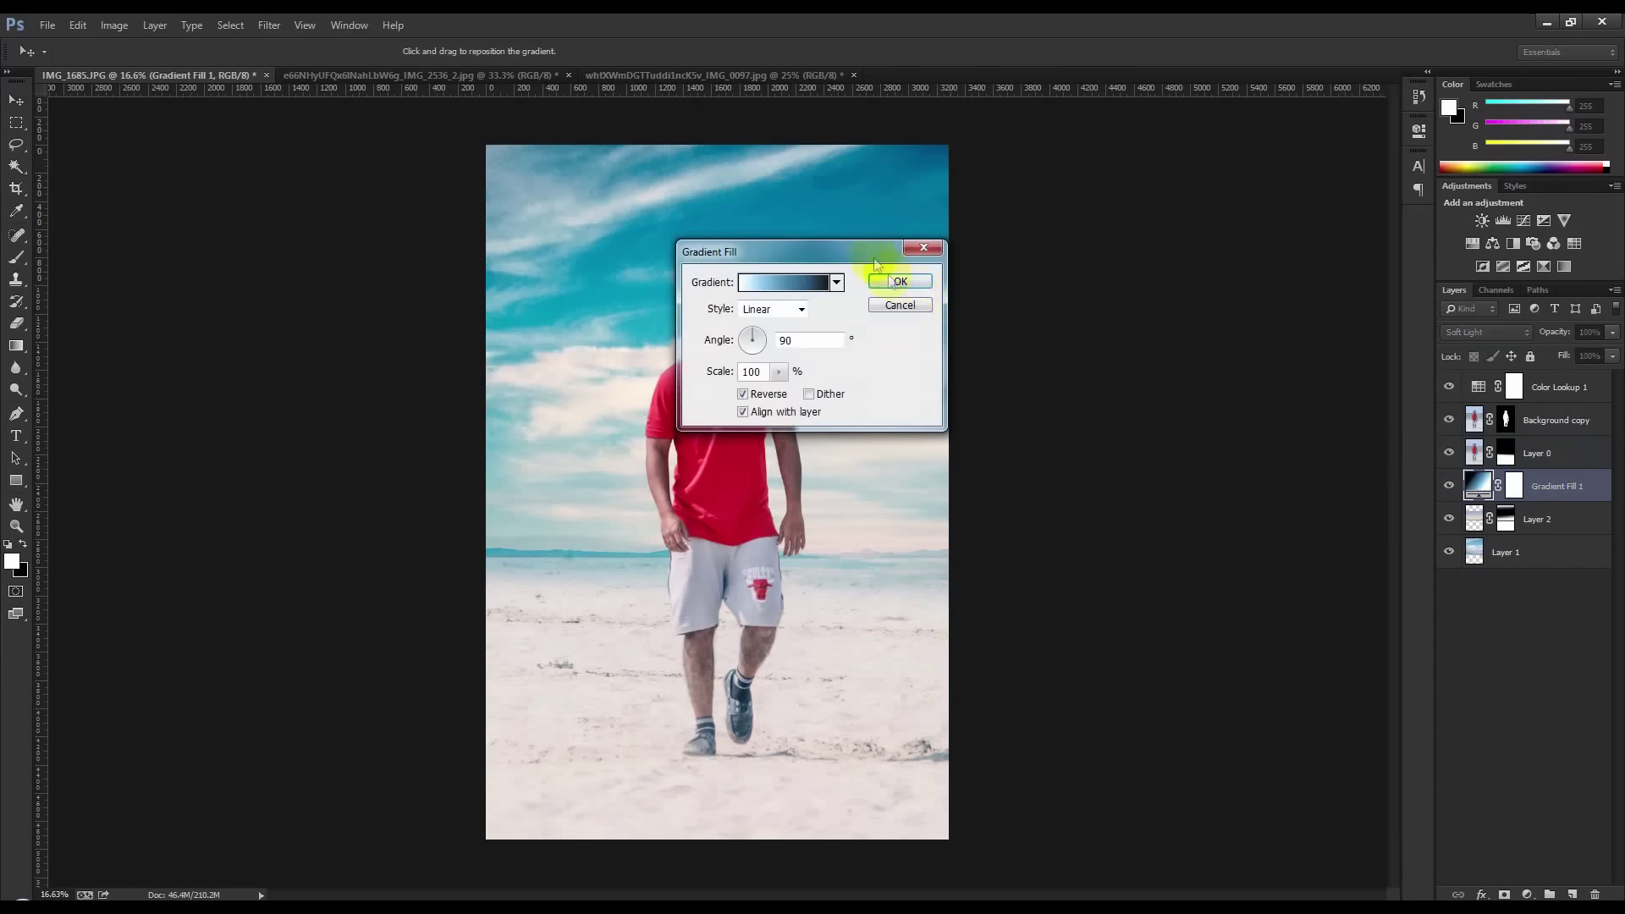
Preview several toning gradient presets for Gradient Fill 1, keeping Reverse on
{"action": "left_click_drag", "start_coordinate": [931, 254], "coordinate": [1273, 254]}
{"action": "left_click", "coordinate": [1237, 282]}
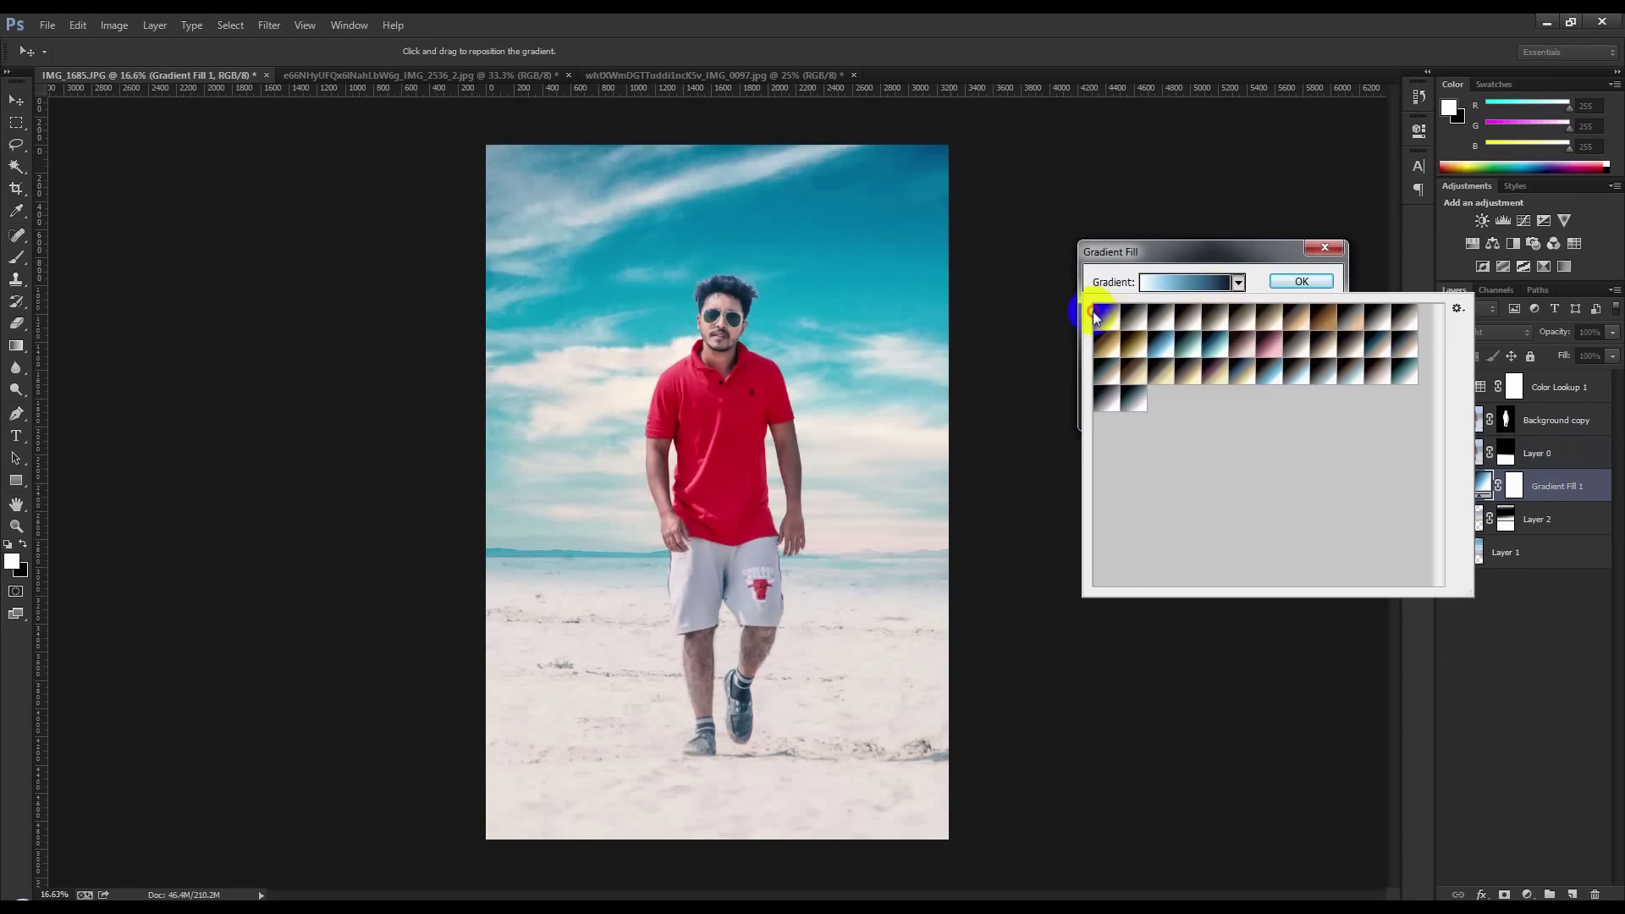
{"action": "left_click", "coordinate": [1131, 325]}
{"action": "left_click", "coordinate": [1224, 329]}
{"action": "left_click", "coordinate": [1271, 326]}
{"action": "left_click", "coordinate": [1305, 327]}
{"action": "left_click", "coordinate": [1323, 327]}
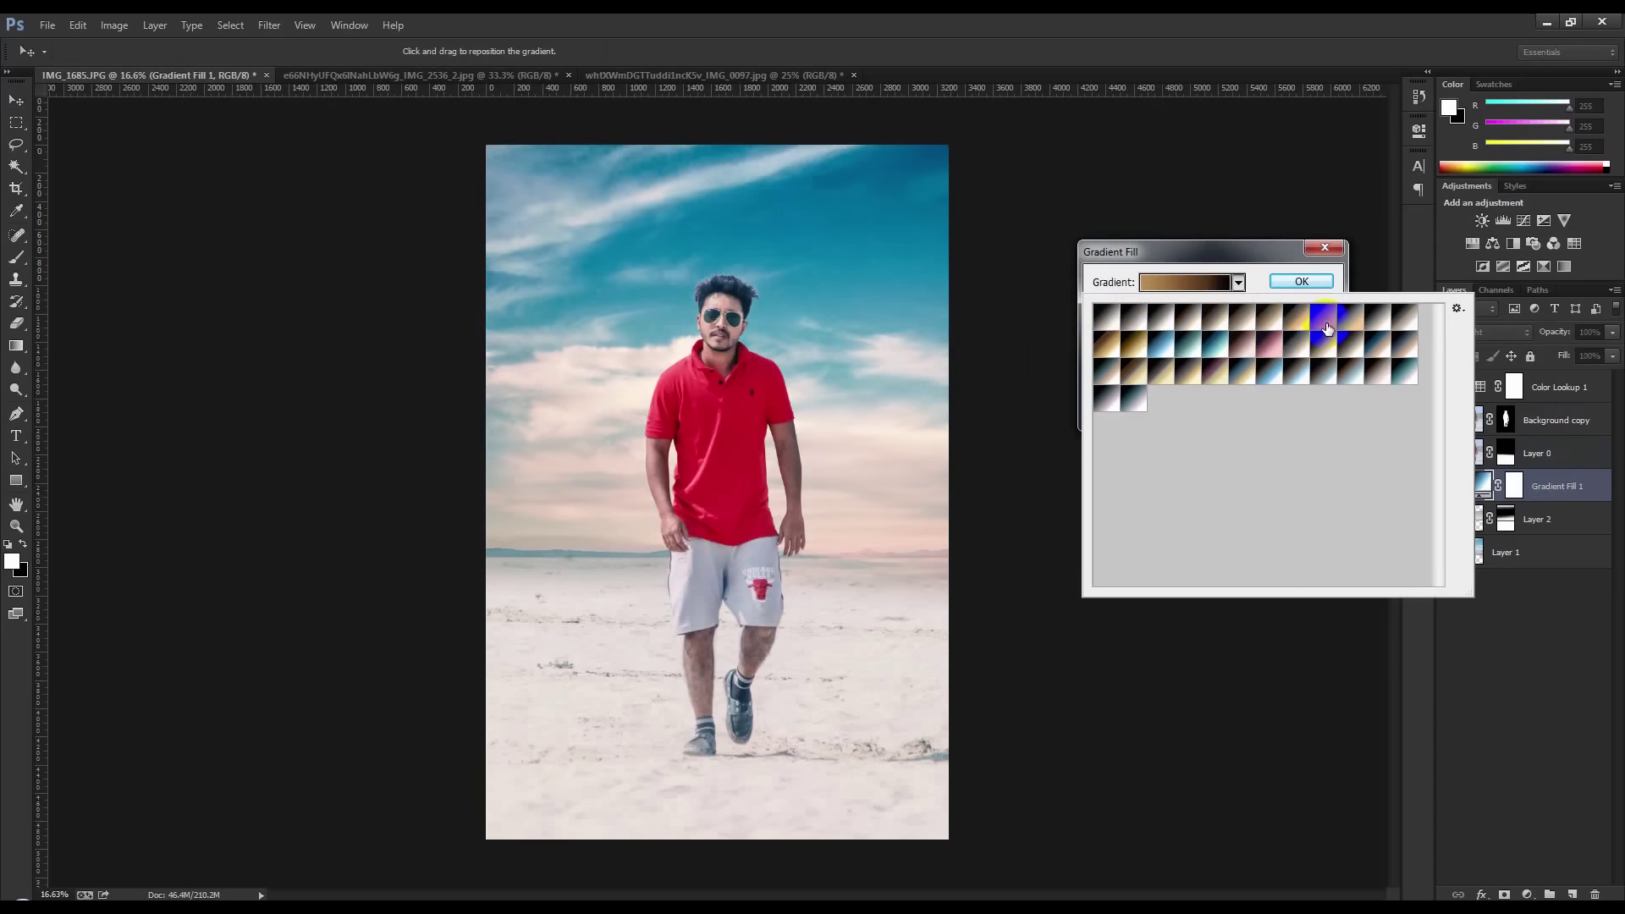
{"action": "left_click", "coordinate": [1297, 327]}
{"action": "left_click", "coordinate": [1256, 284]}
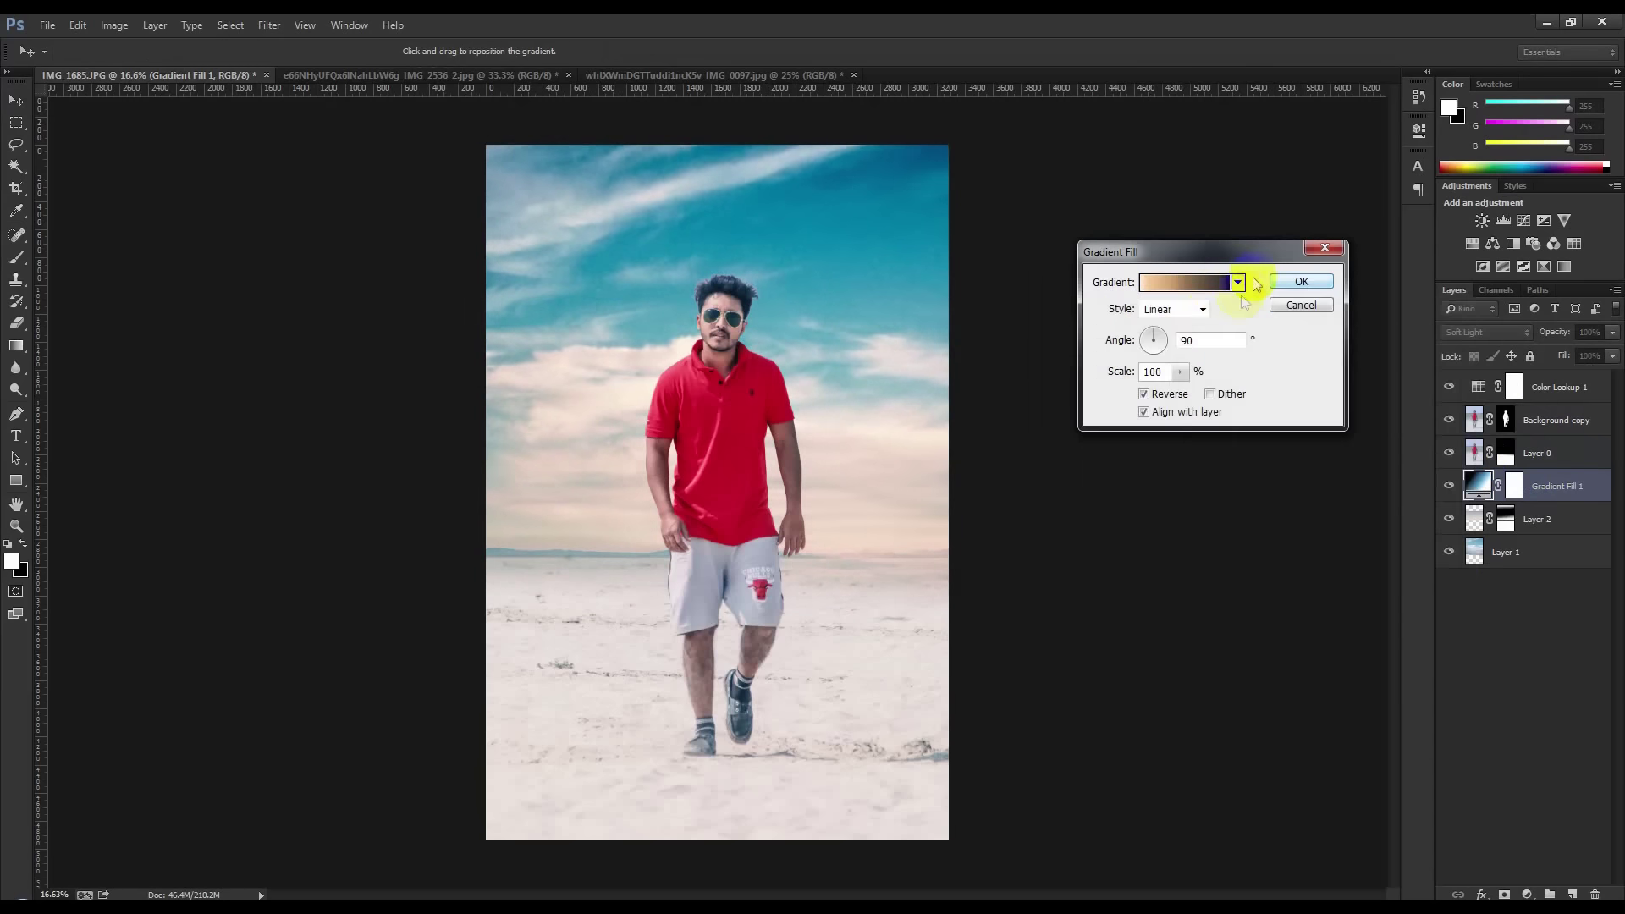
{"action": "left_click", "coordinate": [1145, 395]}
{"action": "left_click", "coordinate": [1169, 393]}
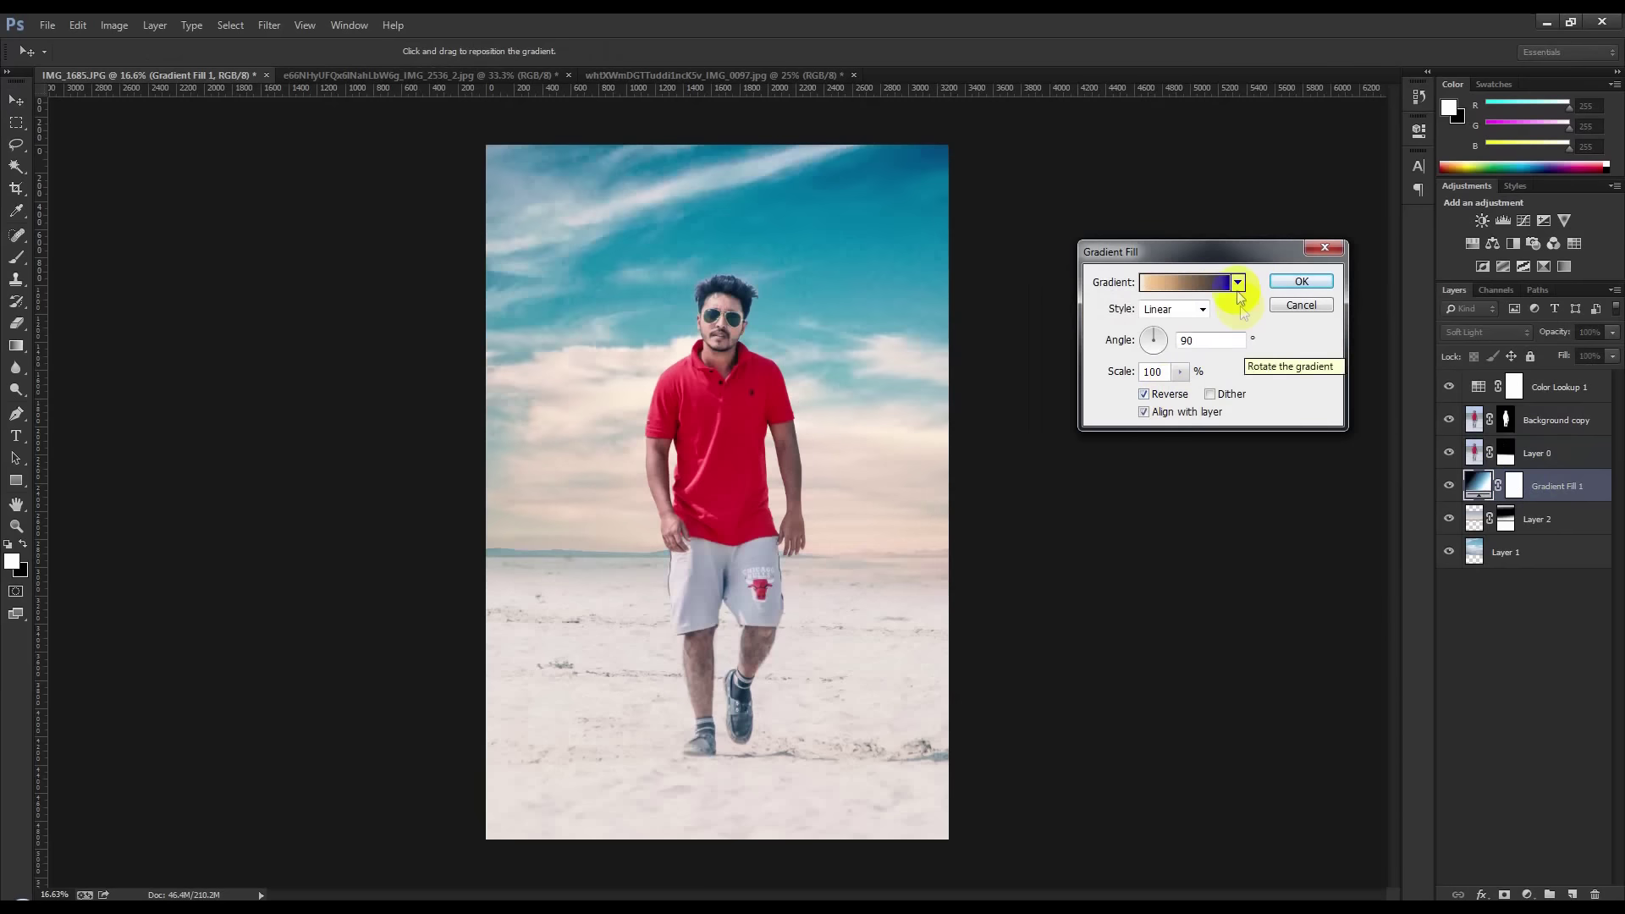
Choose the teal-to-dark toning gradient and confirm the gradient fill
{"action": "left_click", "coordinate": [1238, 282]}
{"action": "left_click", "coordinate": [1250, 351]}
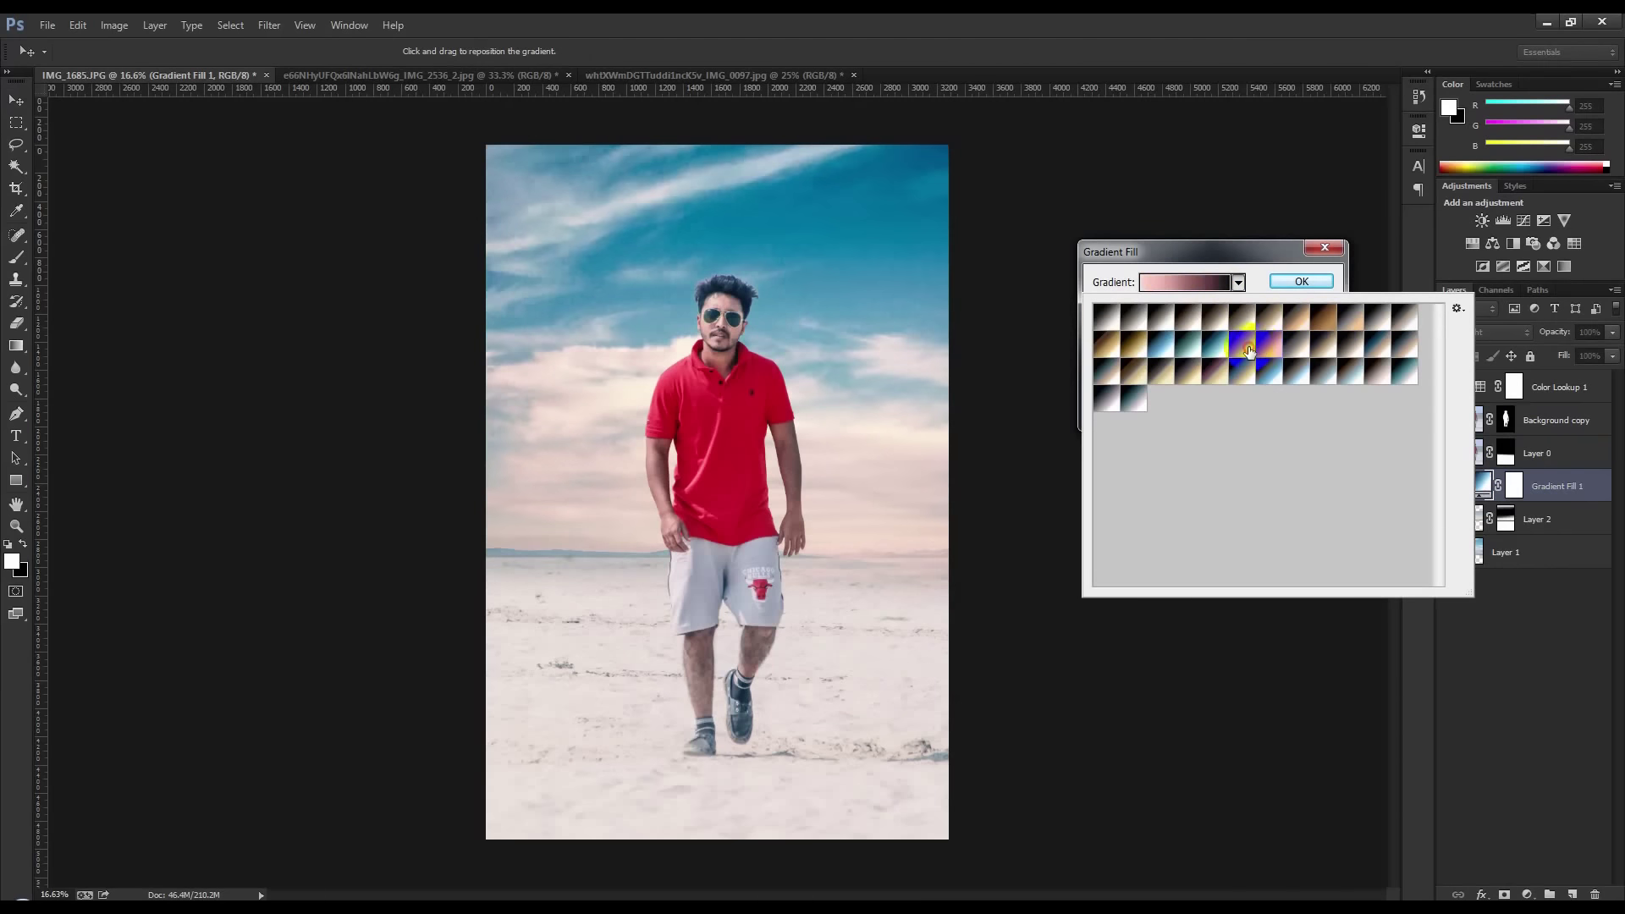
{"action": "left_click", "coordinate": [1203, 350]}
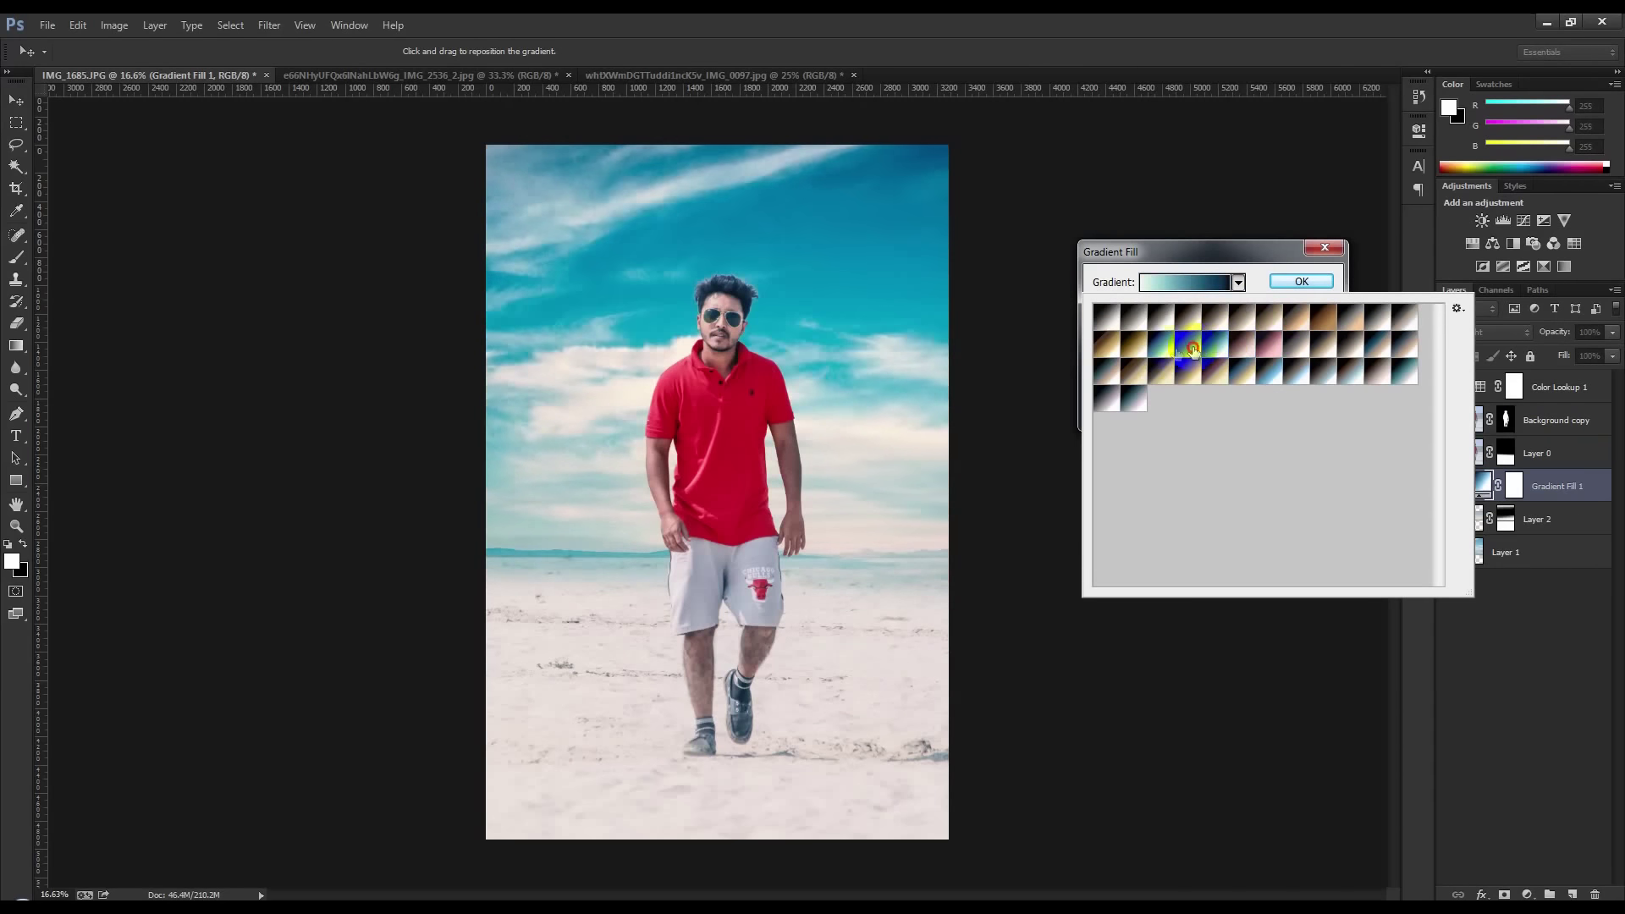
{"action": "left_click", "coordinate": [1275, 371]}
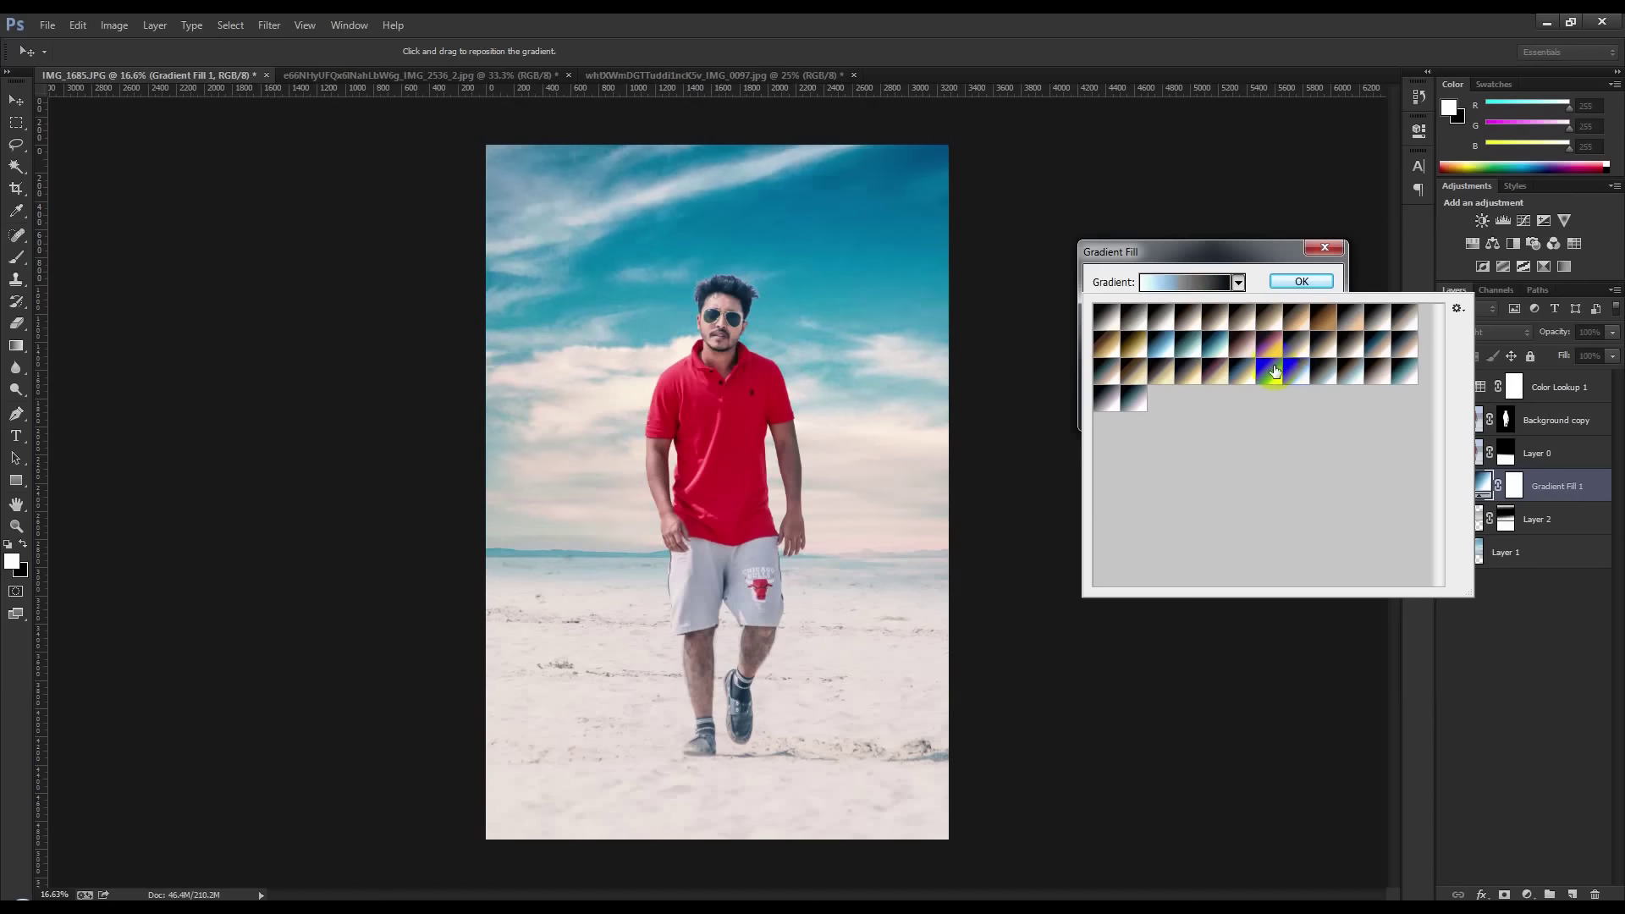
{"action": "left_click", "coordinate": [1168, 351]}
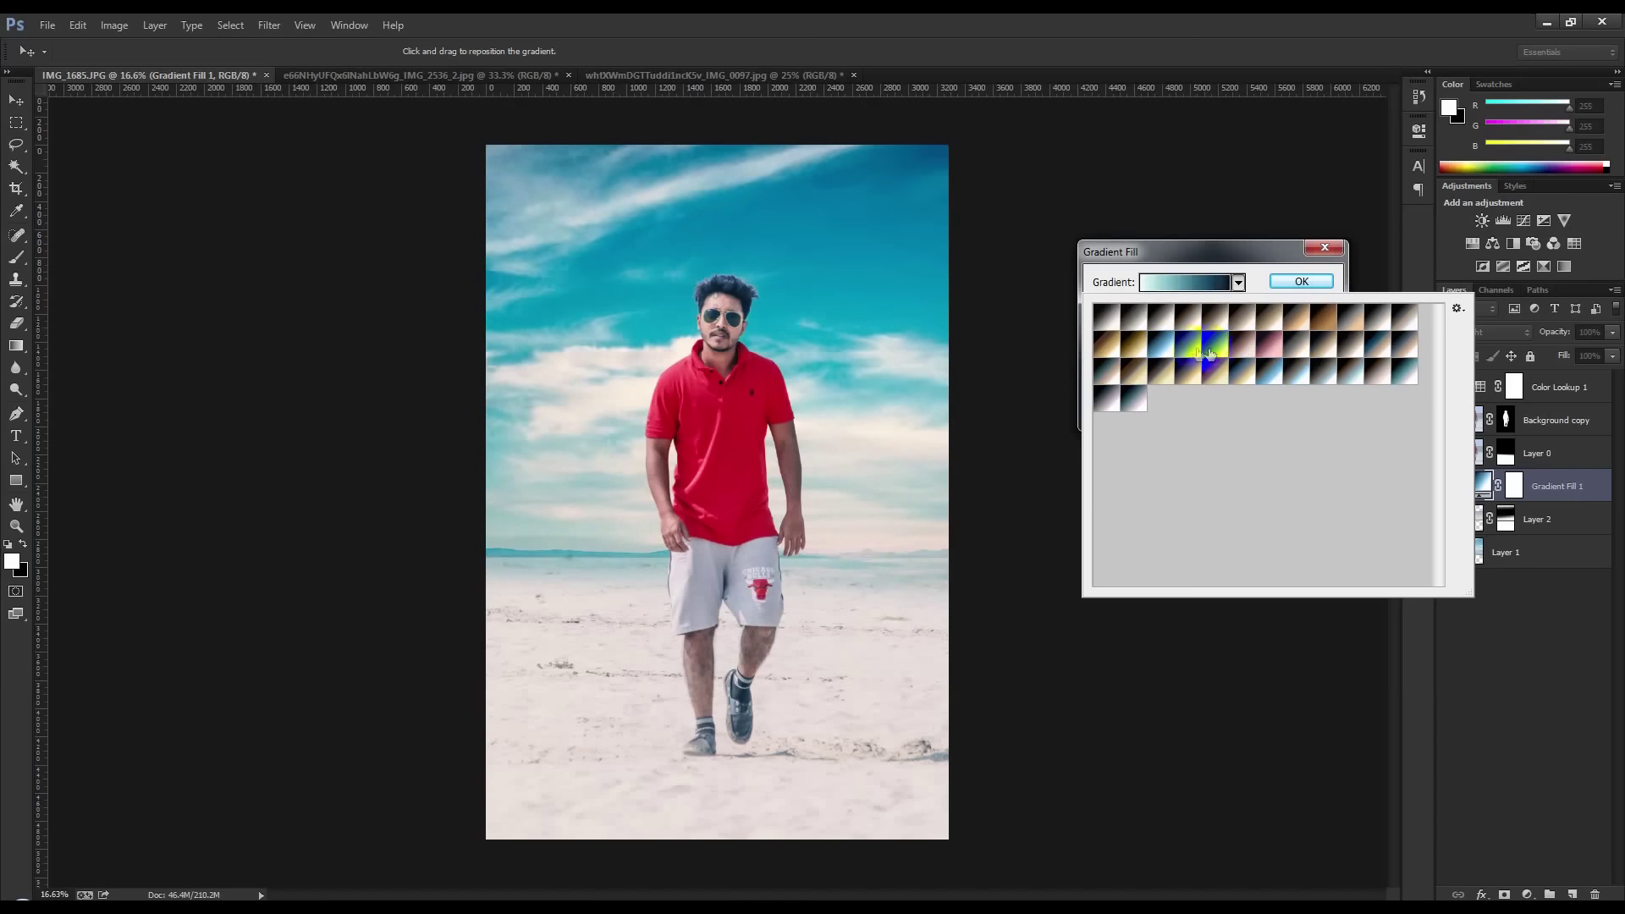
{"action": "left_click", "coordinate": [1301, 284]}
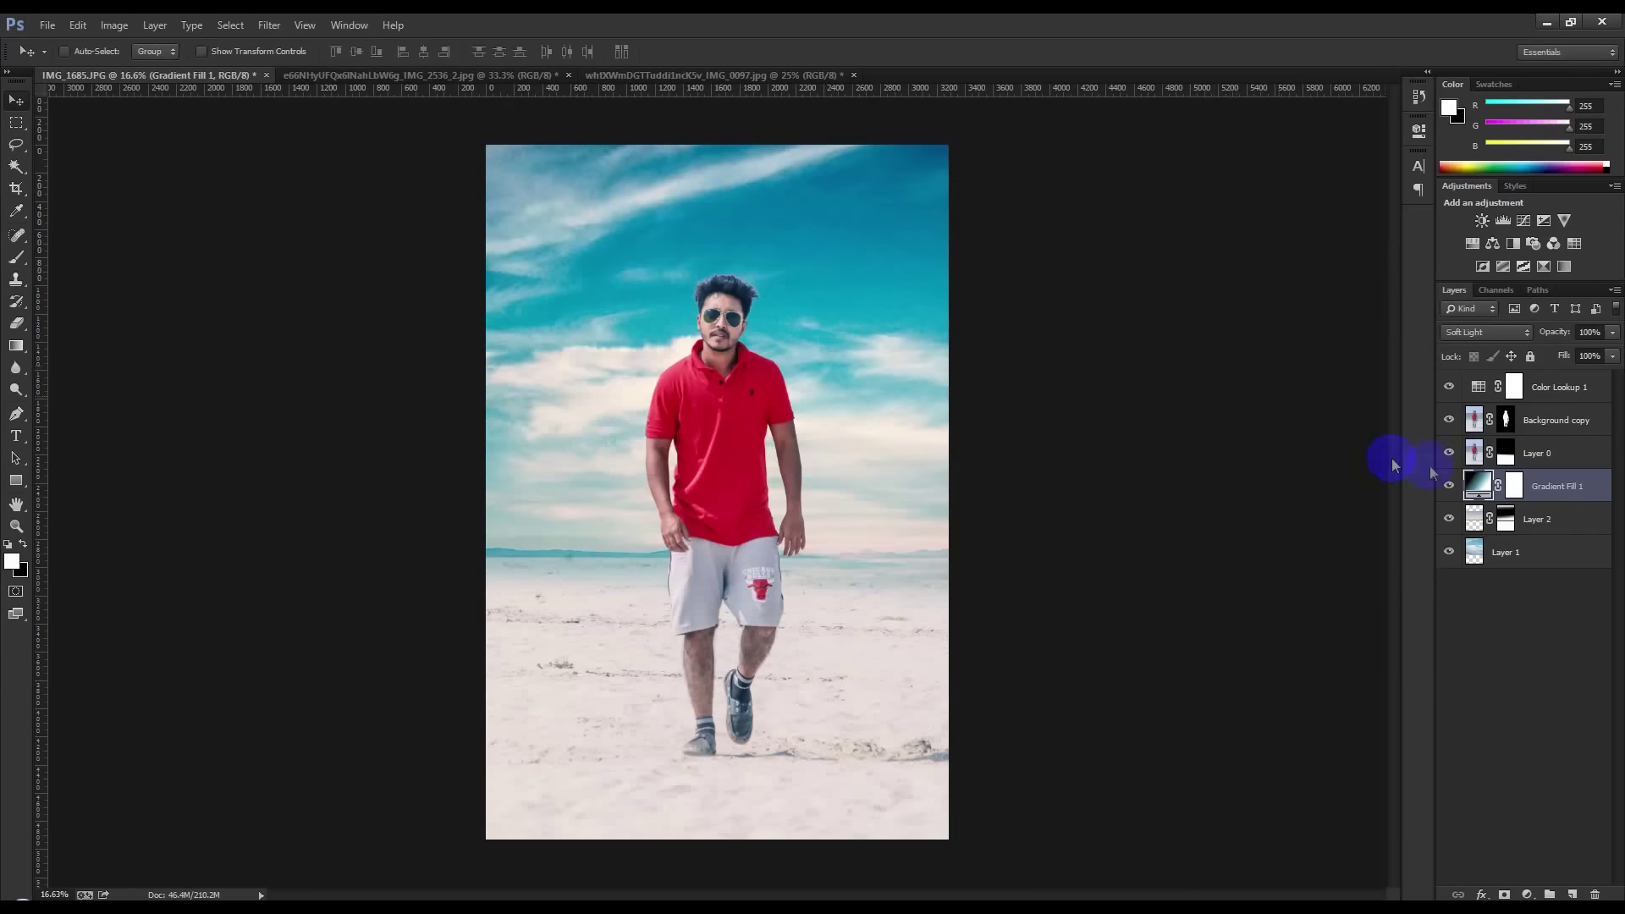
Compare the gradient layer on and off, then lower its opacity to 62%
{"action": "left_click", "coordinate": [1448, 486]}
{"action": "left_click", "coordinate": [1447, 486]}
{"action": "left_click_drag", "start_coordinate": [1556, 343], "coordinate": [1527, 337]}
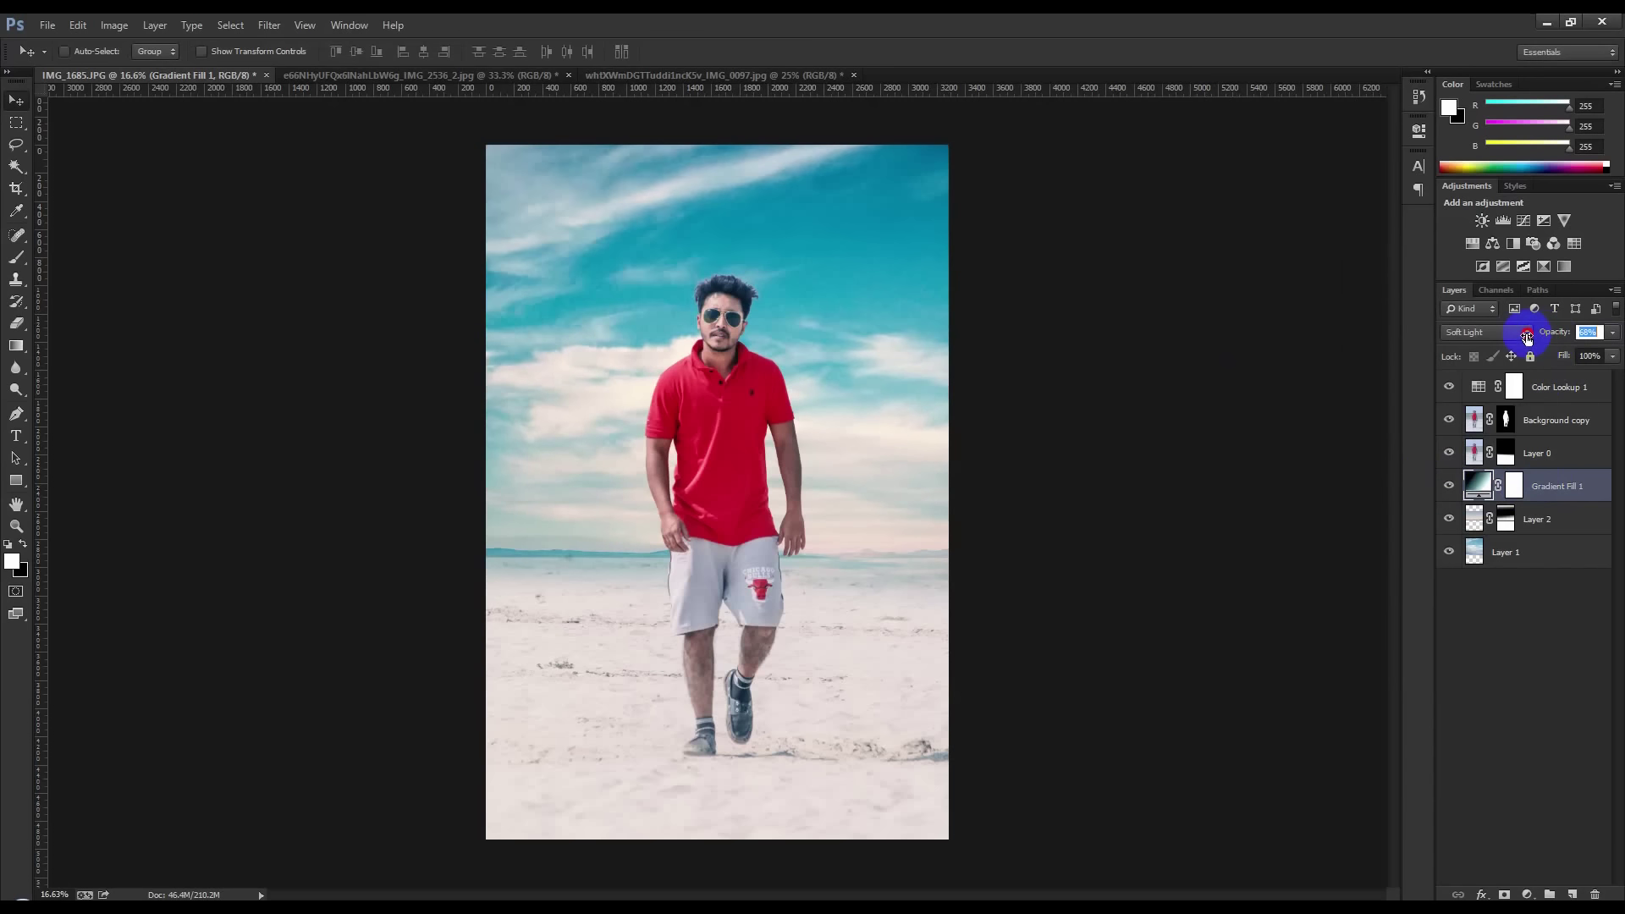
{"action": "scroll", "coordinate": [708, 272], "scroll_direction": "up", "scroll_amount": 5}
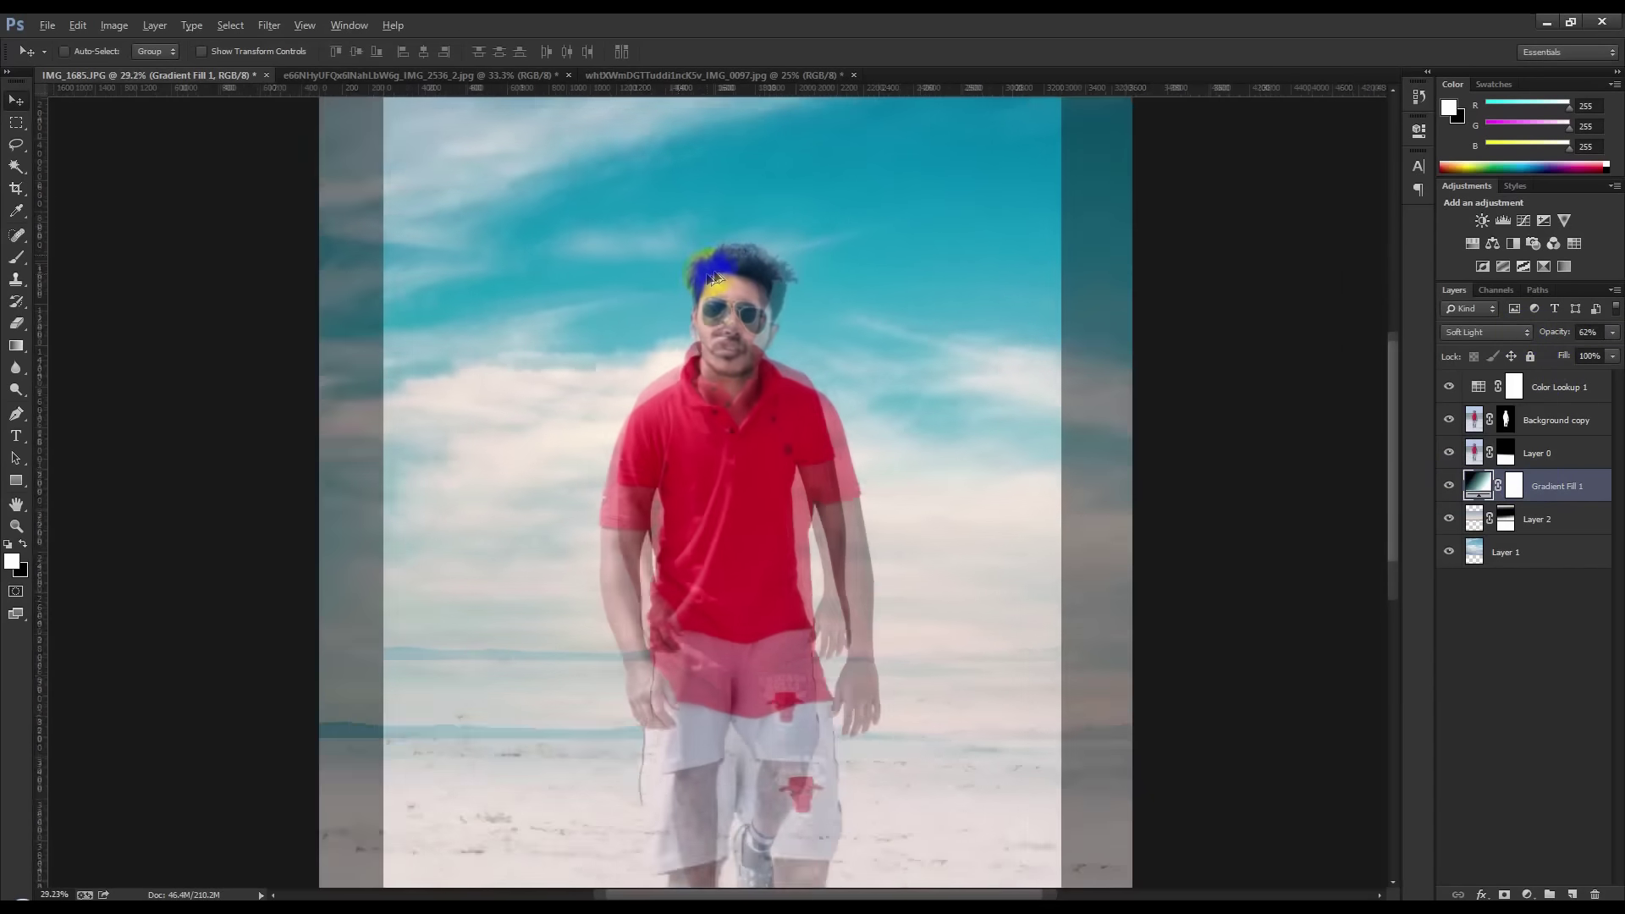
Load the Background copy mask as a selection and contract it slightly
{"action": "scroll", "coordinate": [718, 269], "scroll_direction": "up", "scroll_amount": 2}
{"action": "scroll", "coordinate": [718, 270], "scroll_direction": "up", "scroll_amount": 3}
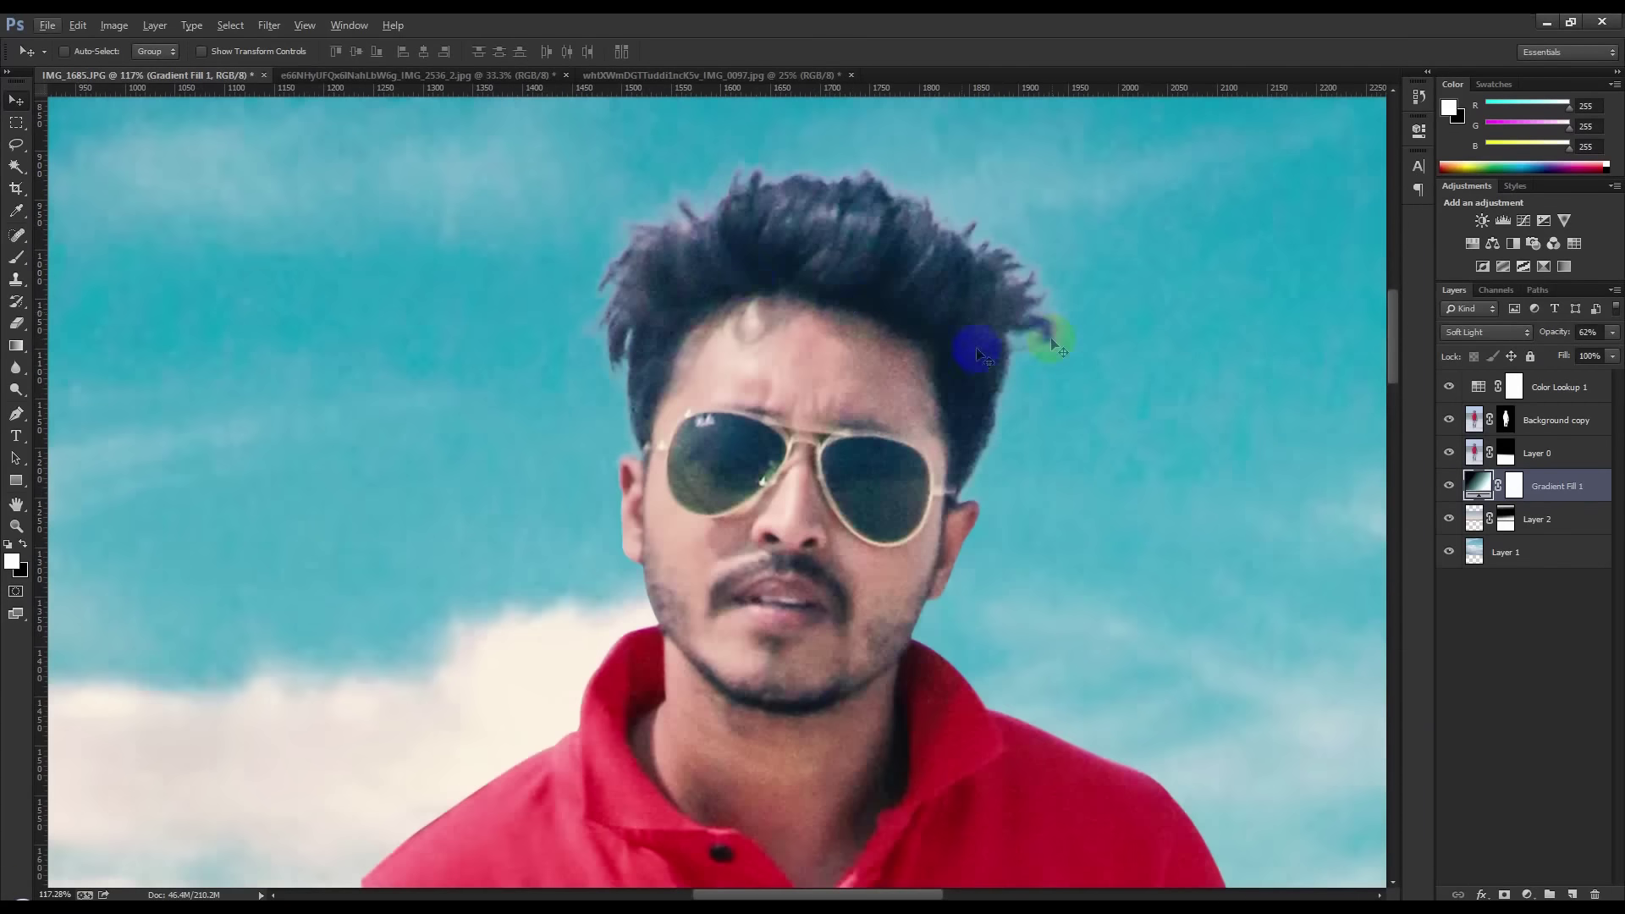
{"action": "left_click", "coordinate": [1504, 420]}
{"action": "left_click", "coordinate": [1506, 428], "text": "ctrl"}
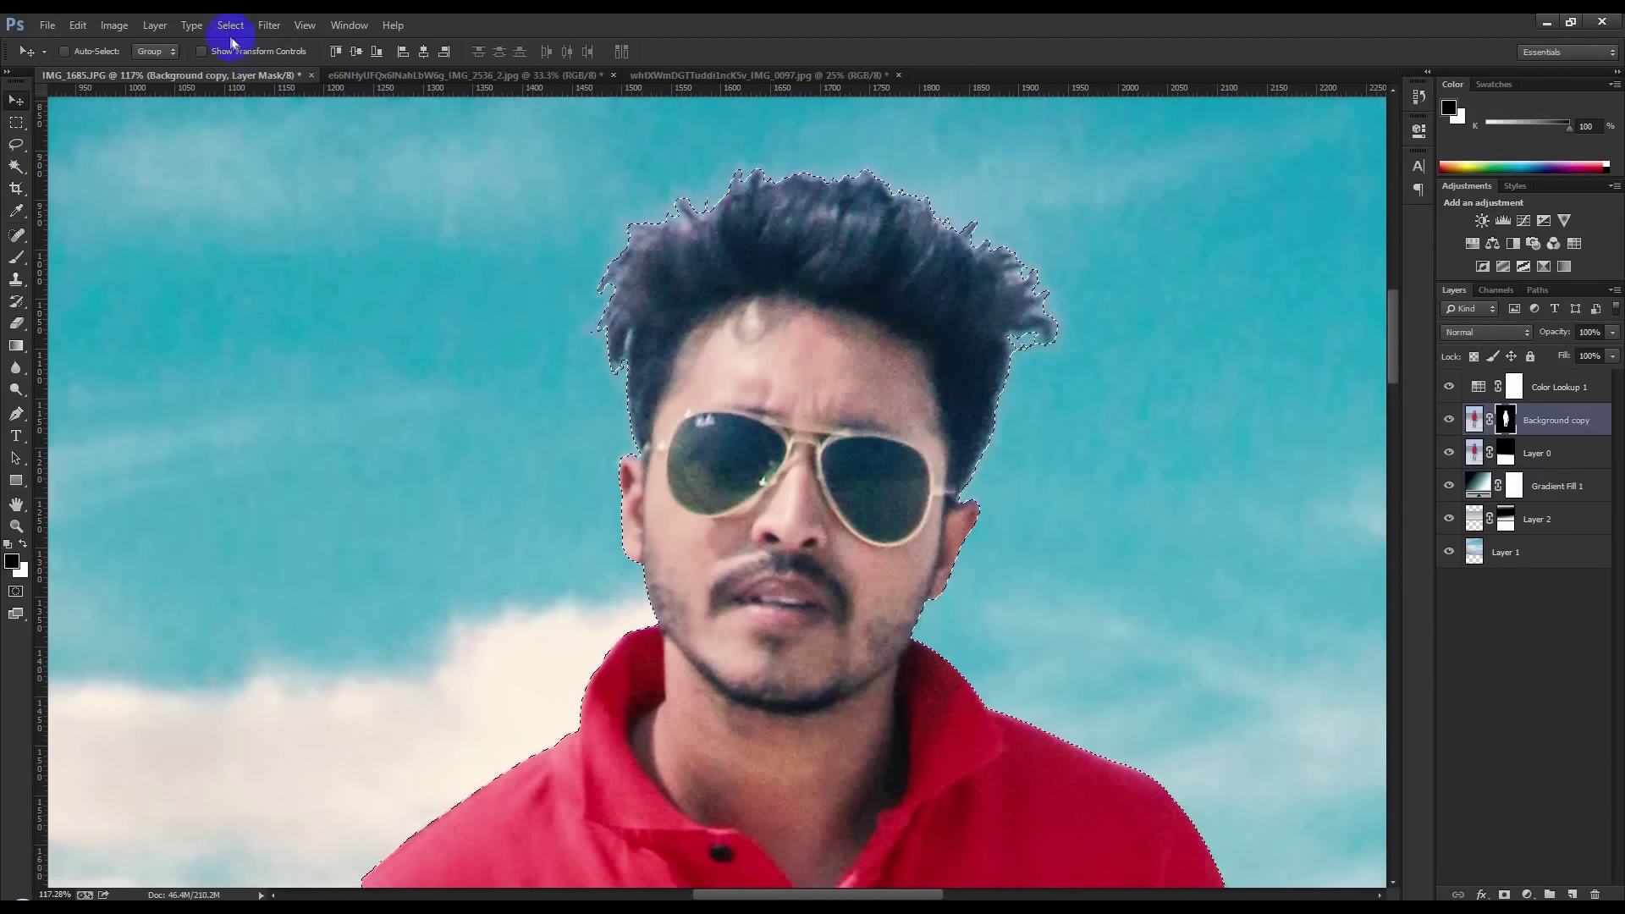
{"action": "left_click", "coordinate": [231, 25]}
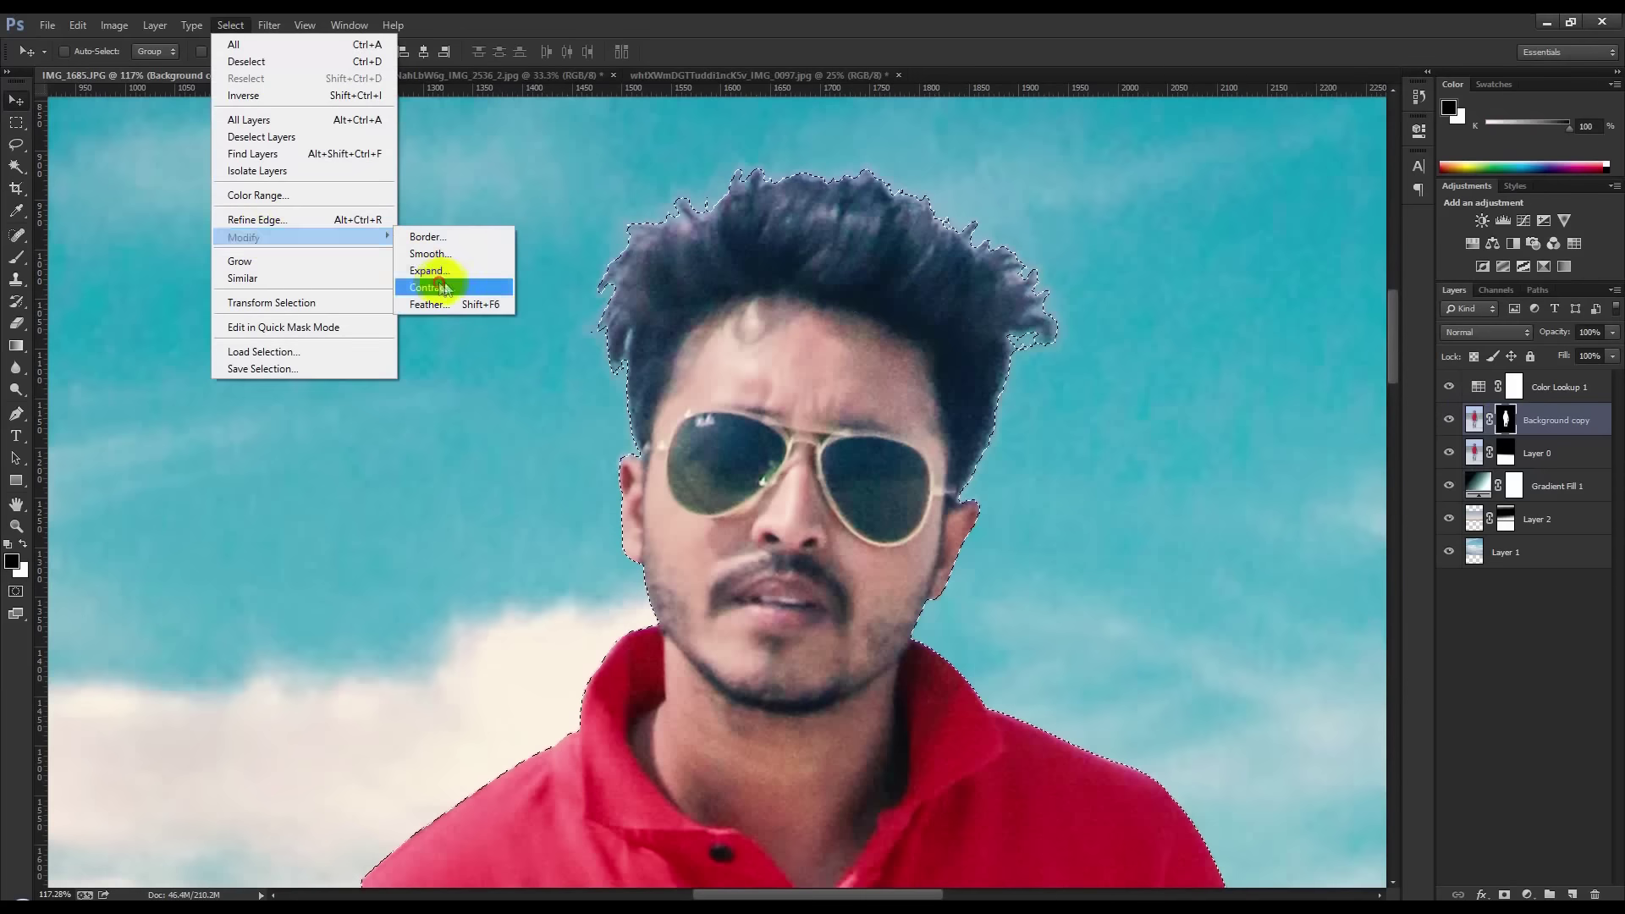
{"action": "left_click", "coordinate": [440, 288]}
{"action": "left_click", "coordinate": [874, 332]}
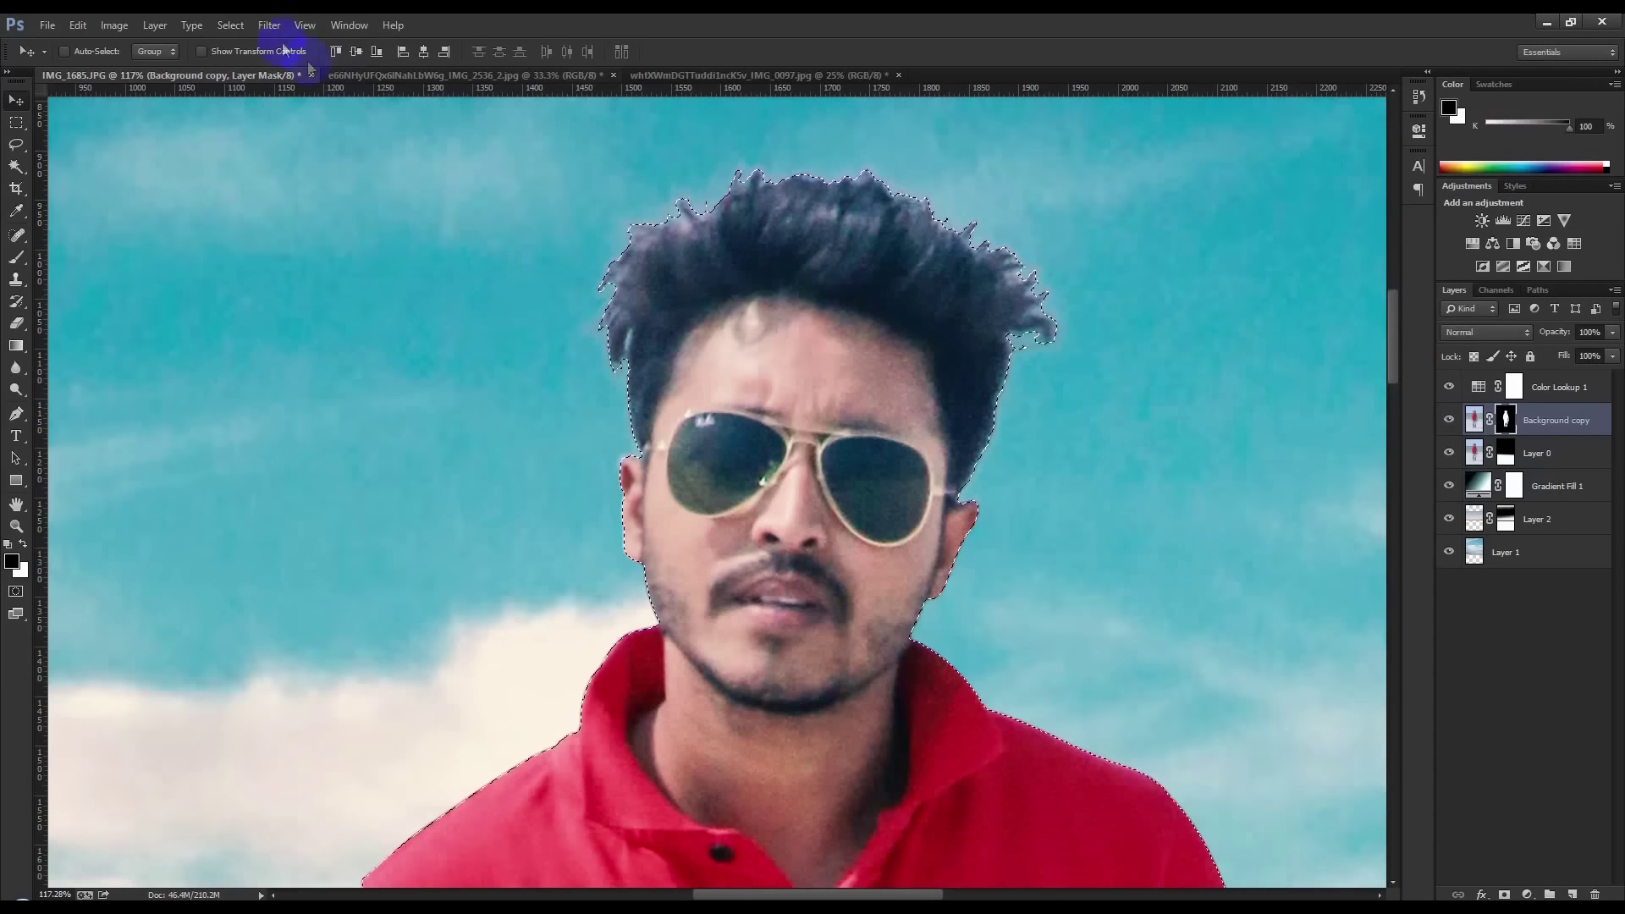
Invert the selection and brush the mask along the man's hair outline
{"action": "left_click", "coordinate": [230, 26]}
{"action": "left_click", "coordinate": [245, 95]}
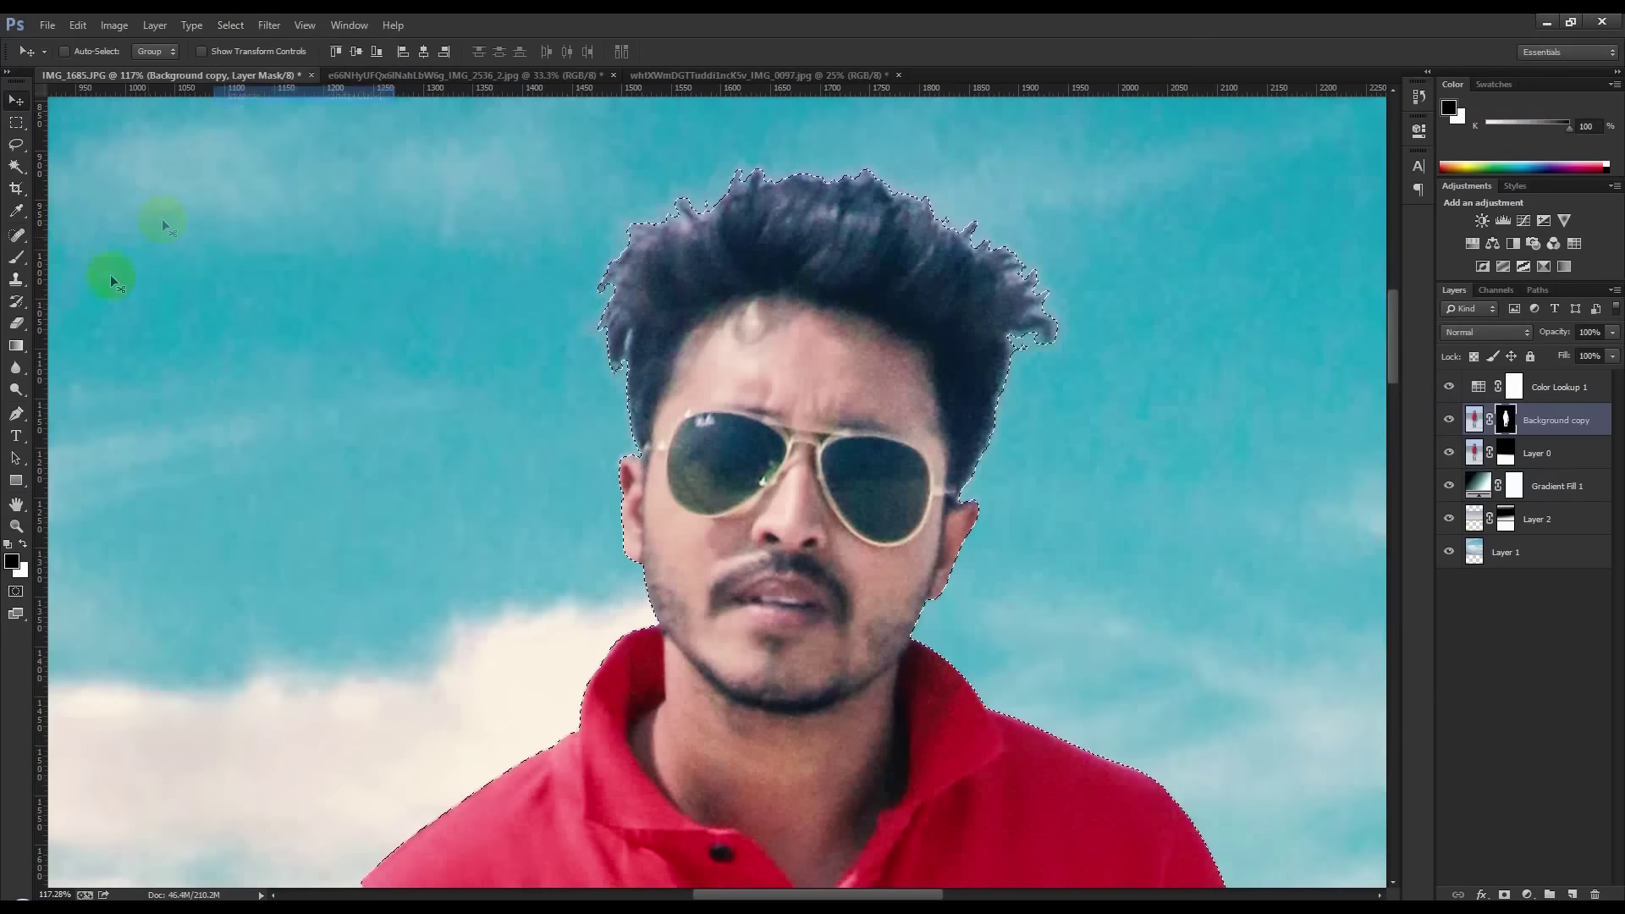
{"action": "left_click", "coordinate": [16, 256]}
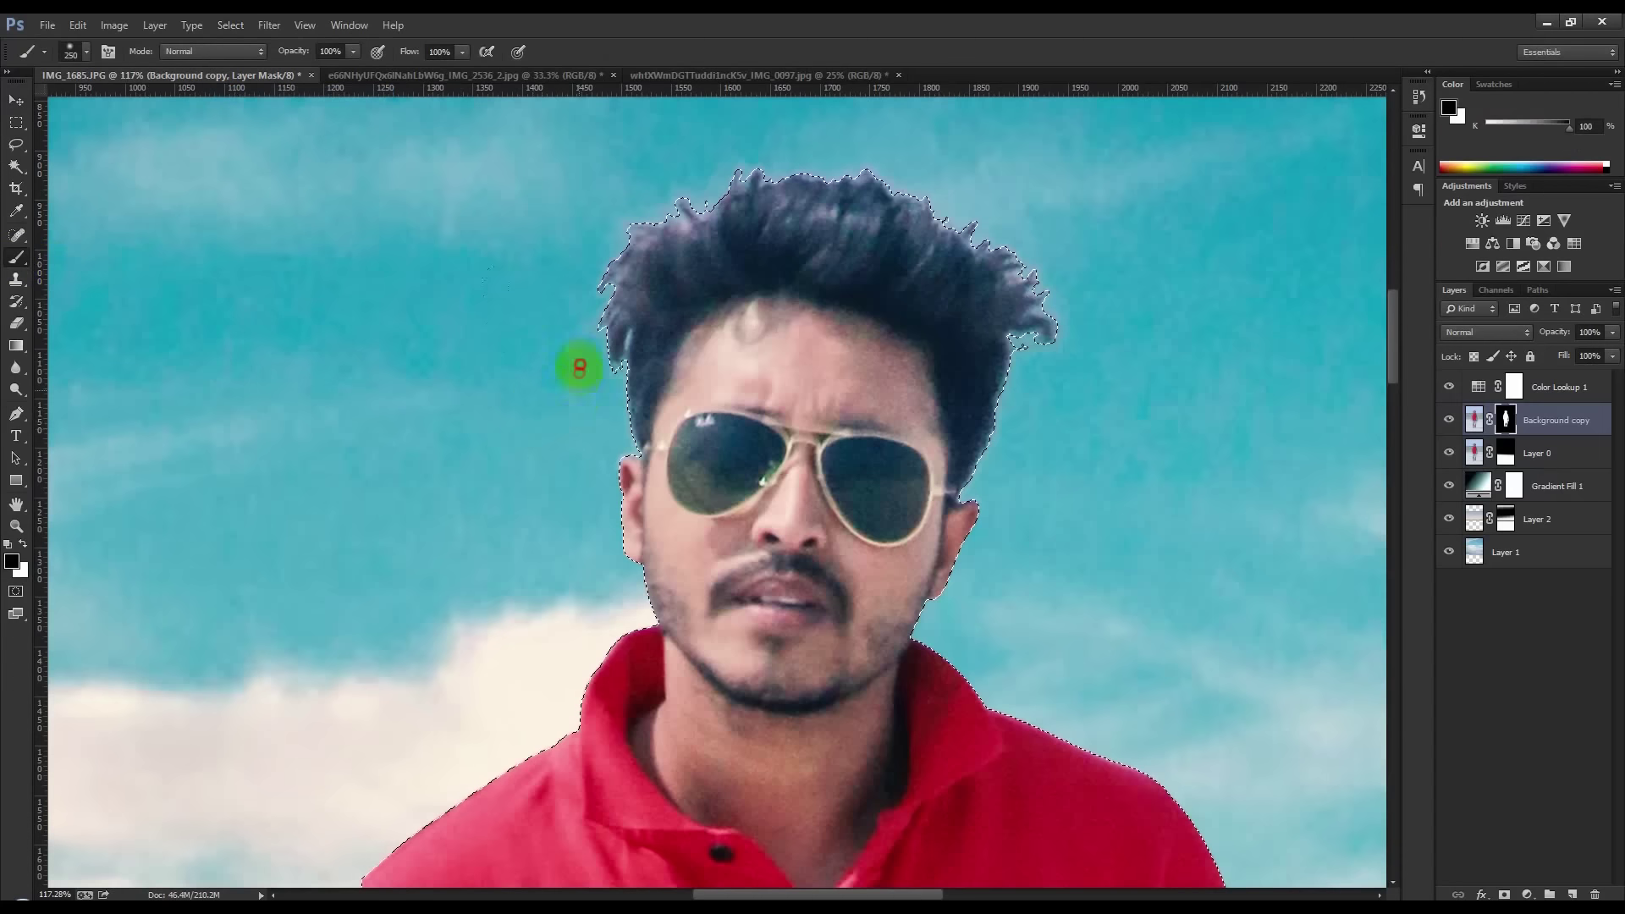
{"action": "left_click_drag", "start_coordinate": [631, 282], "coordinate": [1006, 266]}
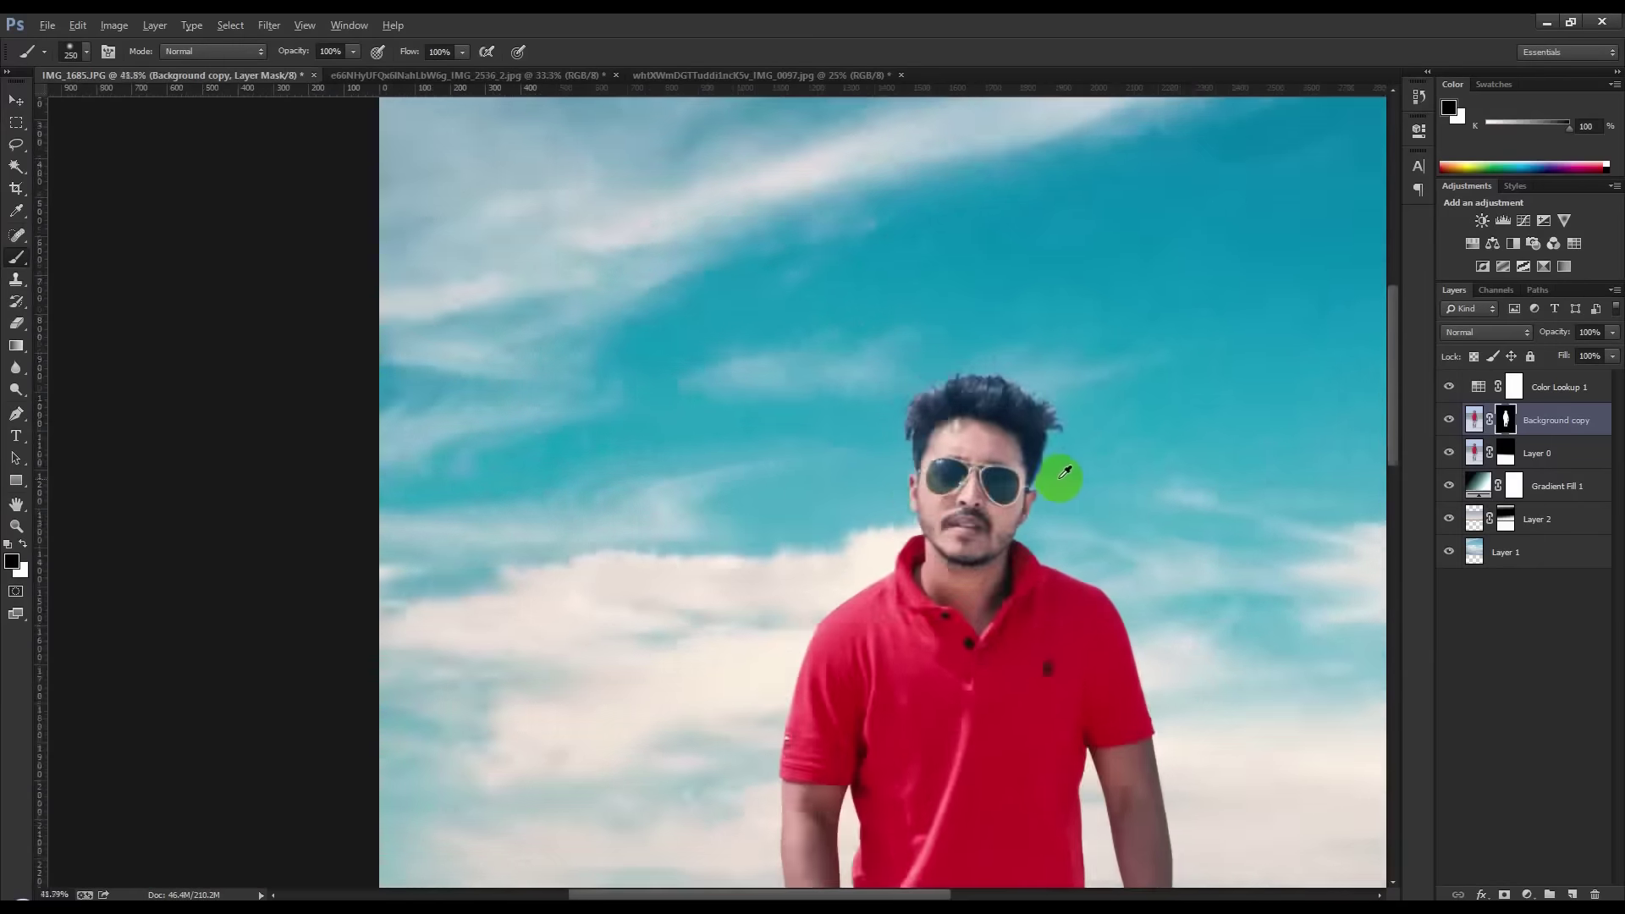
Fit the photo on screen, return to the Move tool, and dismiss the pop-up notification
{"action": "key", "text": "ctrl+0"}
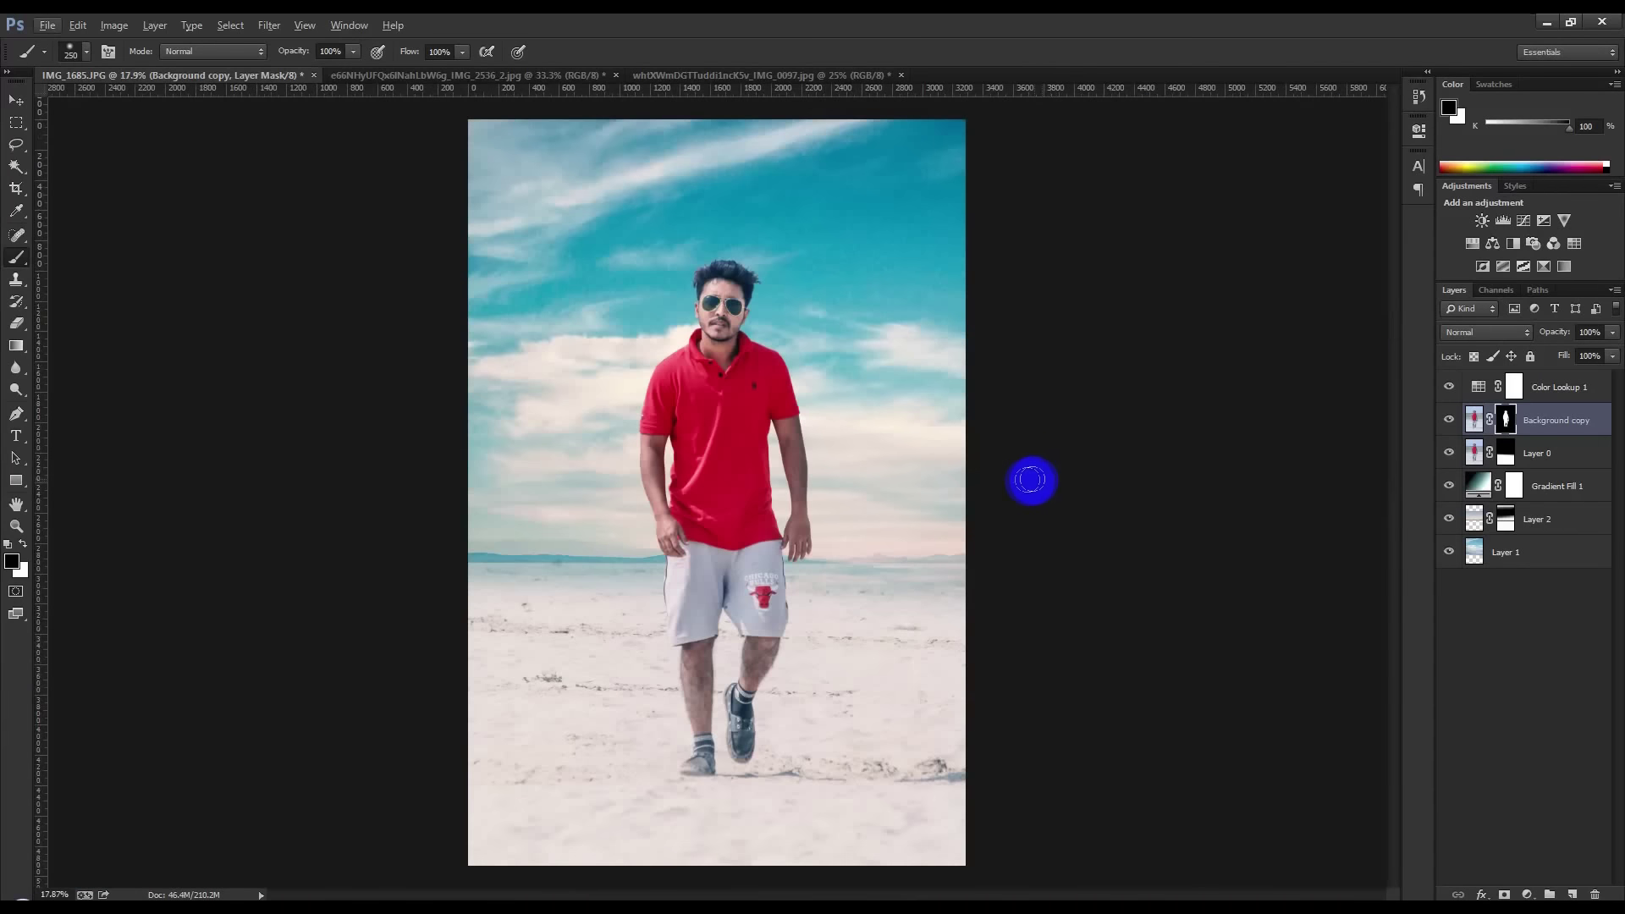
{"action": "left_click", "coordinate": [16, 102]}
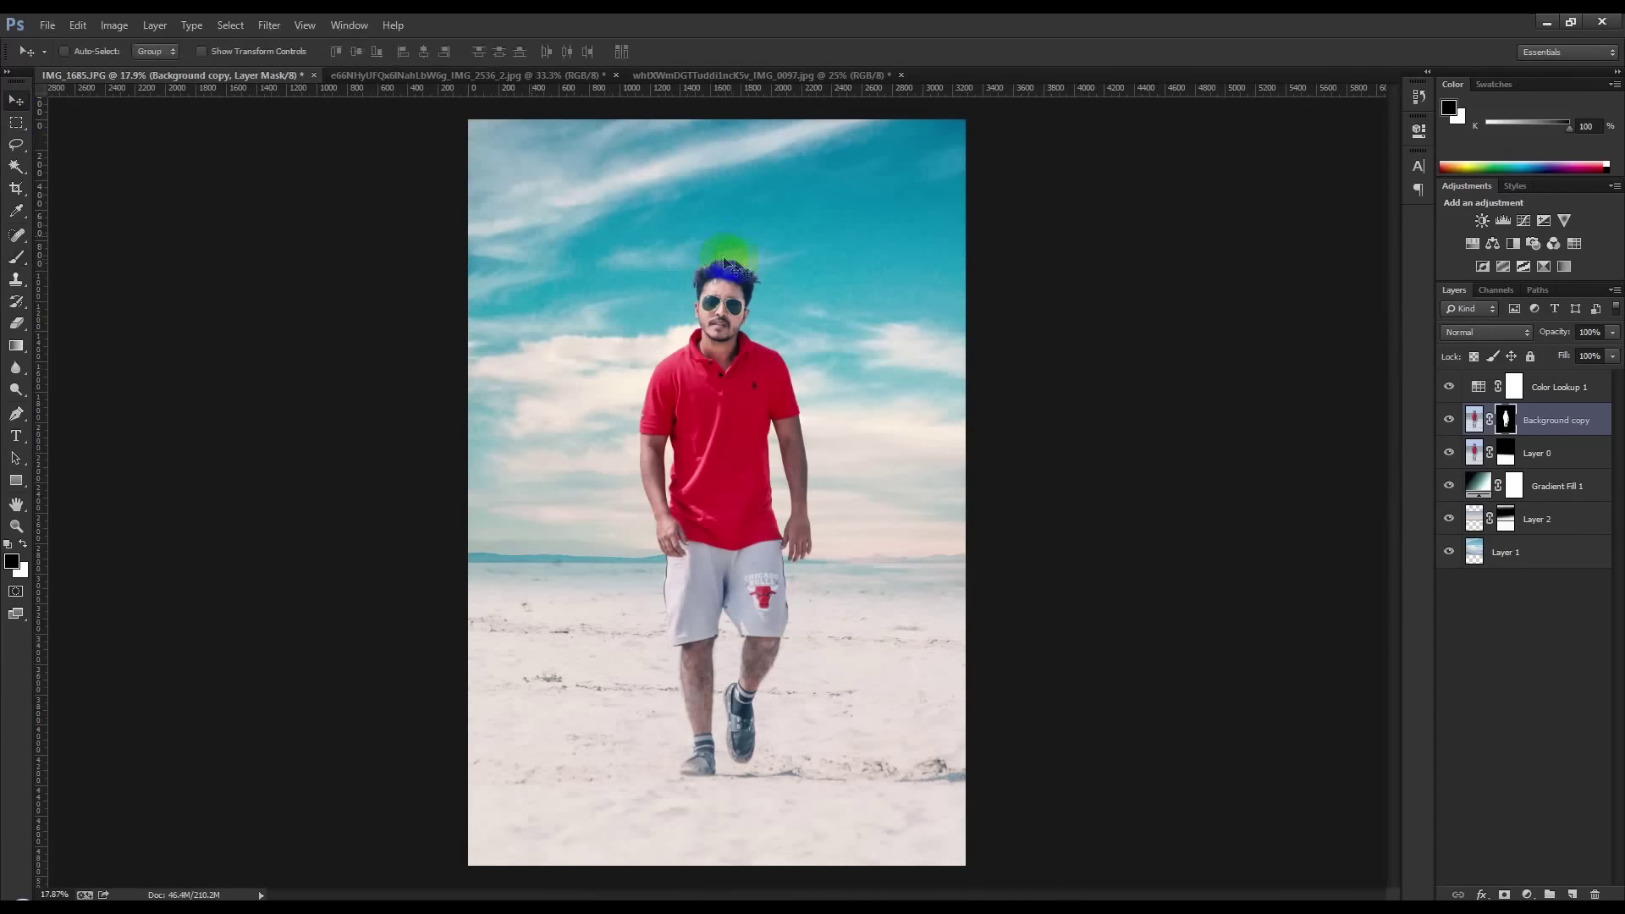
{"action": "scroll", "coordinate": [783, 290], "scroll_direction": "up", "scroll_amount": 1}
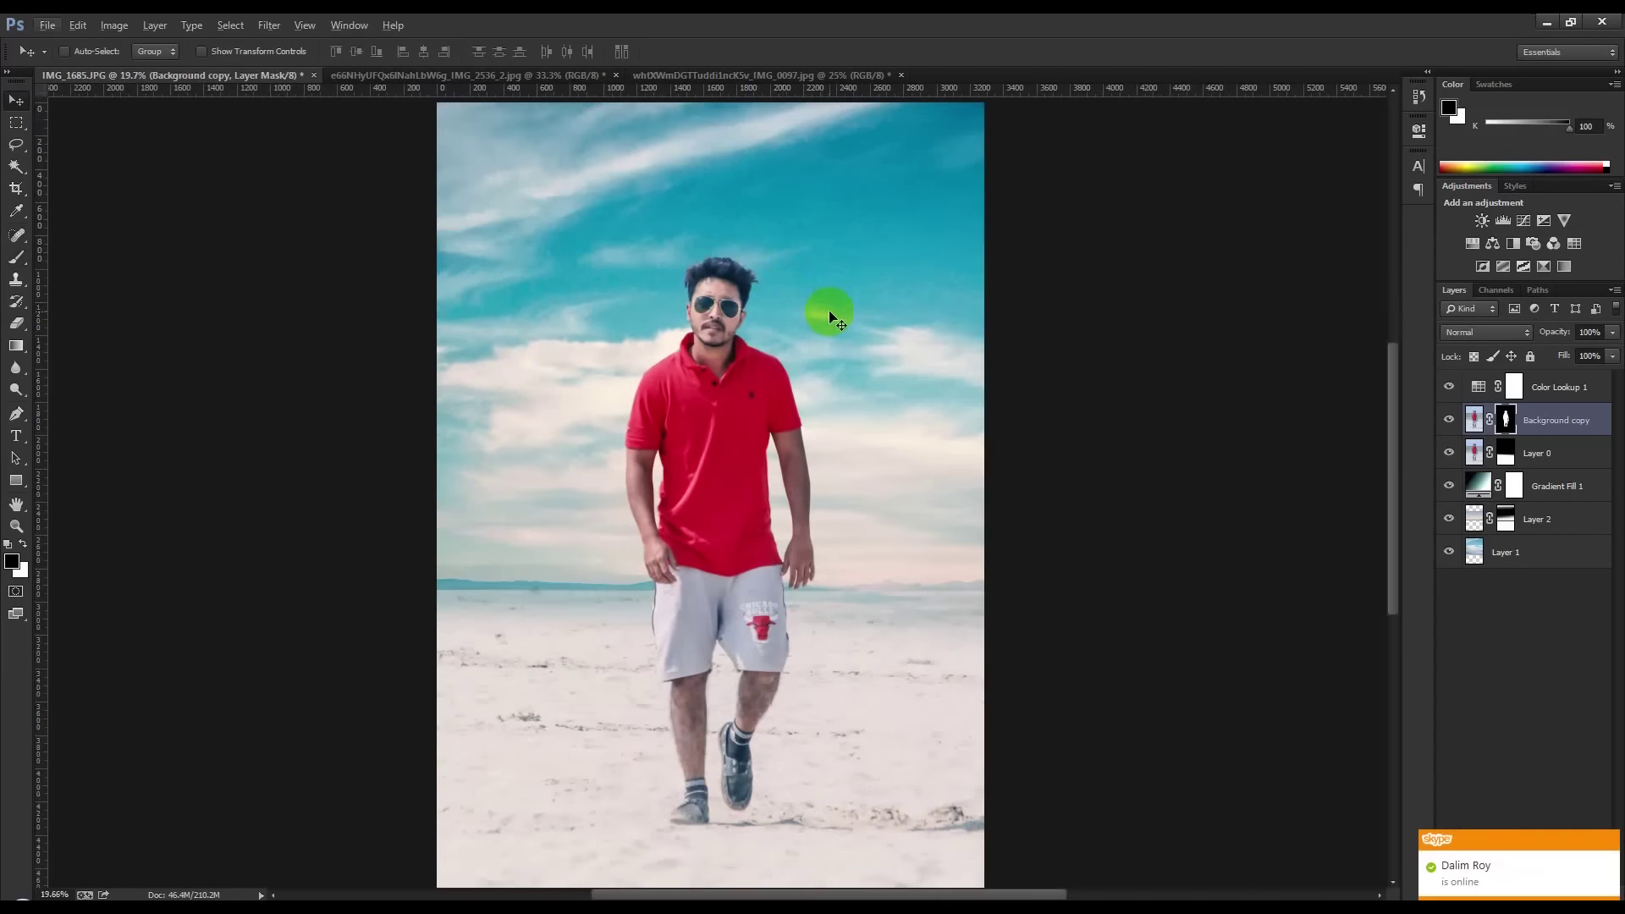
{"action": "scroll", "coordinate": [974, 431], "scroll_direction": "down", "scroll_amount": 2}
{"action": "left_click", "coordinate": [1611, 842]}
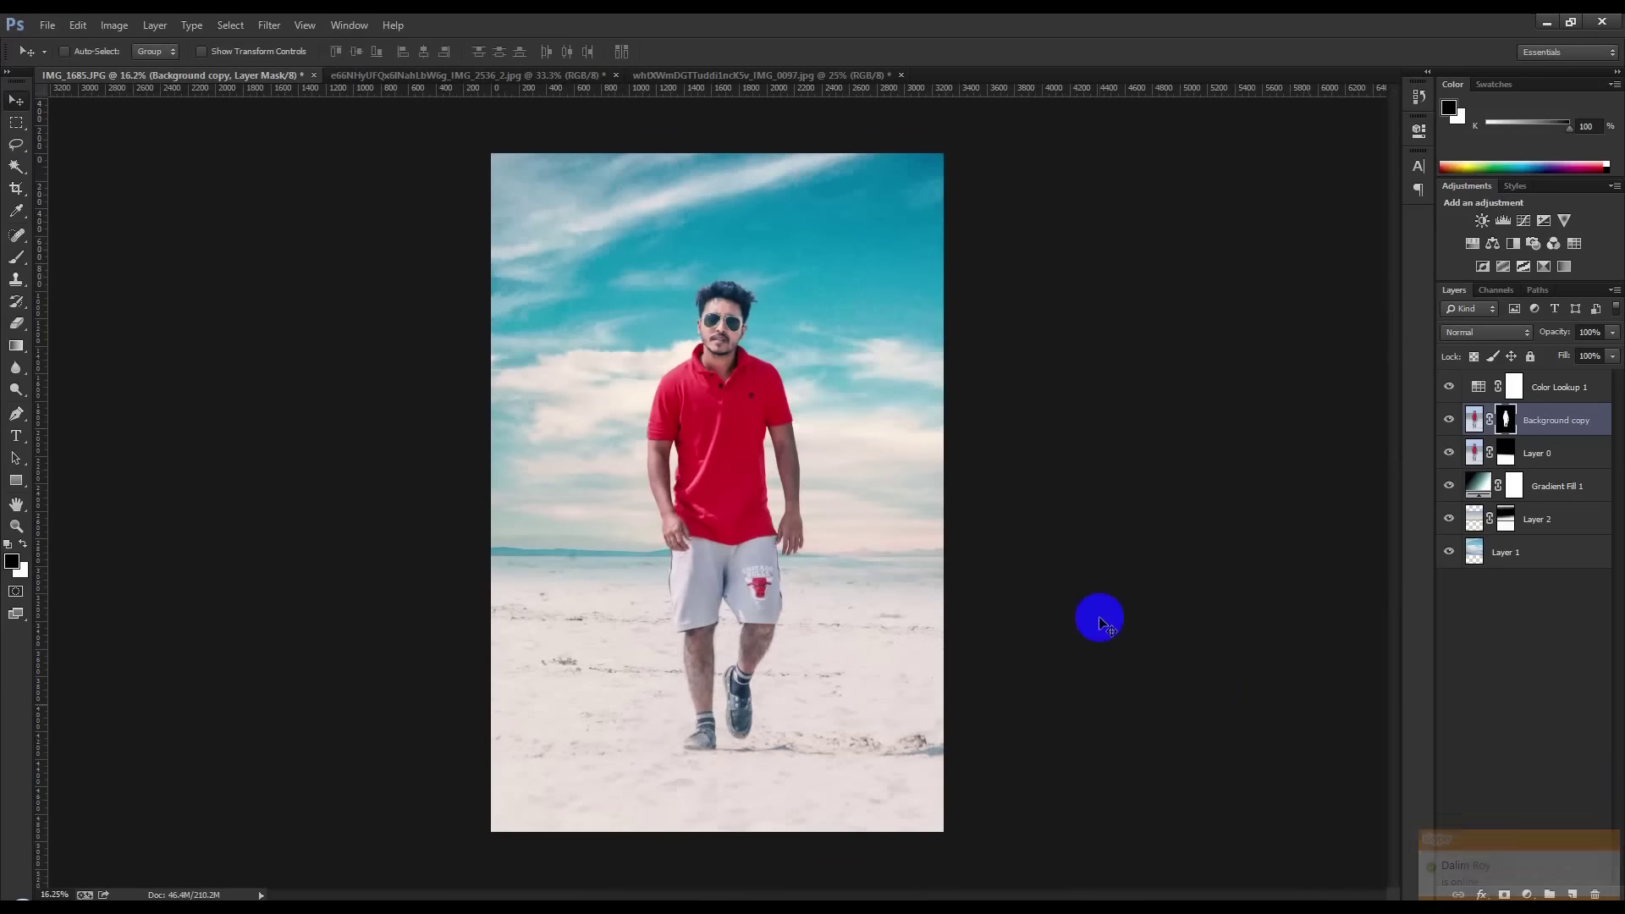
Add a Photo Filter adjustment layer above Color Lookup 1 and cycle its warming and cooling presets
{"action": "left_click", "coordinate": [1556, 387]}
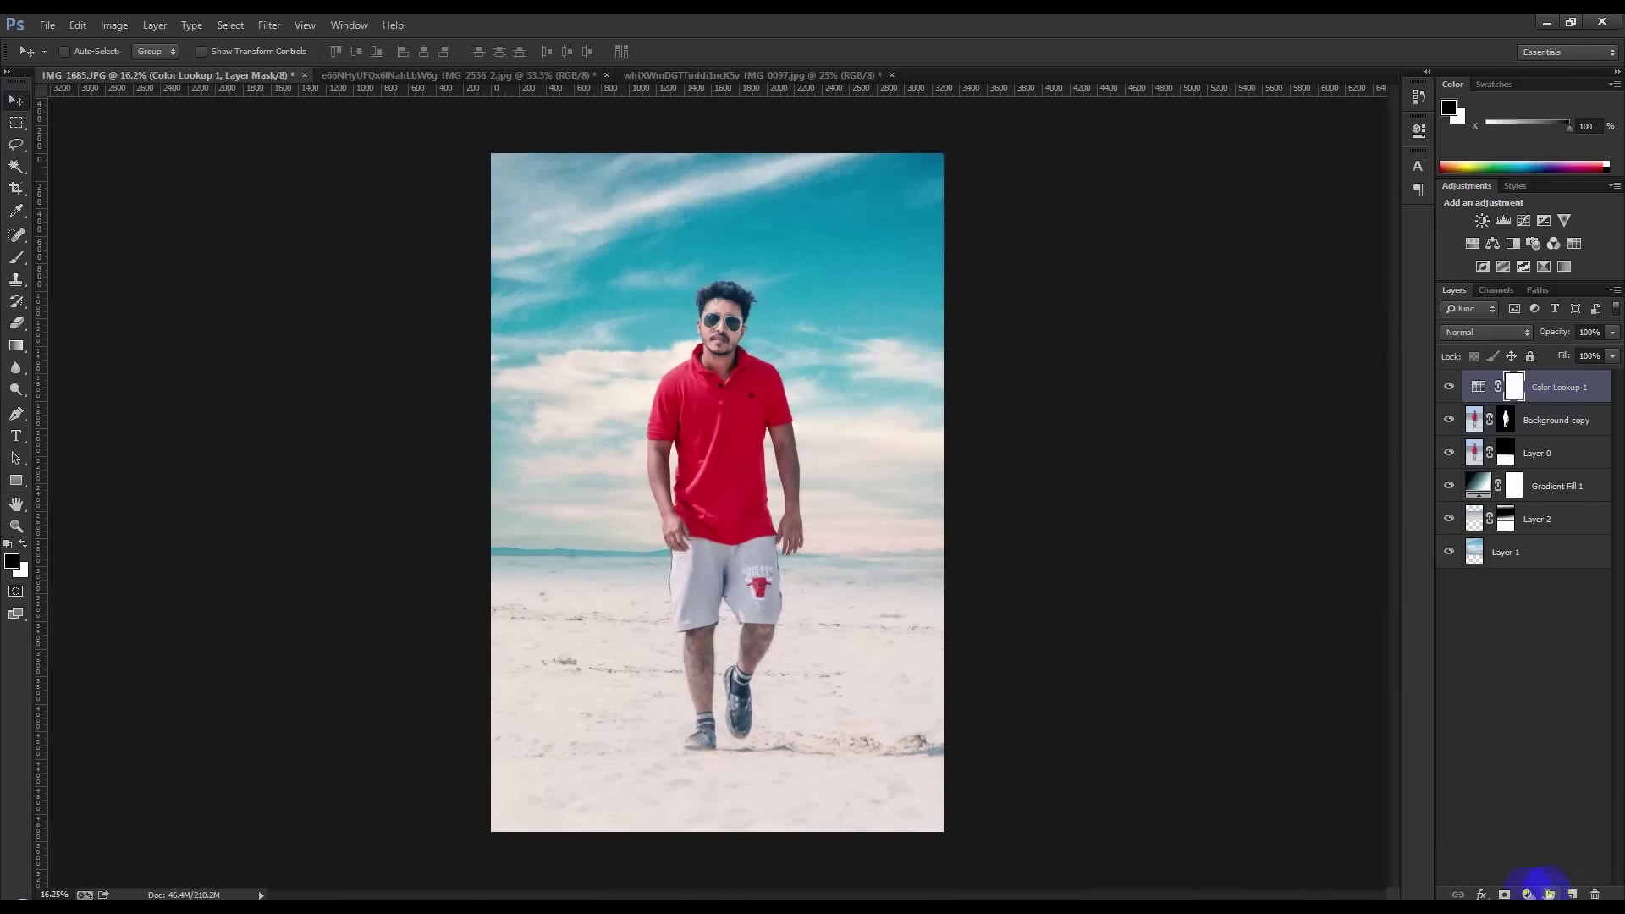
{"action": "left_click", "coordinate": [1528, 895]}
{"action": "left_click", "coordinate": [1492, 745]}
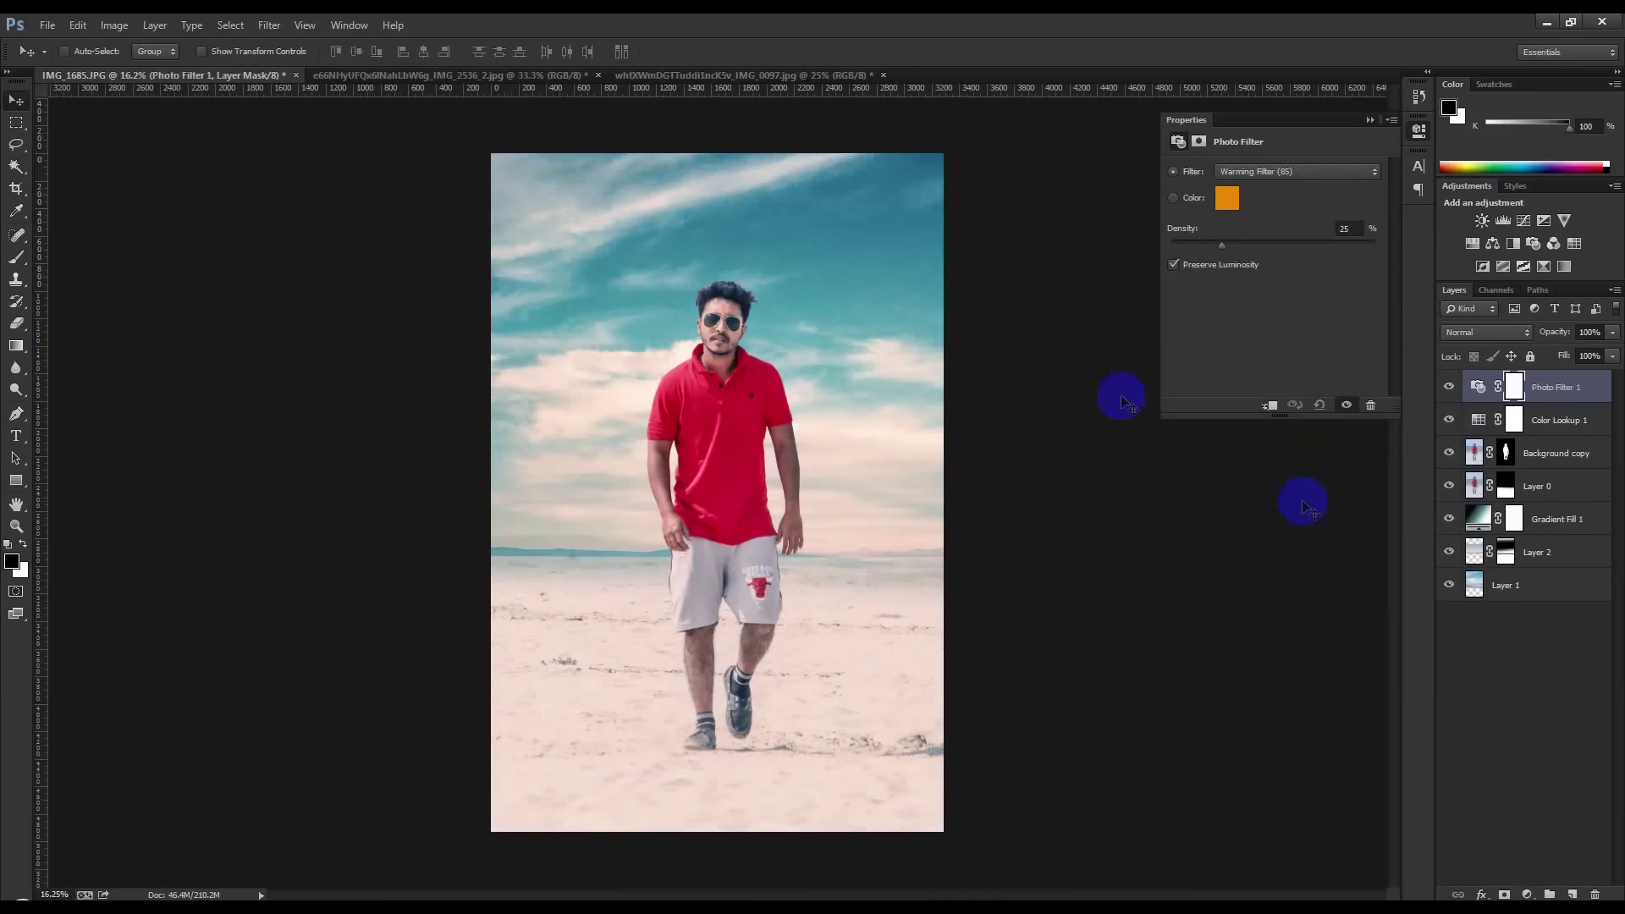
{"action": "left_click", "coordinate": [1292, 172]}
{"action": "left_click", "coordinate": [1270, 195]}
{"action": "key", "text": "Down"}
{"action": "key", "text": "Down"}
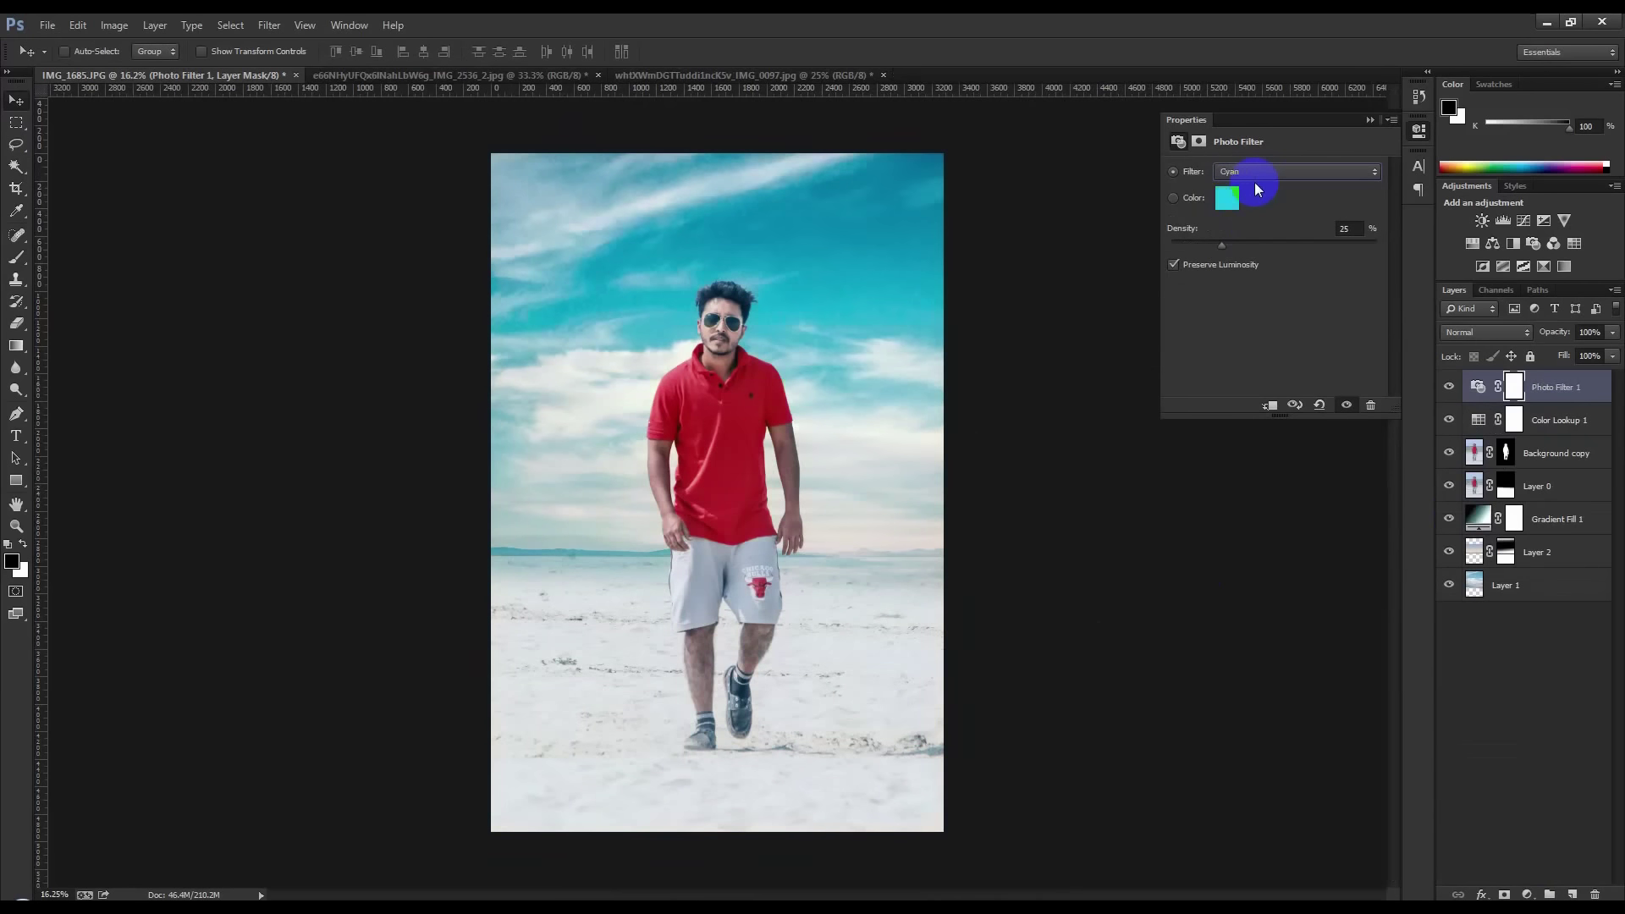
{"action": "key", "text": "Down"}
{"action": "key", "text": "Down"}
{"action": "key", "text": "Down"}
{"action": "key", "text": "Down"}
Try the Sepia, Green and orange filters, settle on yellow, and close Properties
{"action": "left_click", "coordinate": [1255, 176]}
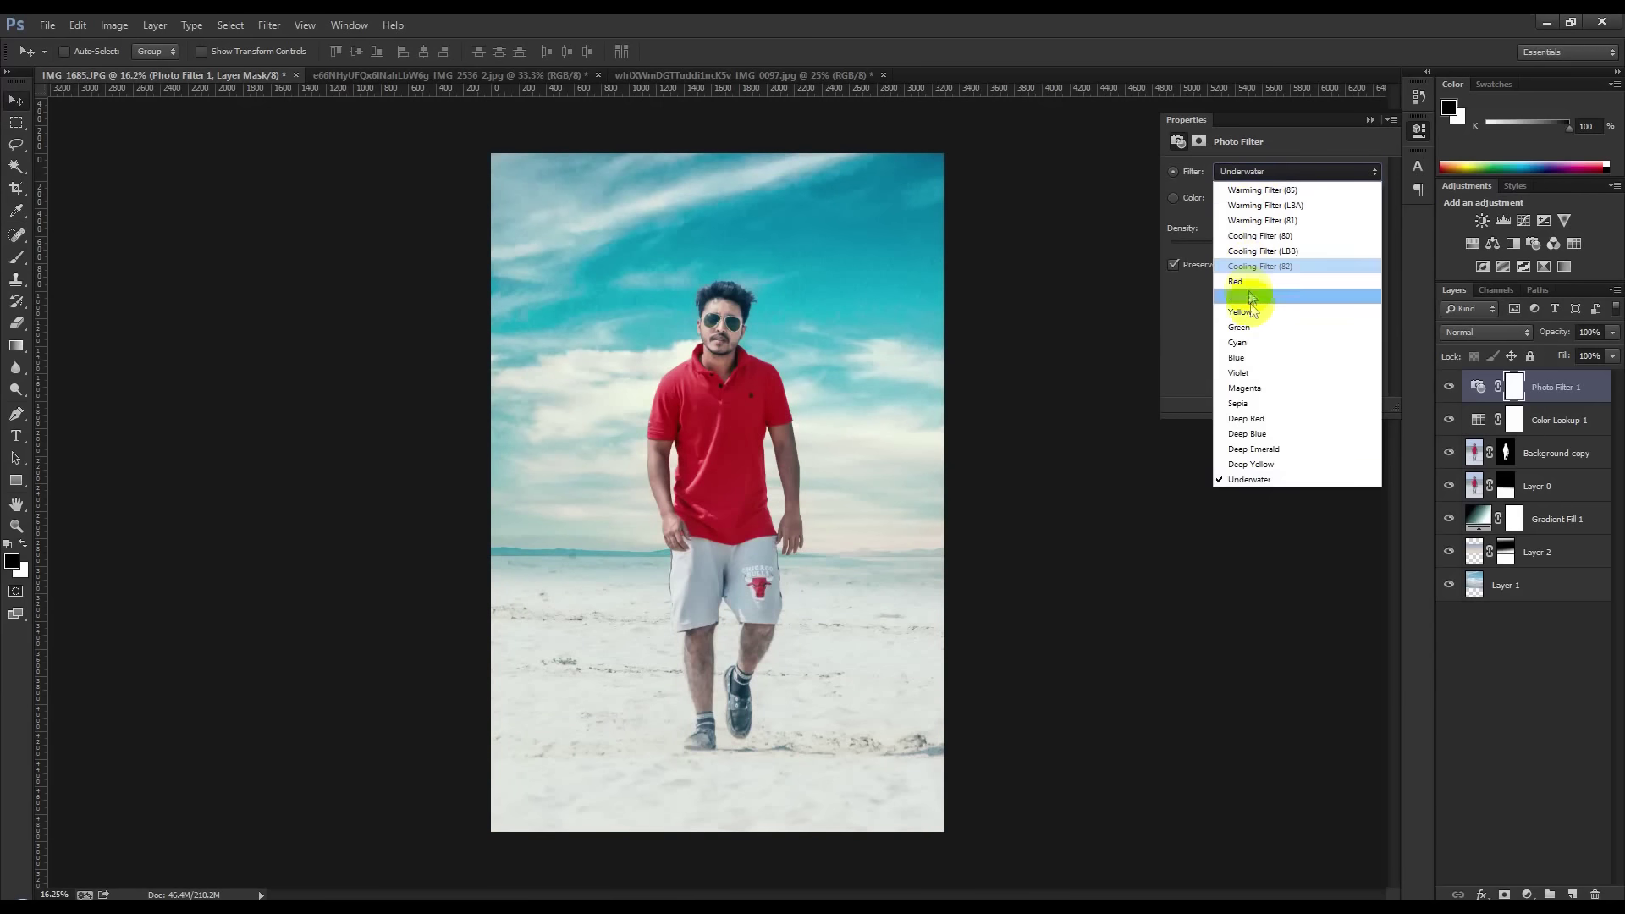
{"action": "left_click", "coordinate": [1252, 404]}
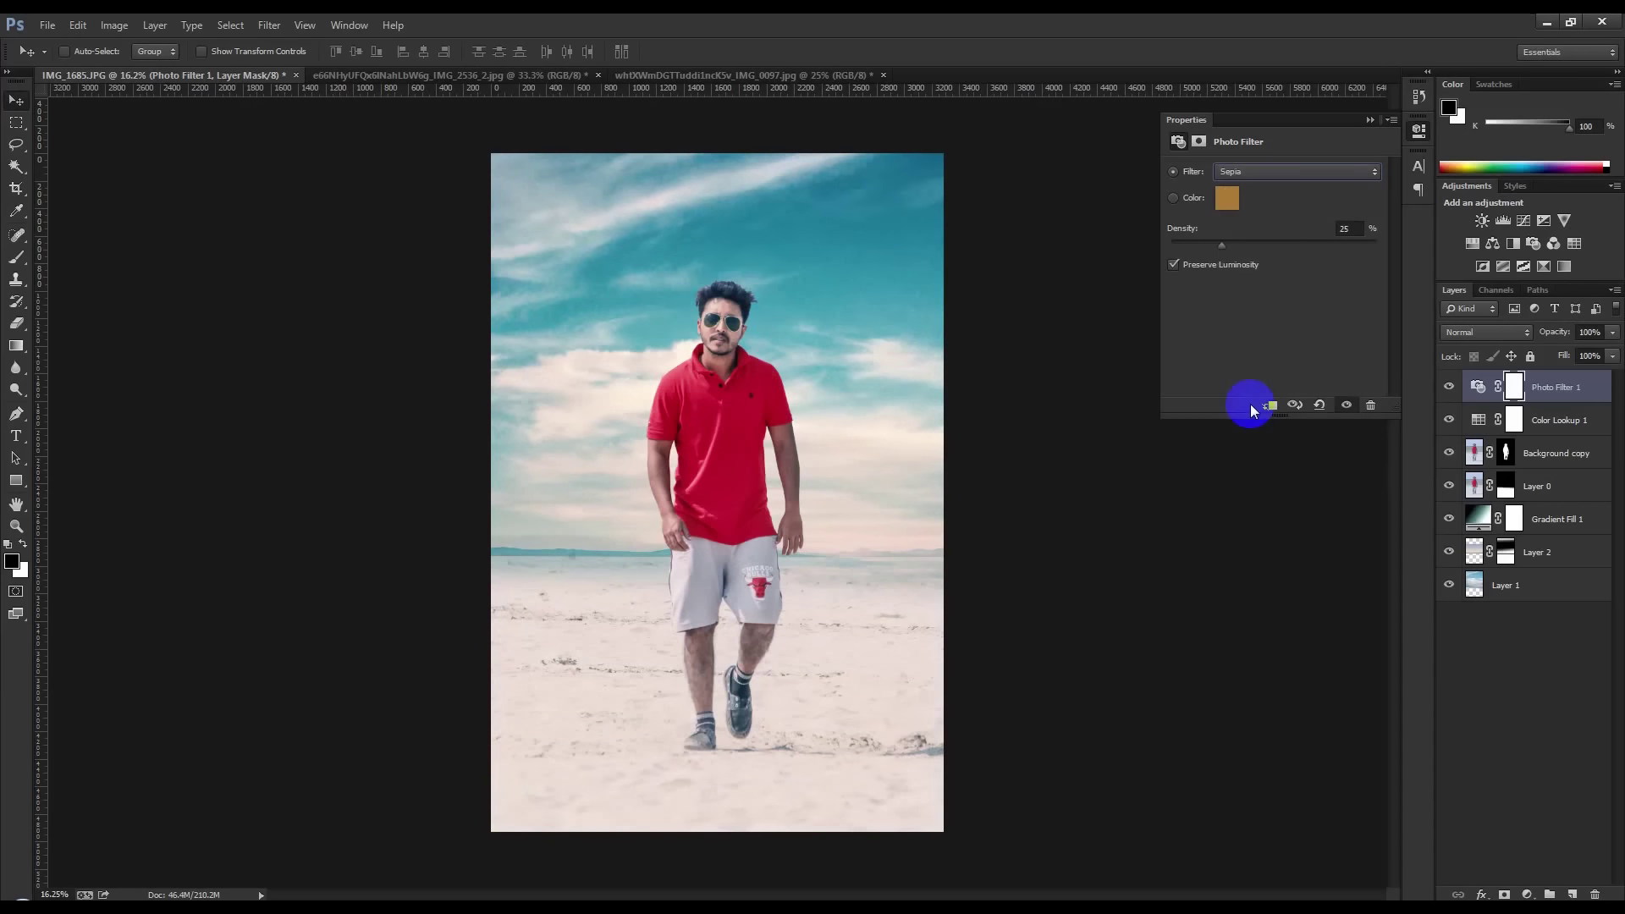
{"action": "key", "text": "Up"}
{"action": "key", "text": "Up"}
{"action": "key", "text": "Up"}
{"action": "key", "text": "Up"}
{"action": "key", "text": "Up"}
{"action": "key", "text": "Up"}
{"action": "key", "text": "Down"}
{"action": "left_click", "coordinate": [1370, 119]}
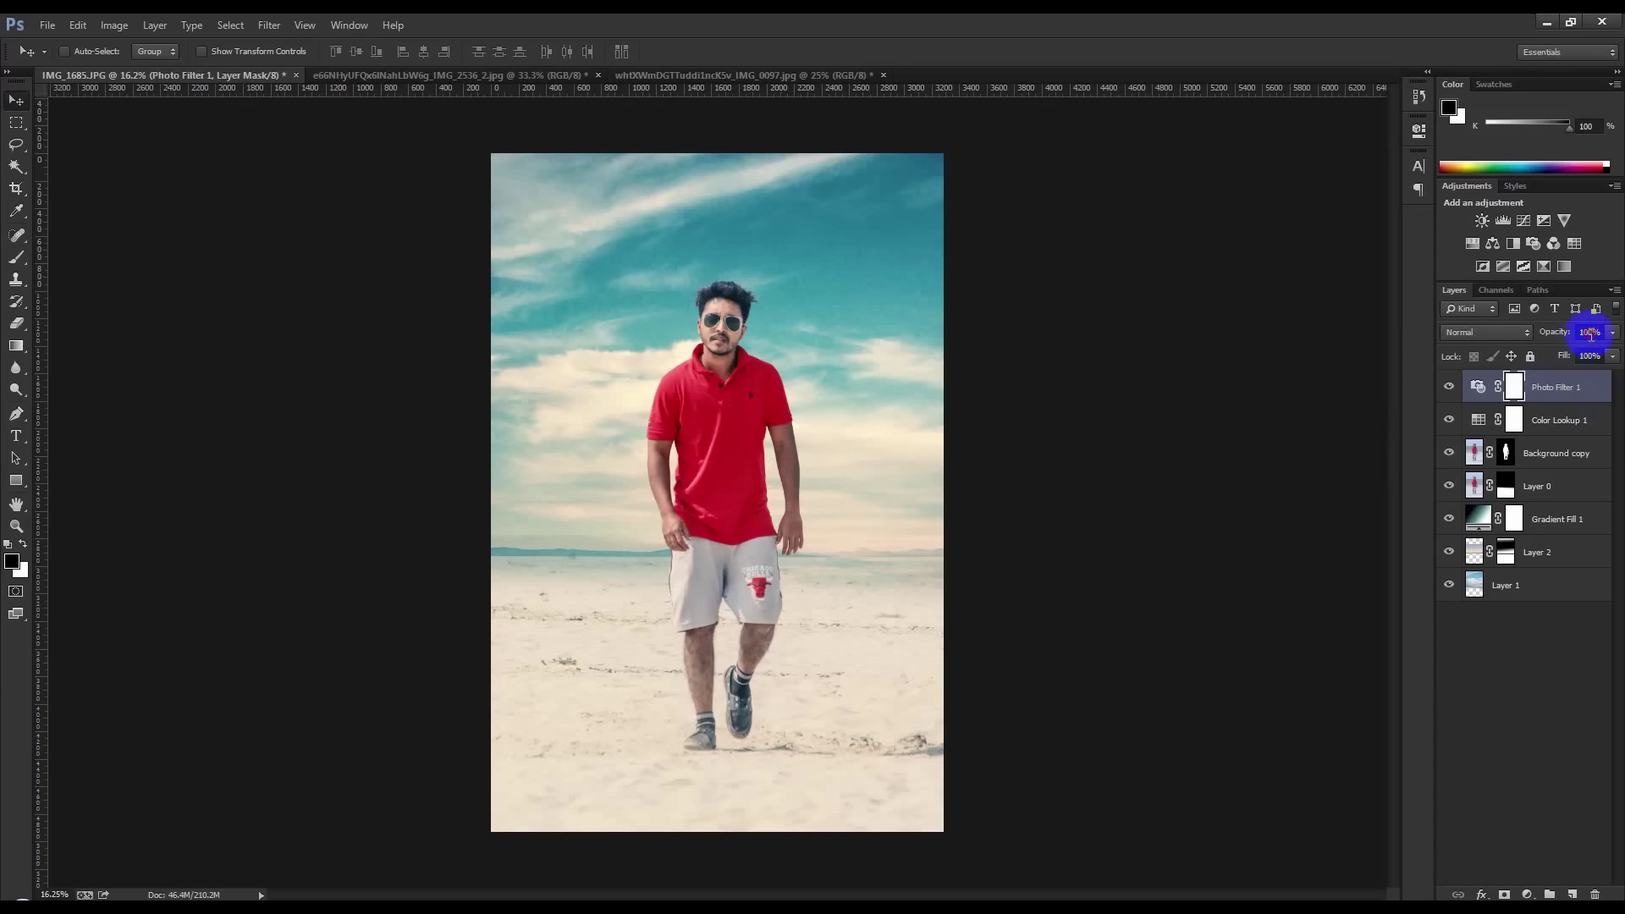
{"action": "left_click", "coordinate": [1162, 415]}
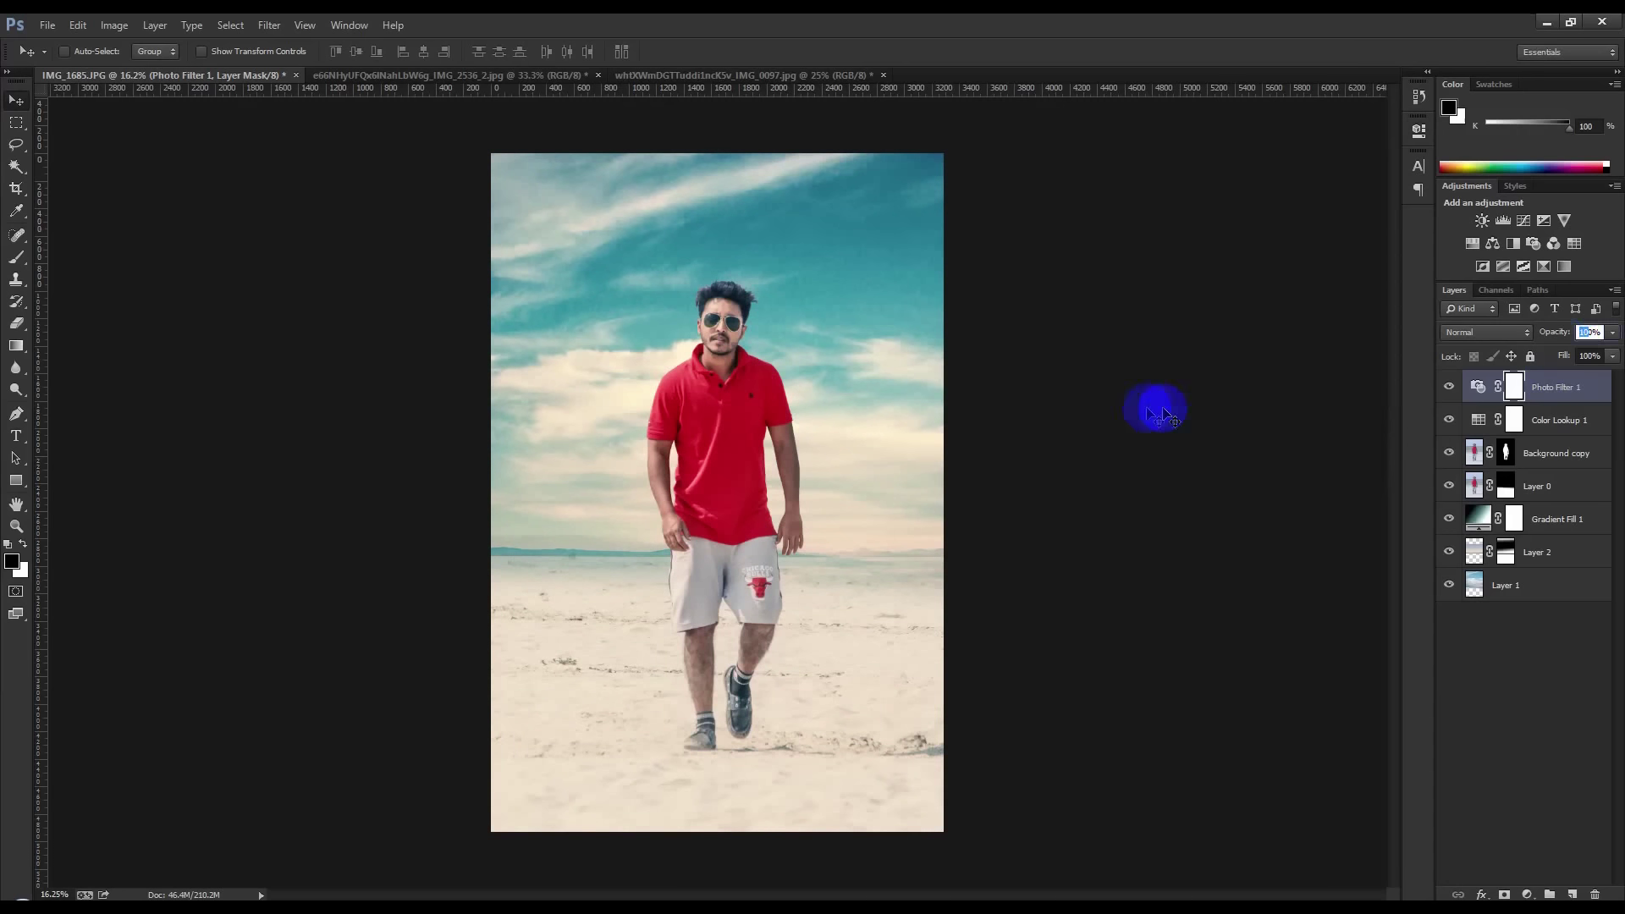
{"action": "type", "text": "35"}
Set Photo Filter 1's opacity to 50% and add a blank Layer 3 on top
{"action": "left_click", "coordinate": [1580, 334]}
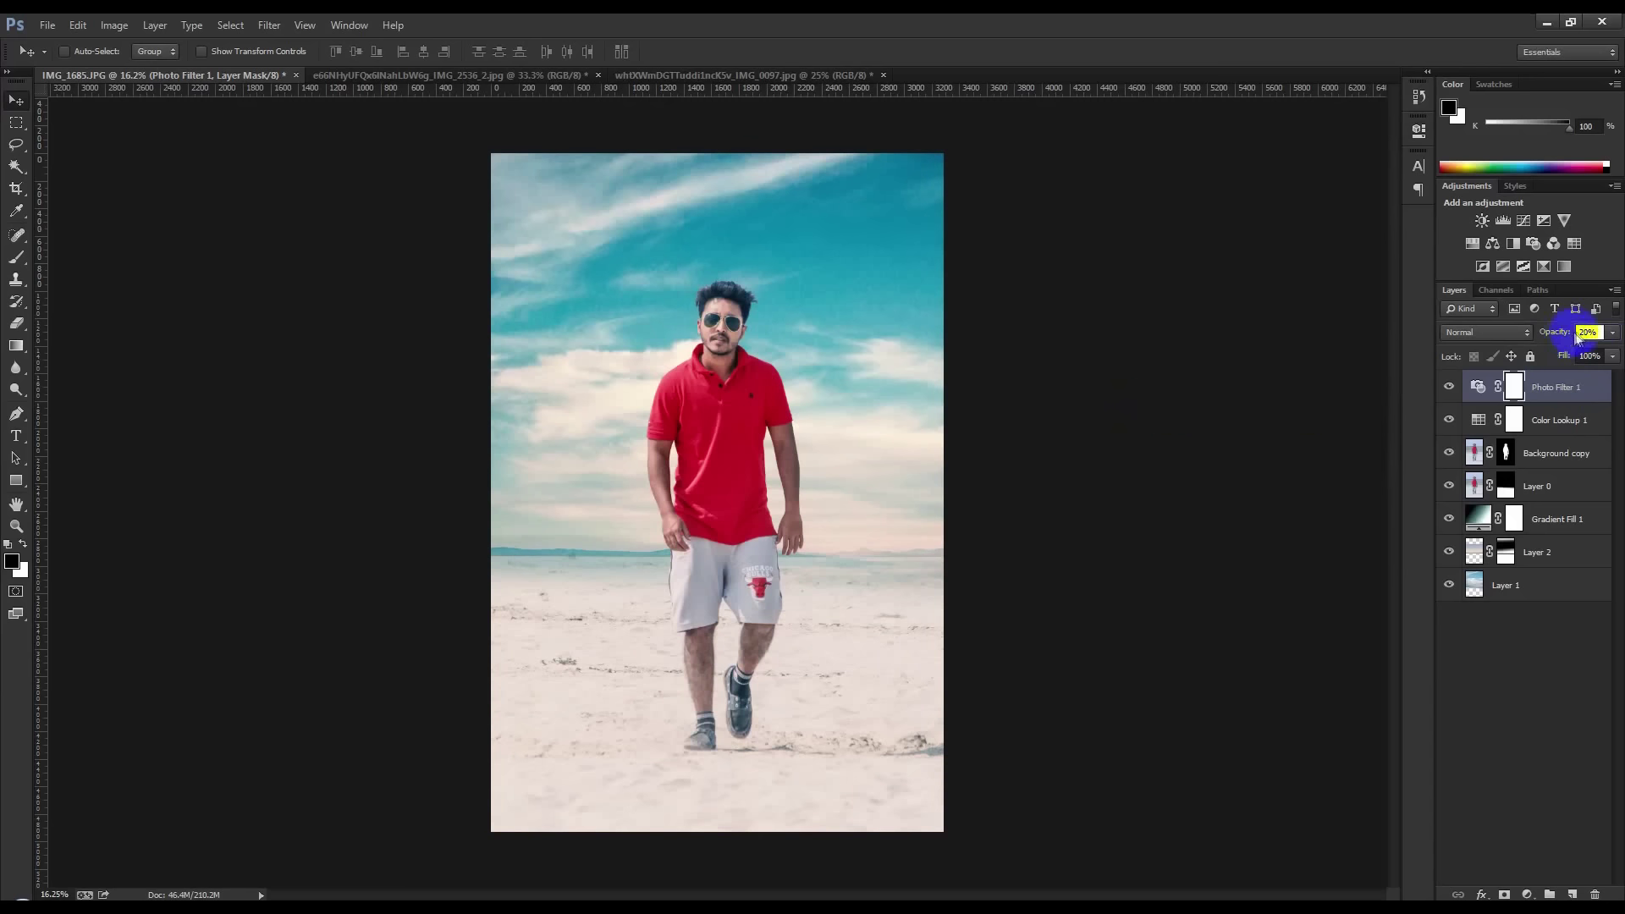
{"action": "type", "text": "50"}
{"action": "key", "text": "Return"}
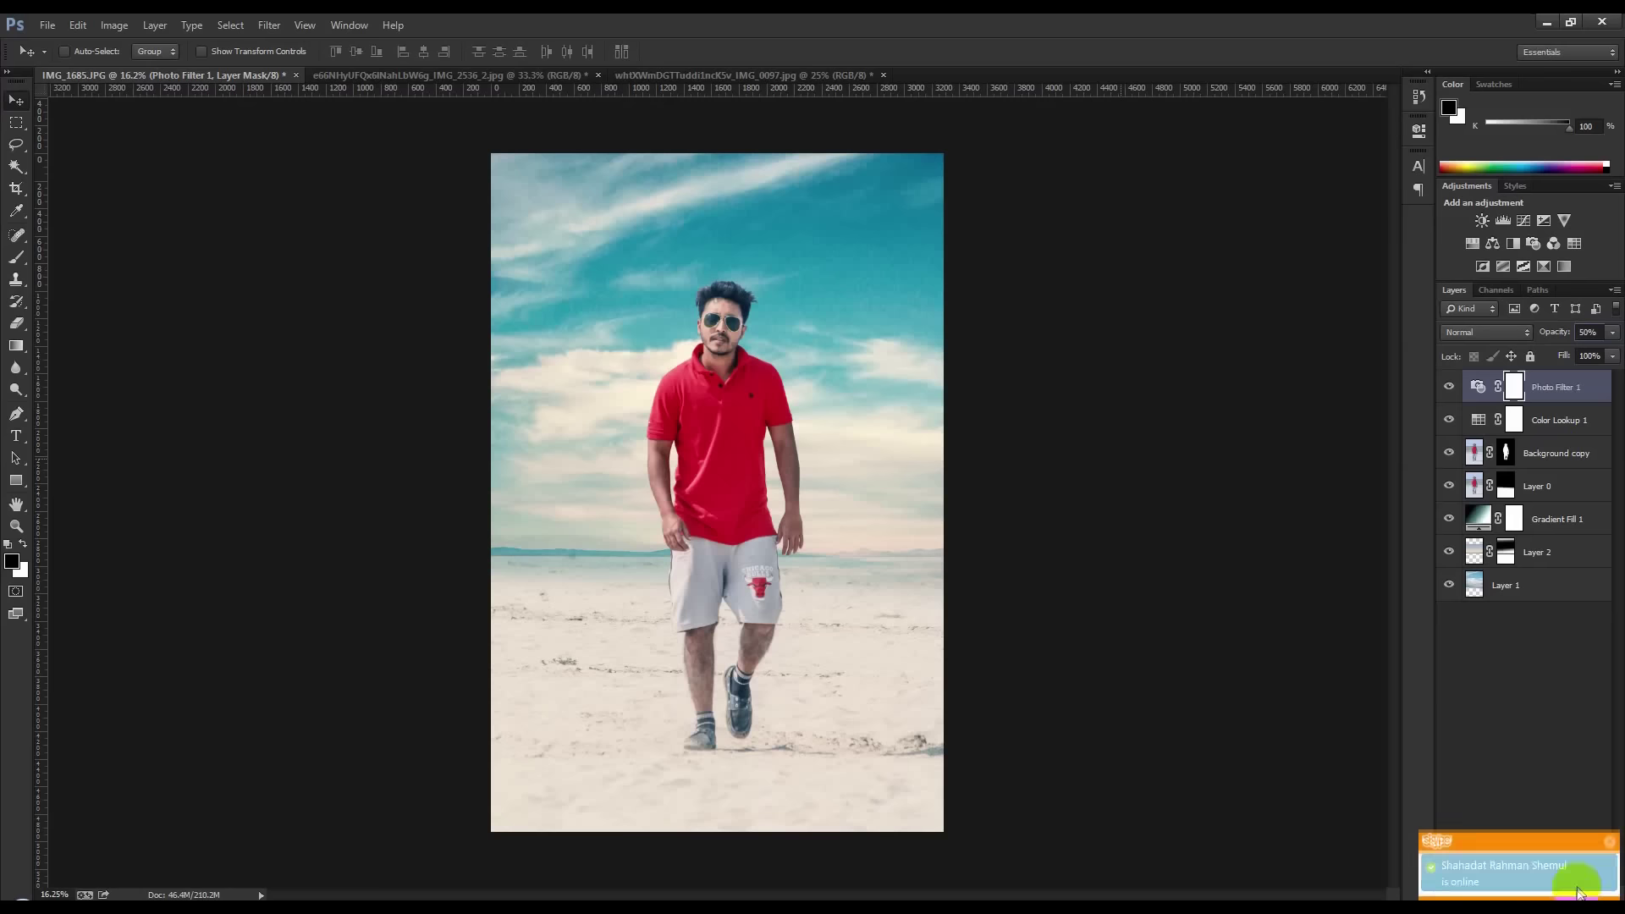
{"action": "left_click", "coordinate": [1572, 895]}
Create Layer 3 and fill it with a merged copy via Apply Image
{"action": "key", "text": "x"}
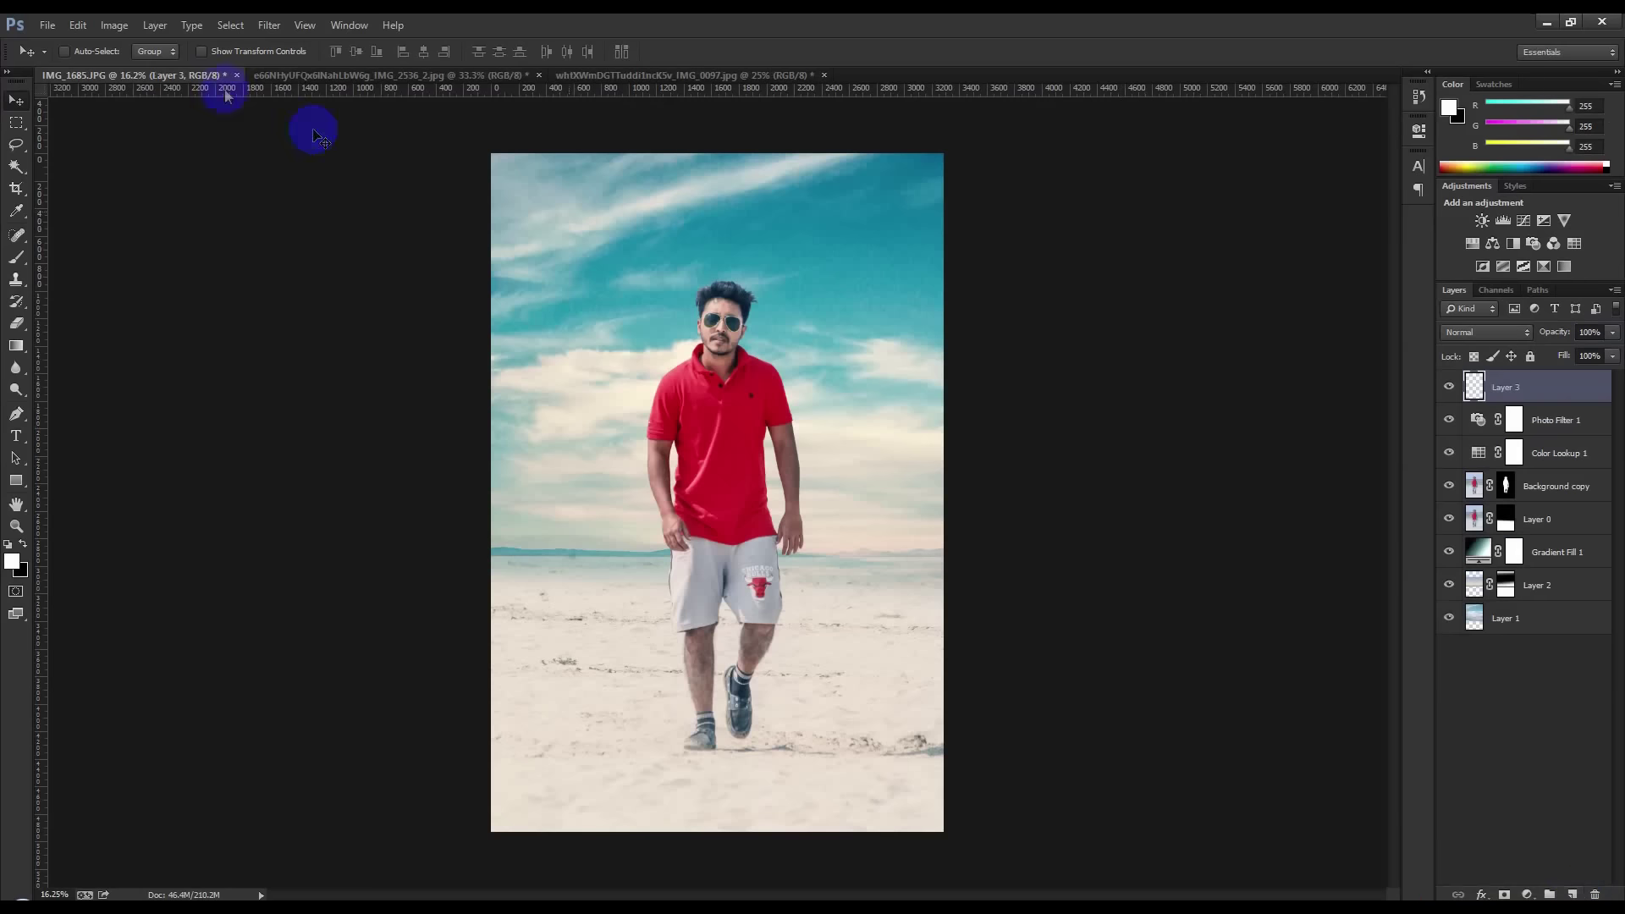
{"action": "left_click", "coordinate": [127, 26]}
{"action": "left_click", "coordinate": [151, 271]}
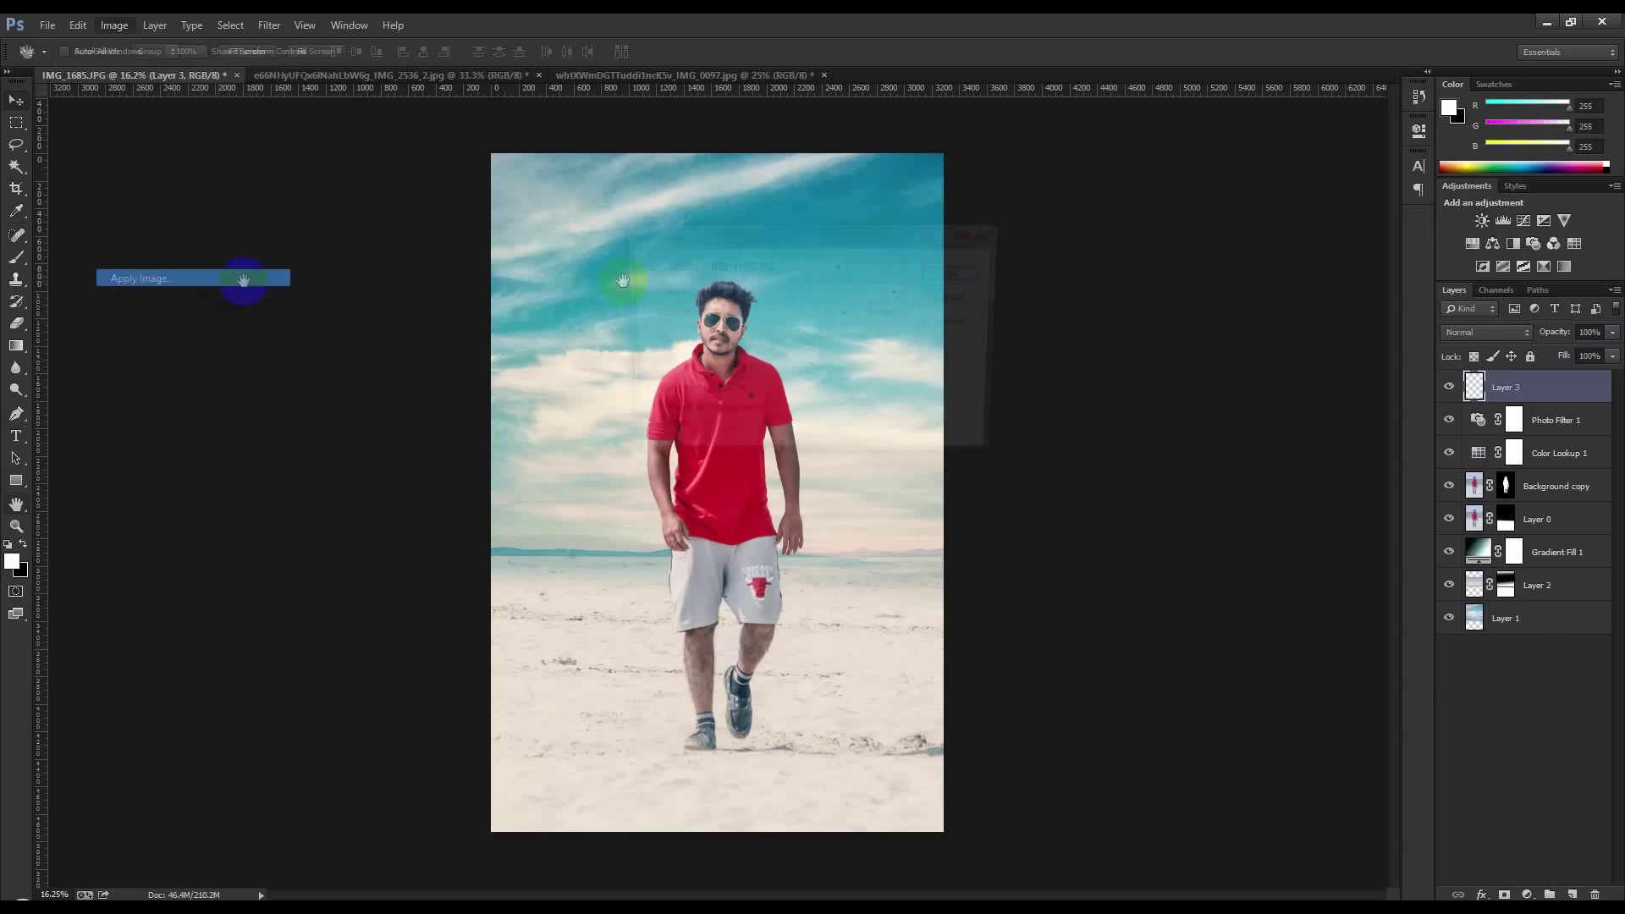
{"action": "left_click", "coordinate": [961, 274]}
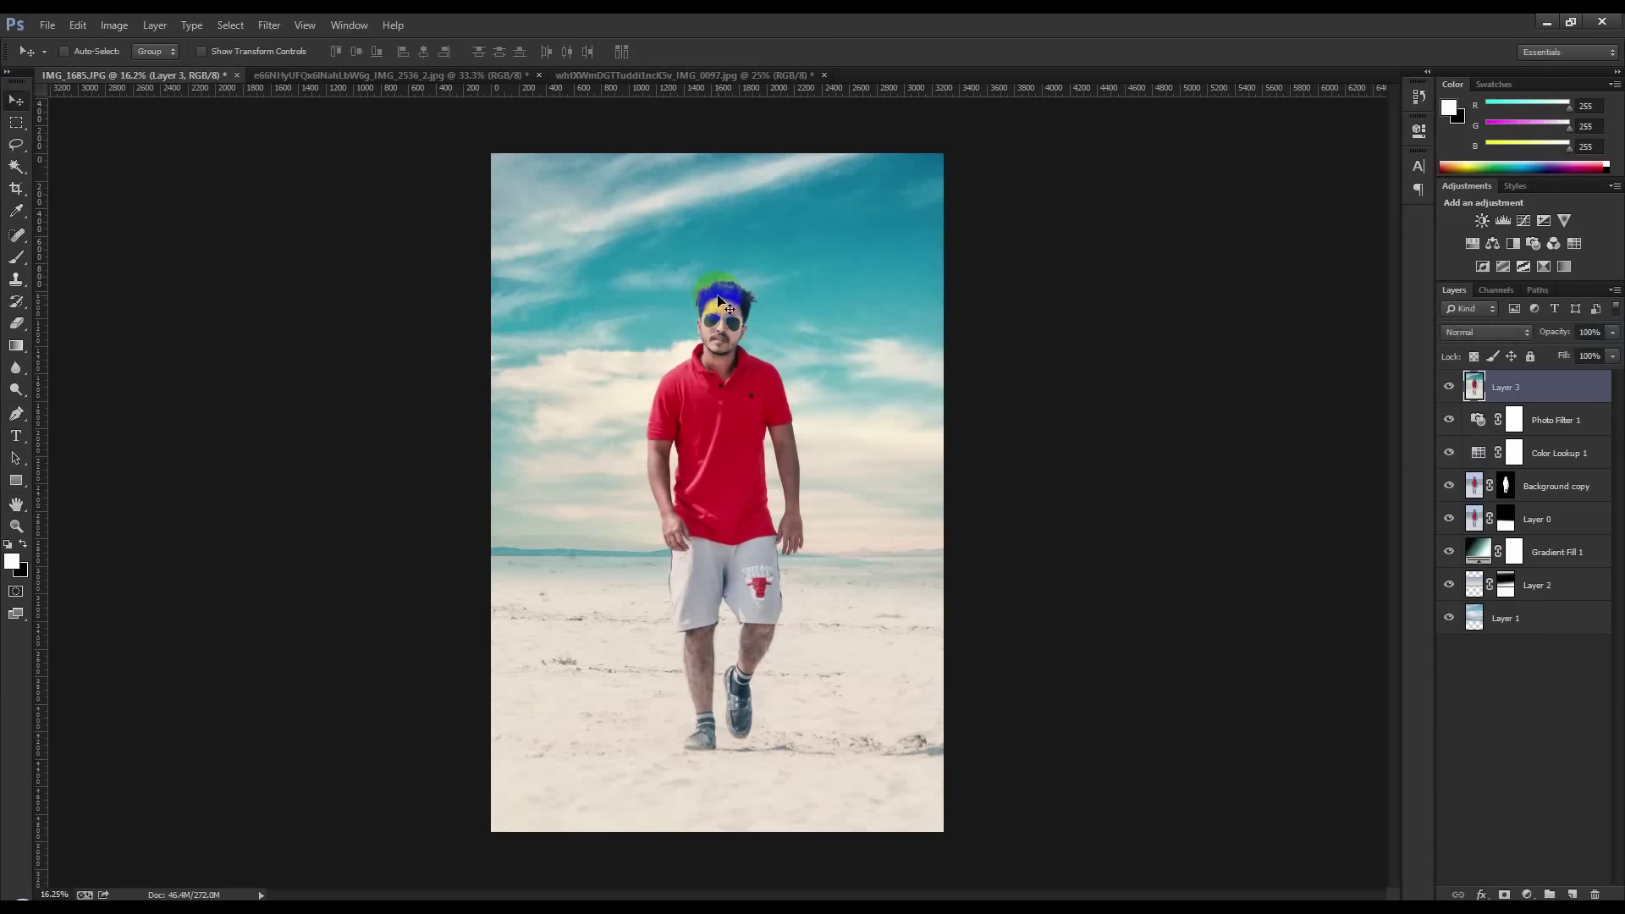
Open Layer 3 in the Camera Raw Filter and add a darkening edge vignette
{"action": "left_click", "coordinate": [270, 26]}
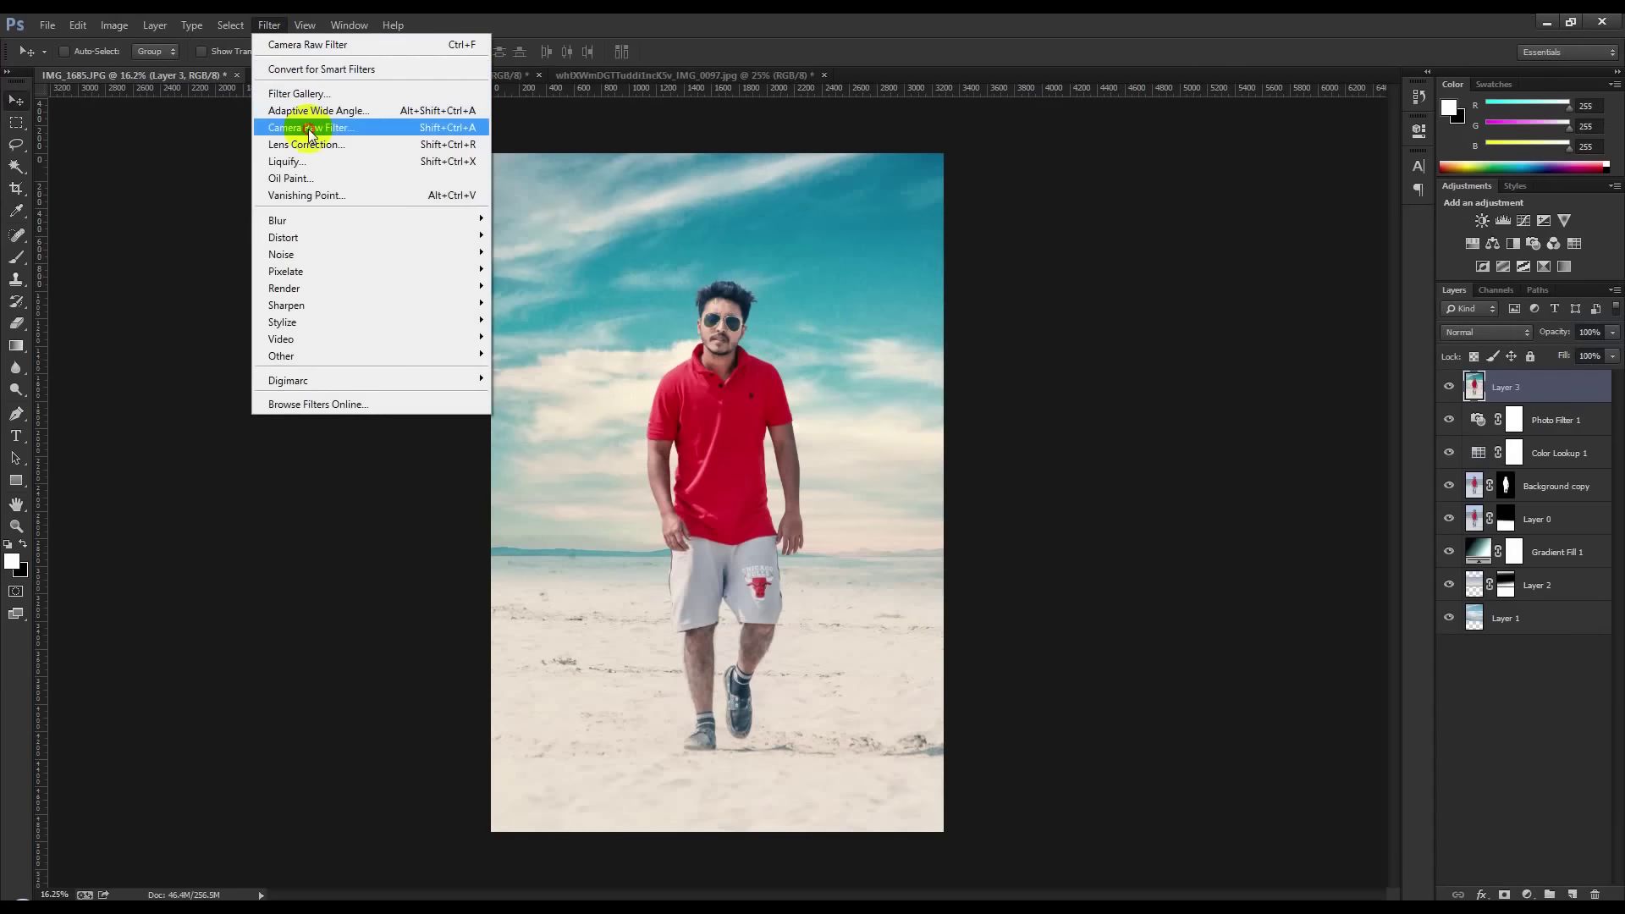
{"action": "left_click", "coordinate": [309, 127]}
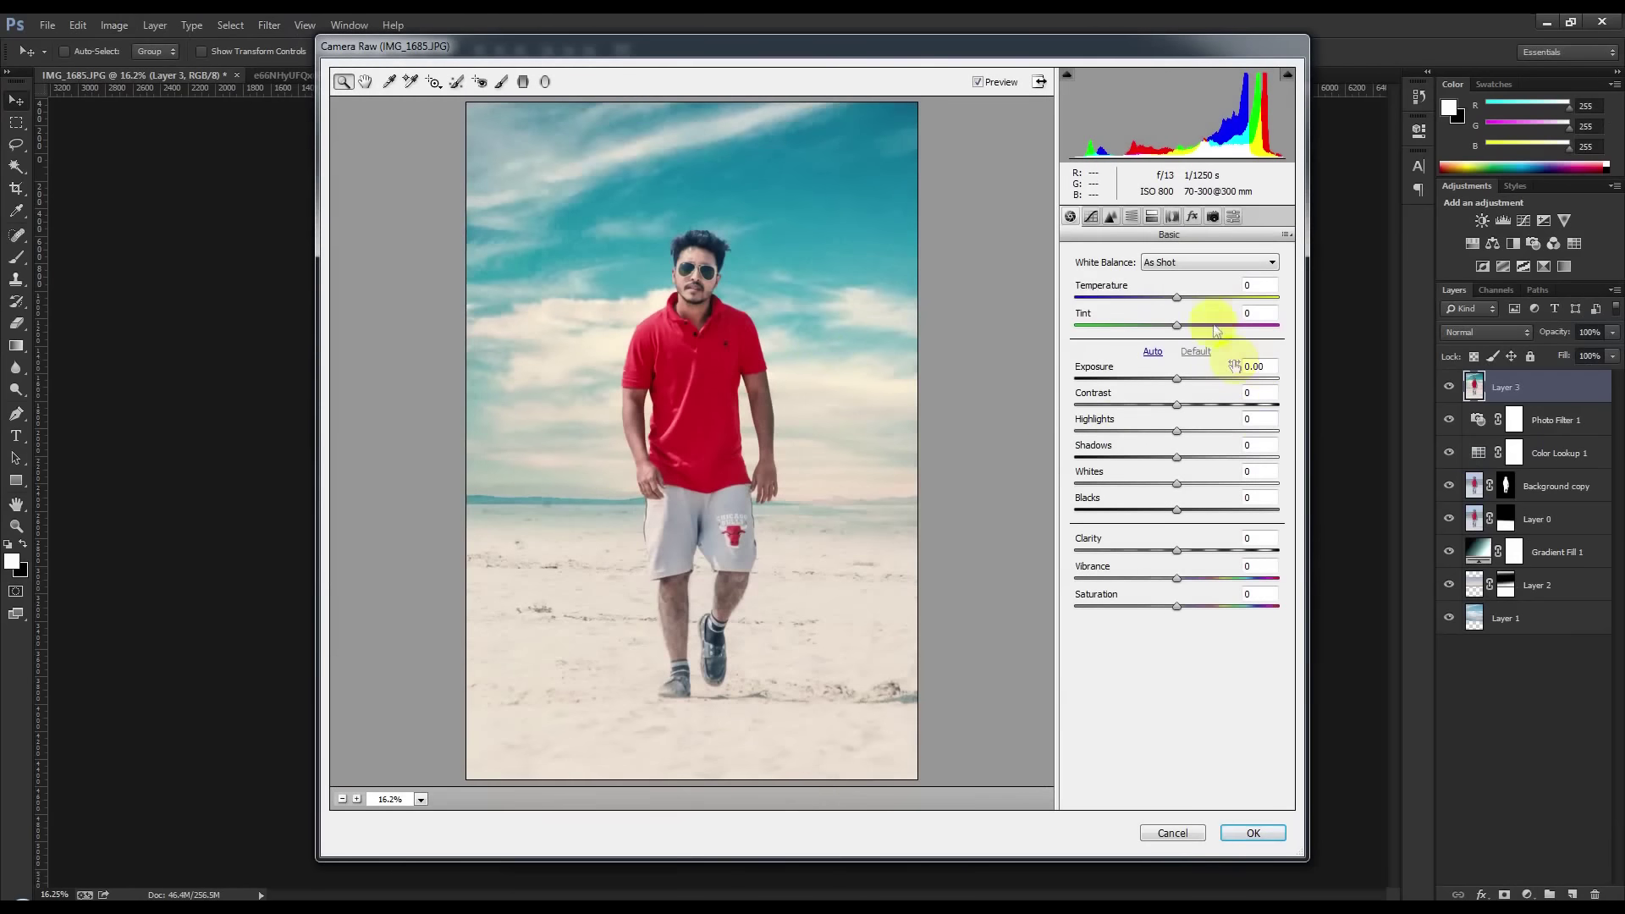
{"action": "left_click", "coordinate": [1192, 216]}
{"action": "left_click_drag", "start_coordinate": [1176, 435], "coordinate": [1147, 440]}
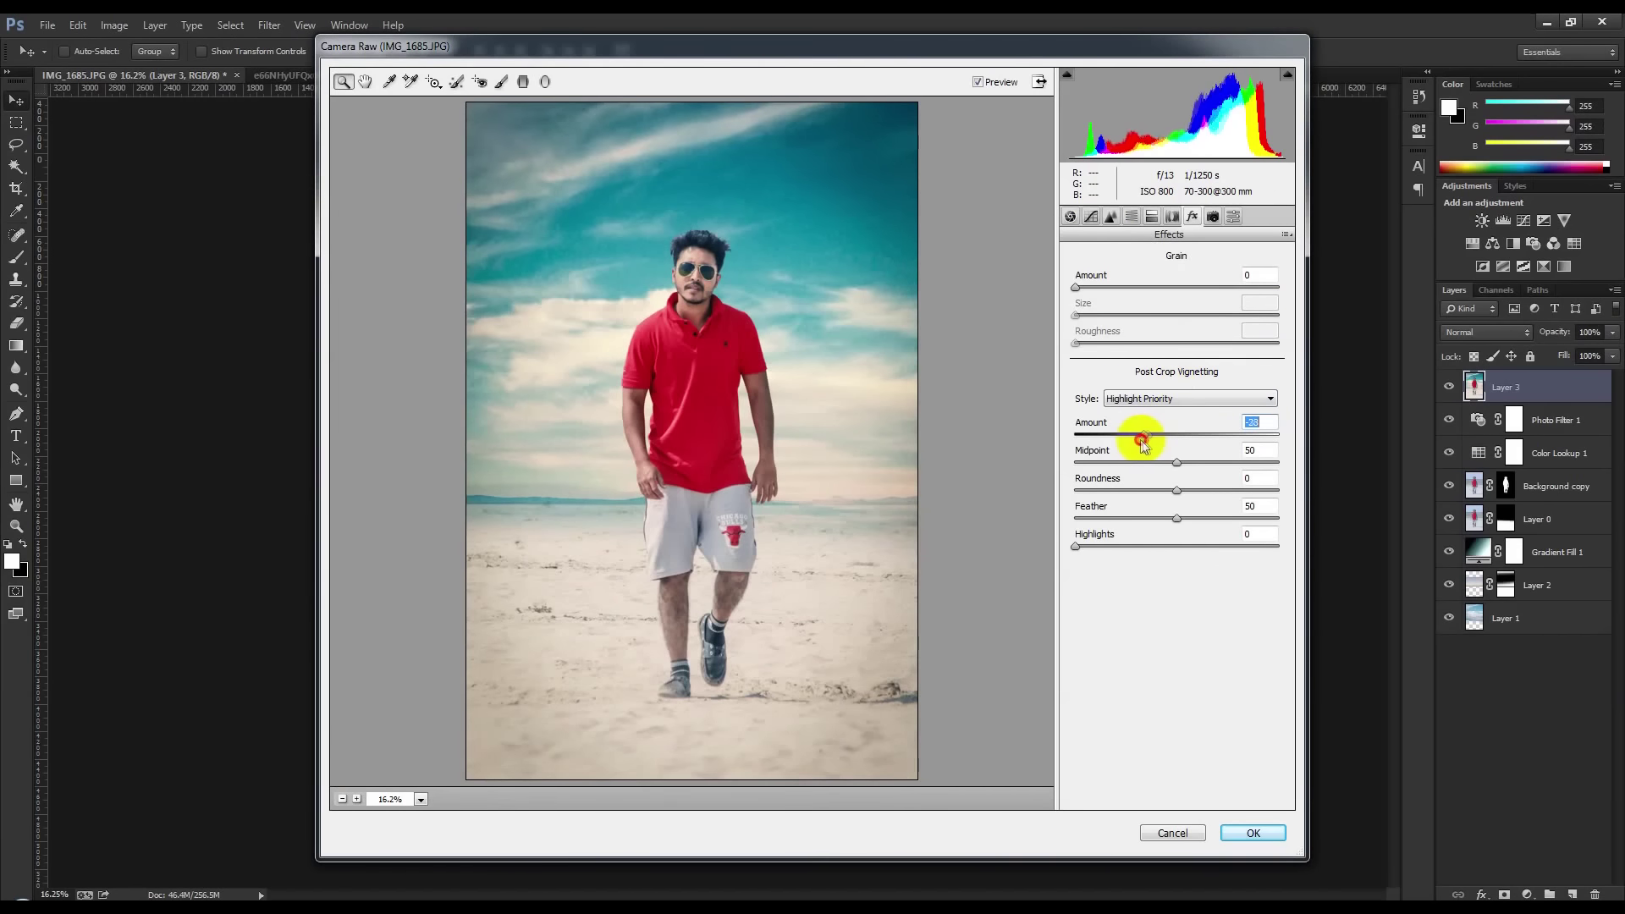
Raise clarity to +7, add slight contrast and boost vibrance in Camera Raw Basic
{"action": "left_click", "coordinate": [1071, 216]}
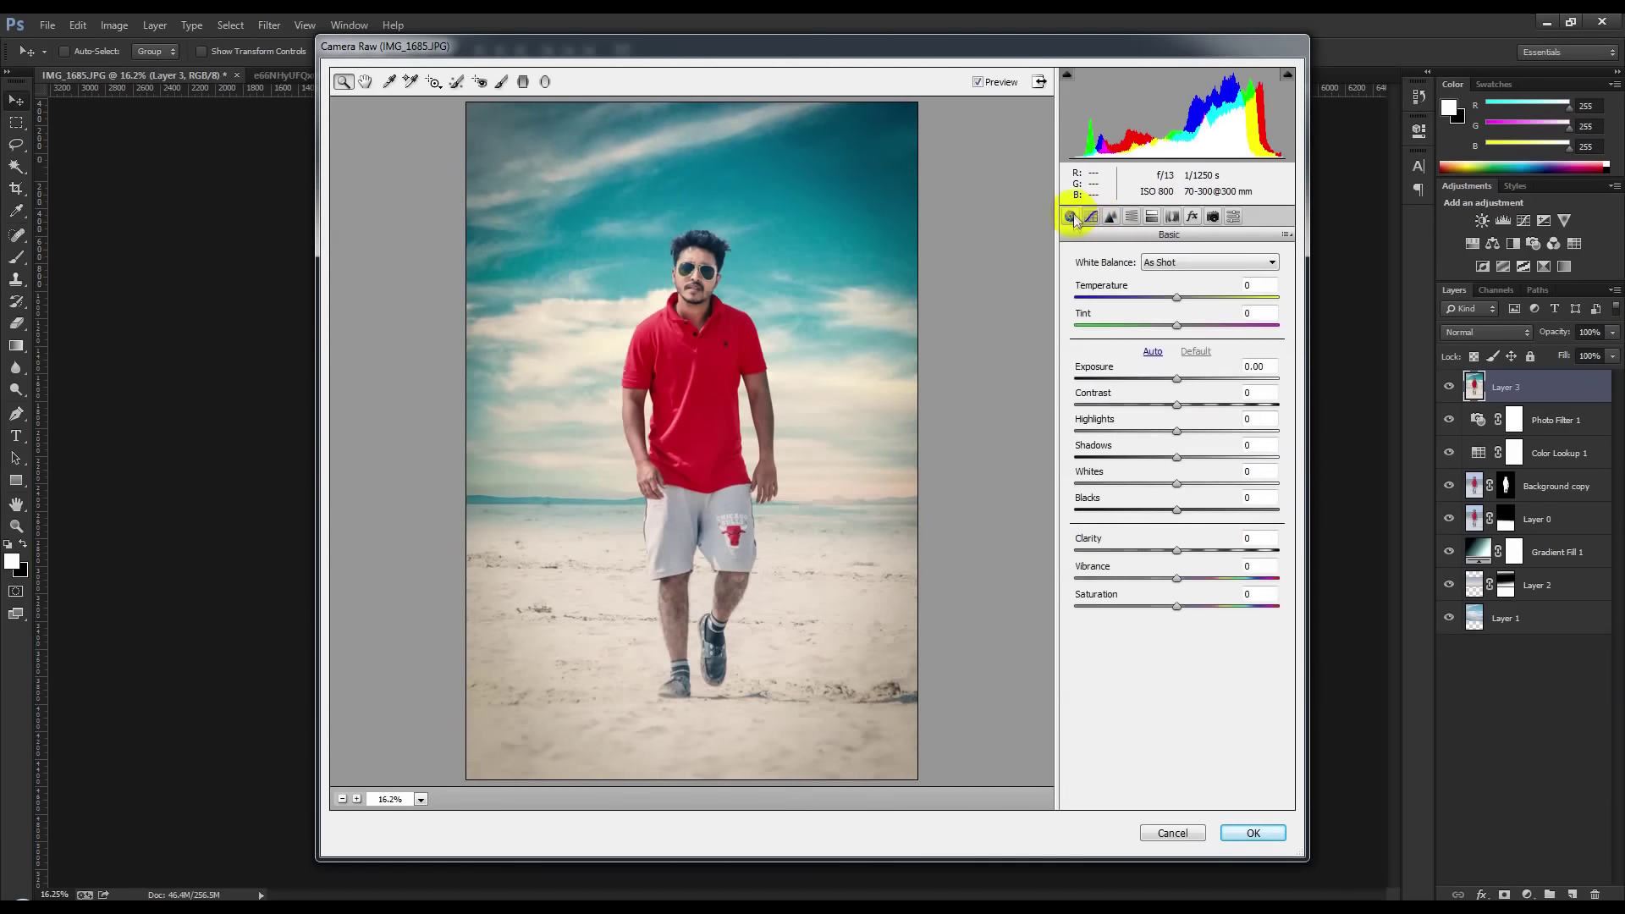
{"action": "left_click_drag", "start_coordinate": [1176, 550], "coordinate": [1183, 551]}
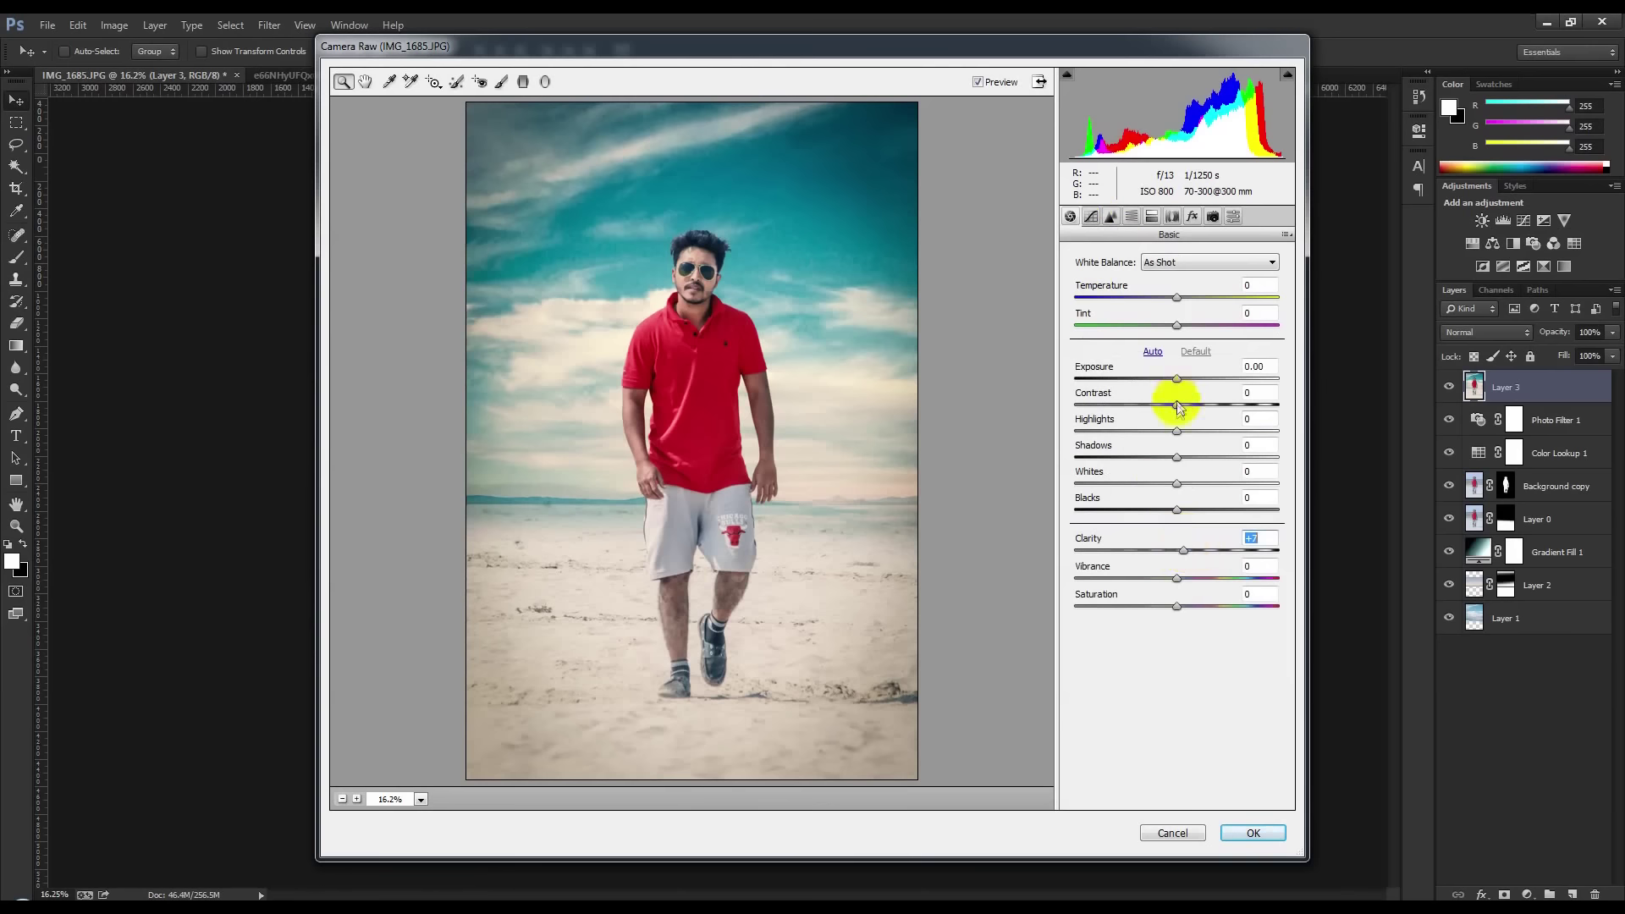
{"action": "left_click_drag", "start_coordinate": [1178, 405], "coordinate": [1182, 404]}
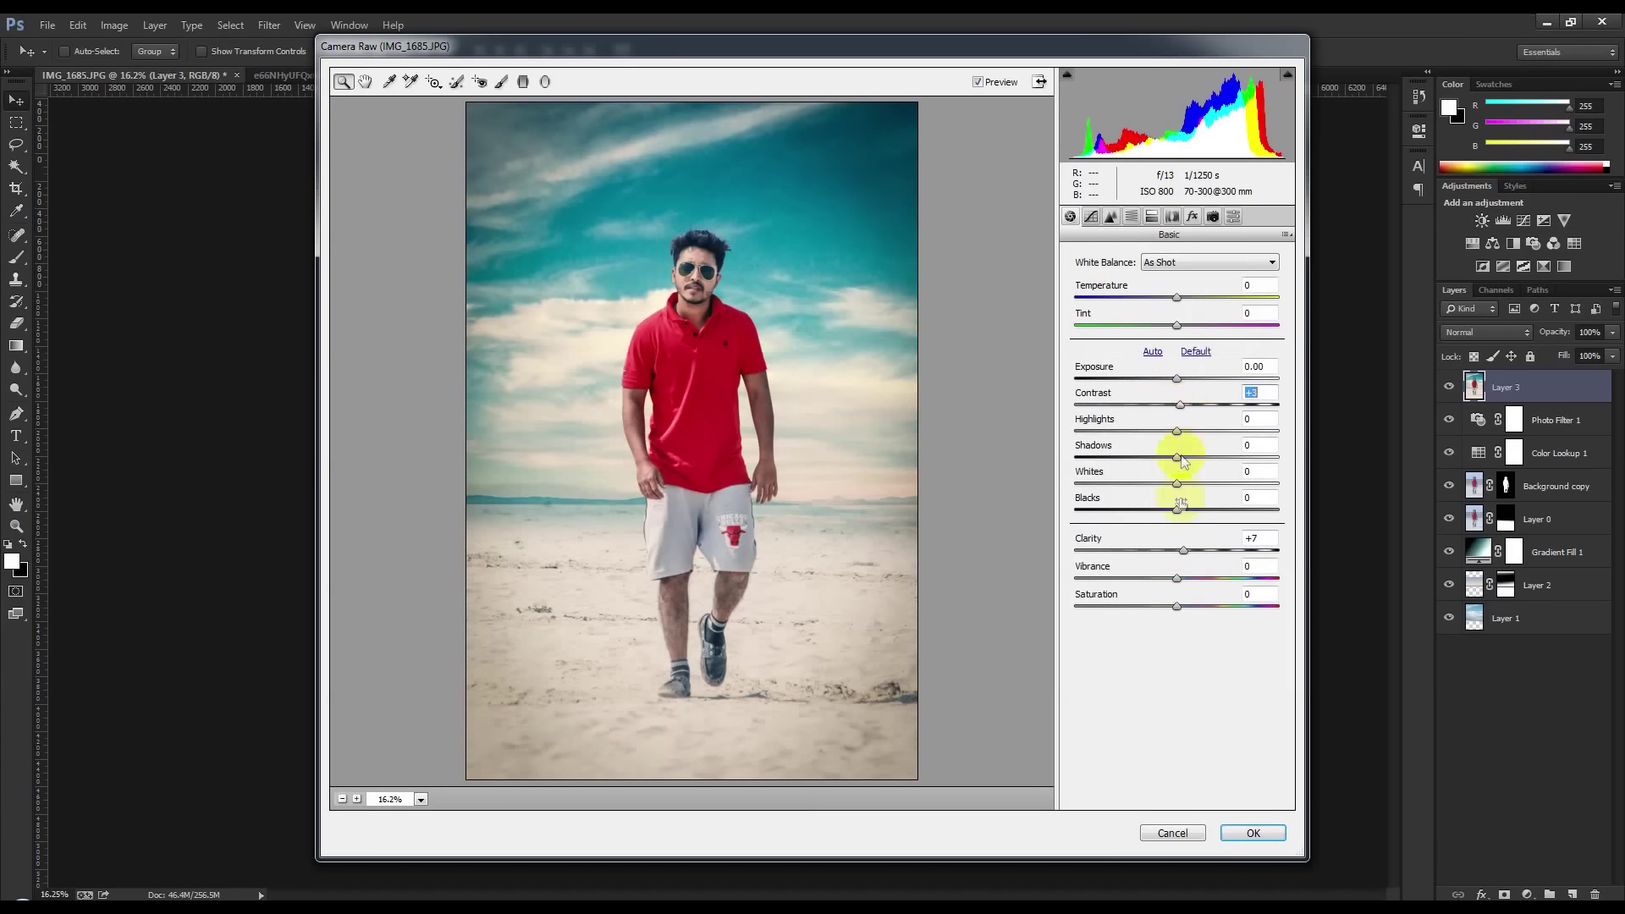
{"action": "left_click_drag", "start_coordinate": [1177, 581], "coordinate": [1204, 575]}
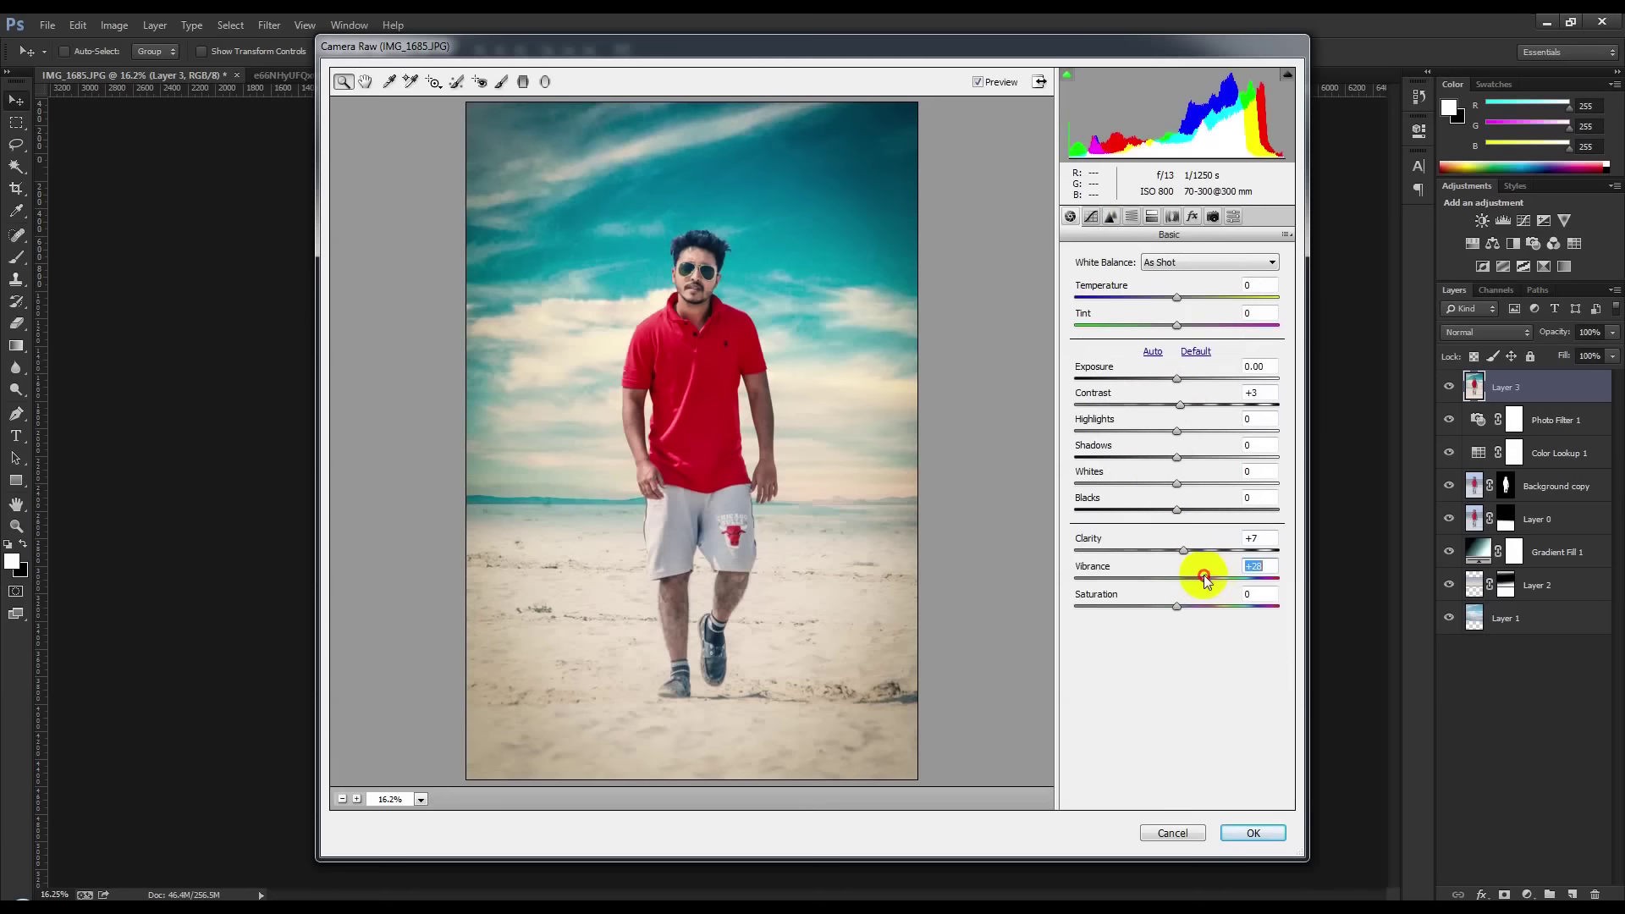
{"action": "left_click", "coordinate": [1183, 552]}
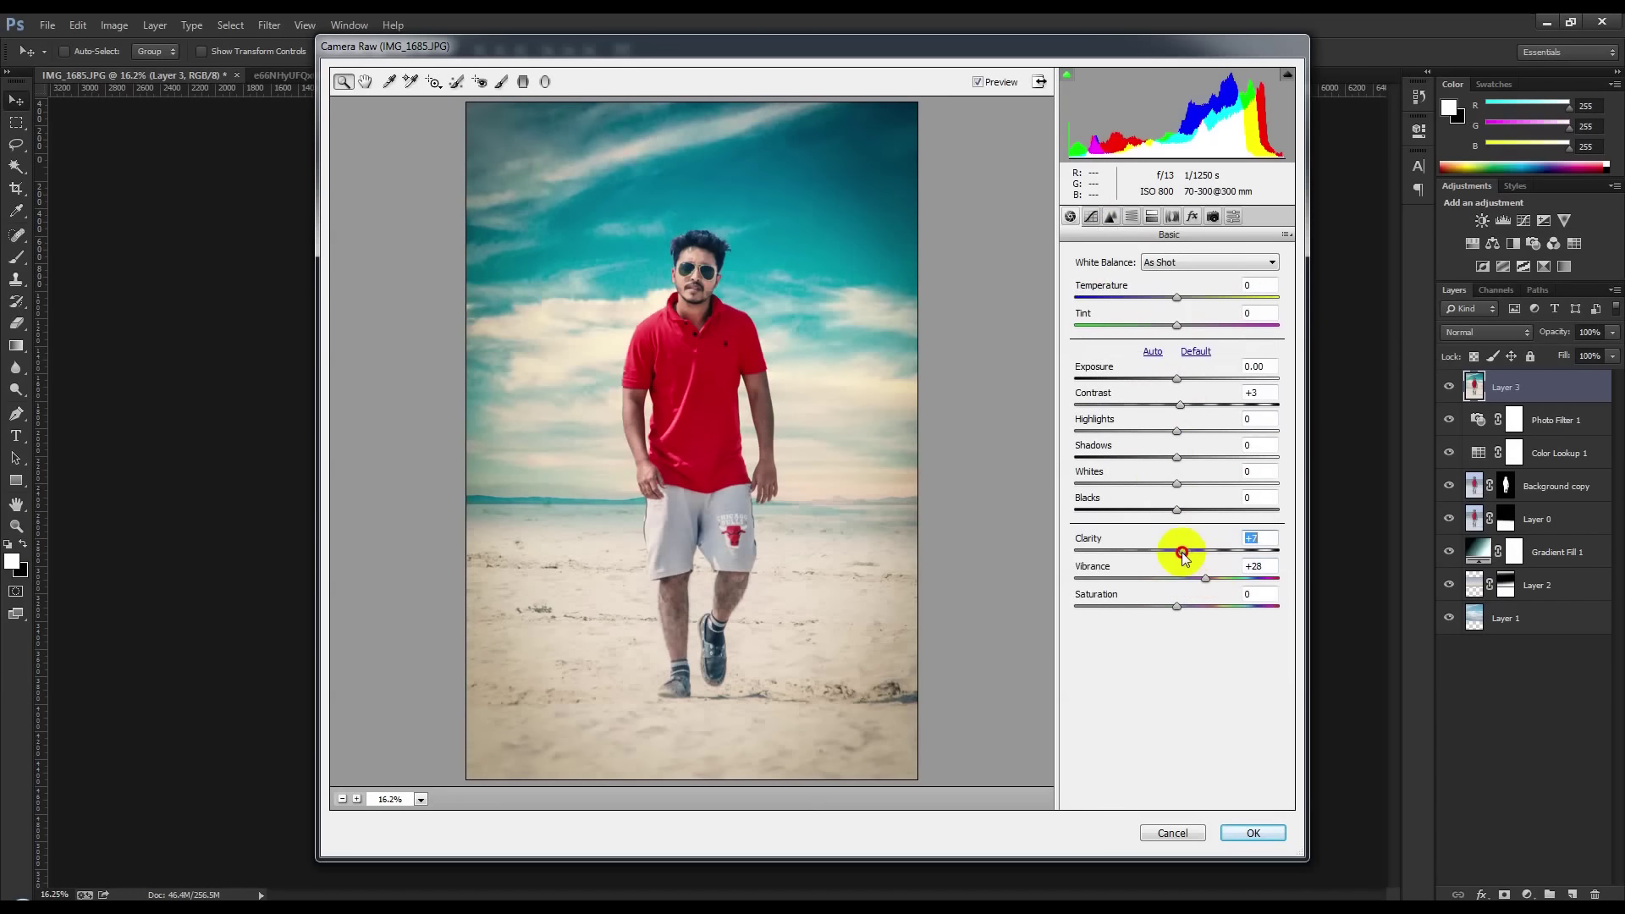
Lift the shadows, lower the highlights and slightly raise the whites
{"action": "left_click_drag", "start_coordinate": [1177, 458], "coordinate": [1214, 462]}
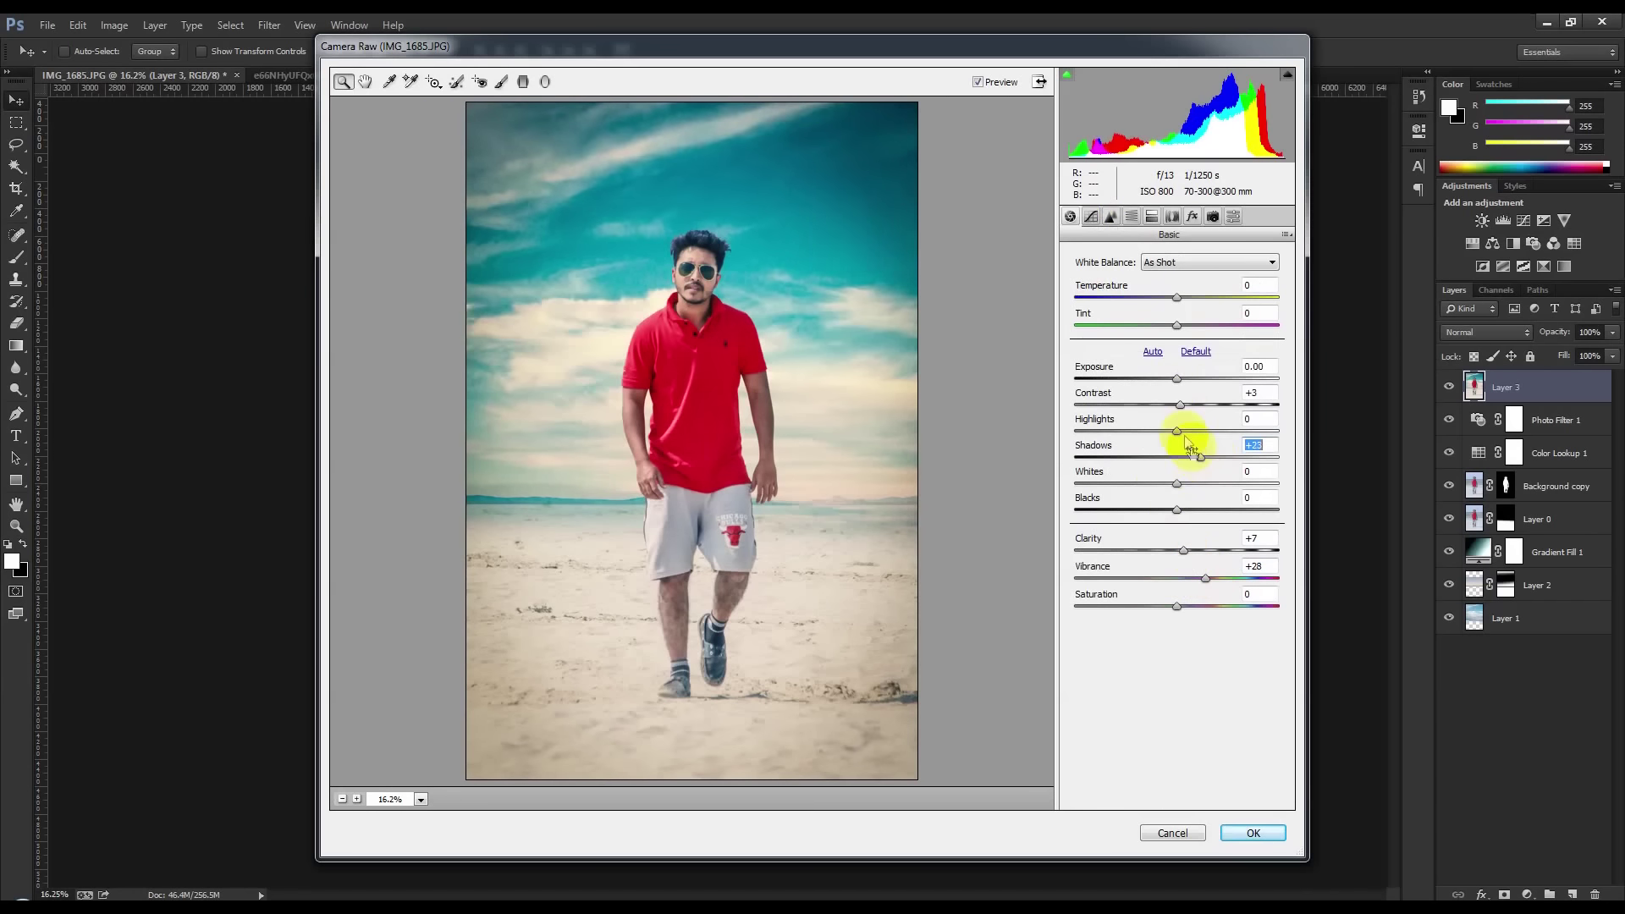
{"action": "mouse_move", "coordinate": [1178, 431]}
{"action": "left_mouse_down"}
{"action": "mouse_move", "coordinate": [1129, 433]}
{"action": "mouse_move", "coordinate": [1147, 431]}
{"action": "left_mouse_up"}
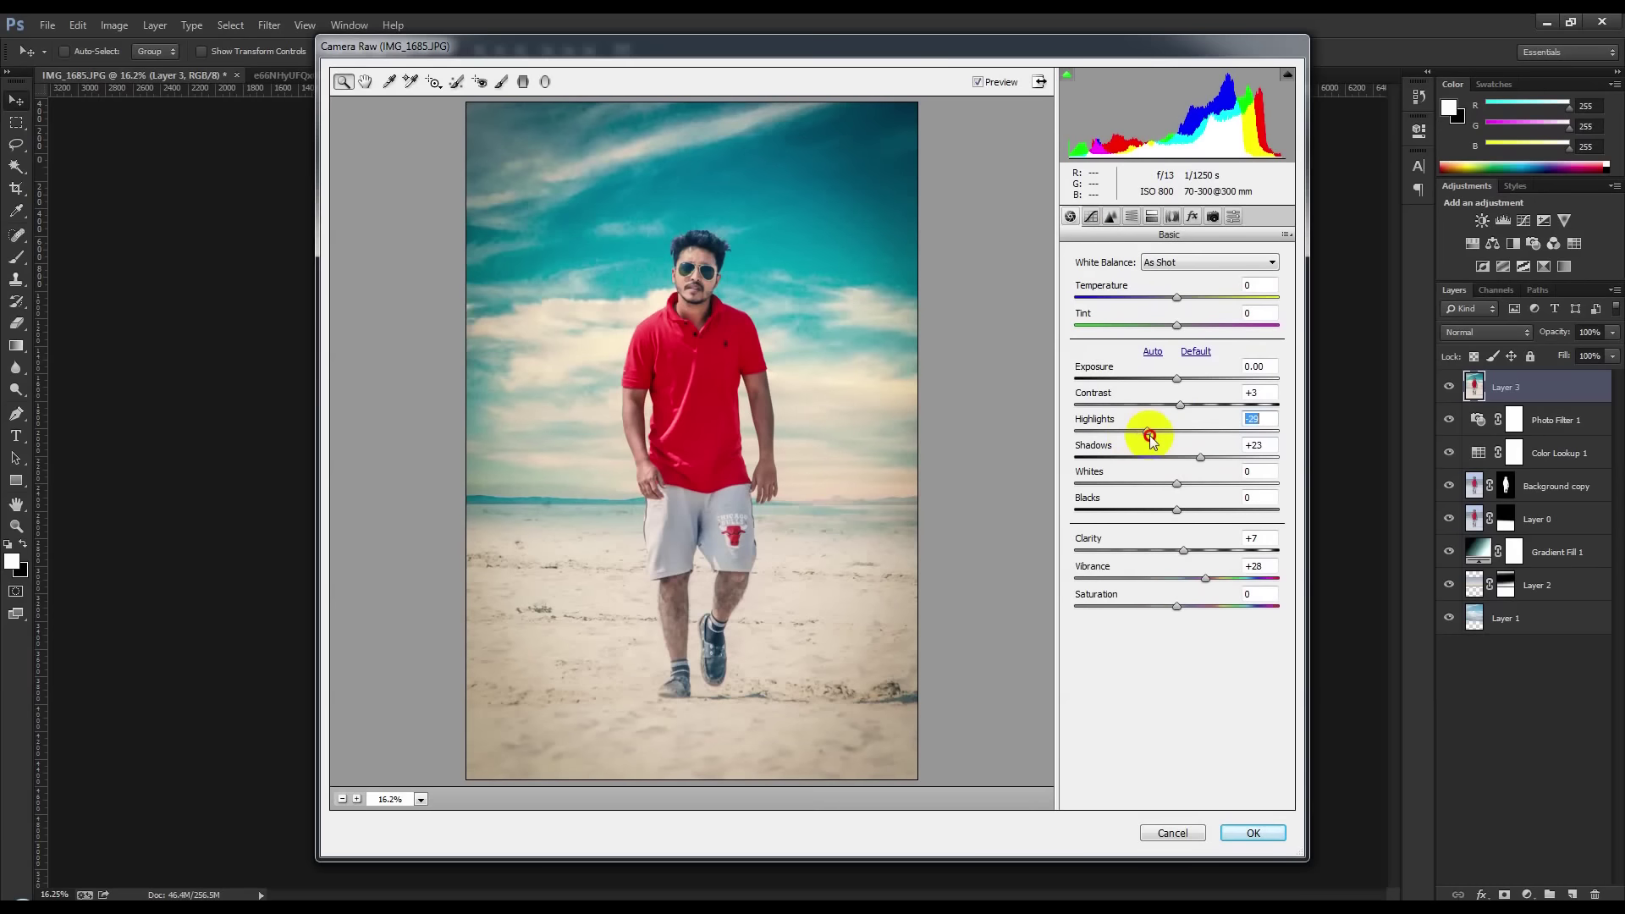
{"action": "left_click_drag", "start_coordinate": [1178, 484], "coordinate": [1211, 485]}
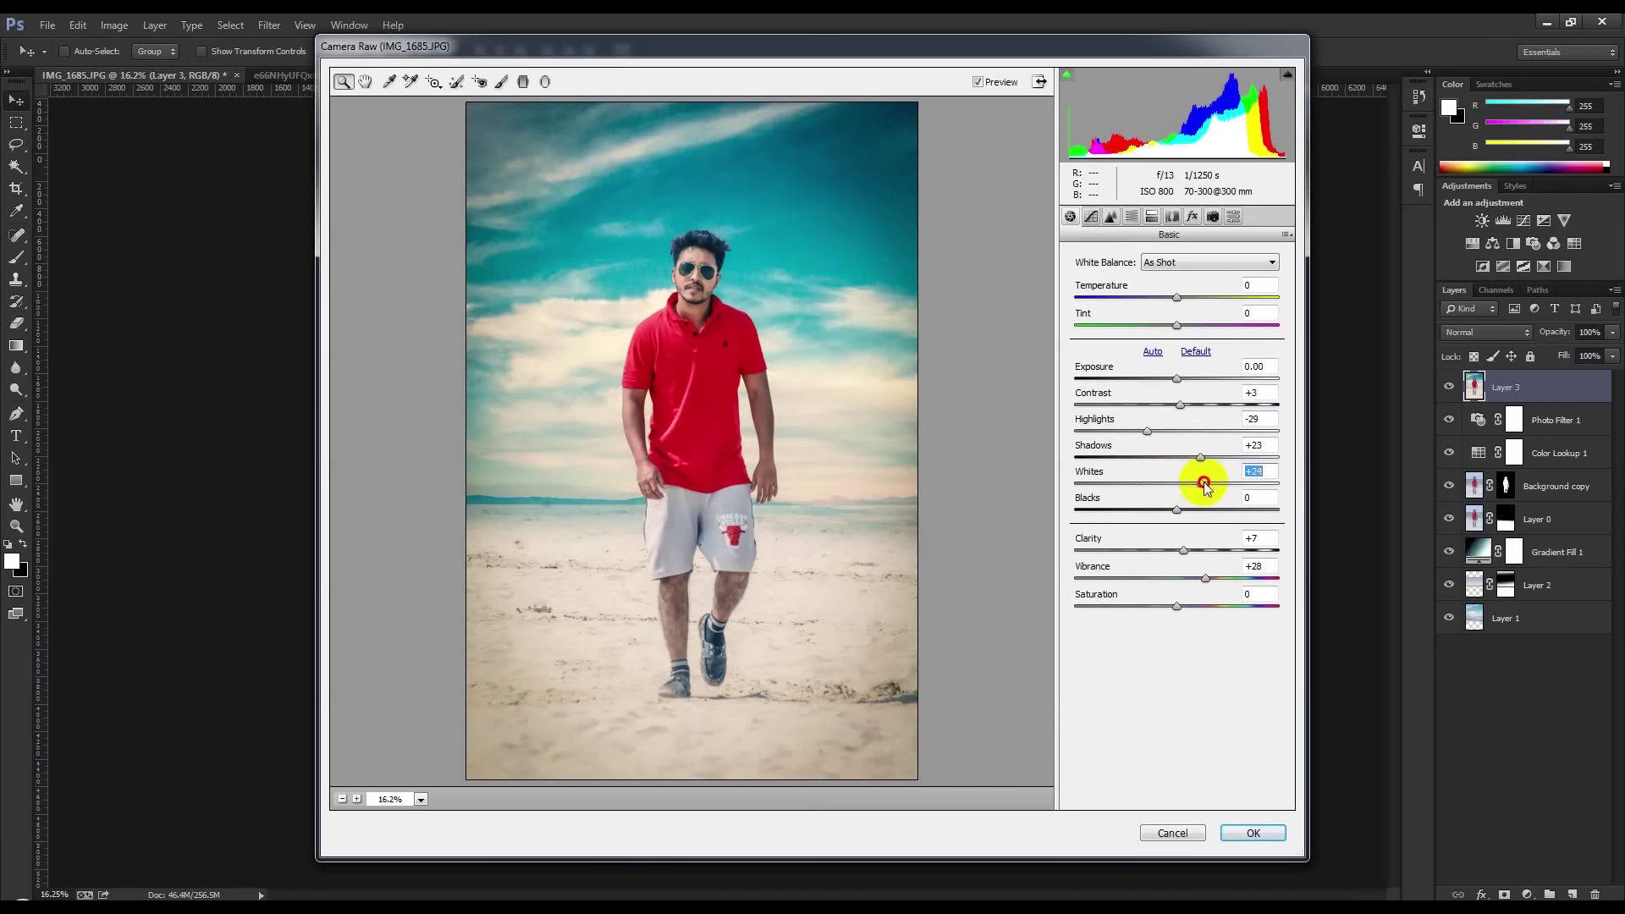
{"action": "left_click_drag", "start_coordinate": [1210, 490], "coordinate": [1196, 491]}
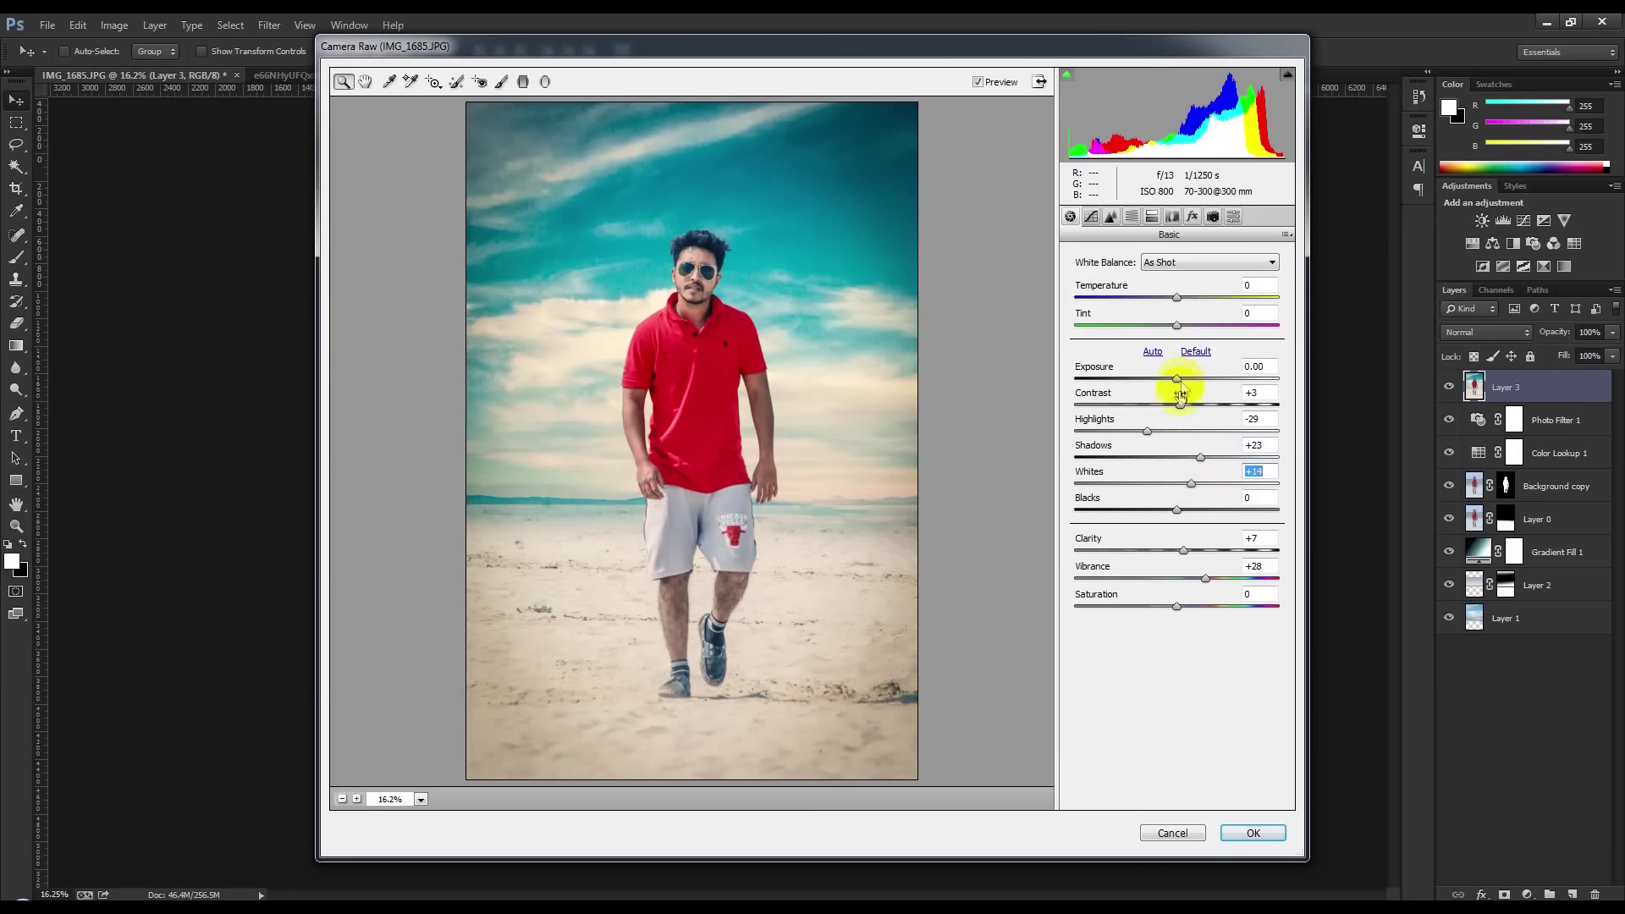
{"action": "left_click", "coordinate": [1111, 217]}
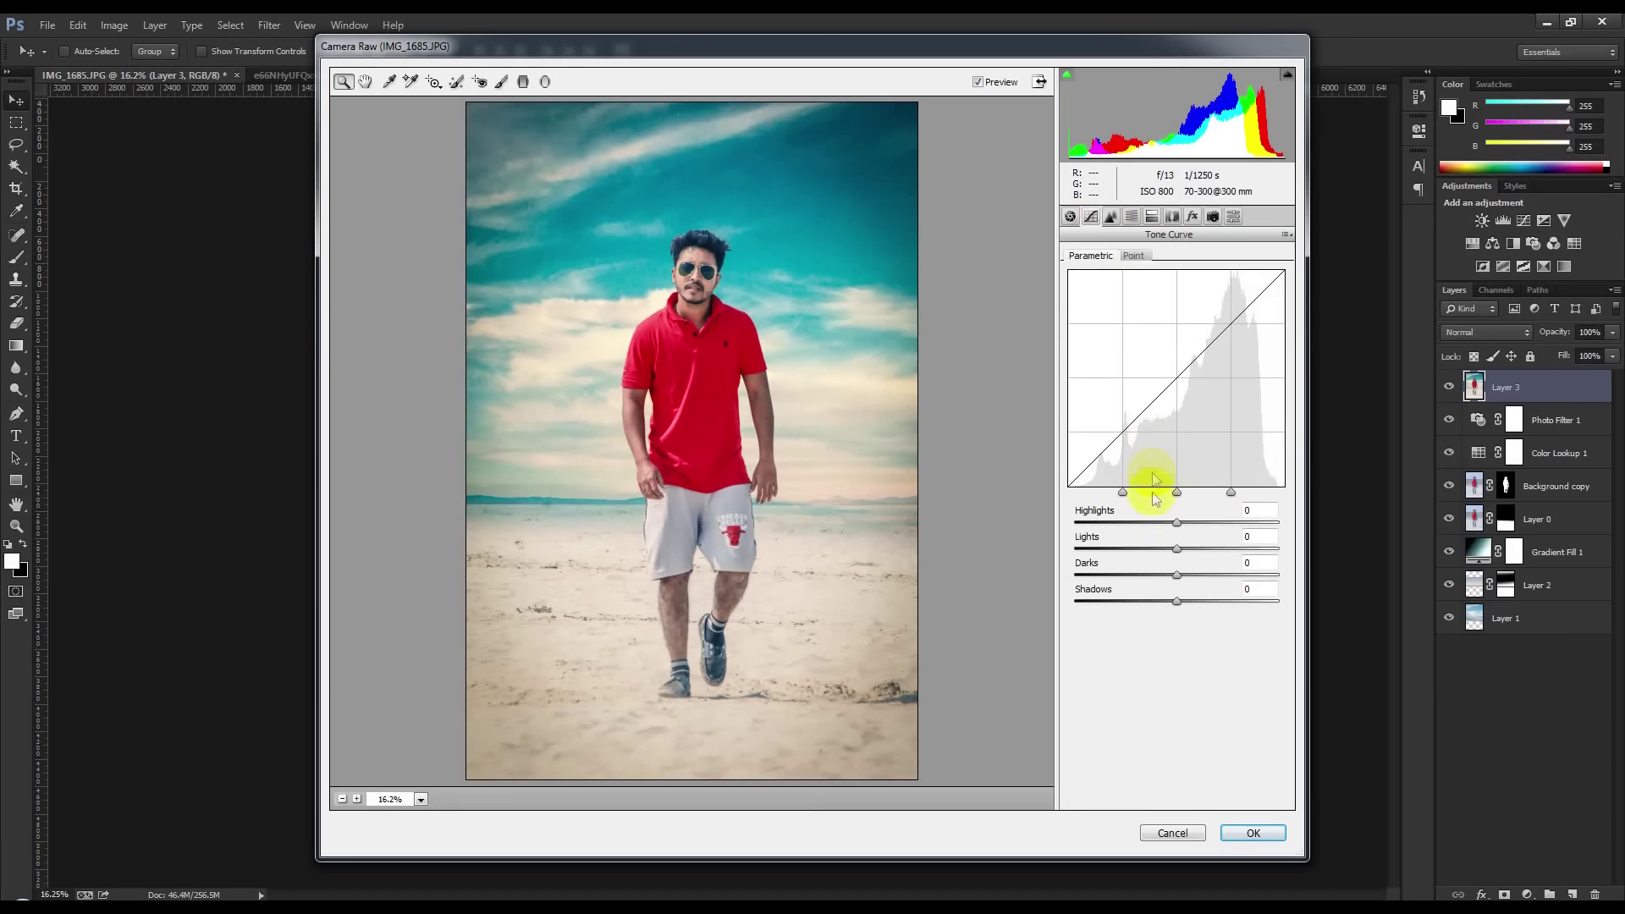
Adjust the parametric tone curve (lights +13, darks +8, highlights -3) and set sharpening amount to 18
{"action": "mouse_move", "coordinate": [1179, 527]}
{"action": "left_mouse_down"}
{"action": "mouse_move", "coordinate": [1189, 515]}
{"action": "mouse_move", "coordinate": [1146, 516]}
{"action": "mouse_move", "coordinate": [1172, 511]}
{"action": "mouse_move", "coordinate": [1196, 551]}
{"action": "mouse_move", "coordinate": [1197, 574]}
{"action": "mouse_move", "coordinate": [1151, 602]}
{"action": "mouse_move", "coordinate": [1180, 602]}
{"action": "mouse_move", "coordinate": [1146, 602]}
{"action": "mouse_move", "coordinate": [1178, 601]}
{"action": "left_mouse_up"}
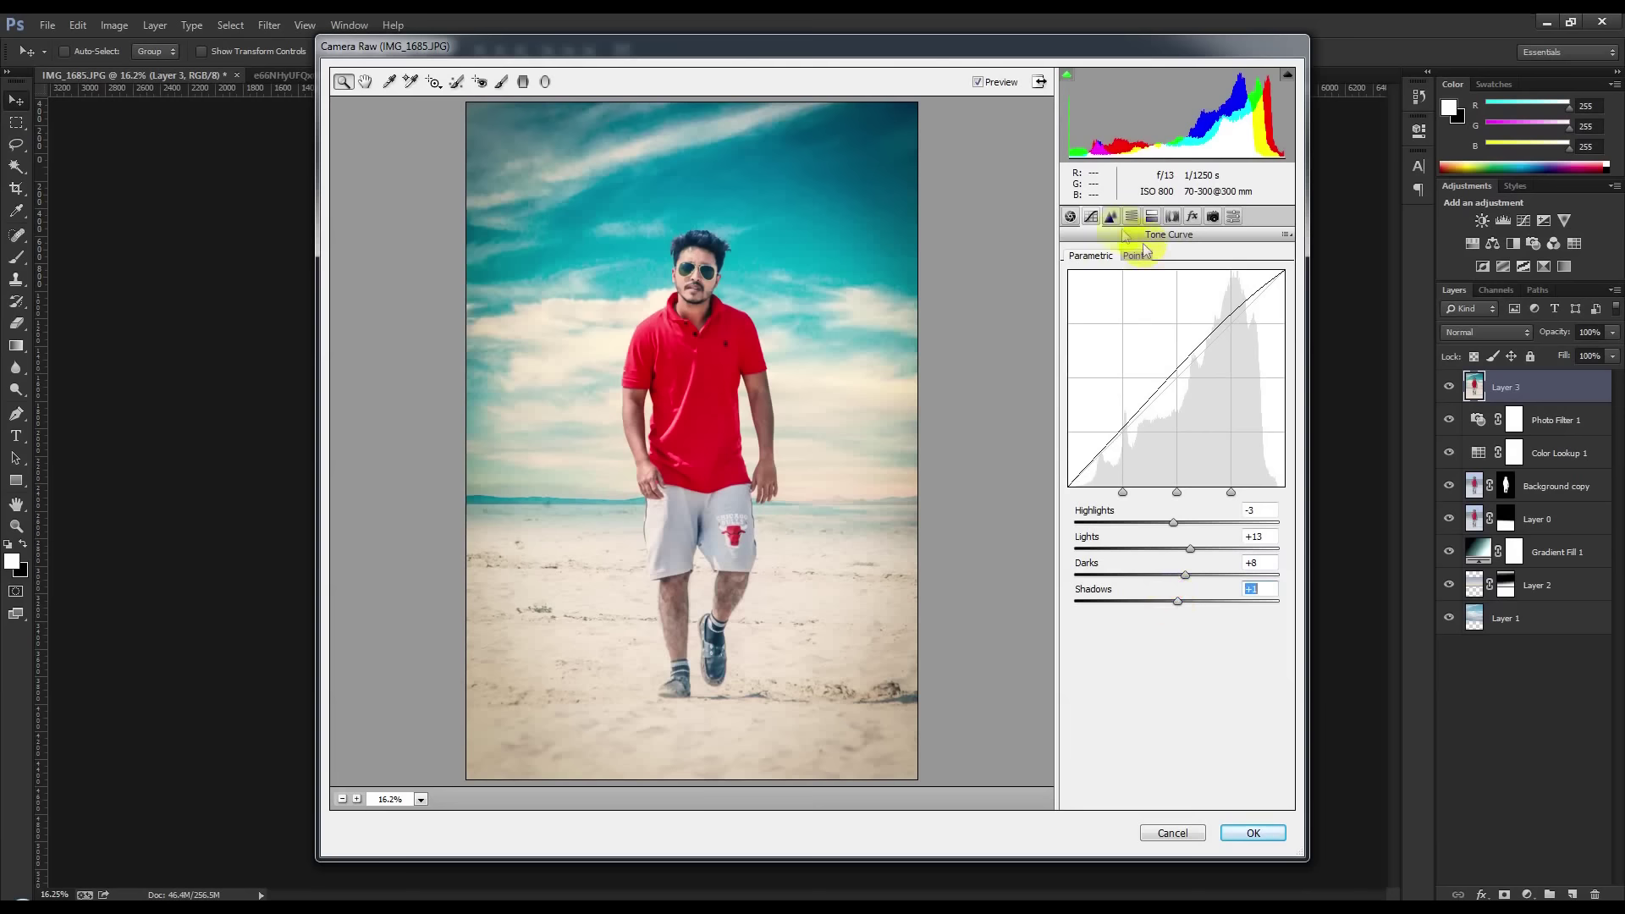
{"action": "left_click", "coordinate": [1111, 216]}
{"action": "left_click_drag", "start_coordinate": [1077, 284], "coordinate": [1105, 292]}
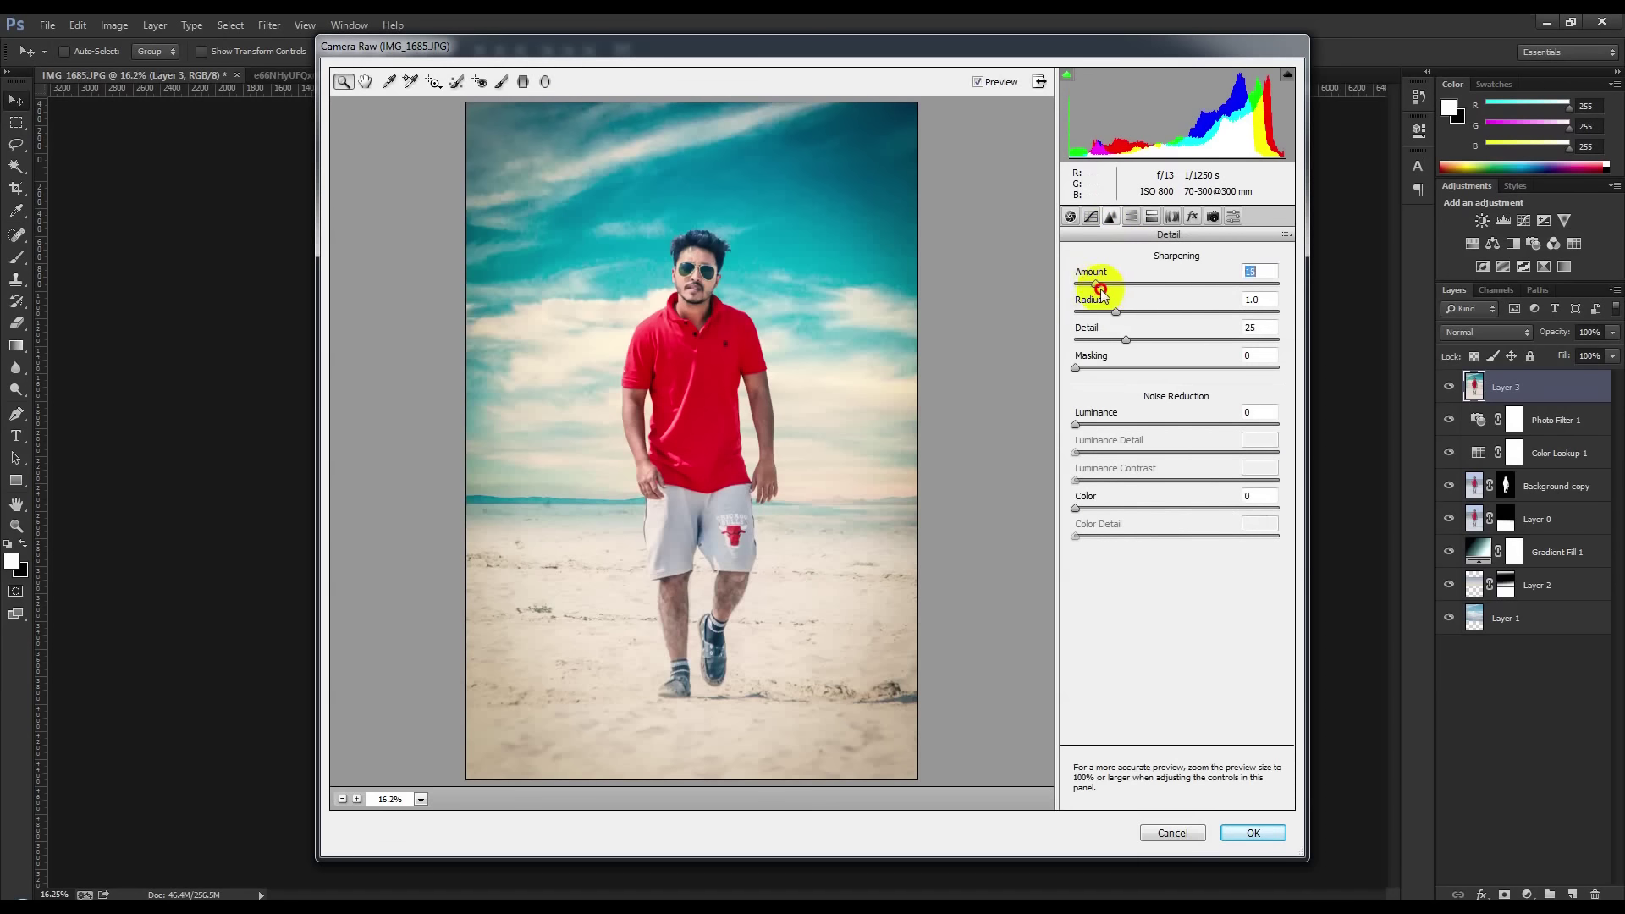
{"action": "left_click", "coordinate": [1132, 217]}
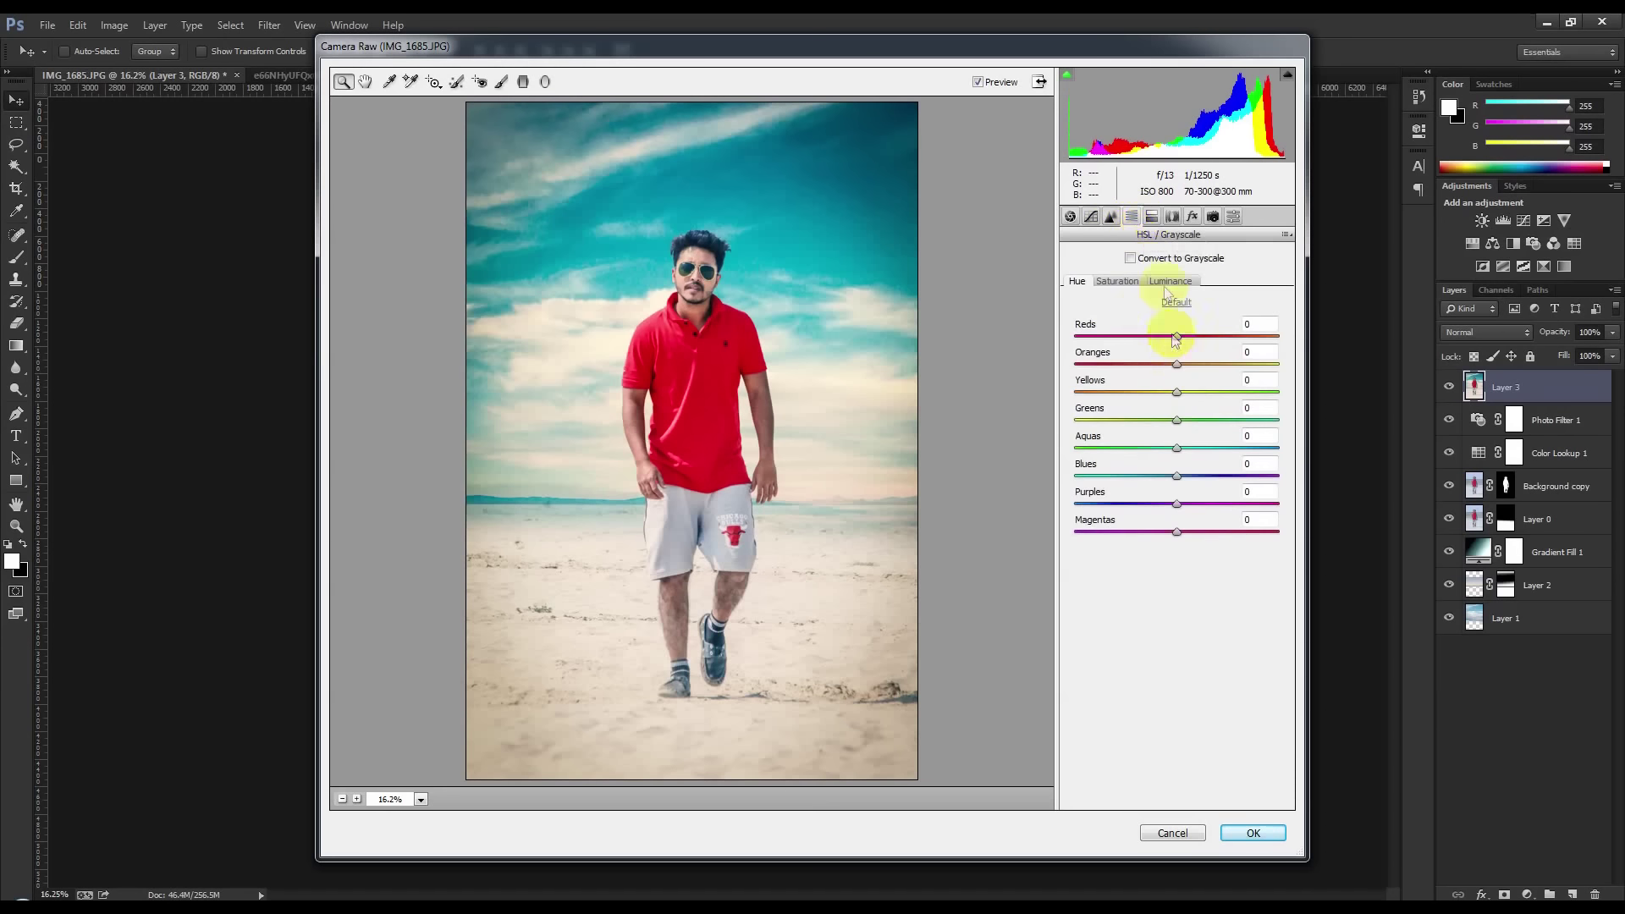
Tune the orange HSL: shift hue slightly, luminance +26, saturation +35
{"action": "left_click_drag", "start_coordinate": [1180, 369], "coordinate": [1189, 375]}
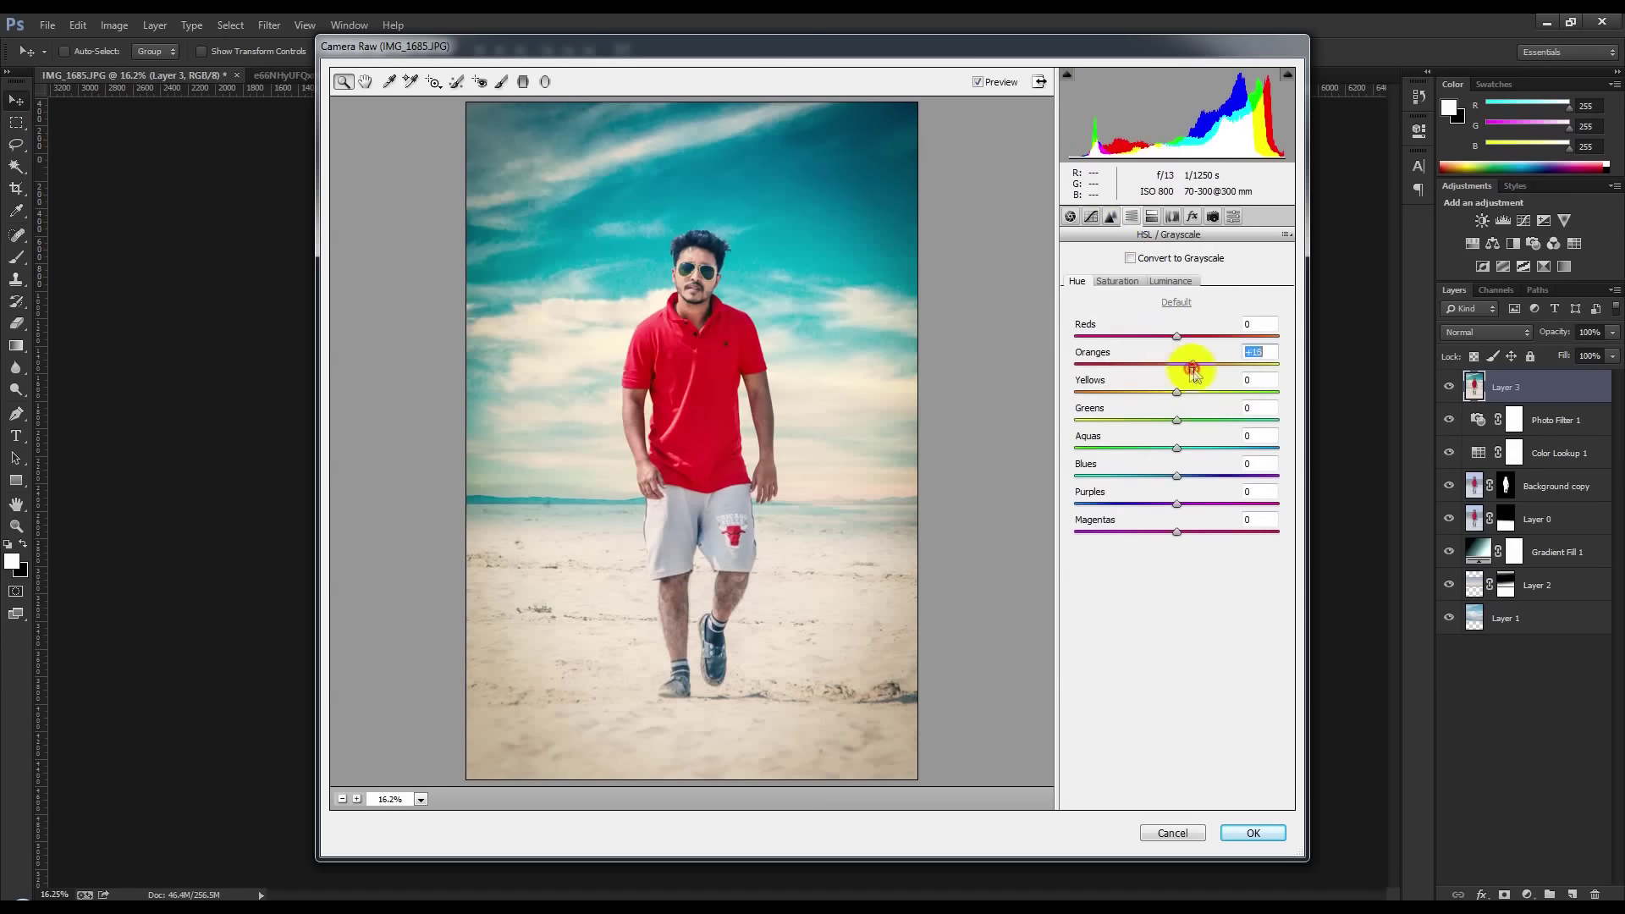
{"action": "left_click", "coordinate": [1117, 281]}
{"action": "left_click_drag", "start_coordinate": [1181, 366], "coordinate": [1194, 372]}
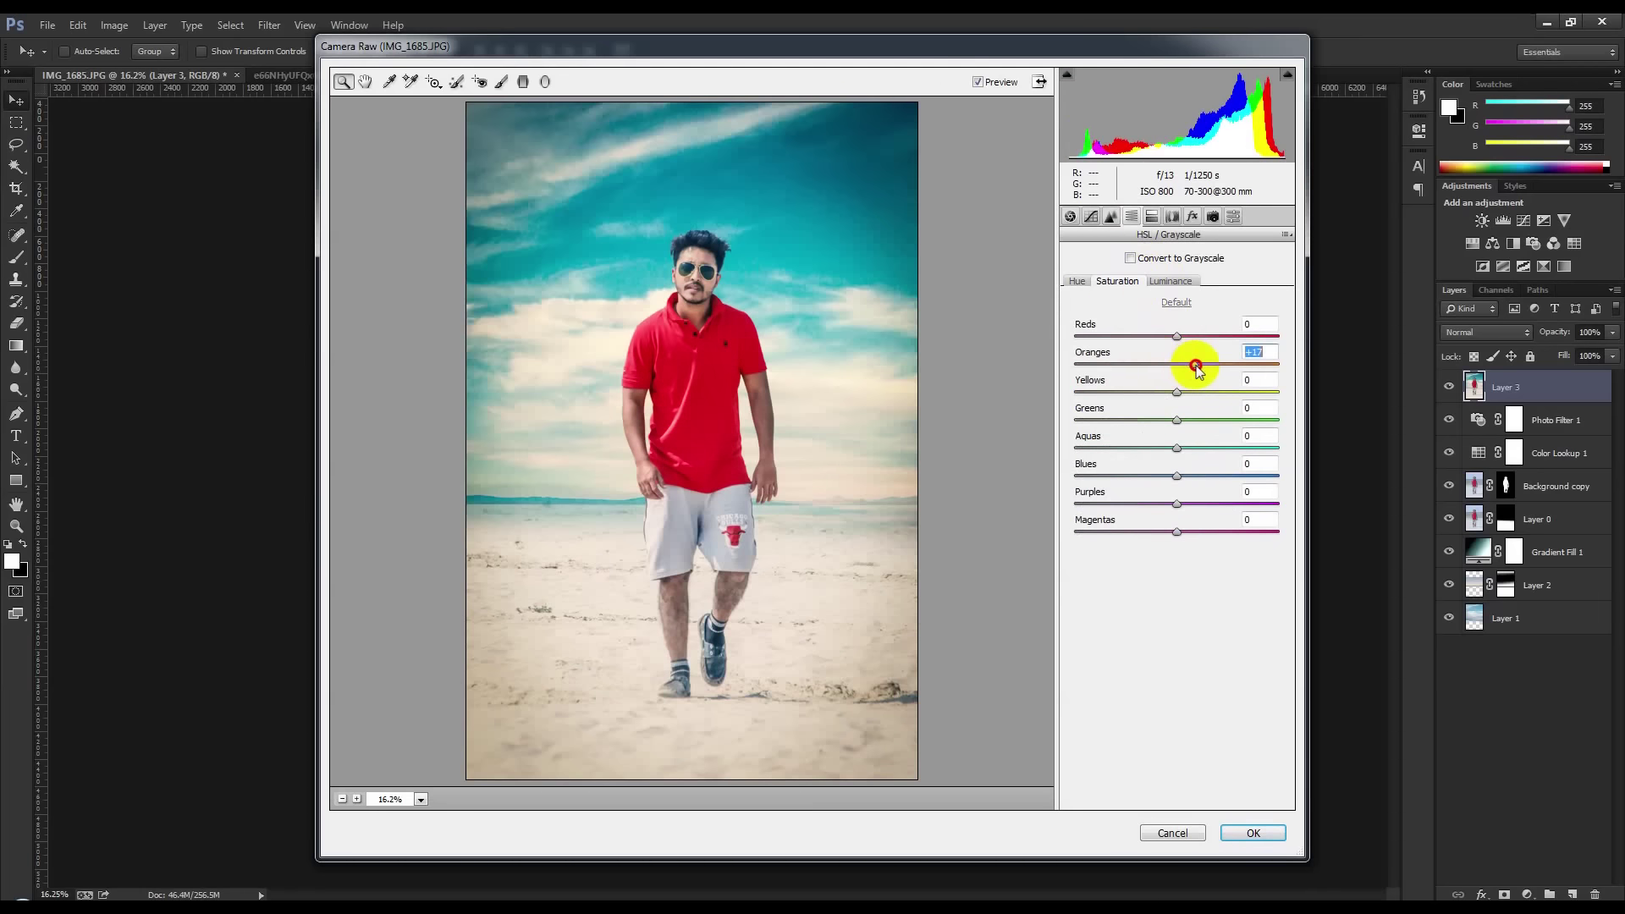
{"action": "left_click", "coordinate": [1171, 281]}
{"action": "mouse_move", "coordinate": [1181, 368]}
{"action": "left_mouse_down"}
{"action": "mouse_move", "coordinate": [1154, 367]}
{"action": "mouse_move", "coordinate": [1223, 369]}
{"action": "left_mouse_up"}
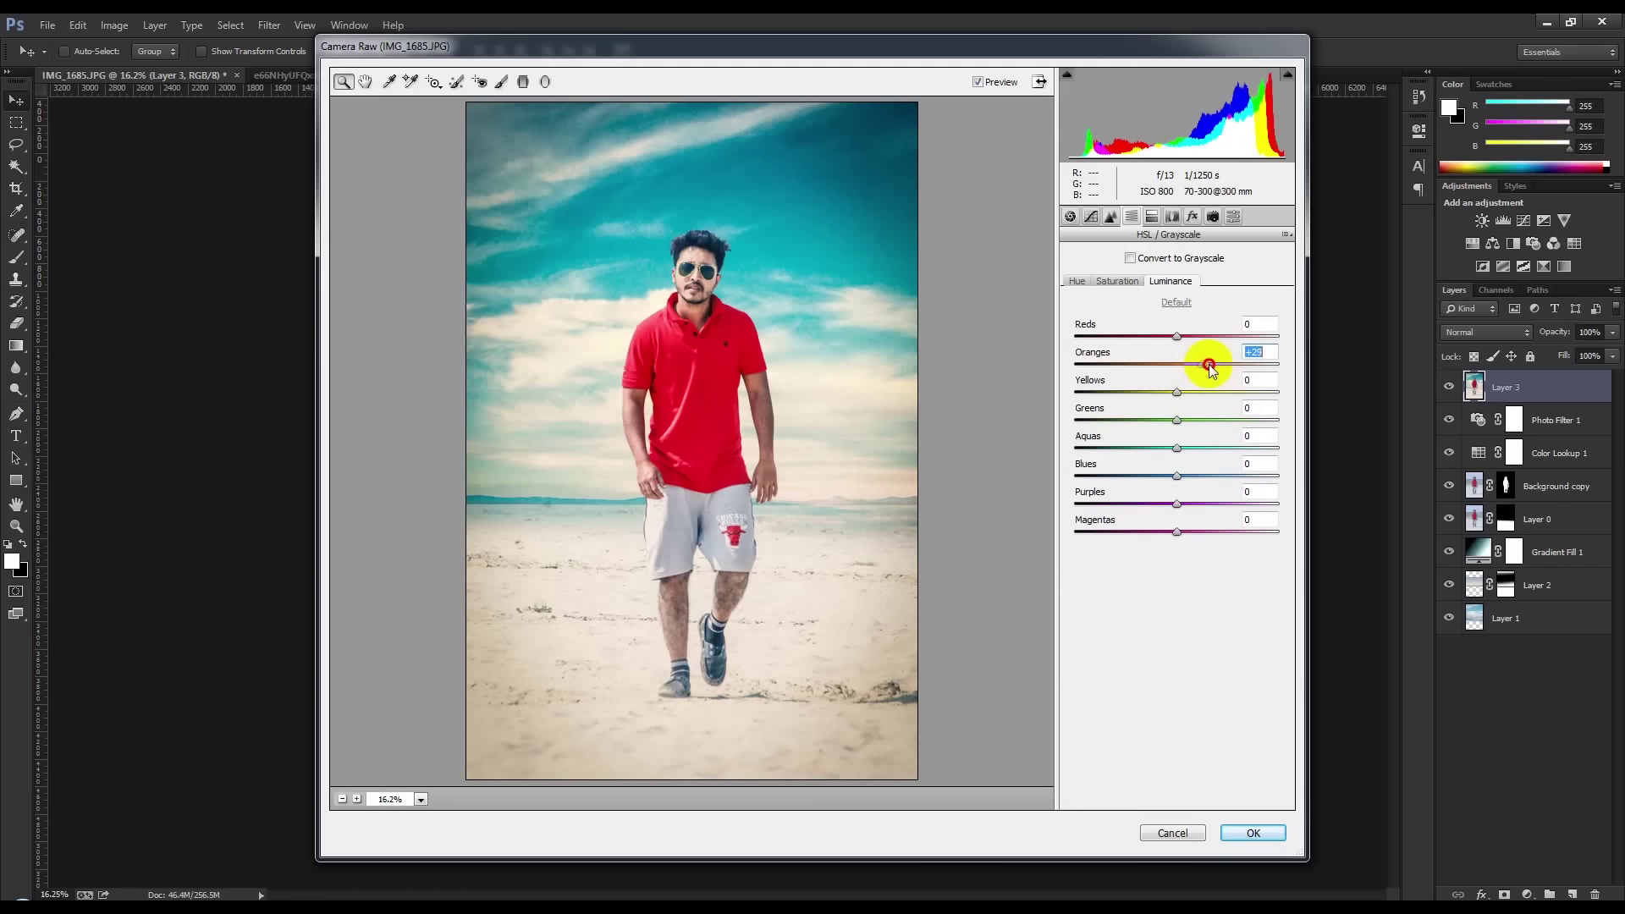
{"action": "left_click_drag", "start_coordinate": [1219, 370], "coordinate": [1204, 366]}
{"action": "left_click", "coordinate": [1117, 281]}
{"action": "mouse_move", "coordinate": [1196, 368]}
{"action": "left_mouse_down"}
{"action": "mouse_move", "coordinate": [1223, 366]}
{"action": "mouse_move", "coordinate": [1206, 364]}
{"action": "left_mouse_up"}
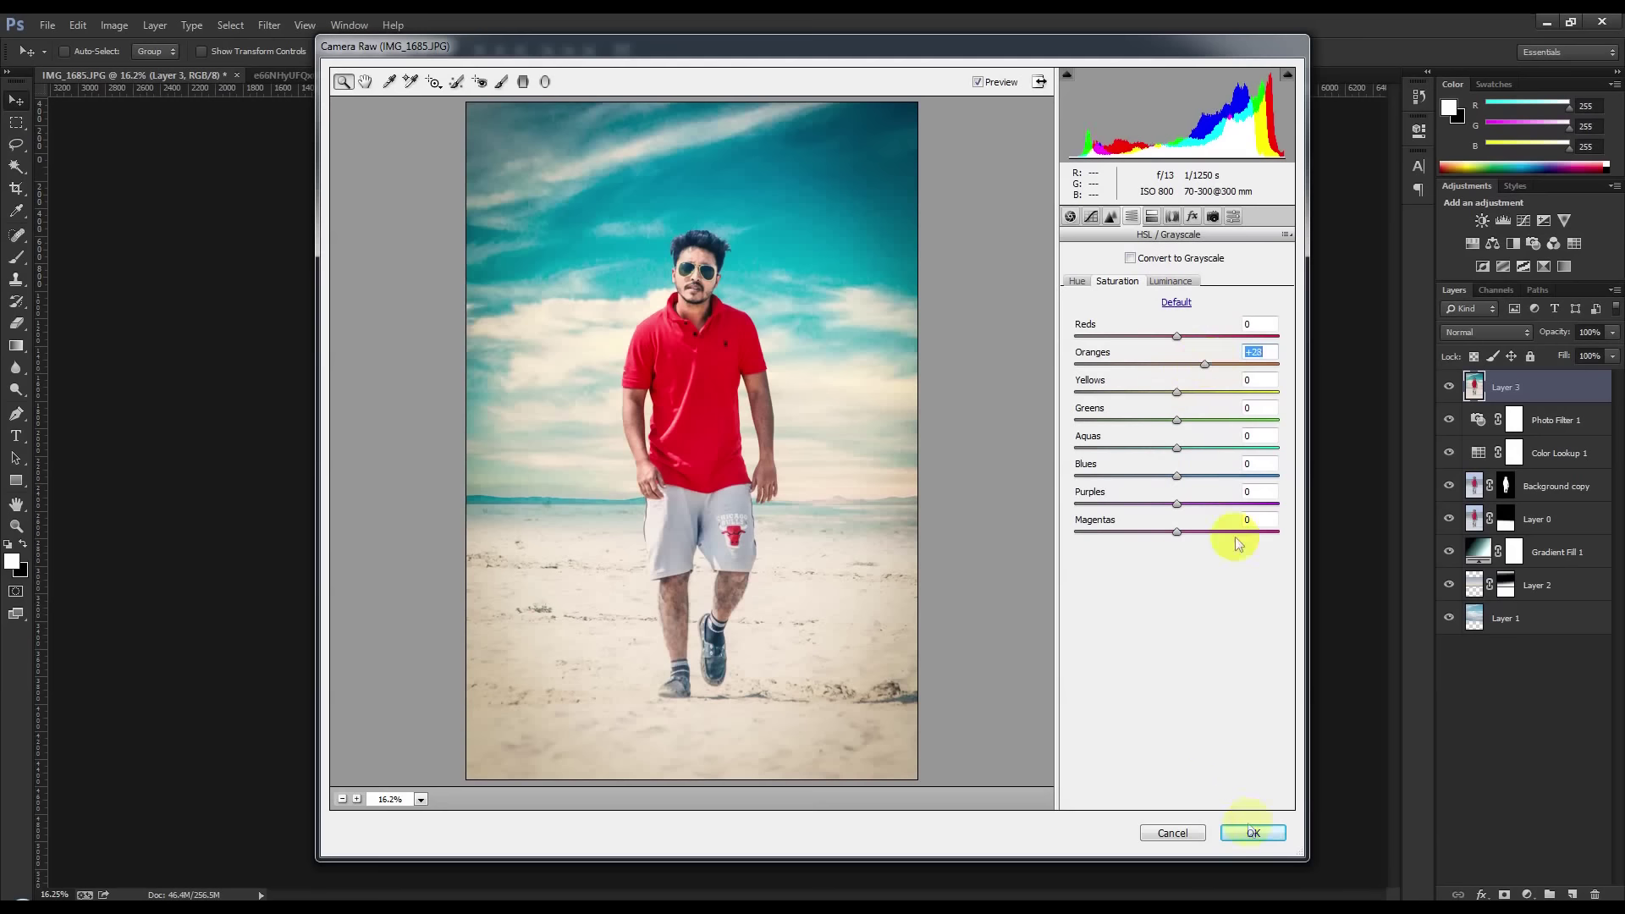
Set Camera Raw grain amount to 23 and apply the Camera Raw edits
{"action": "left_click", "coordinate": [1172, 217]}
{"action": "left_click", "coordinate": [1173, 217]}
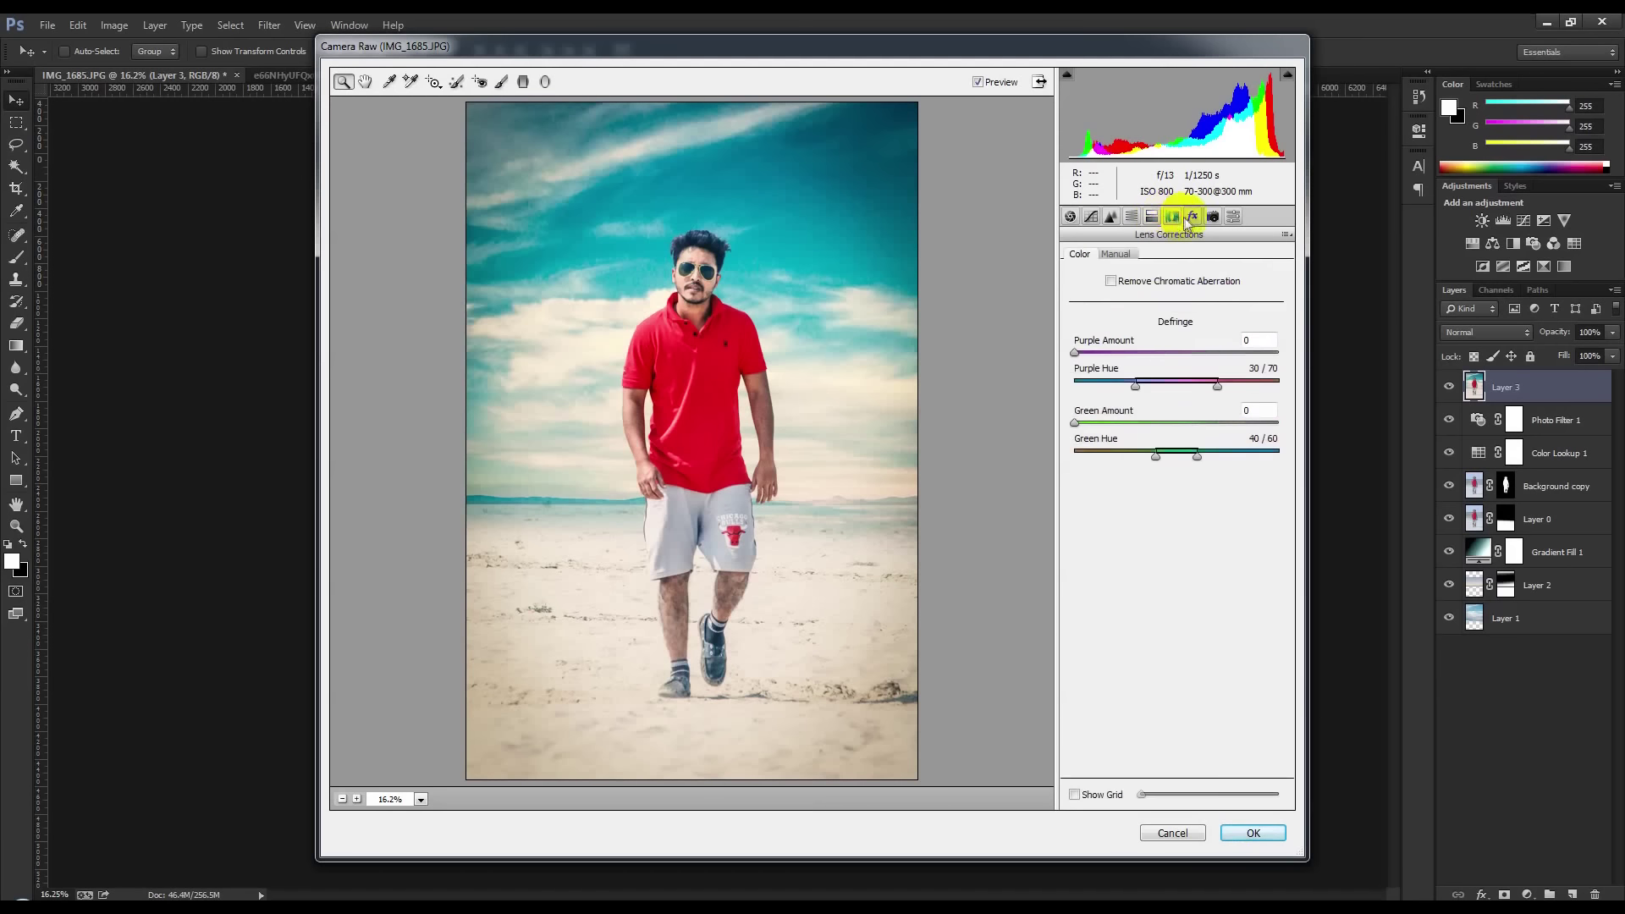
{"action": "left_click", "coordinate": [1211, 217]}
{"action": "left_click", "coordinate": [1193, 218]}
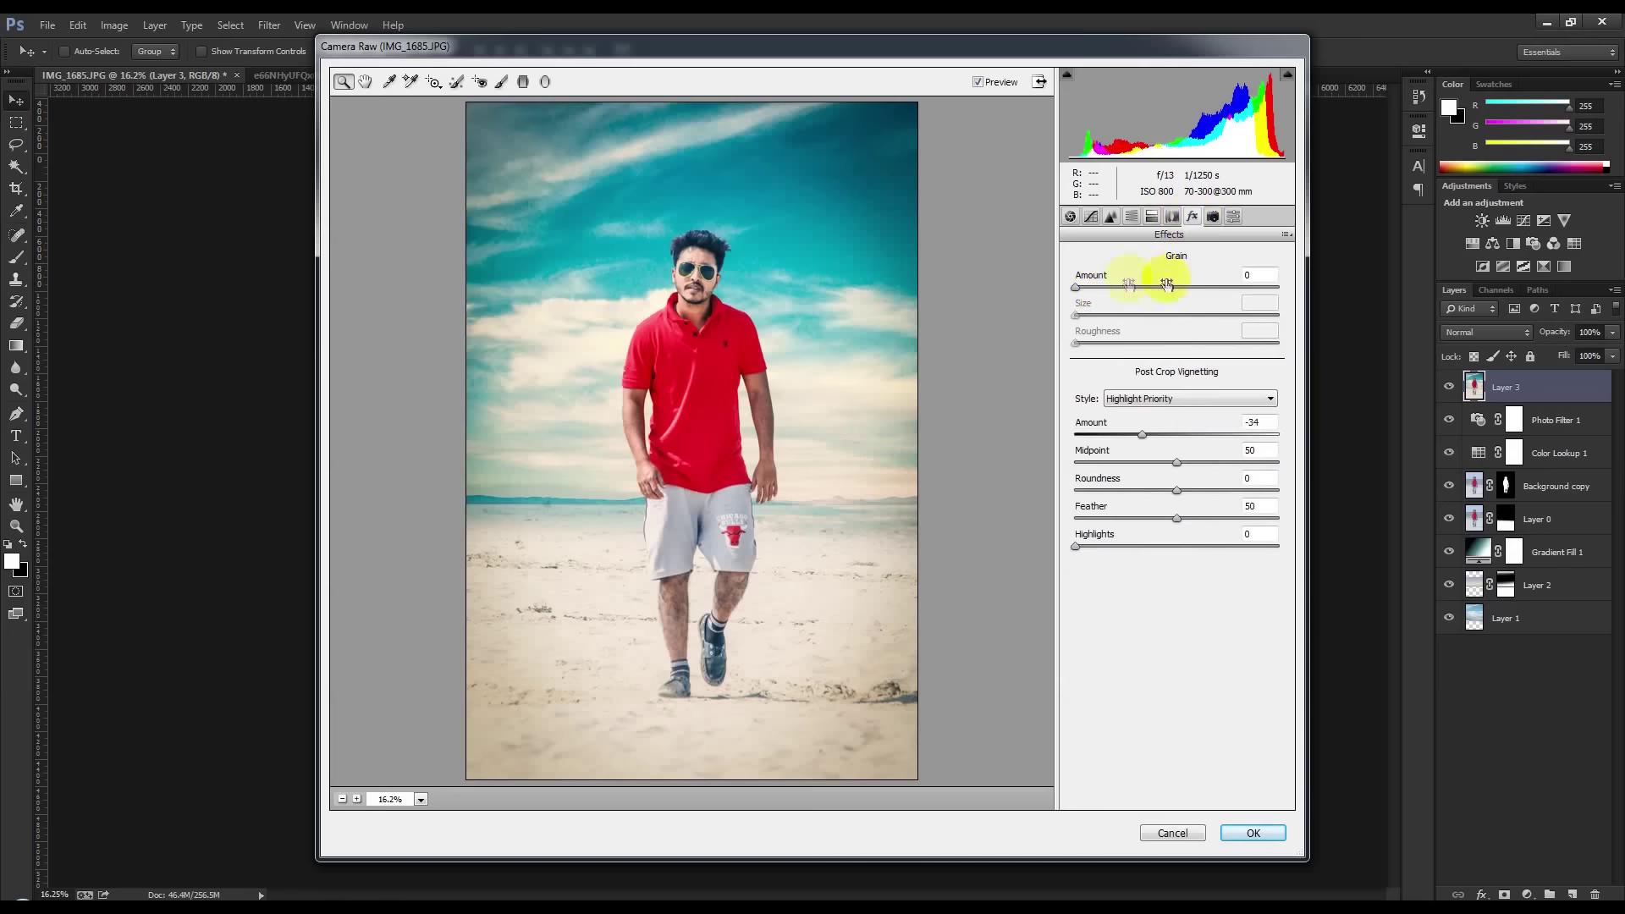
{"action": "left_click_drag", "start_coordinate": [1080, 288], "coordinate": [1129, 290]}
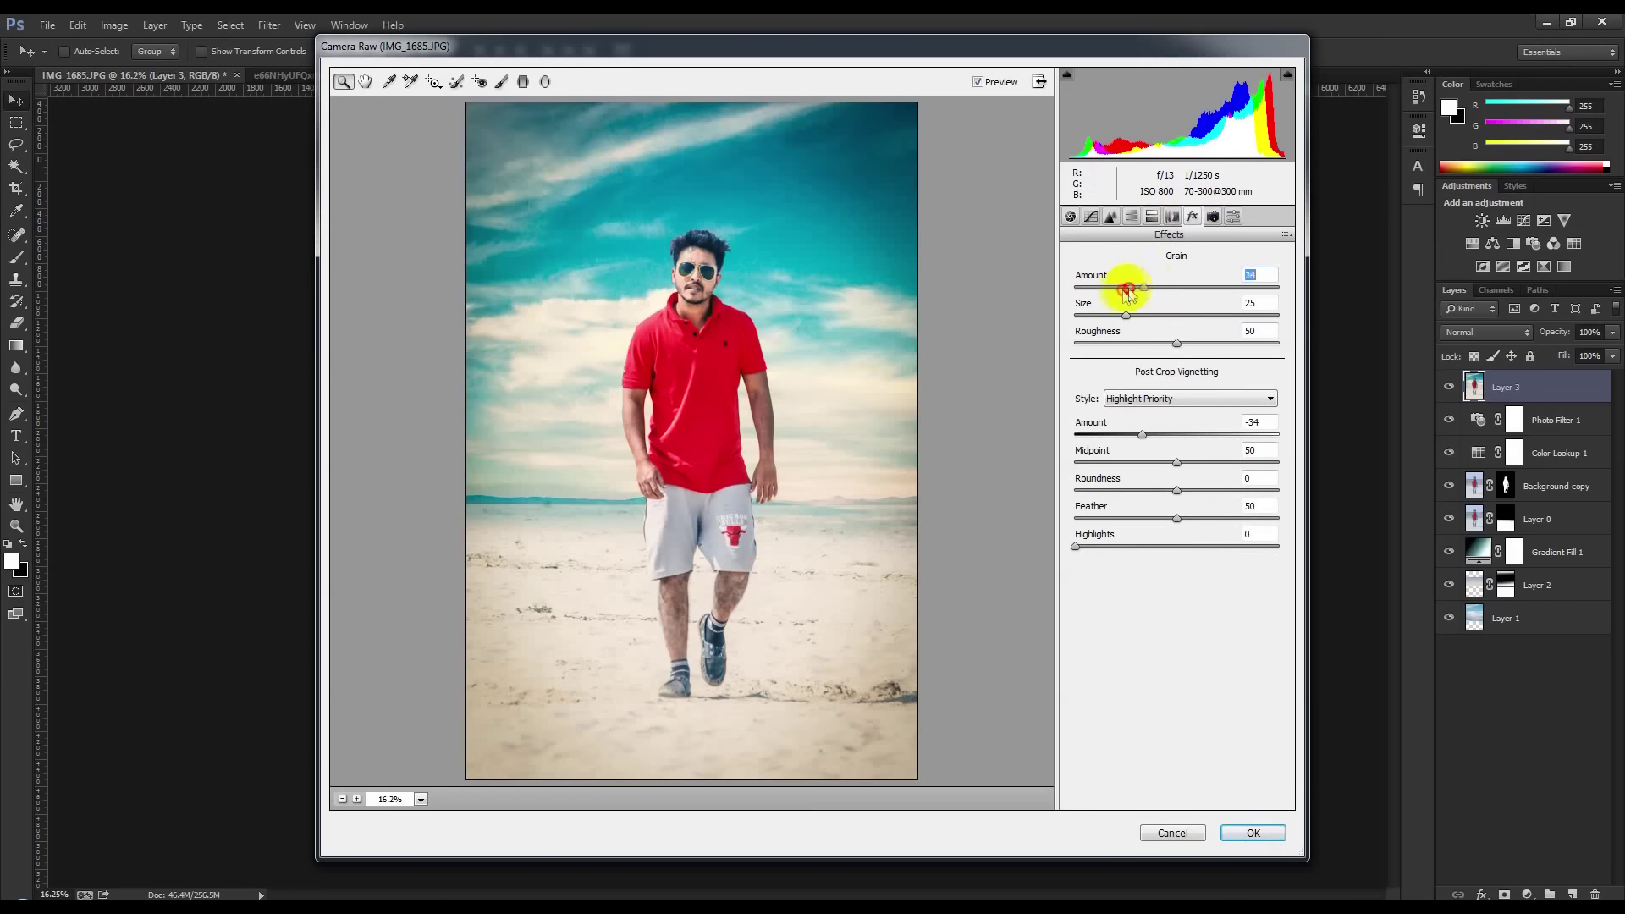
{"action": "left_click", "coordinate": [1252, 832]}
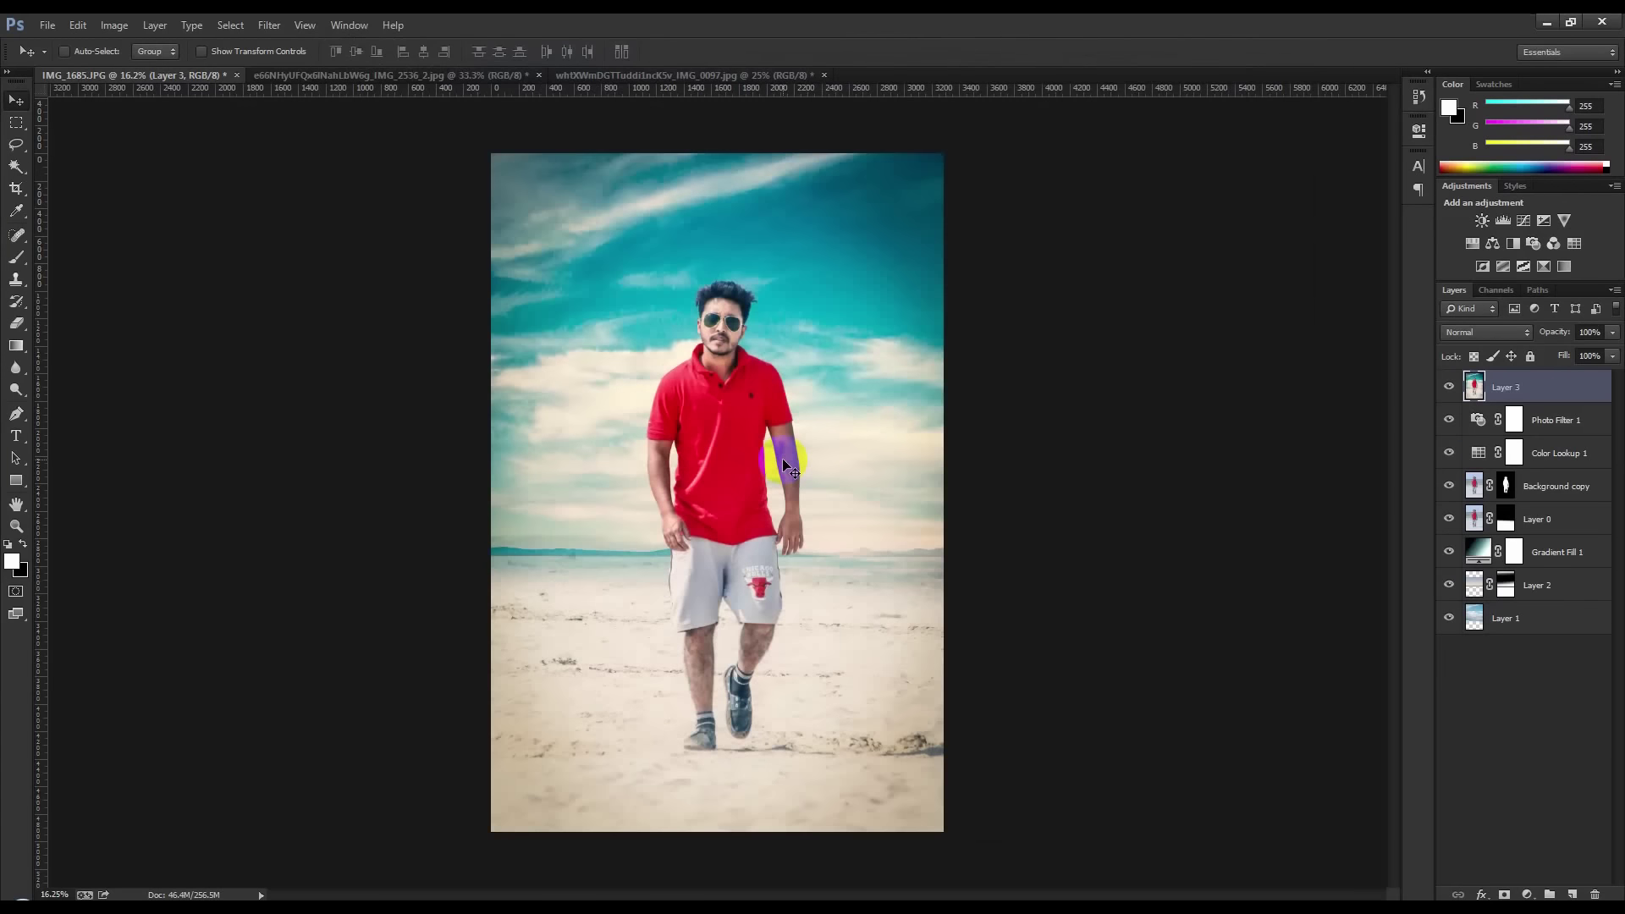
Add a Color Lookup adjustment layer using the 2Strip look
{"action": "scroll", "coordinate": [783, 459], "scroll_direction": "up", "scroll_amount": 1}
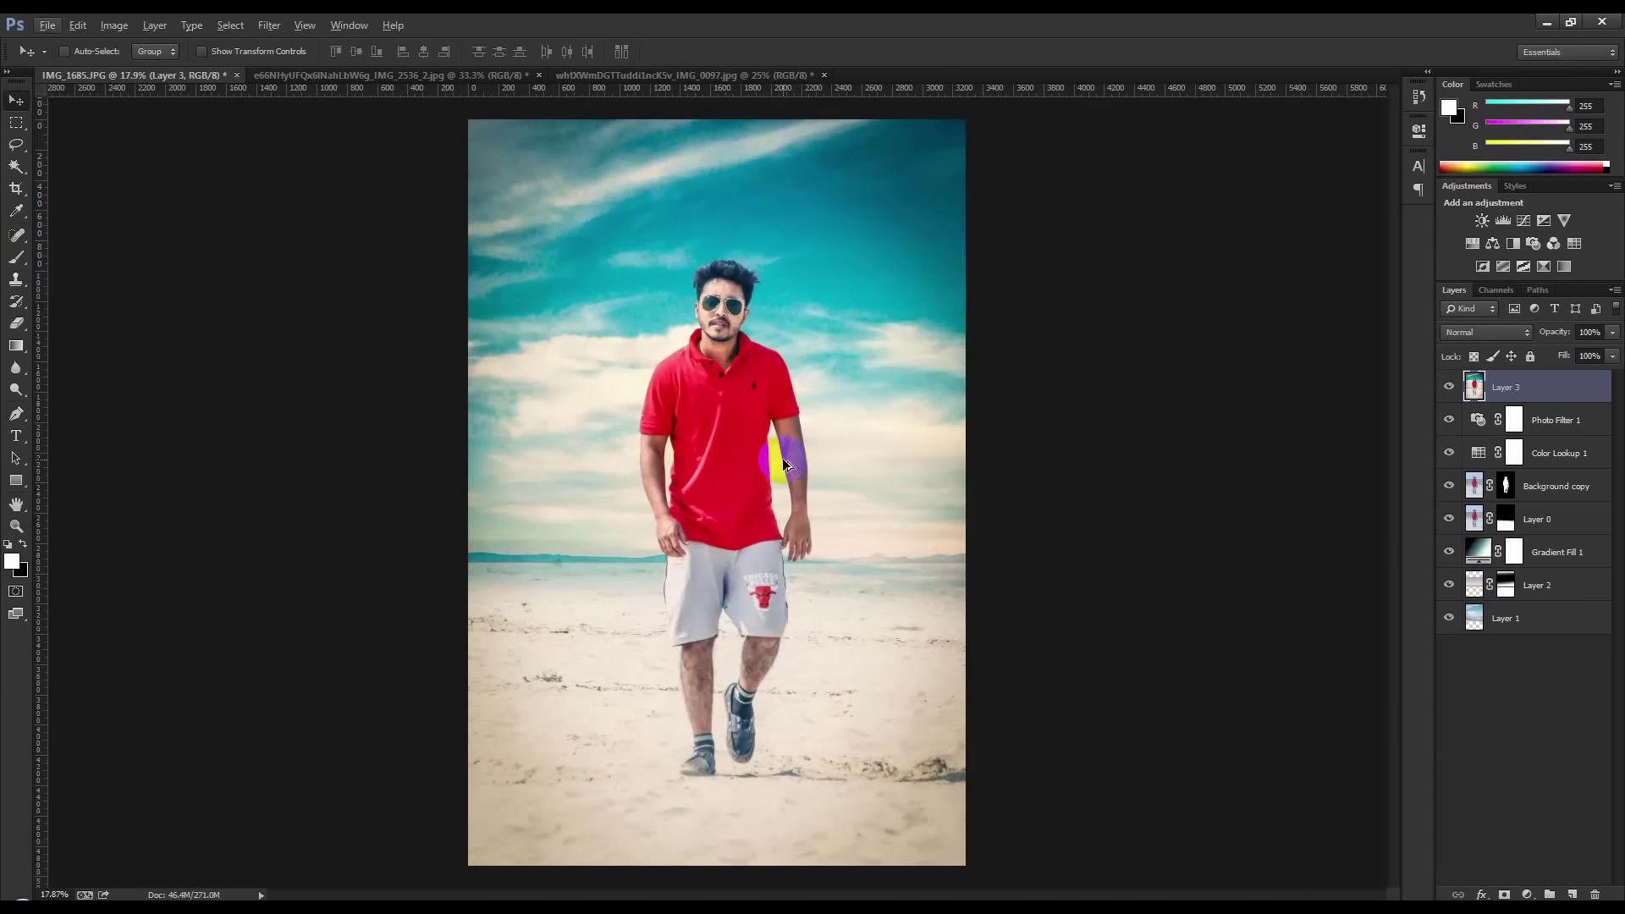
{"action": "left_click", "coordinate": [979, 491]}
{"action": "left_click", "coordinate": [1529, 894]}
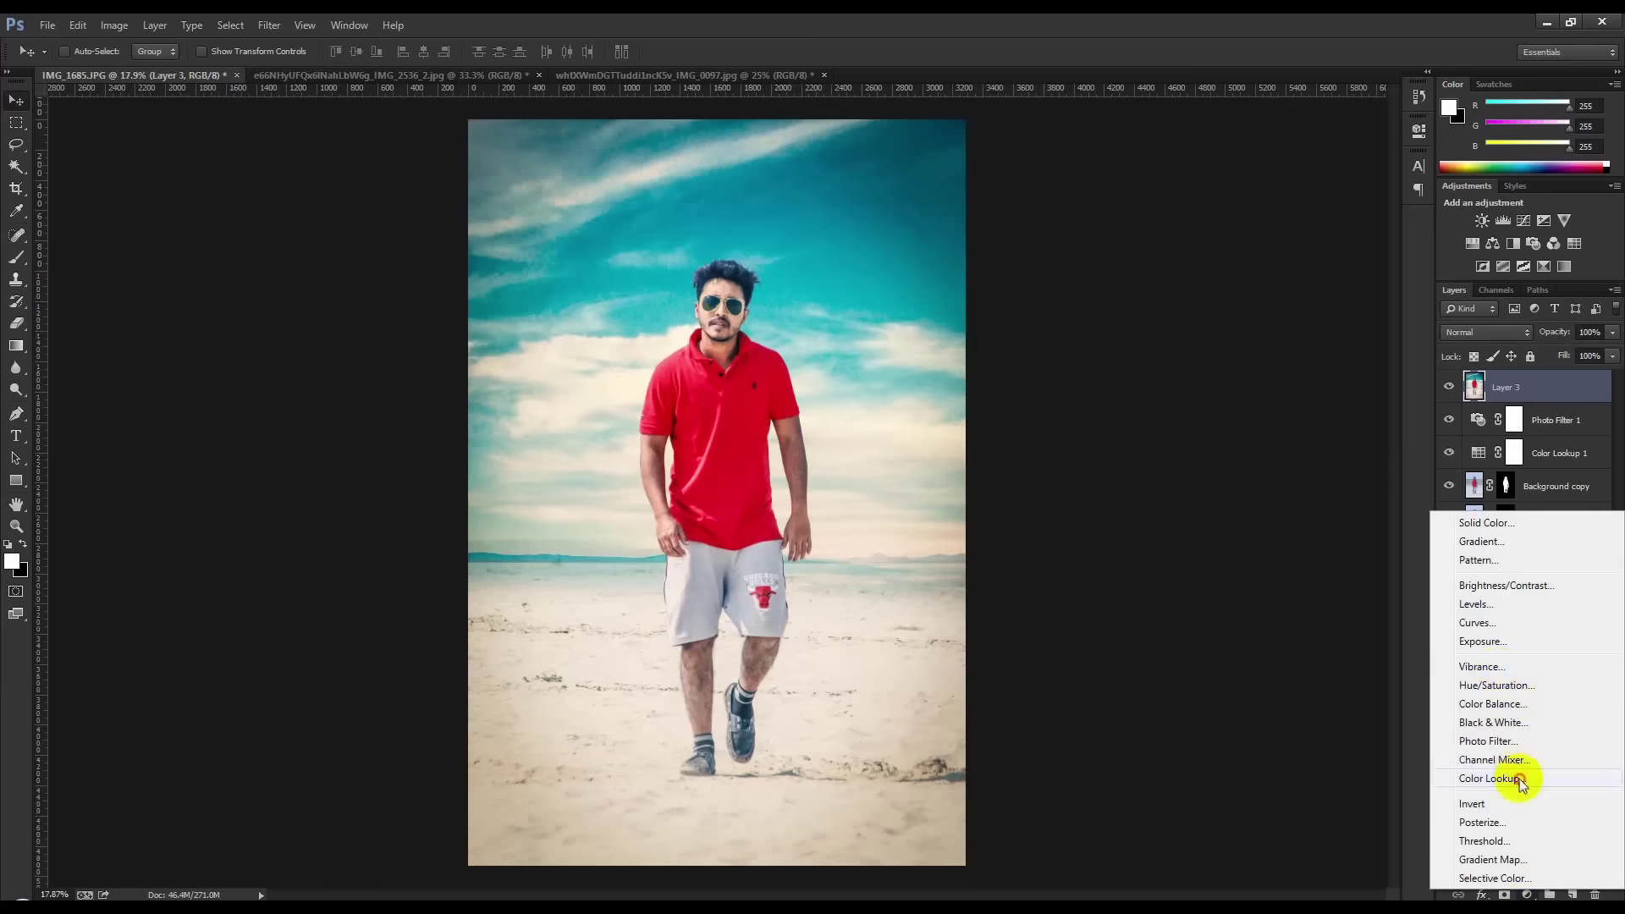
{"action": "left_click", "coordinate": [1512, 772]}
{"action": "left_click", "coordinate": [1326, 174]}
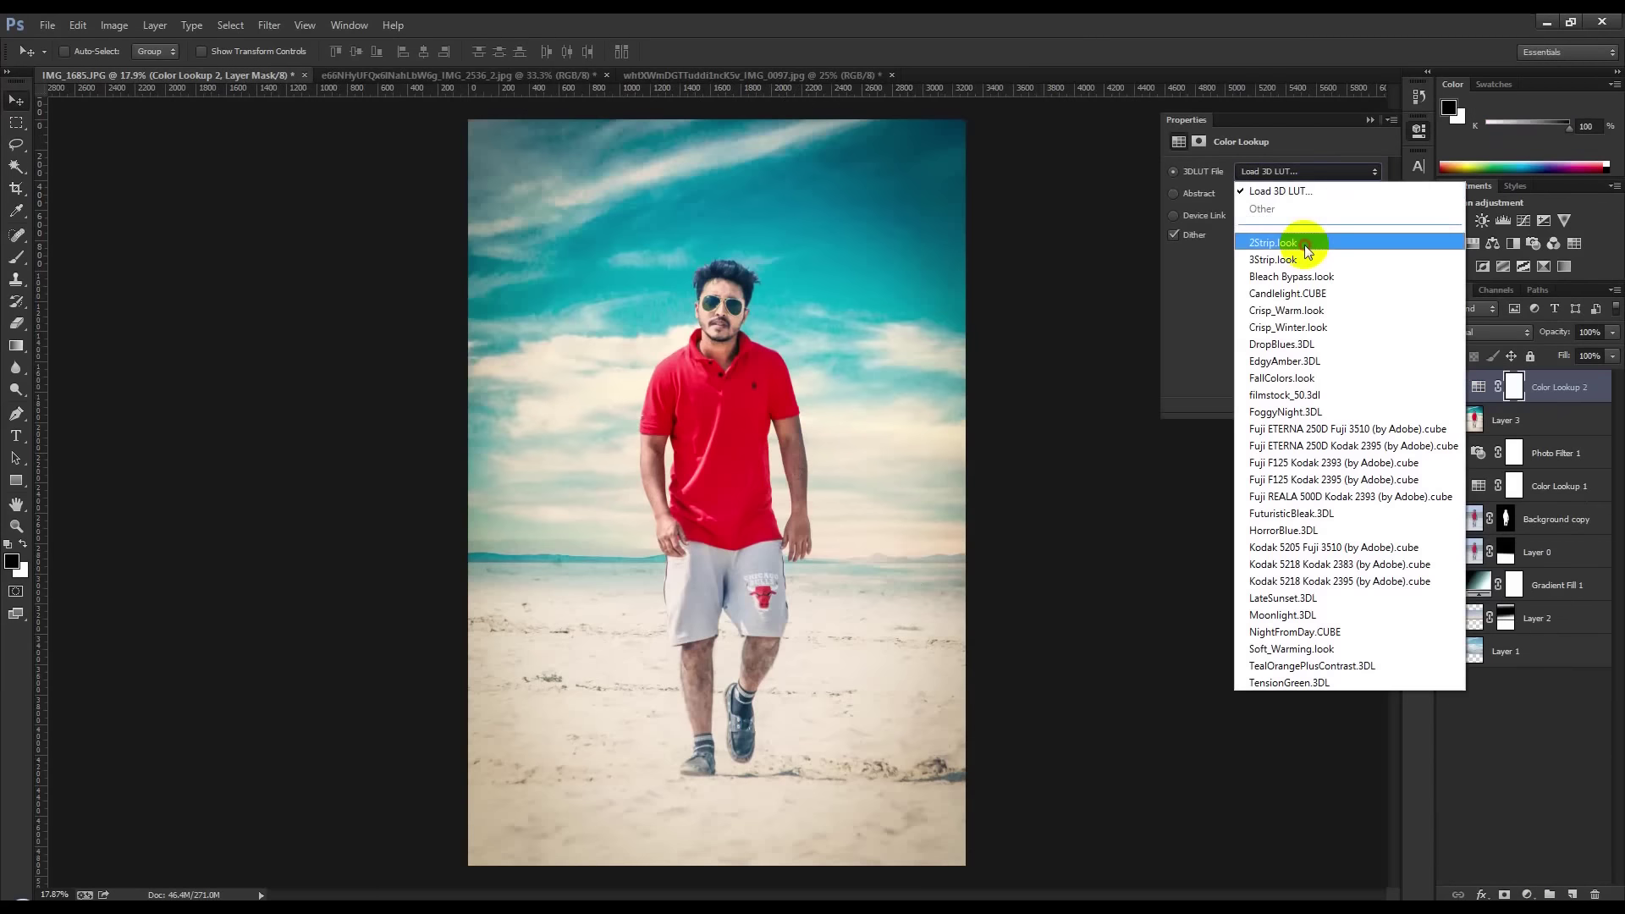
{"action": "left_click", "coordinate": [1304, 245]}
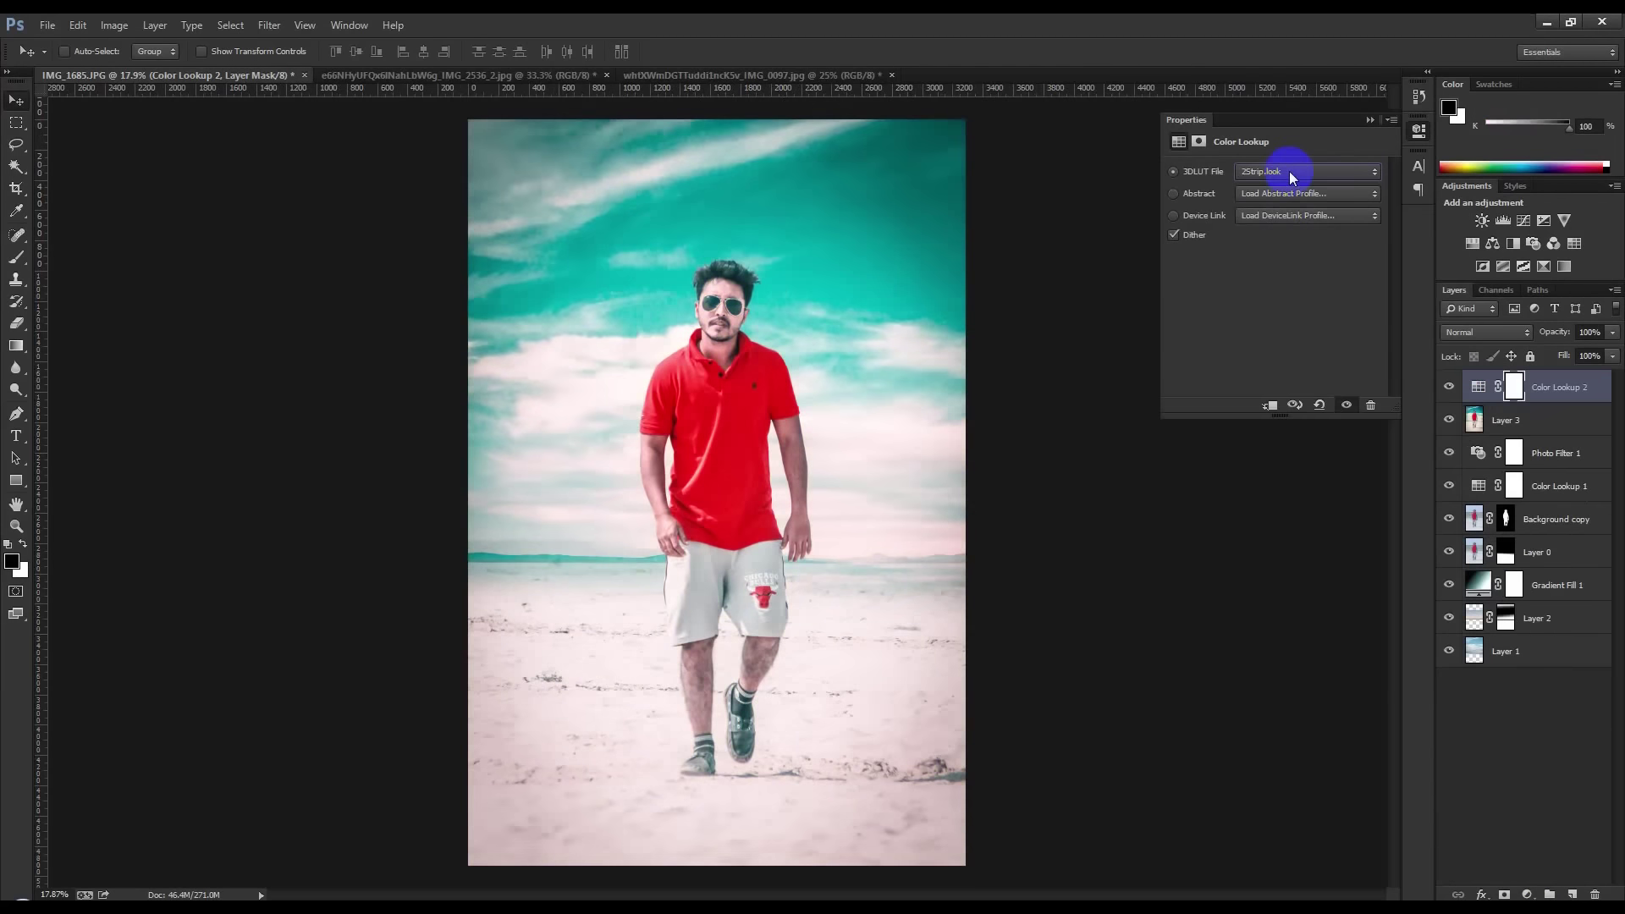
Try the Soft_Warming look, return to 2Strip, and toggle the lookup to compare
{"action": "scroll", "coordinate": [1288, 171], "scroll_direction": "down", "scroll_amount": 1}
{"action": "scroll", "coordinate": [1288, 171], "scroll_direction": "down", "scroll_amount": 1}
{"action": "scroll", "coordinate": [1289, 171], "scroll_direction": "up", "scroll_amount": 2}
{"action": "scroll", "coordinate": [1289, 171], "scroll_direction": "down", "scroll_amount": 1}
{"action": "scroll", "coordinate": [1288, 171], "scroll_direction": "down", "scroll_amount": 2}
{"action": "scroll", "coordinate": [1289, 171], "scroll_direction": "down", "scroll_amount": 1}
{"action": "scroll", "coordinate": [1288, 171], "scroll_direction": "down", "scroll_amount": 1}
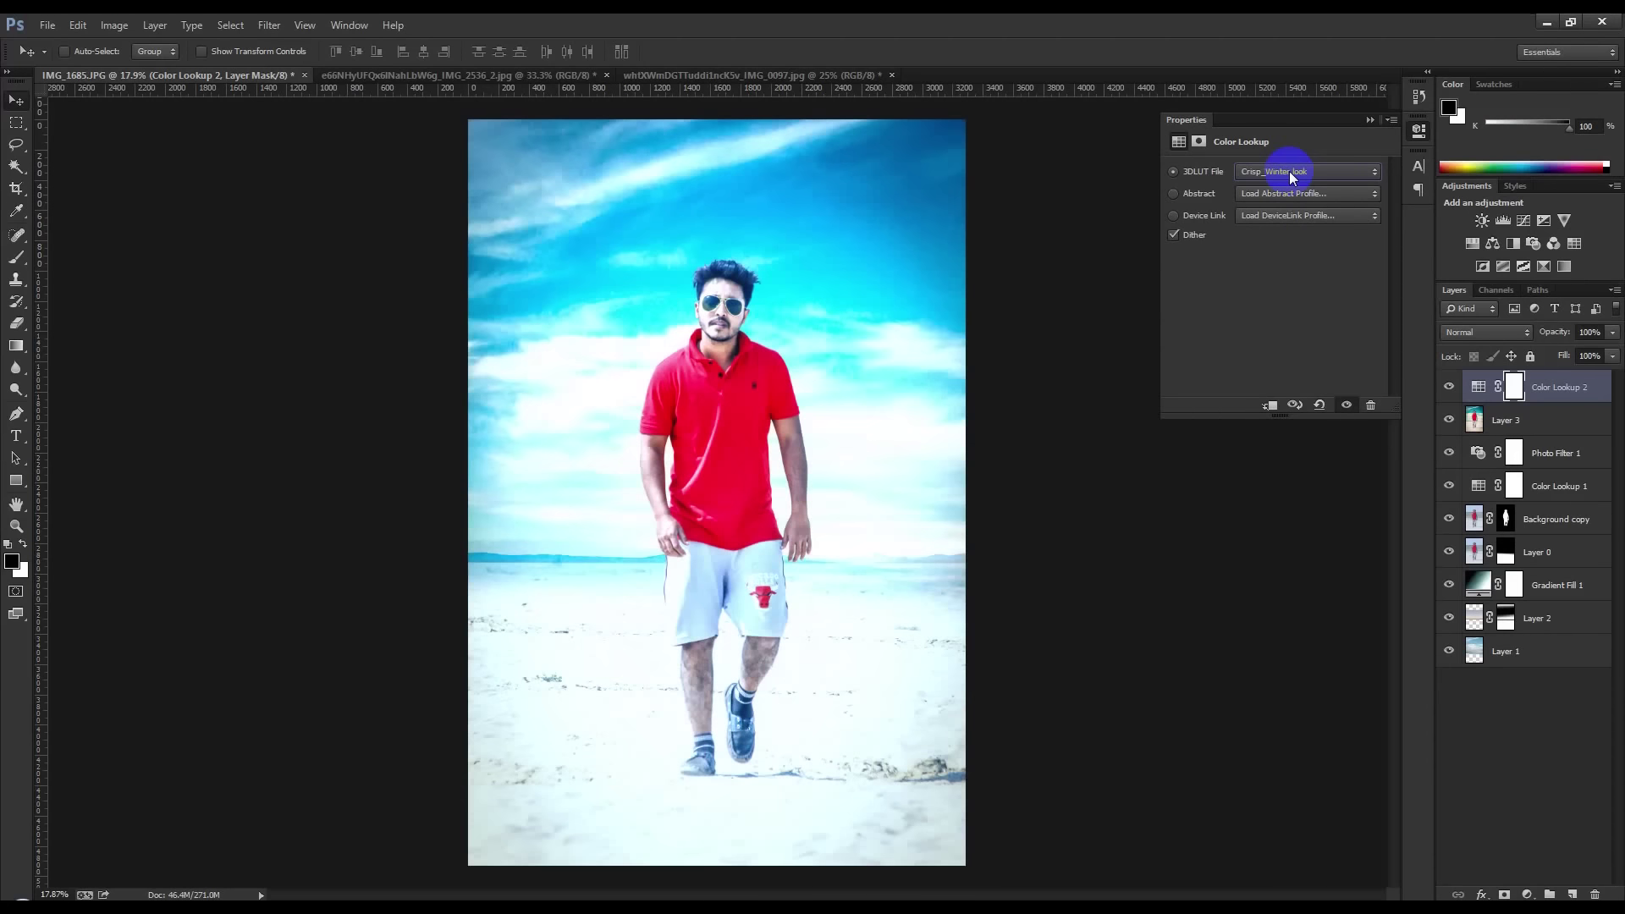
{"action": "scroll", "coordinate": [1288, 171], "scroll_direction": "down", "scroll_amount": 2}
{"action": "scroll", "coordinate": [1288, 171], "scroll_direction": "down", "scroll_amount": 1}
{"action": "scroll", "coordinate": [1289, 171], "scroll_direction": "down", "scroll_amount": 1}
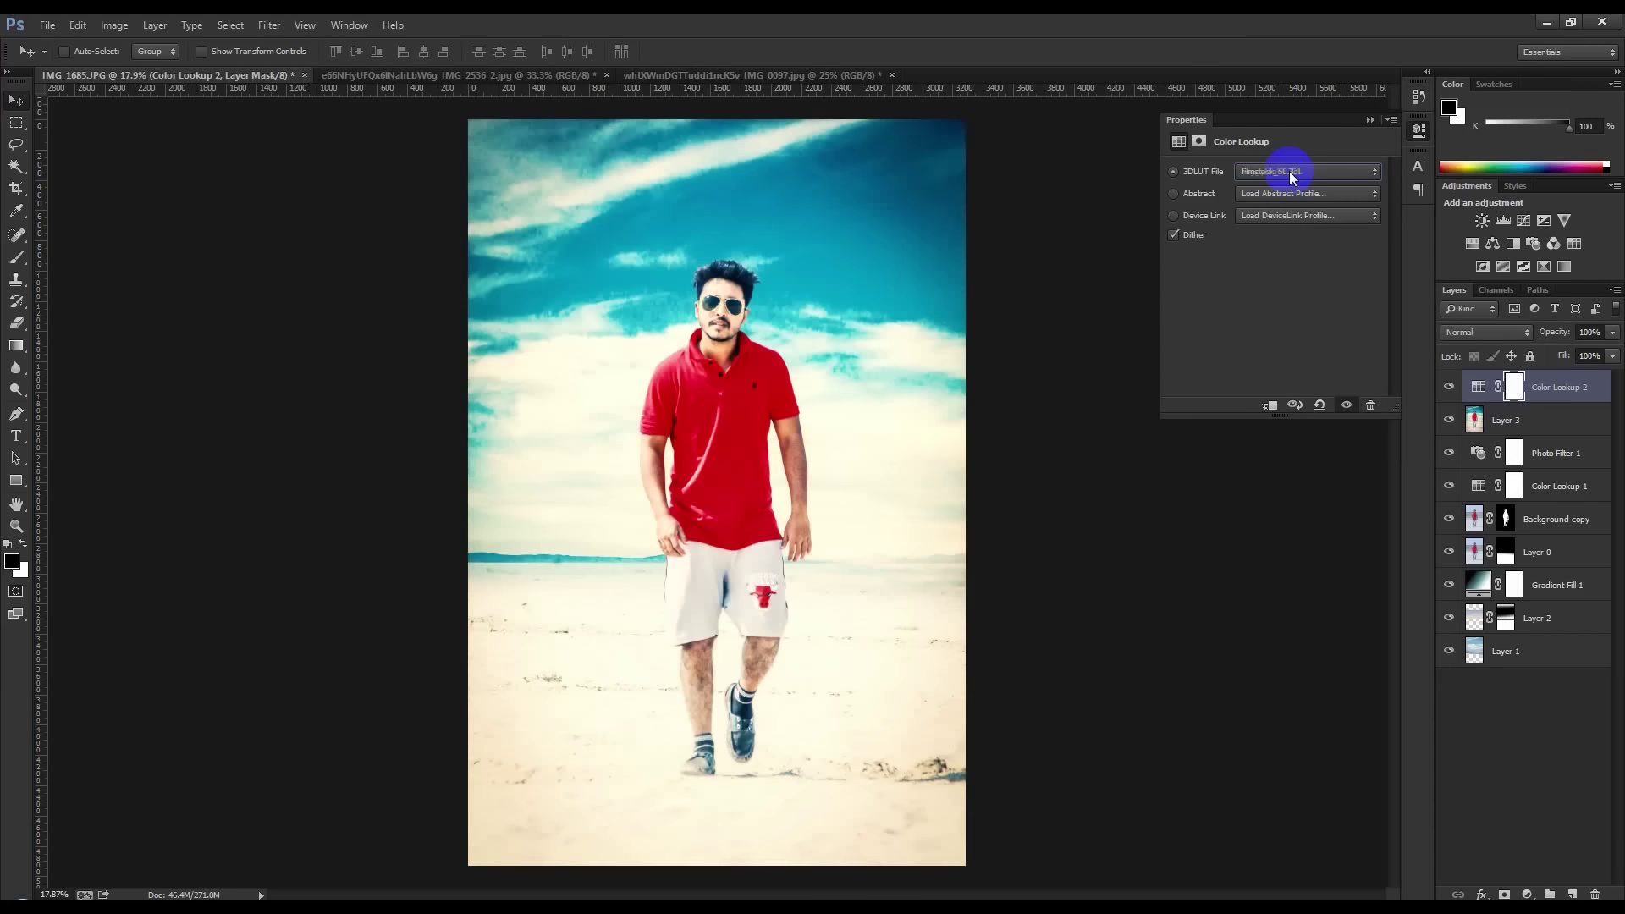
{"action": "scroll", "coordinate": [1289, 171], "scroll_direction": "down", "scroll_amount": 1}
{"action": "scroll", "coordinate": [1289, 171], "scroll_direction": "down", "scroll_amount": 1}
{"action": "scroll", "coordinate": [1289, 171], "scroll_direction": "down", "scroll_amount": 1}
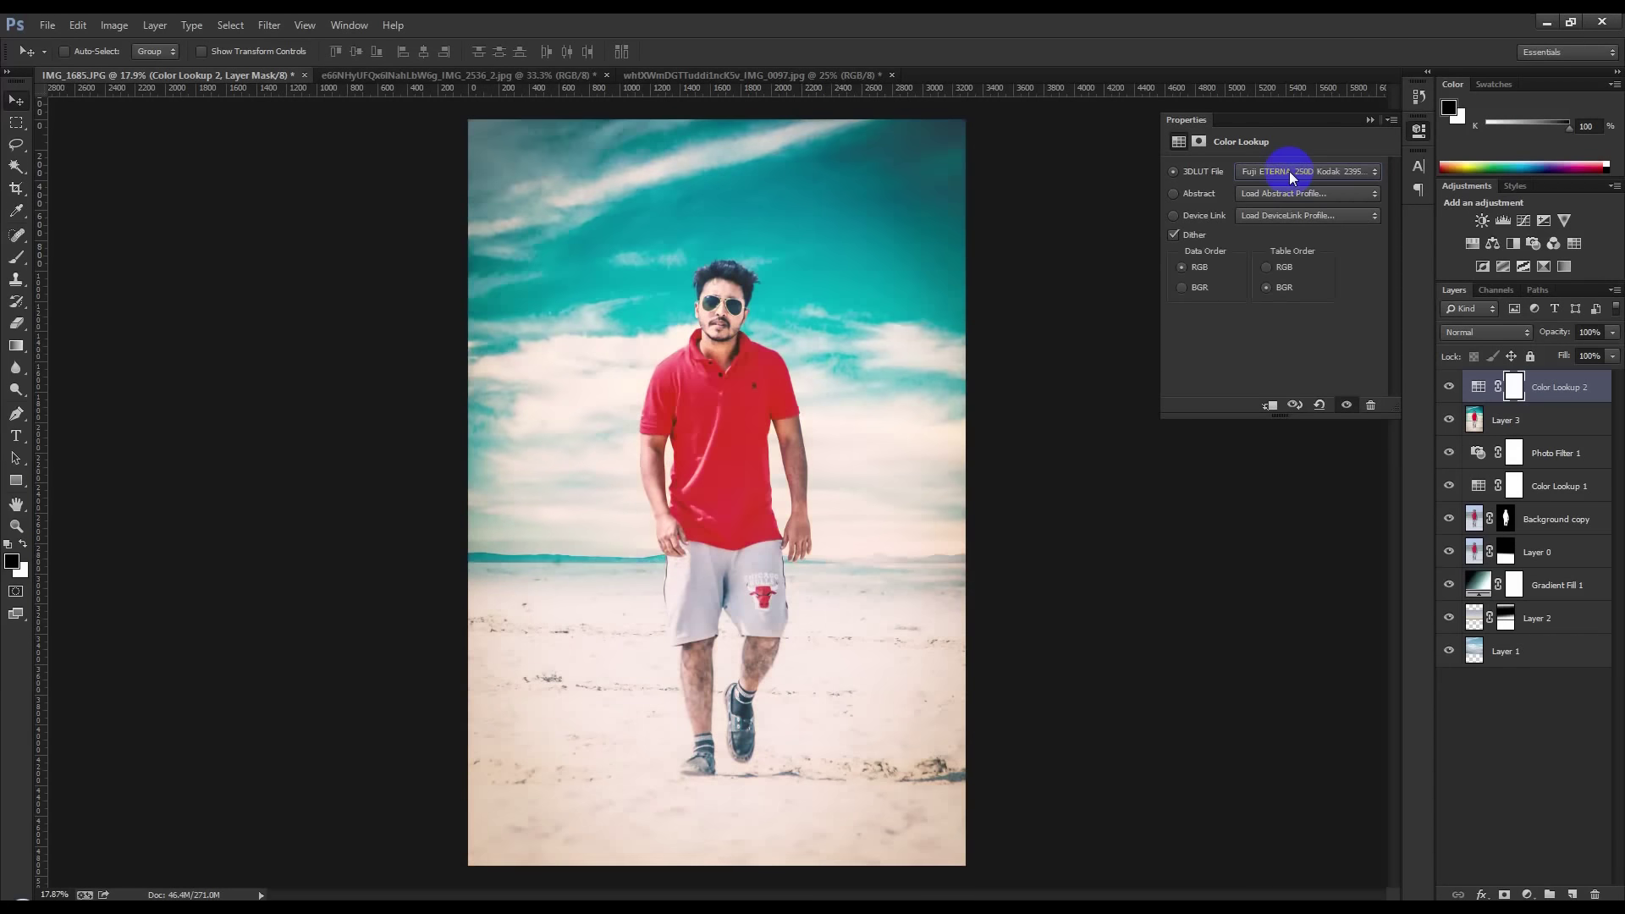
{"action": "scroll", "coordinate": [1288, 171], "scroll_direction": "down", "scroll_amount": 1}
{"action": "scroll", "coordinate": [1289, 171], "scroll_direction": "down", "scroll_amount": 1}
{"action": "scroll", "coordinate": [1289, 171], "scroll_direction": "down", "scroll_amount": 1}
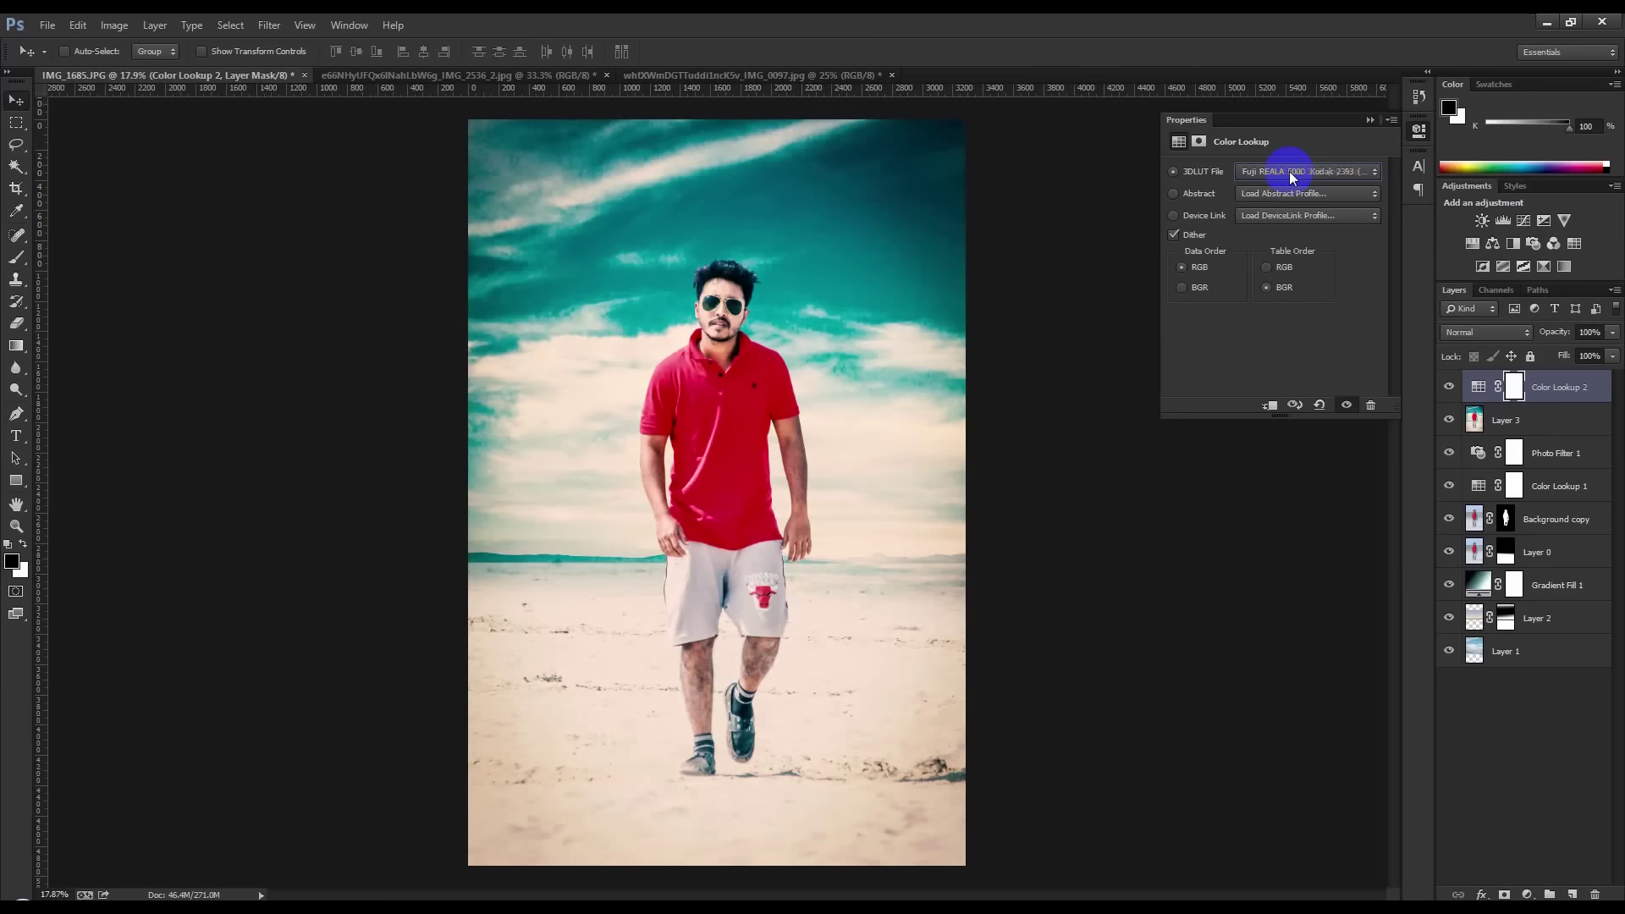
{"action": "scroll", "coordinate": [1288, 171], "scroll_direction": "up", "scroll_amount": 1}
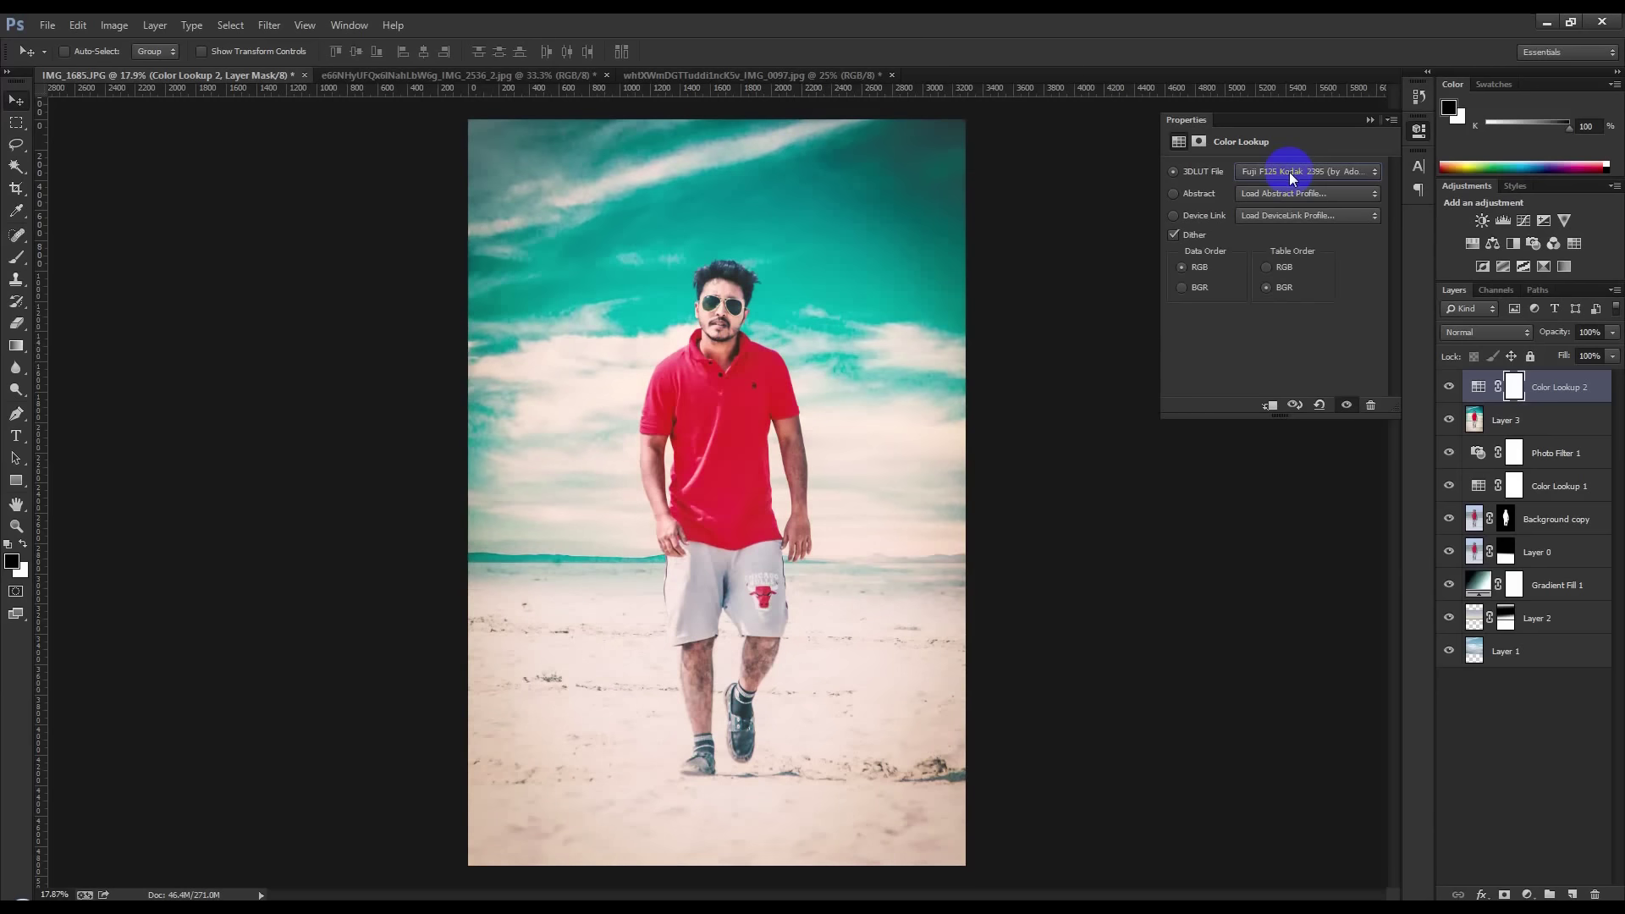
{"action": "left_click", "coordinate": [1283, 171]}
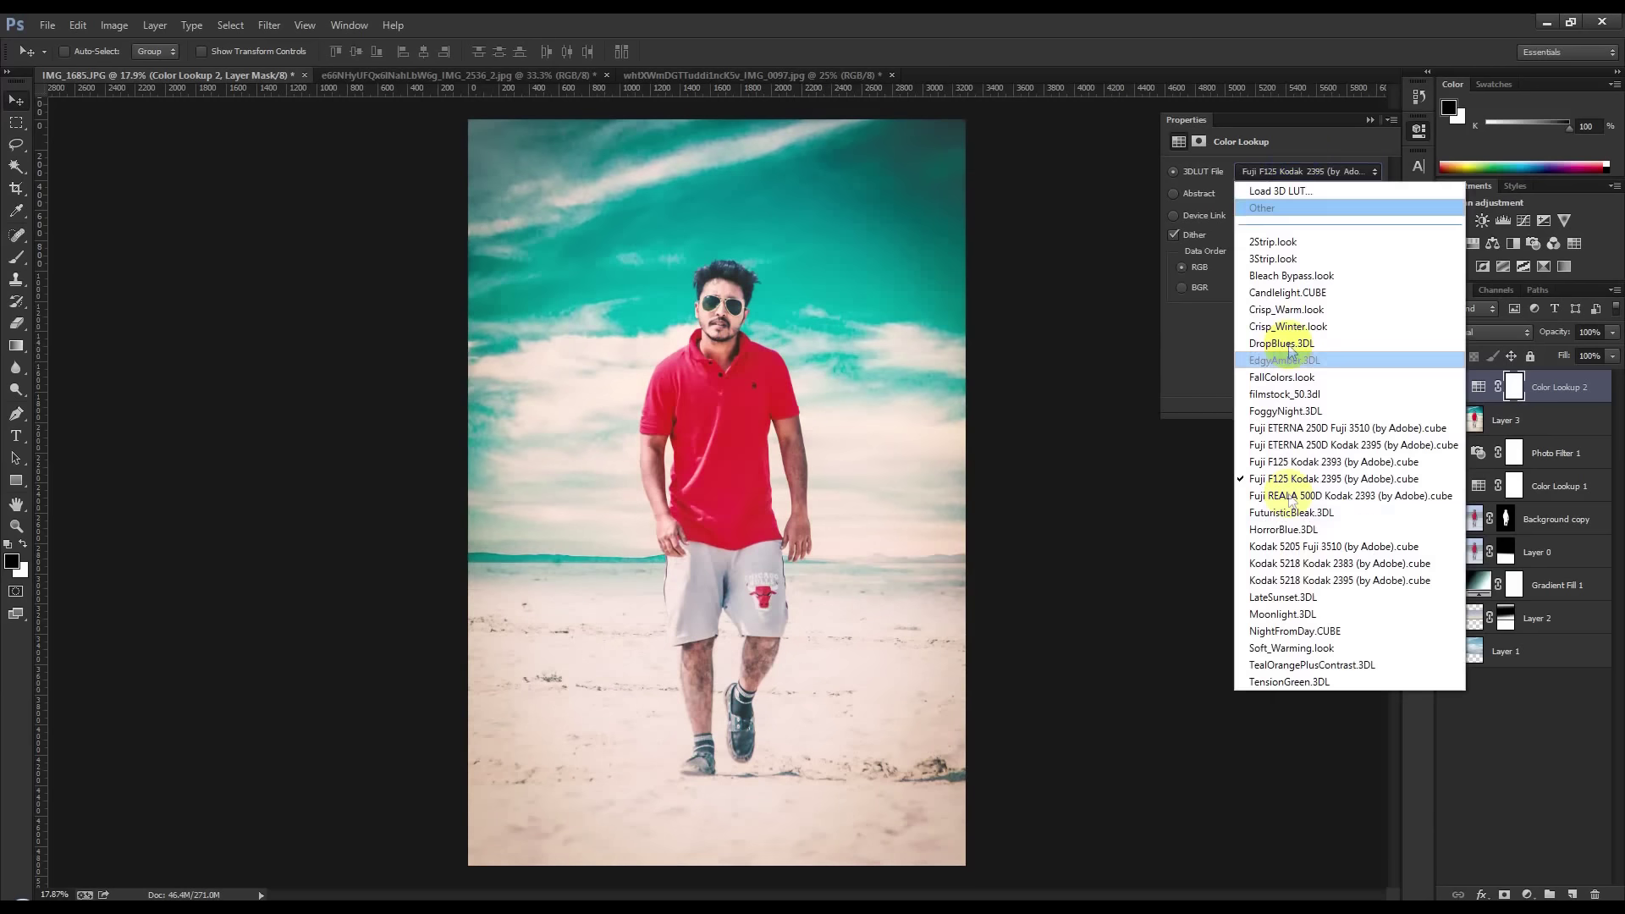
{"action": "left_click", "coordinate": [1291, 648]}
{"action": "left_click", "coordinate": [1277, 172]}
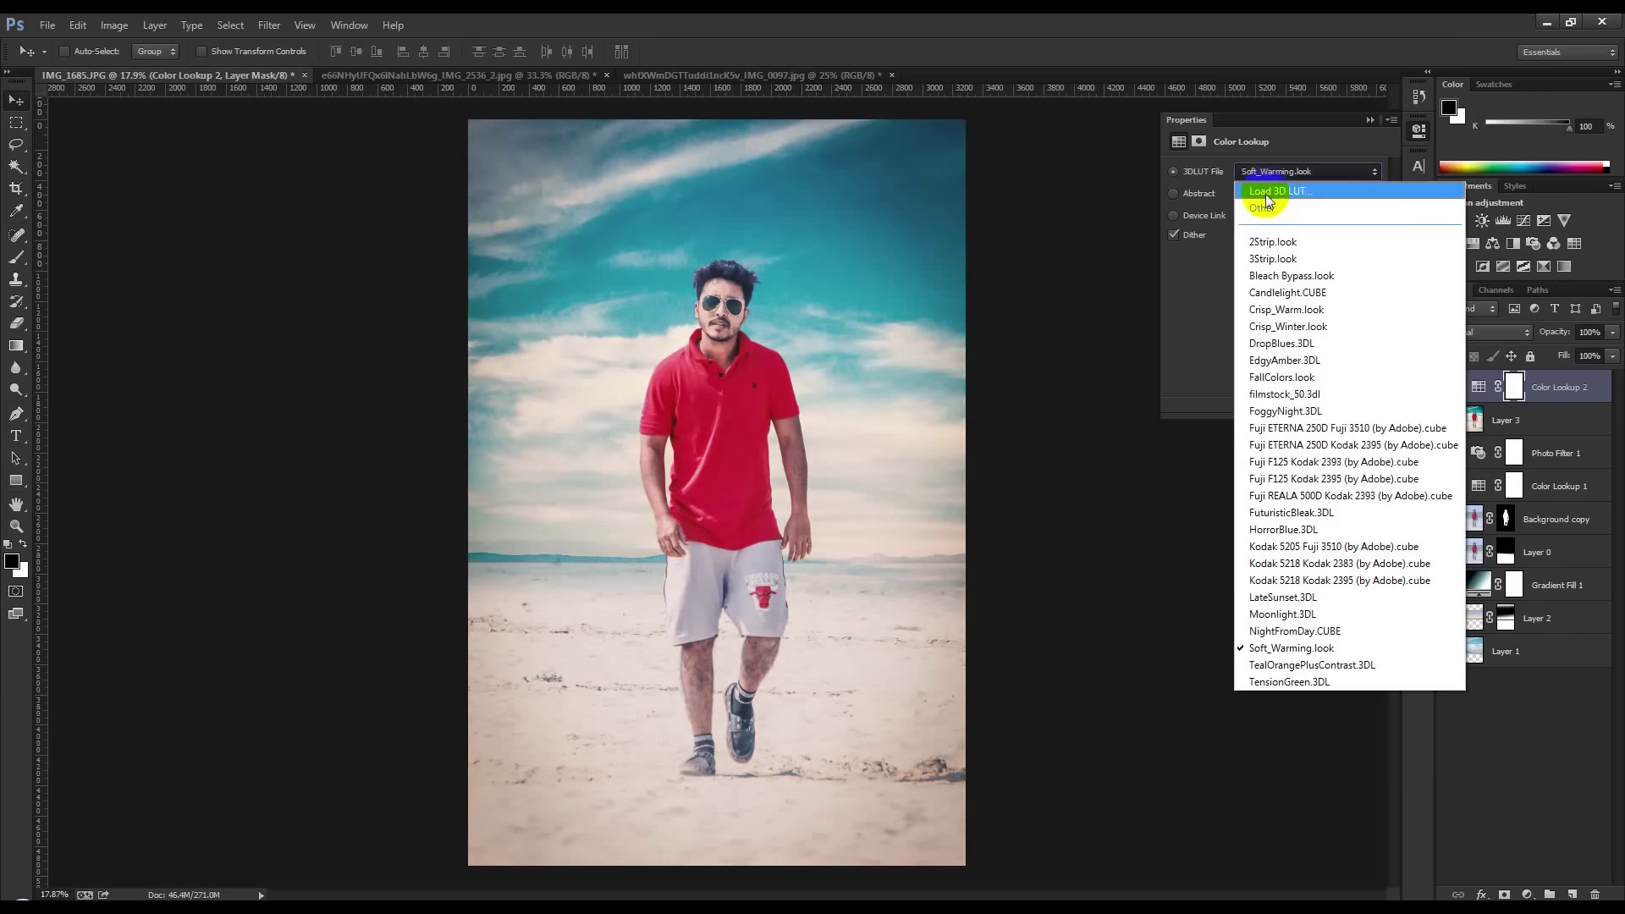
{"action": "left_click", "coordinate": [1264, 238]}
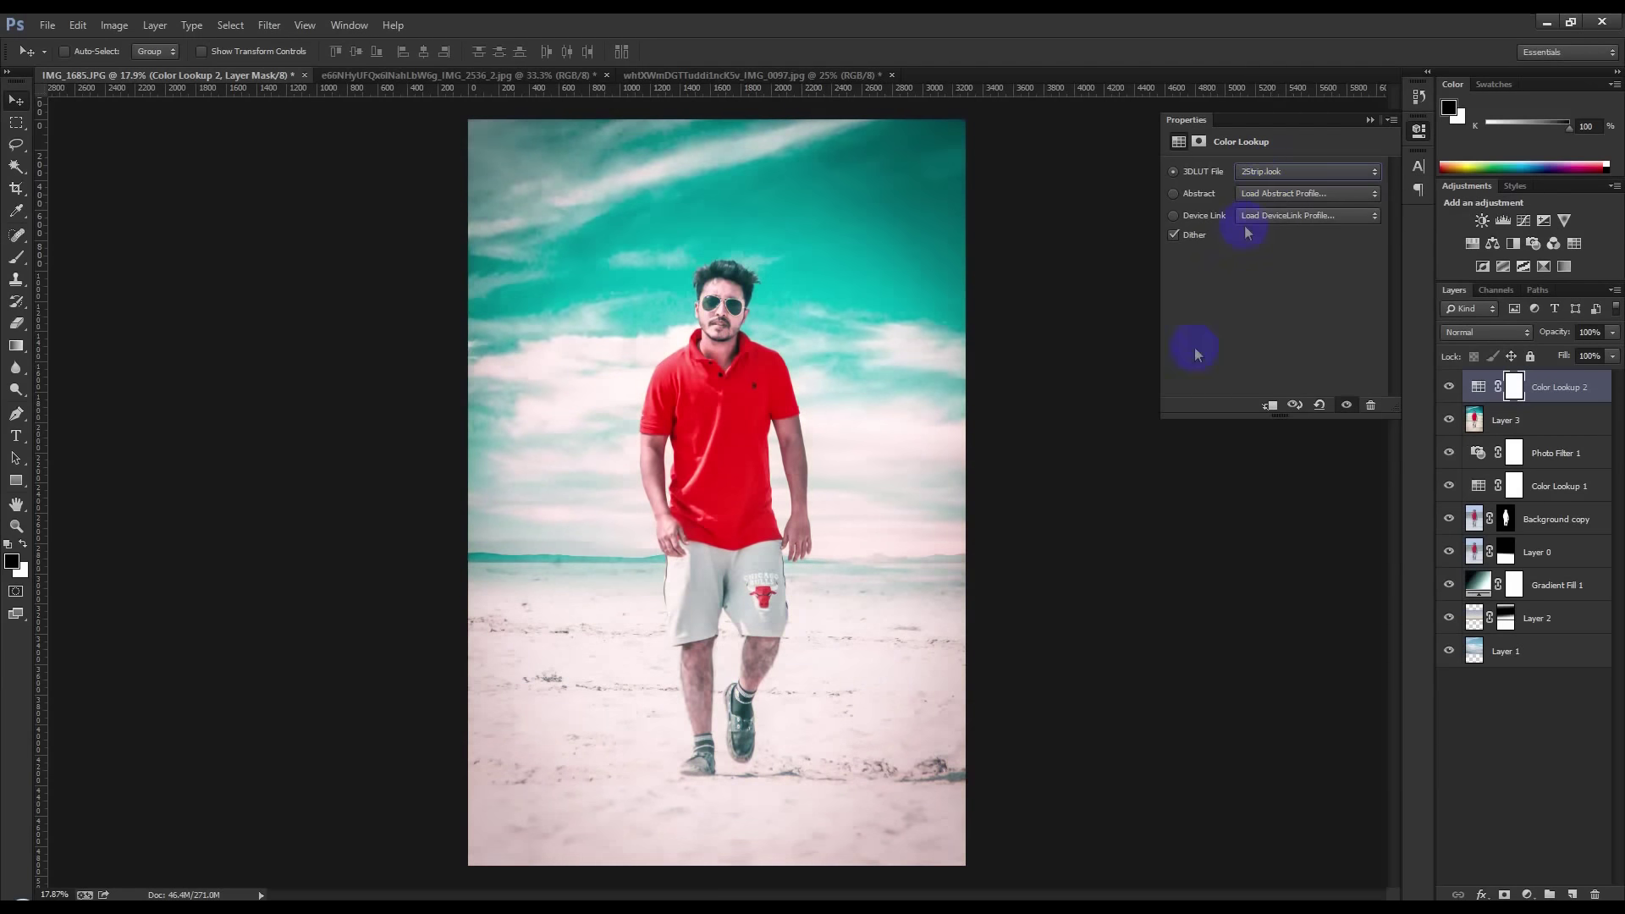
{"action": "left_click", "coordinate": [1450, 387]}
Invert the Color Lookup 2 mask to black and zoom in on the man's shirt
{"action": "left_click", "coordinate": [1517, 389]}
{"action": "key", "text": "ctrl+i"}
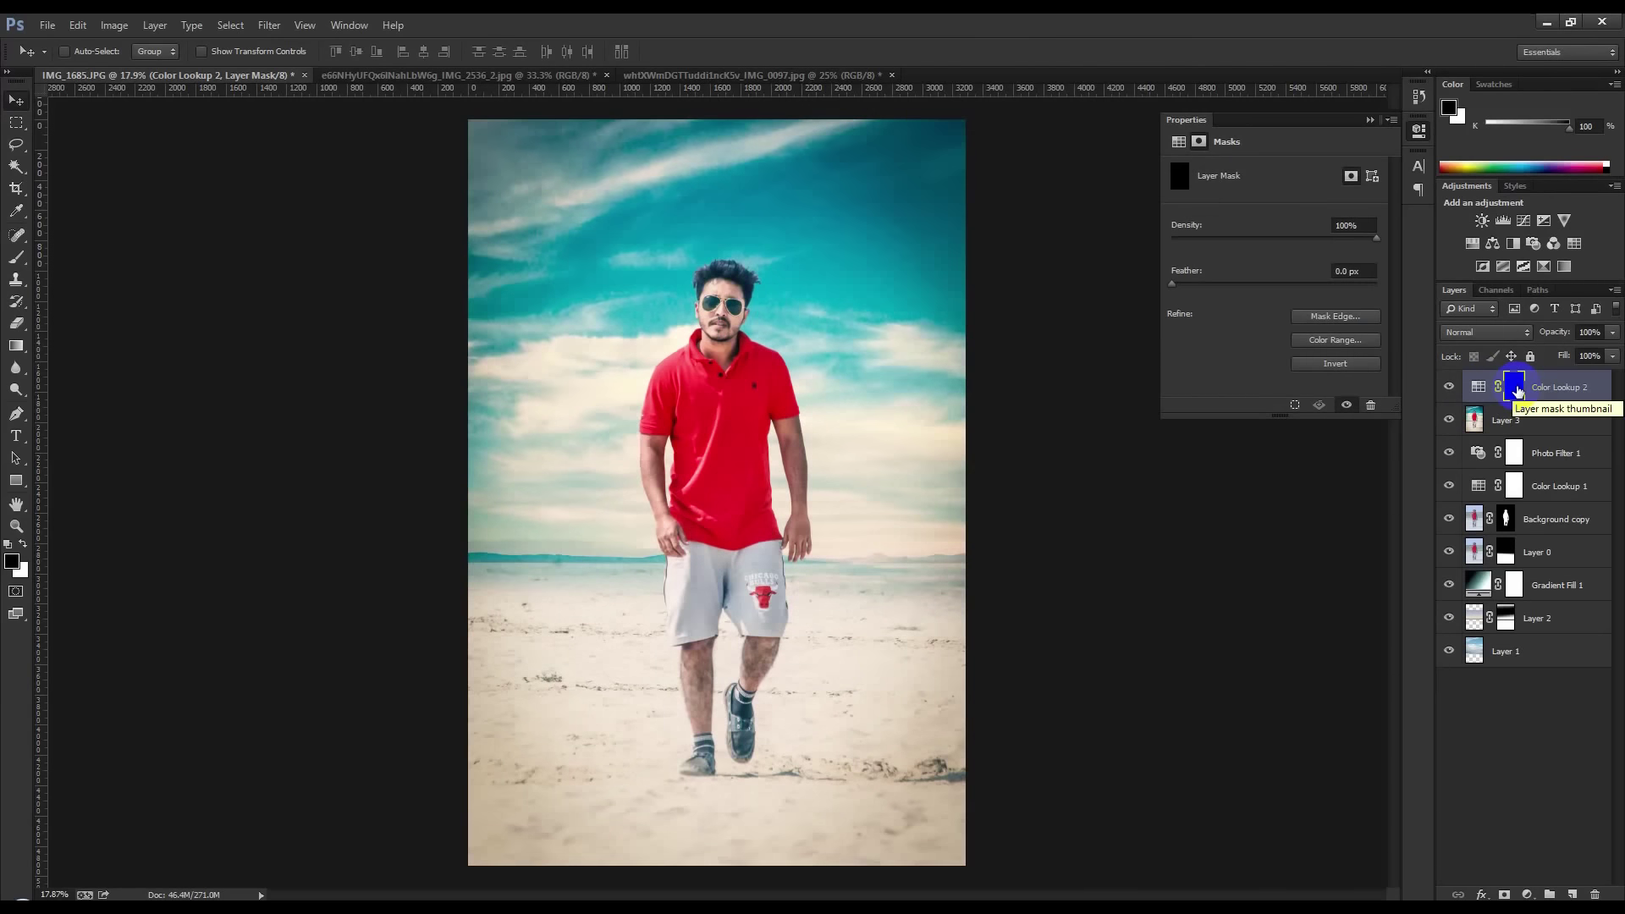
{"action": "left_click", "coordinate": [17, 257]}
{"action": "left_click", "coordinate": [731, 435]}
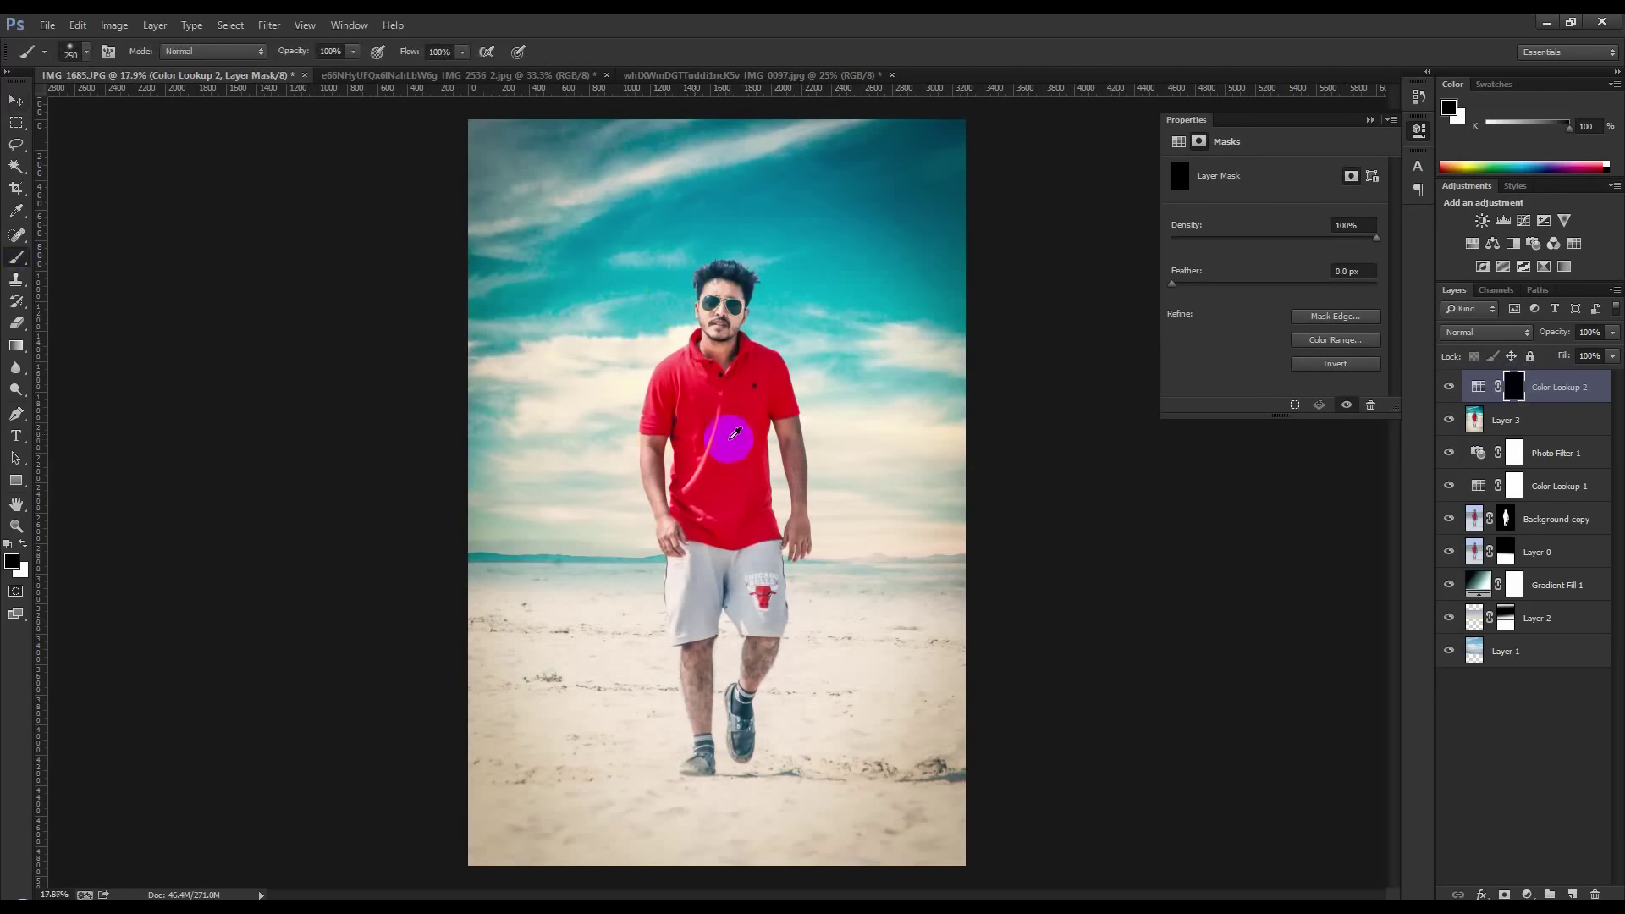
{"action": "scroll", "coordinate": [731, 434], "scroll_direction": "up", "scroll_amount": 3}
{"action": "scroll", "coordinate": [815, 474], "scroll_direction": "up", "scroll_amount": 2}
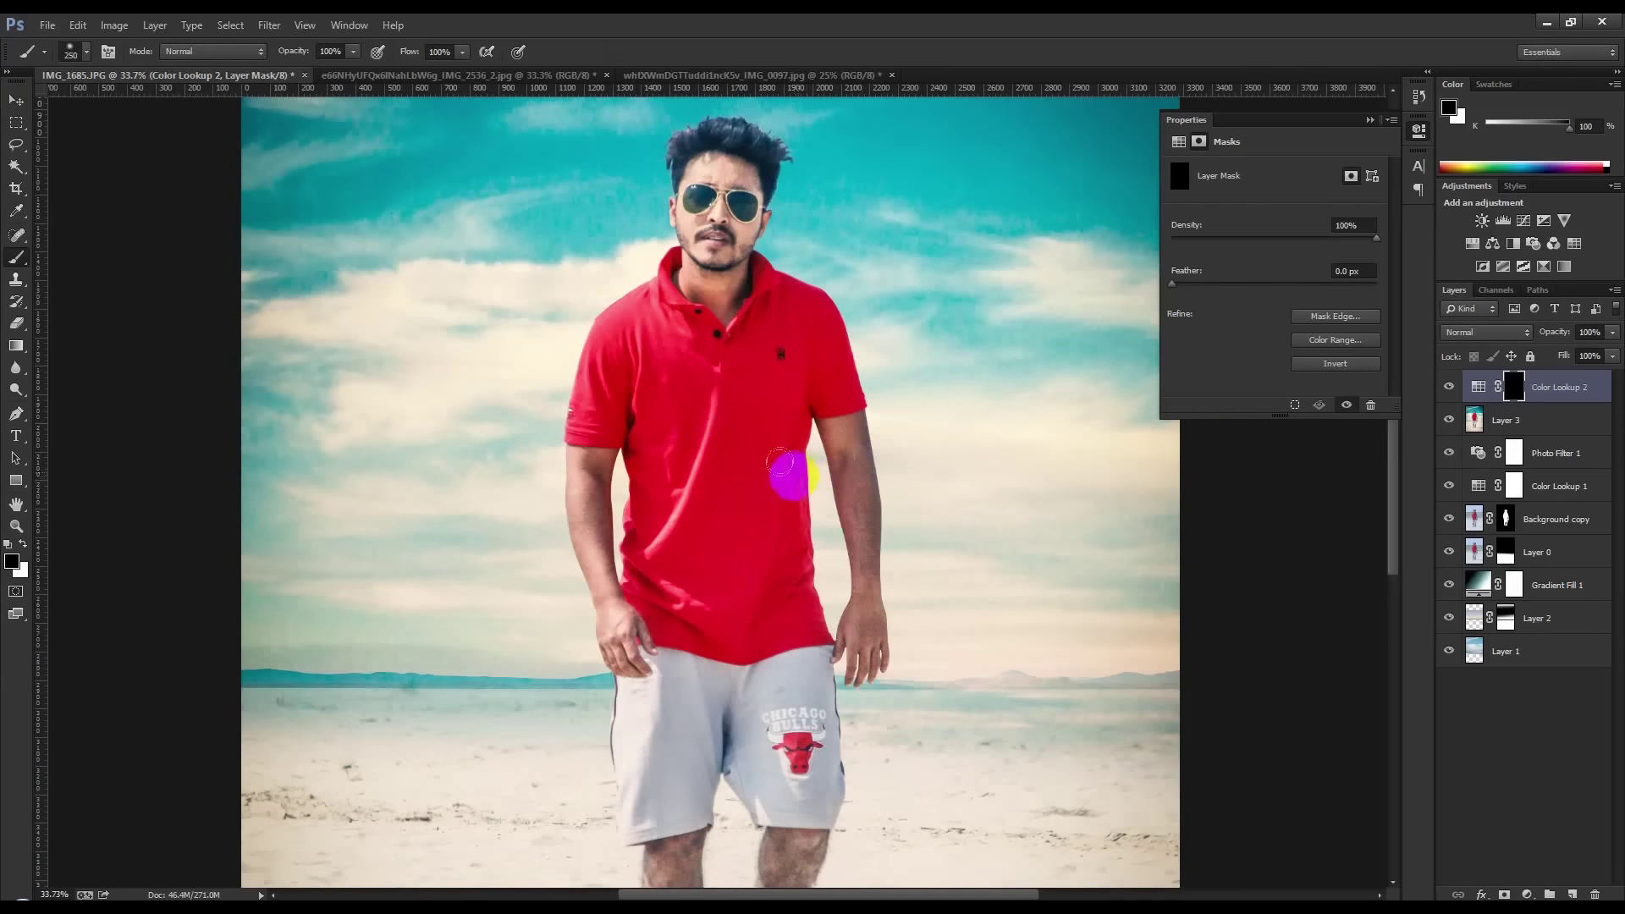
Paint white with a size-400 brush over the shirt and neck to reveal the look
{"action": "left_click", "coordinate": [25, 545]}
{"action": "key", "text": "bracketright"}
{"action": "key", "text": "bracketright"}
{"action": "key", "text": "bracketright"}
{"action": "mouse_move", "coordinate": [666, 342]}
{"action": "left_mouse_down"}
{"action": "mouse_move", "coordinate": [700, 616]}
{"action": "mouse_move", "coordinate": [805, 631]}
{"action": "left_mouse_up"}
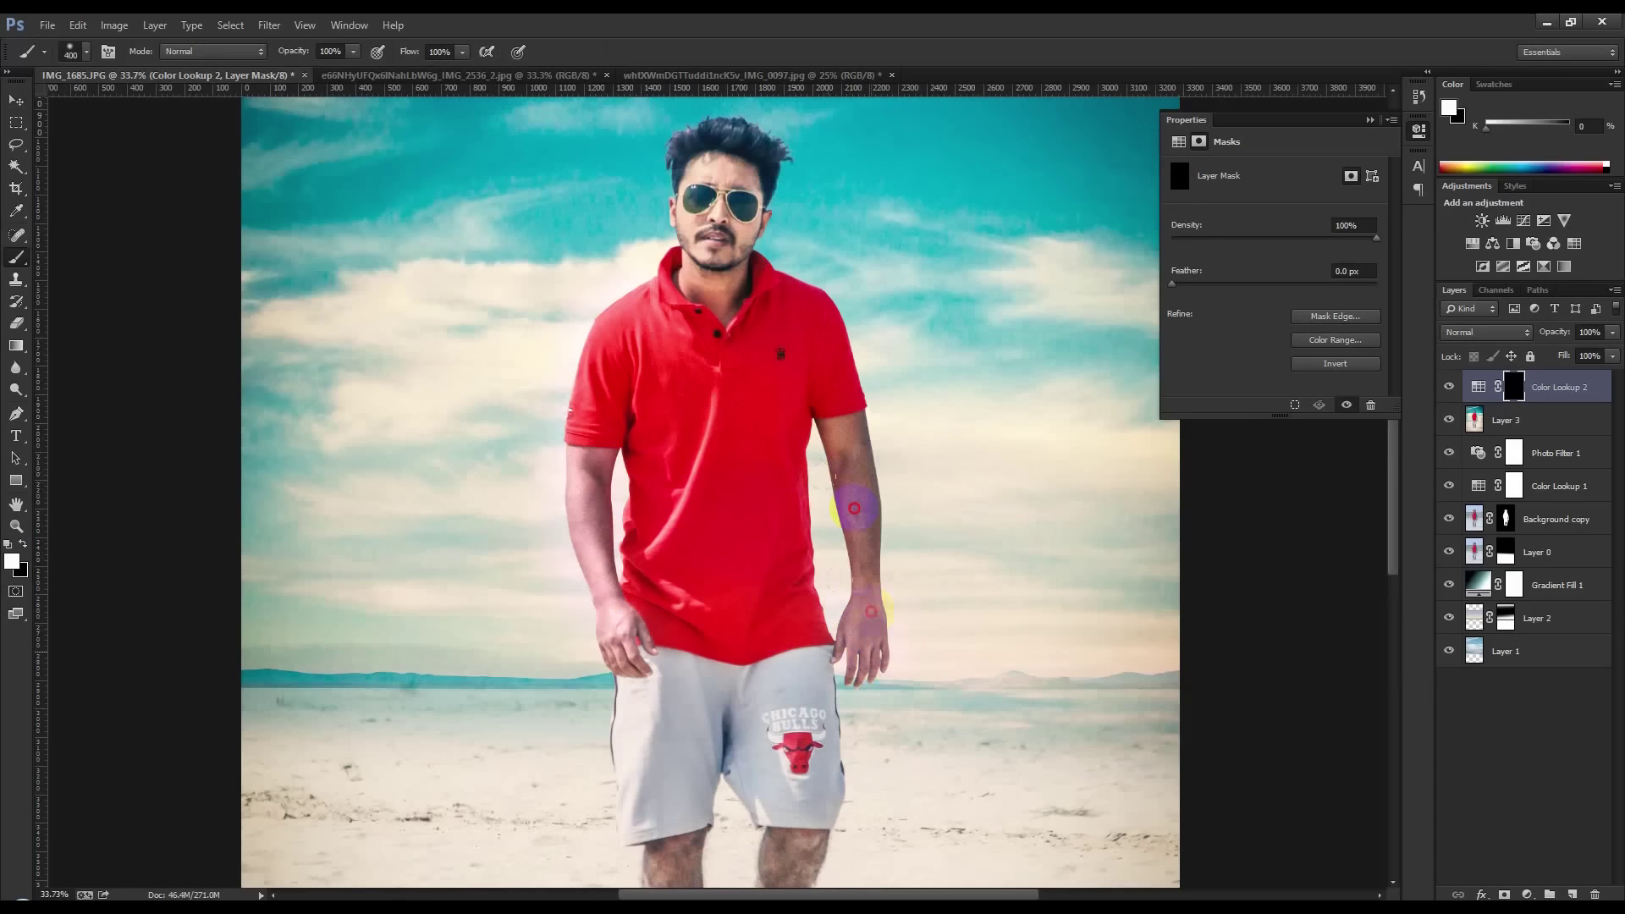
{"action": "left_click", "coordinate": [791, 626]}
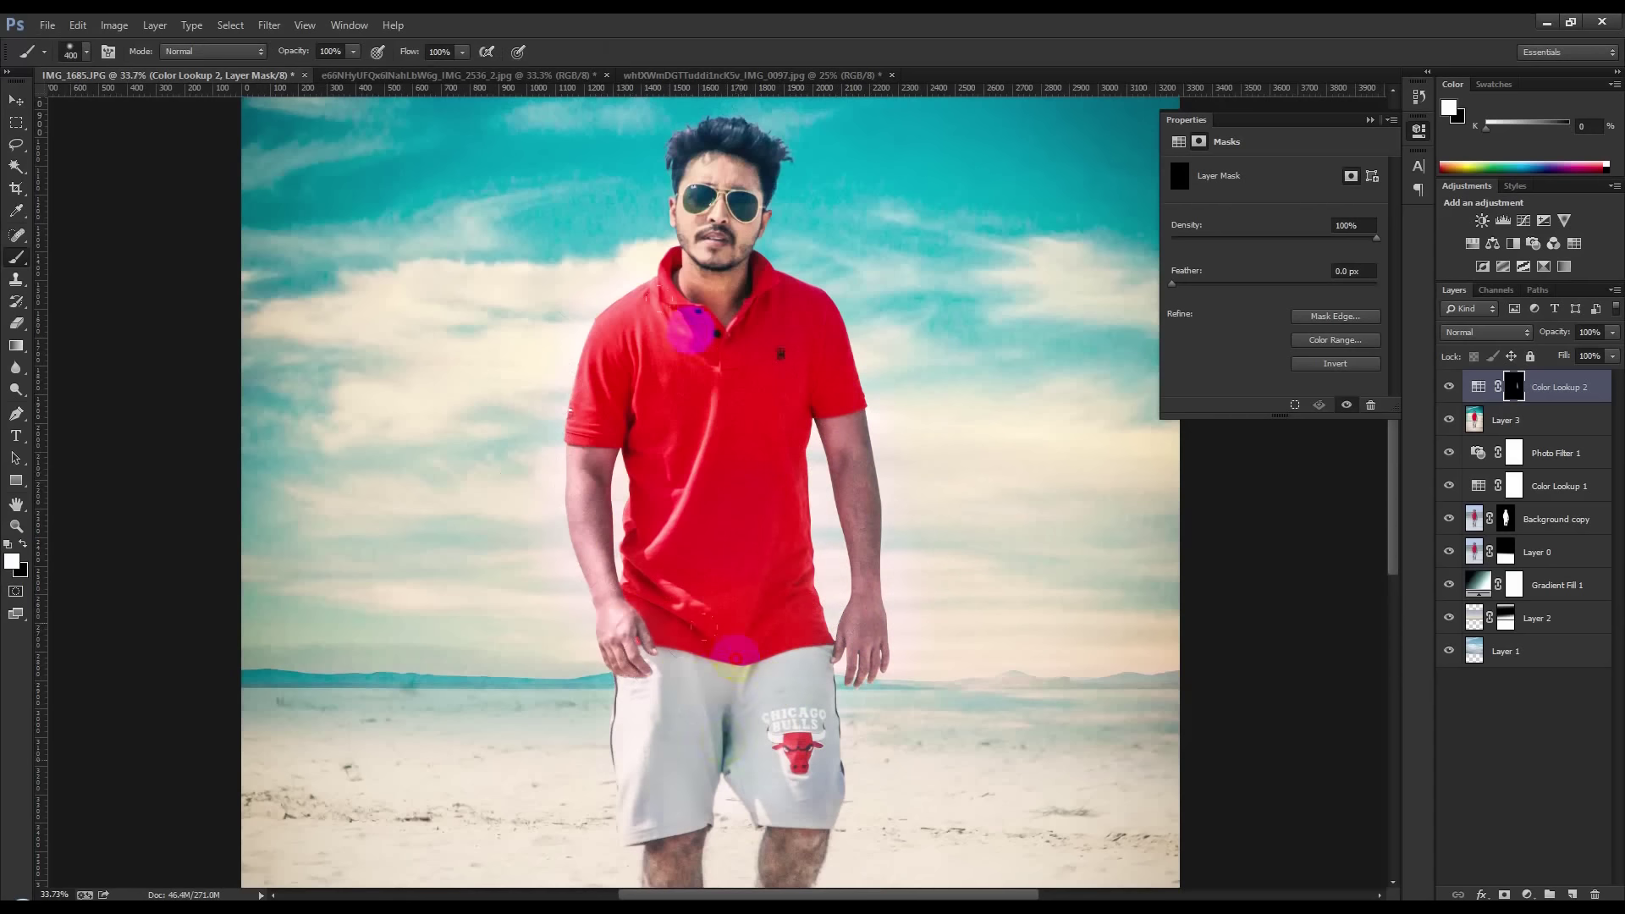
{"action": "mouse_move", "coordinate": [689, 246]}
{"action": "left_mouse_down"}
{"action": "mouse_move", "coordinate": [715, 175]}
{"action": "mouse_move", "coordinate": [711, 296]}
{"action": "left_mouse_up"}
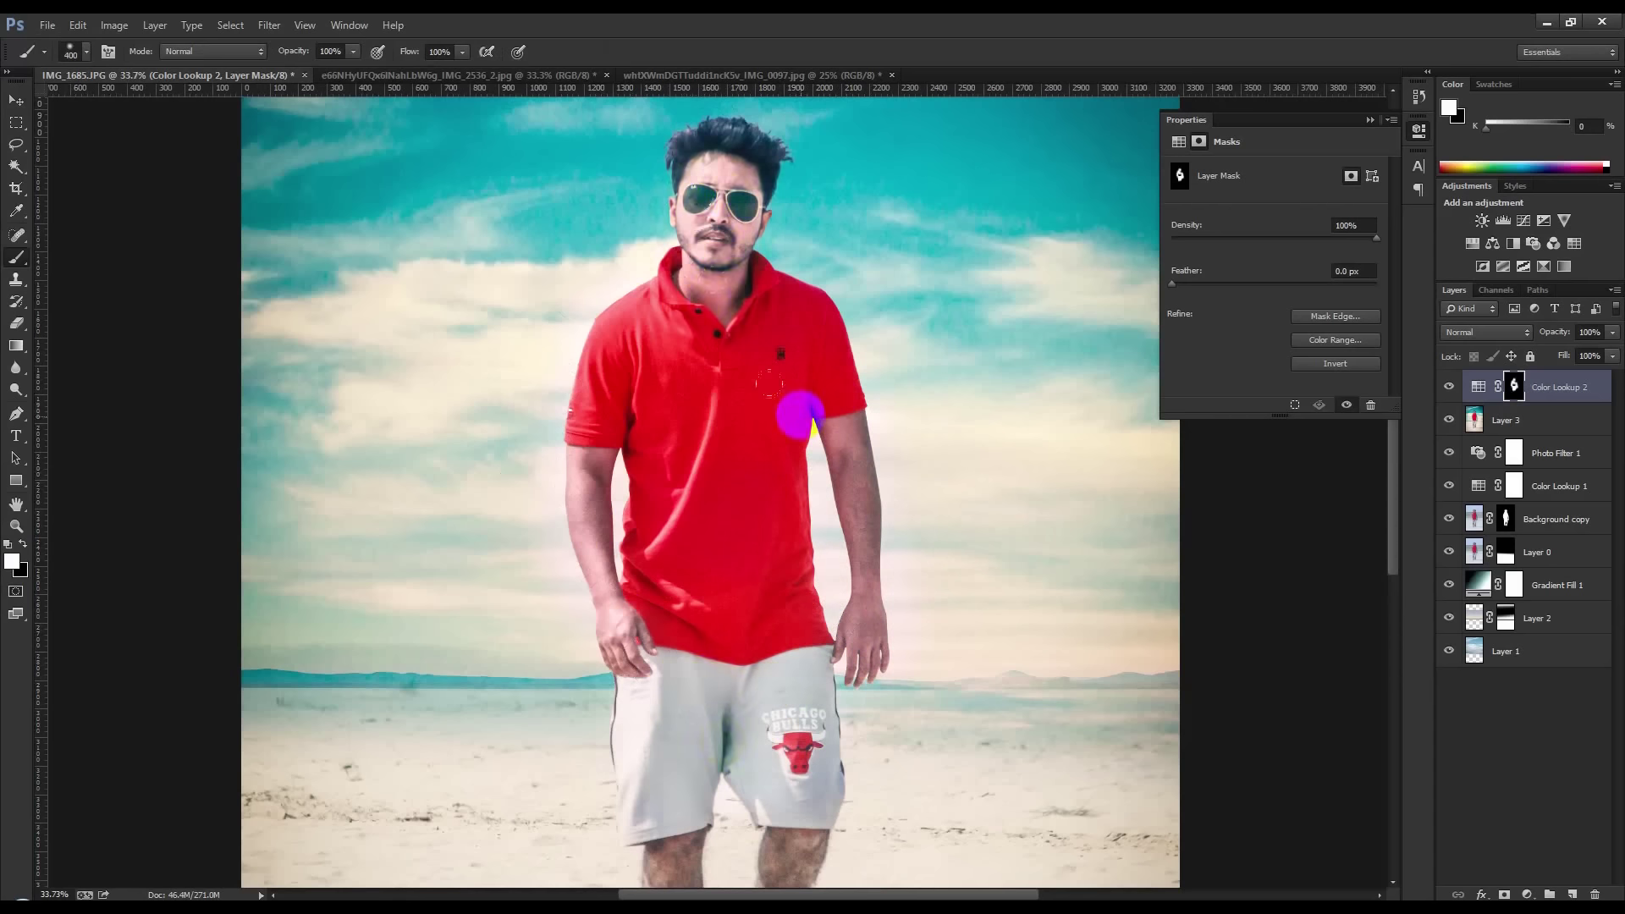
{"action": "scroll", "coordinate": [811, 377], "scroll_direction": "down", "scroll_amount": 2}
{"action": "scroll", "coordinate": [815, 375], "scroll_direction": "down", "scroll_amount": 2}
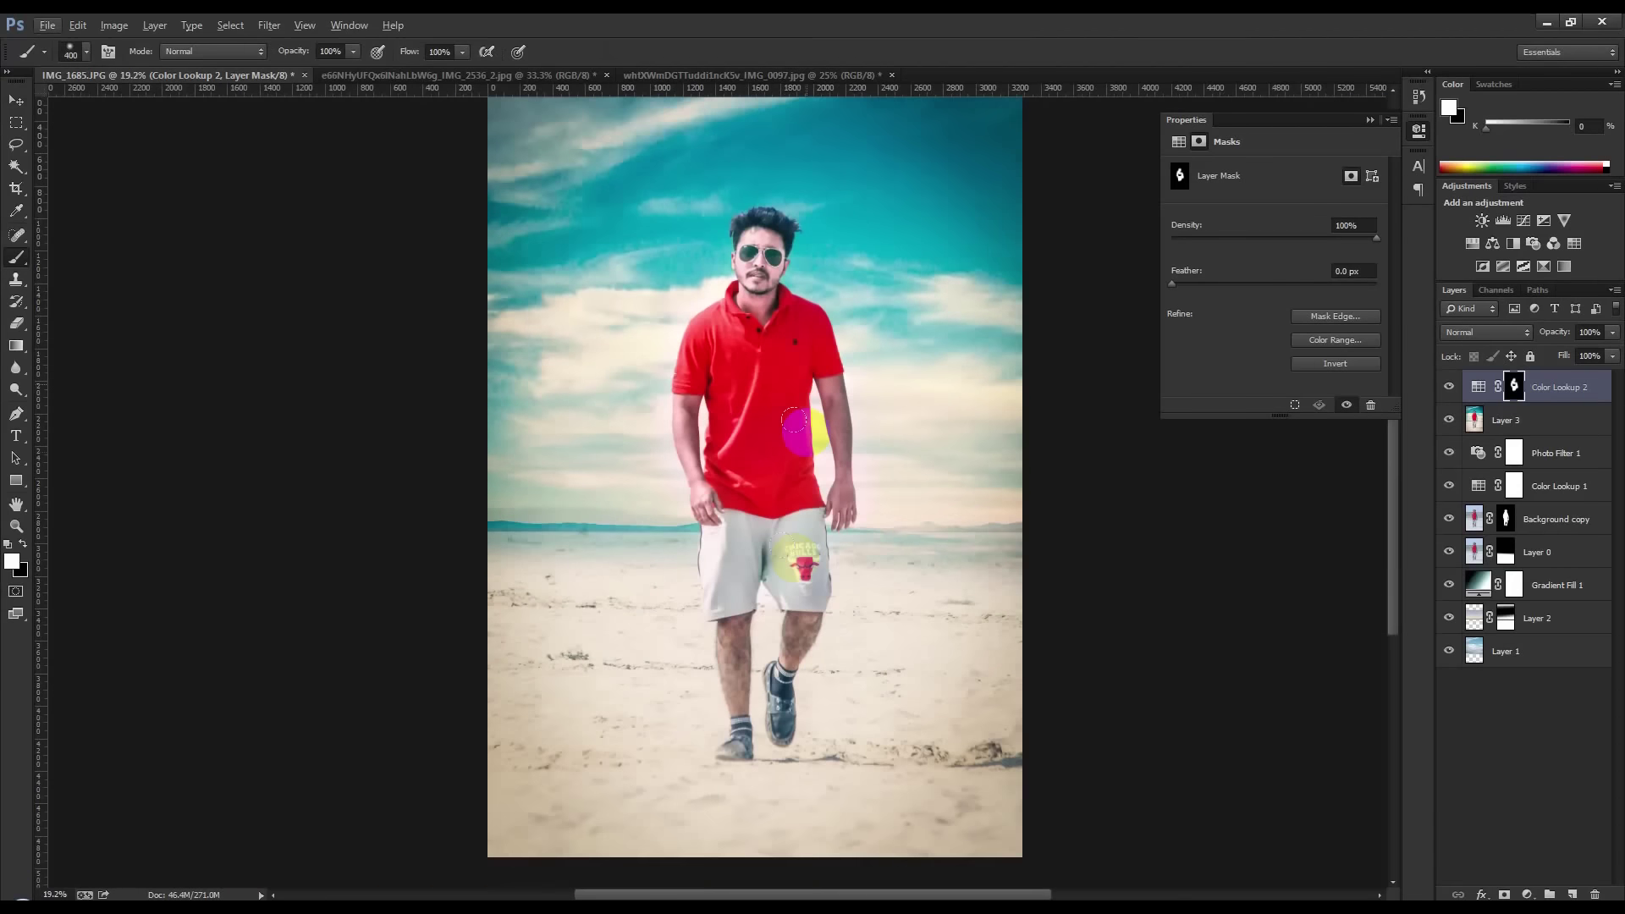
{"action": "left_click", "coordinate": [801, 653]}
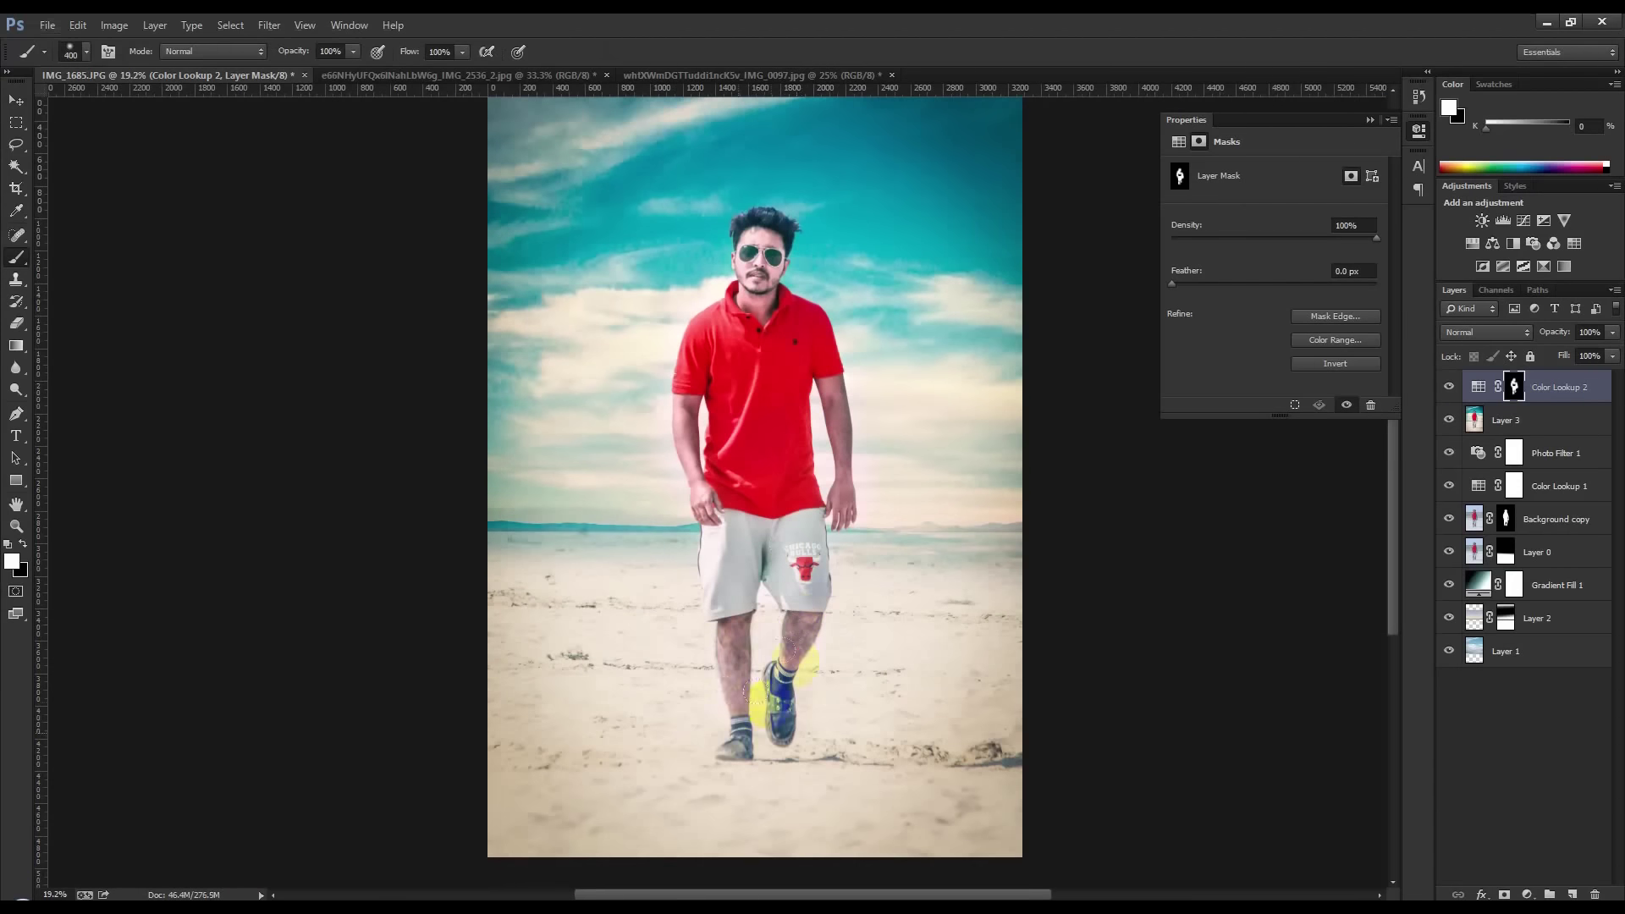
{"action": "scroll", "coordinate": [866, 497], "scroll_direction": "down", "scroll_amount": 1}
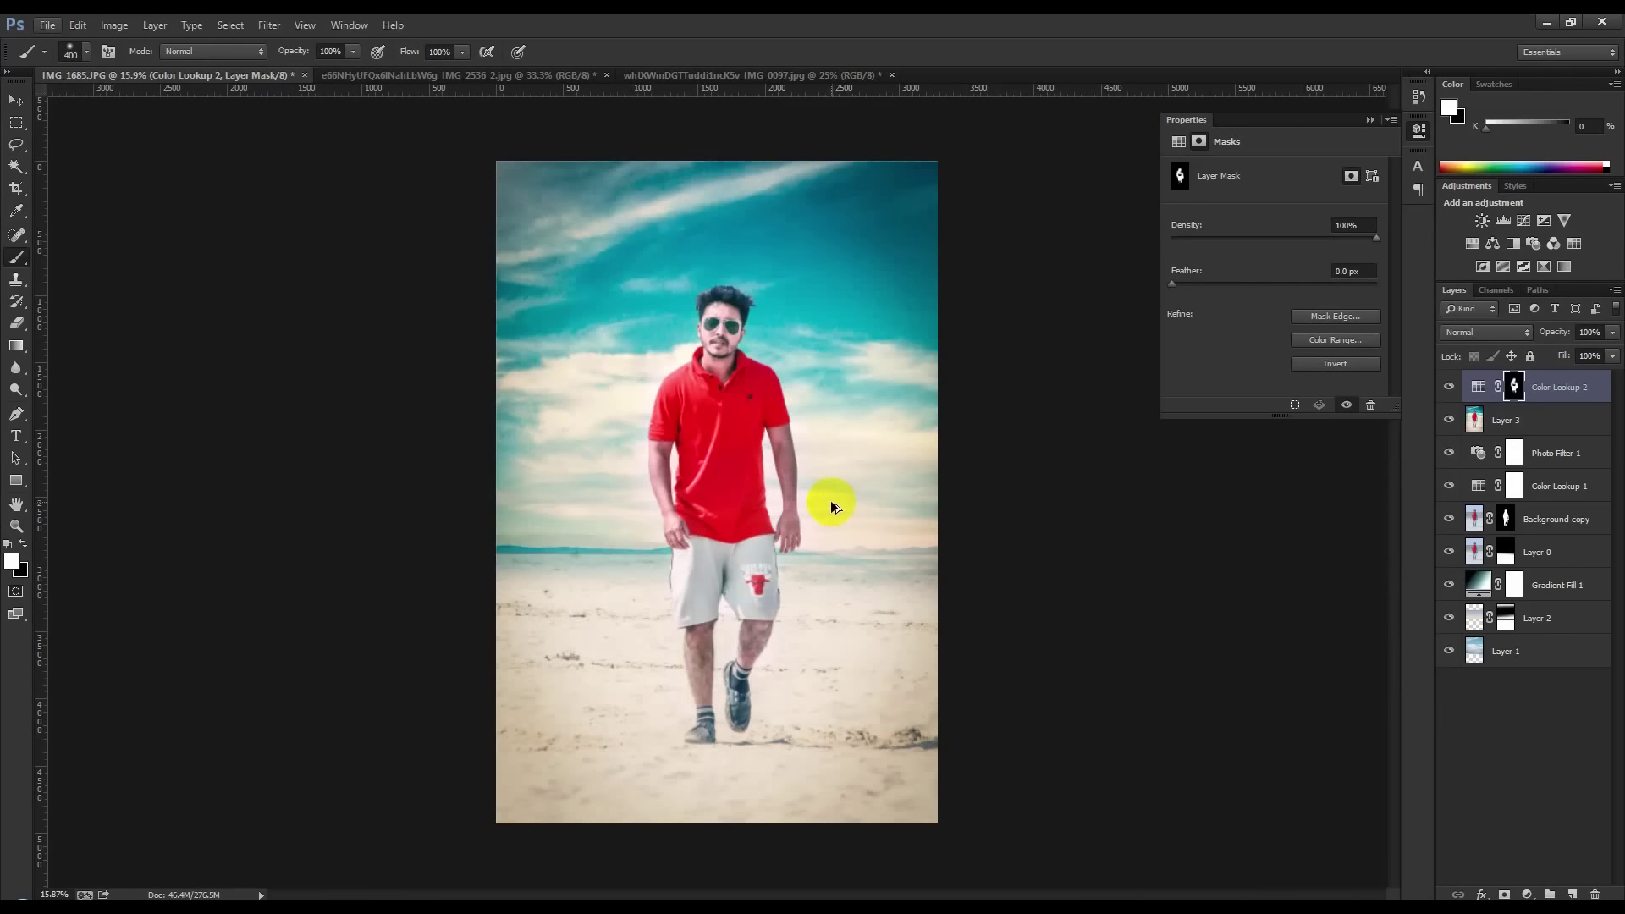
Reset the mask to black, repaint white over the man's shirt, then return to the Move tool
{"action": "key", "text": "ctrl+BackSpace"}
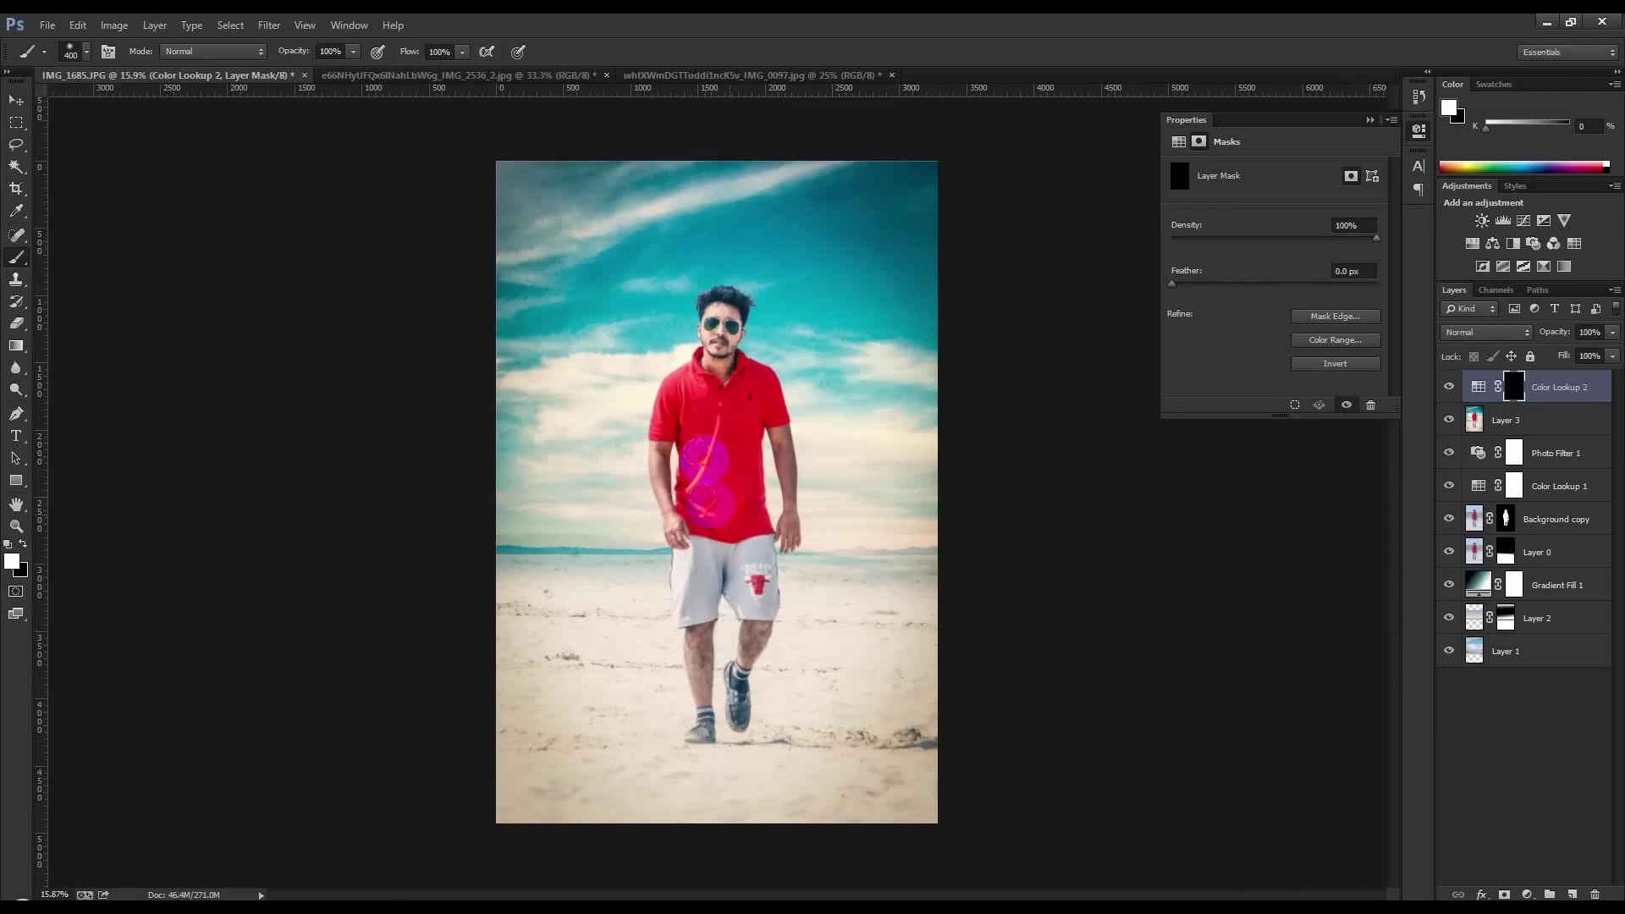
{"action": "left_click_drag", "start_coordinate": [680, 397], "coordinate": [797, 466]}
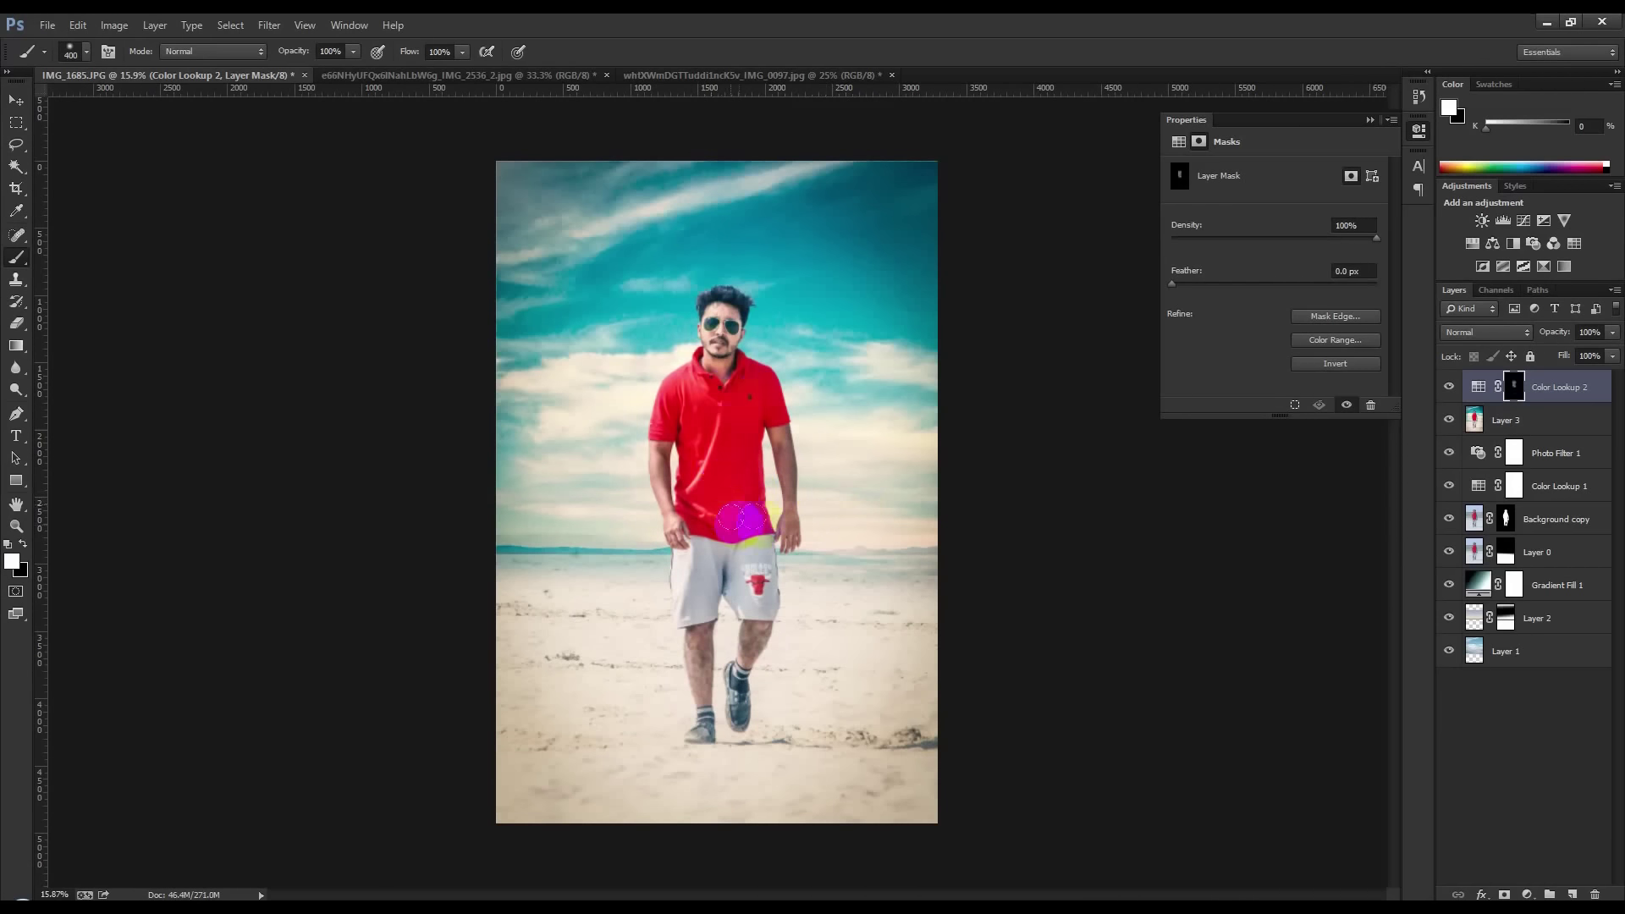
{"action": "scroll", "coordinate": [796, 467], "scroll_direction": "up", "scroll_amount": 1}
{"action": "scroll", "coordinate": [797, 467], "scroll_direction": "up", "scroll_amount": 1}
{"action": "left_click", "coordinate": [1375, 125]}
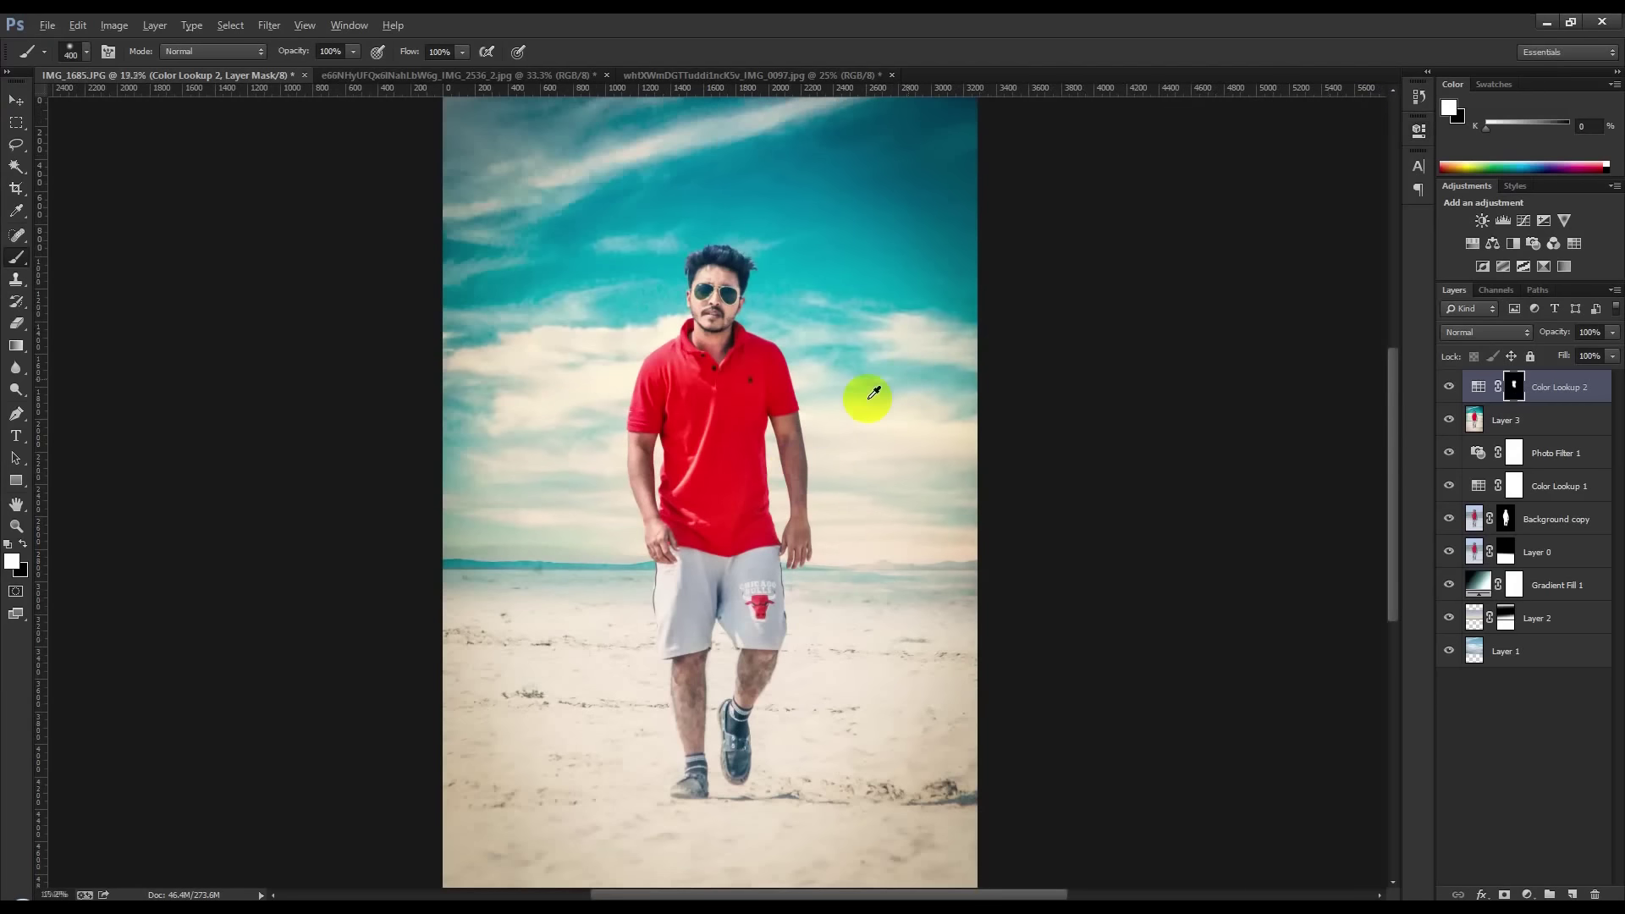
{"action": "scroll", "coordinate": [871, 392], "scroll_direction": "down", "scroll_amount": 2}
{"action": "left_click", "coordinate": [16, 100]}
{"action": "scroll", "coordinate": [716, 317], "scroll_direction": "up", "scroll_amount": 1}
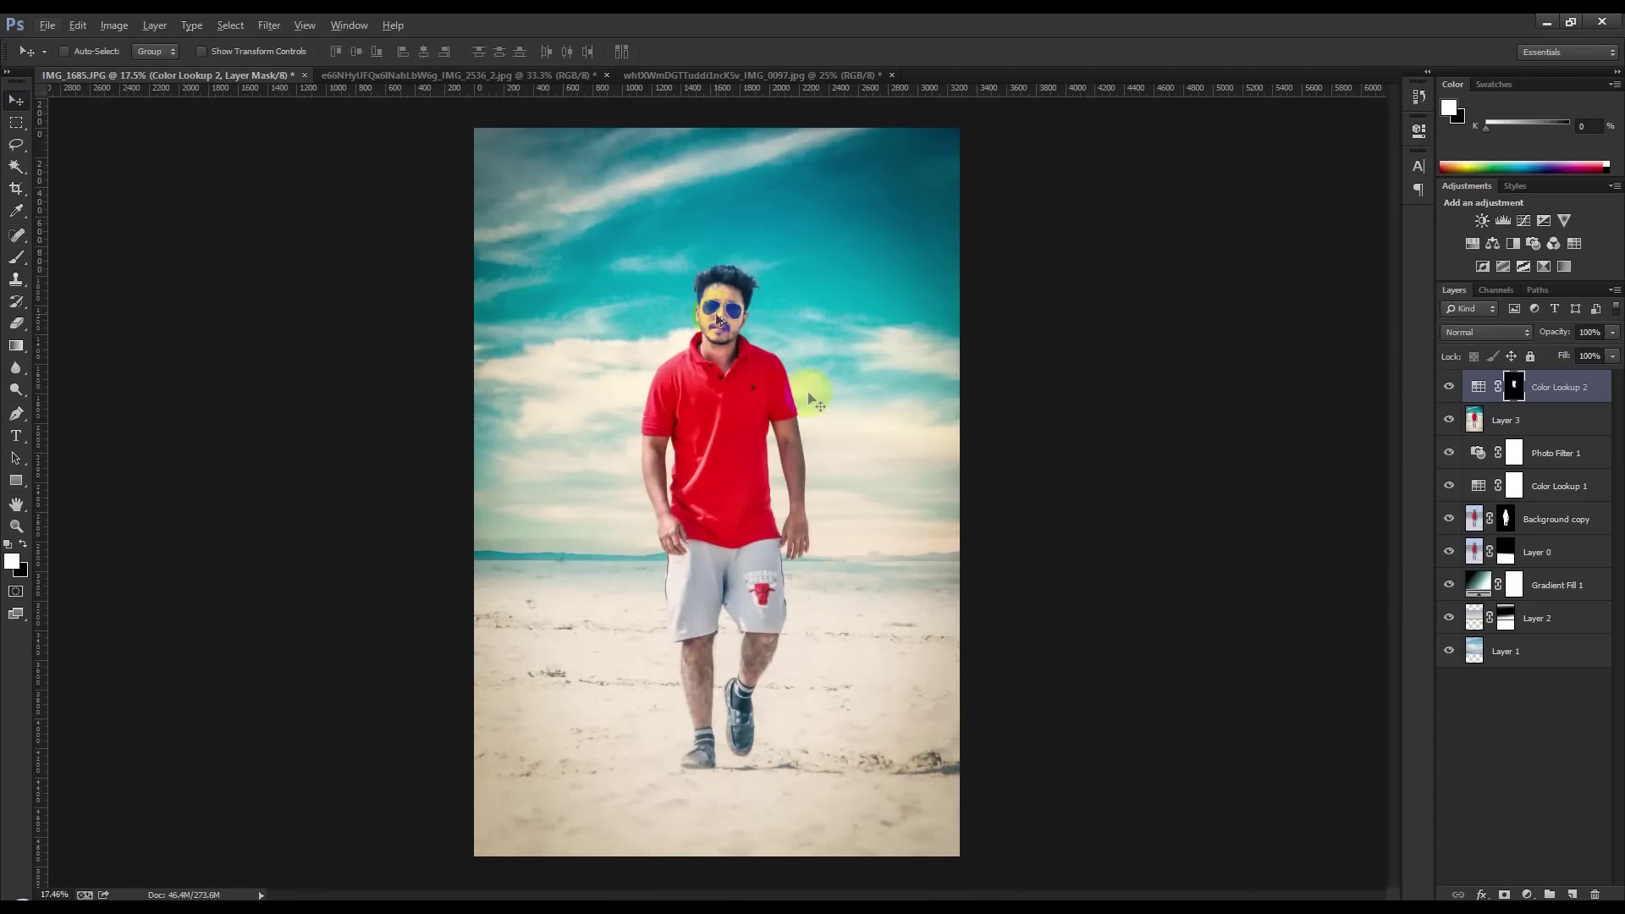